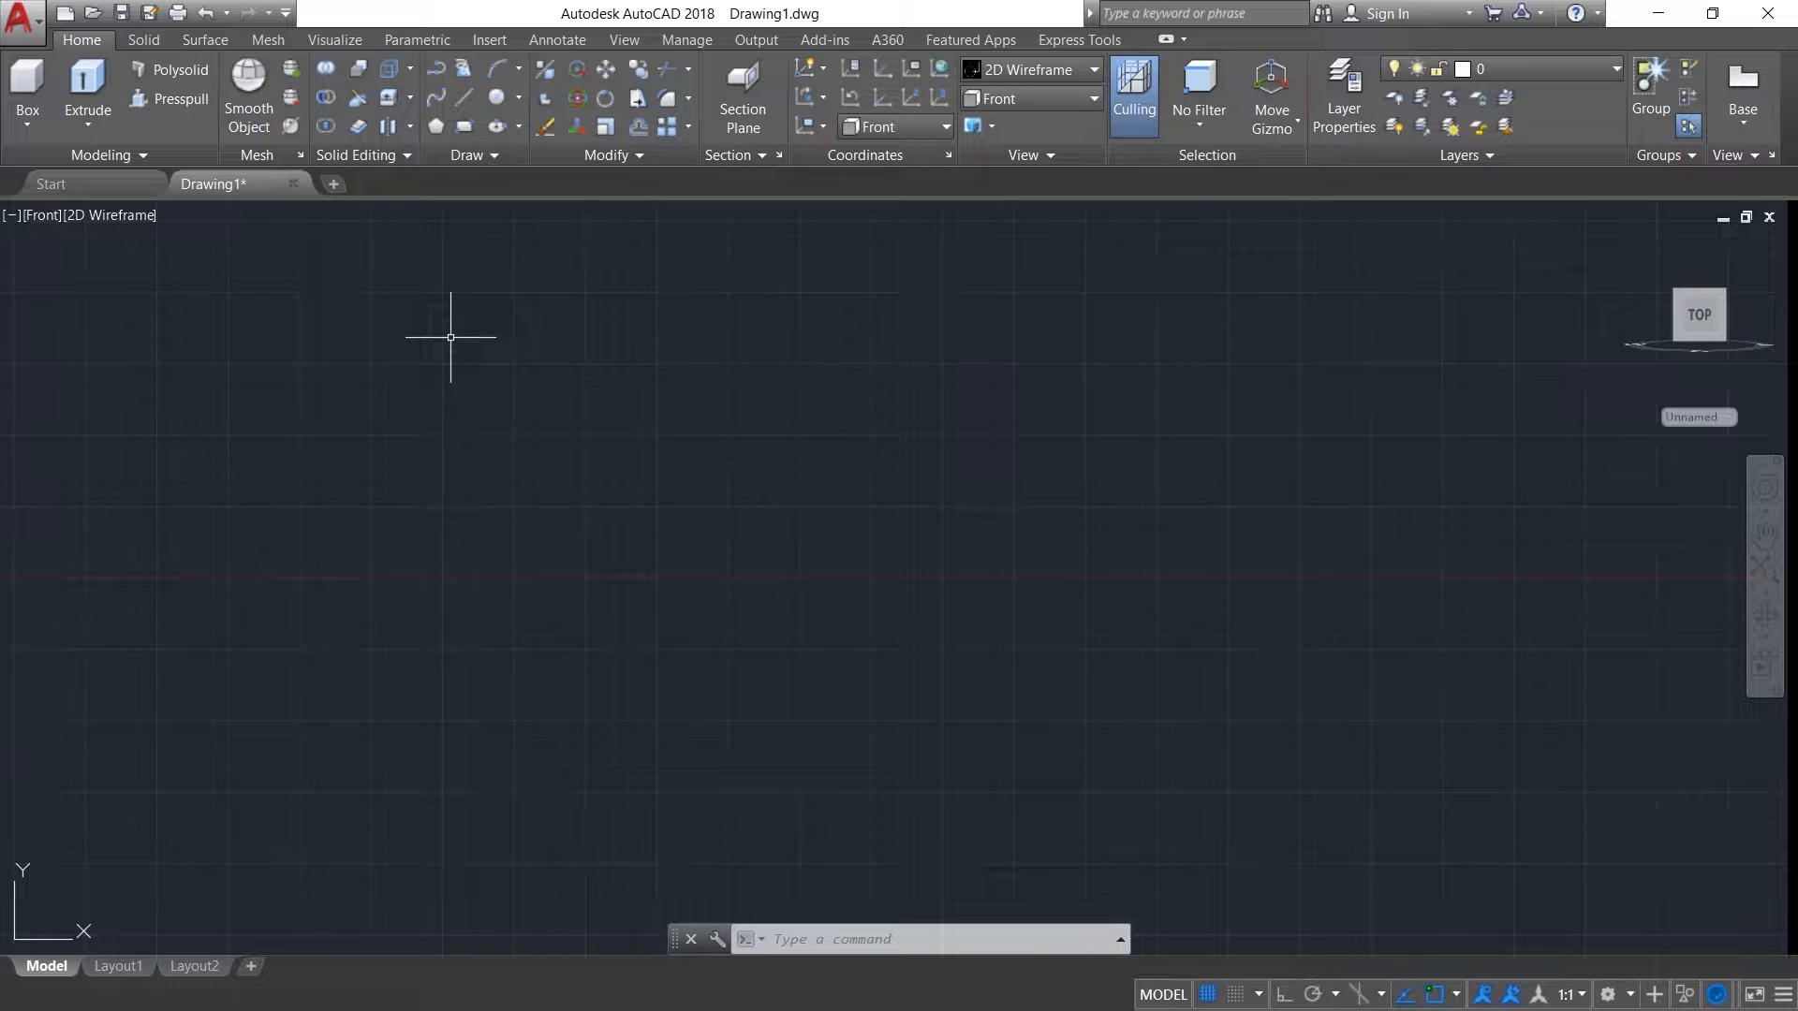
- Attach the image IMG-20220125-WA0005.jpg to the empty drawing as a reference, setting its scale on screen
{"action": "type", "text": "ATT"}
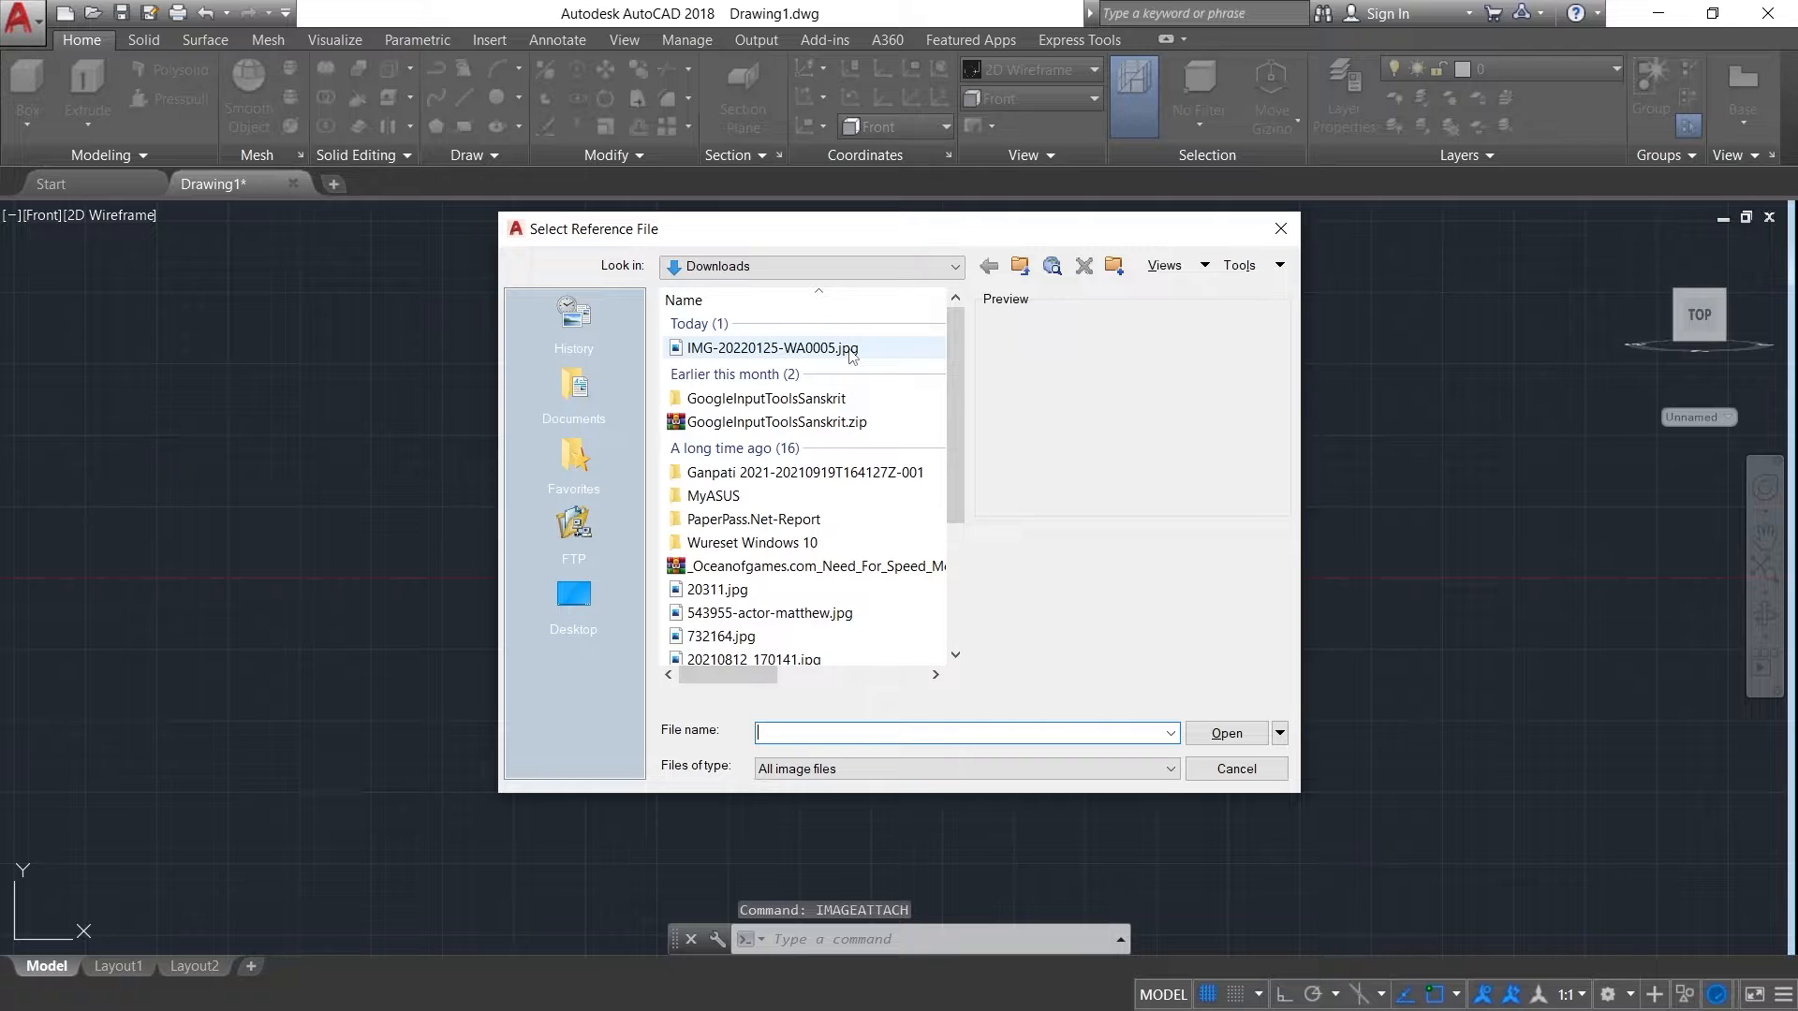
{"action": "left_click", "coordinate": [851, 351]}
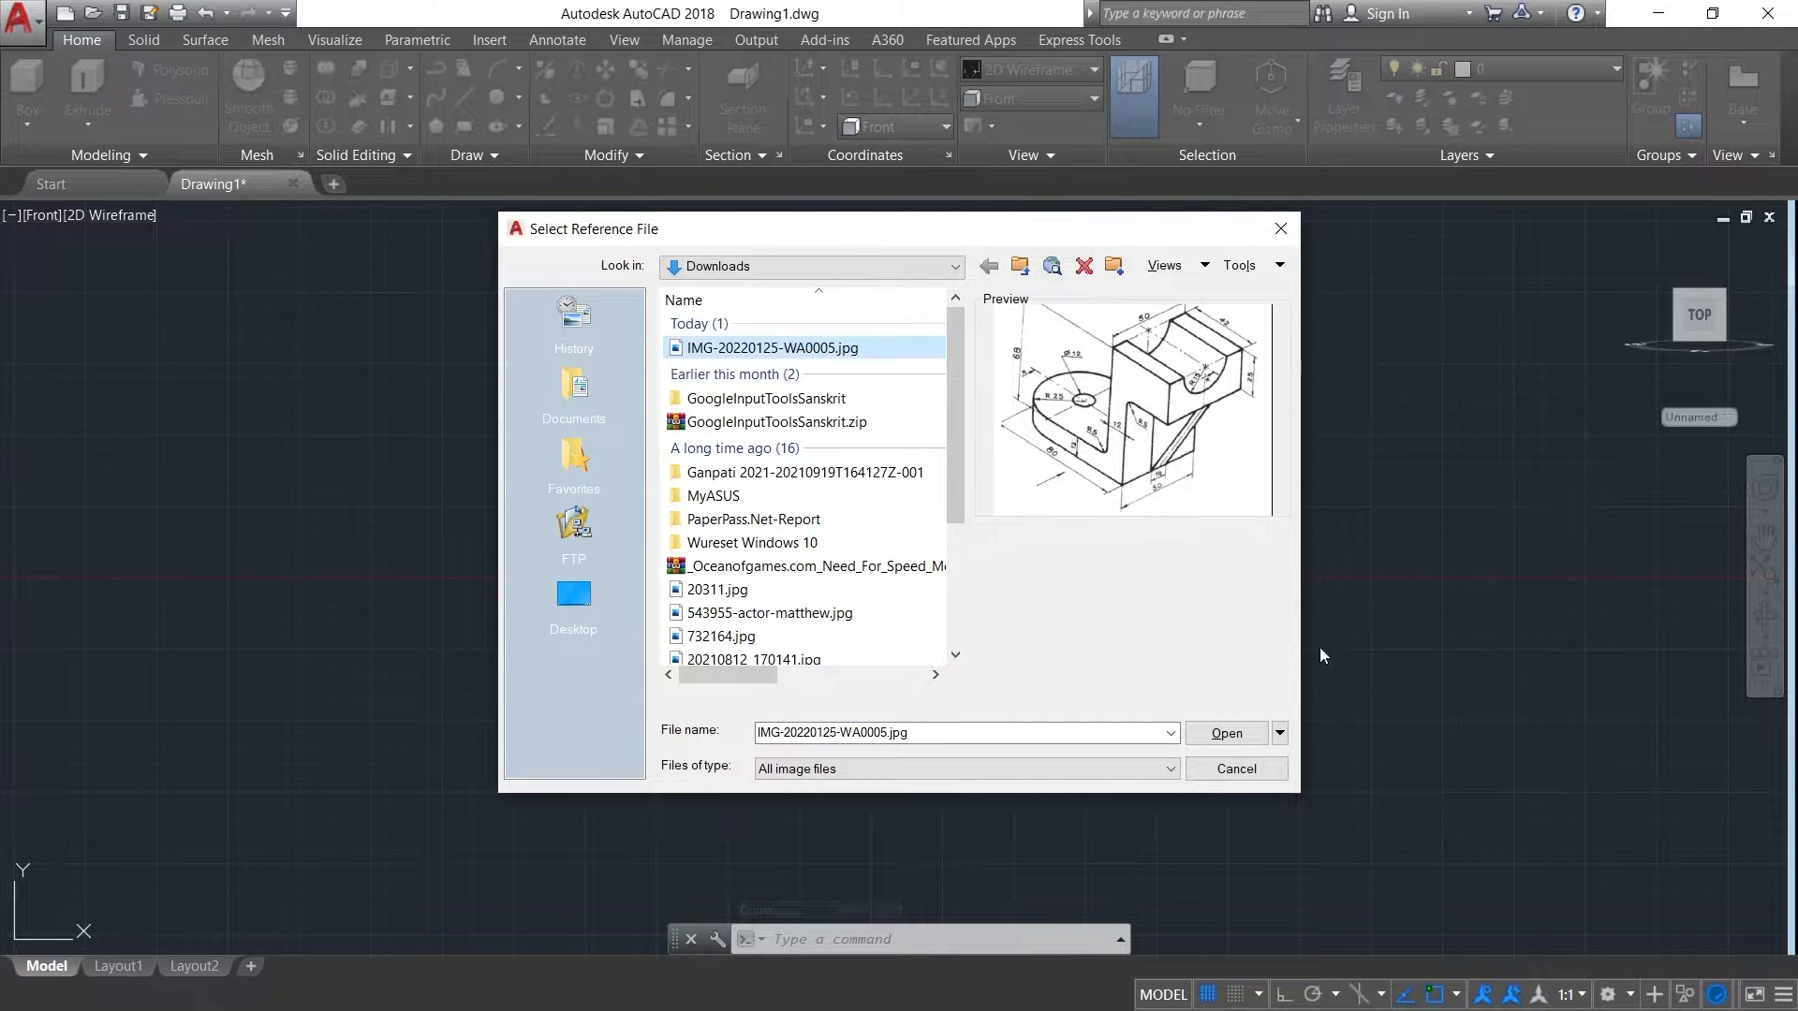
{"action": "left_click", "coordinate": [1246, 725]}
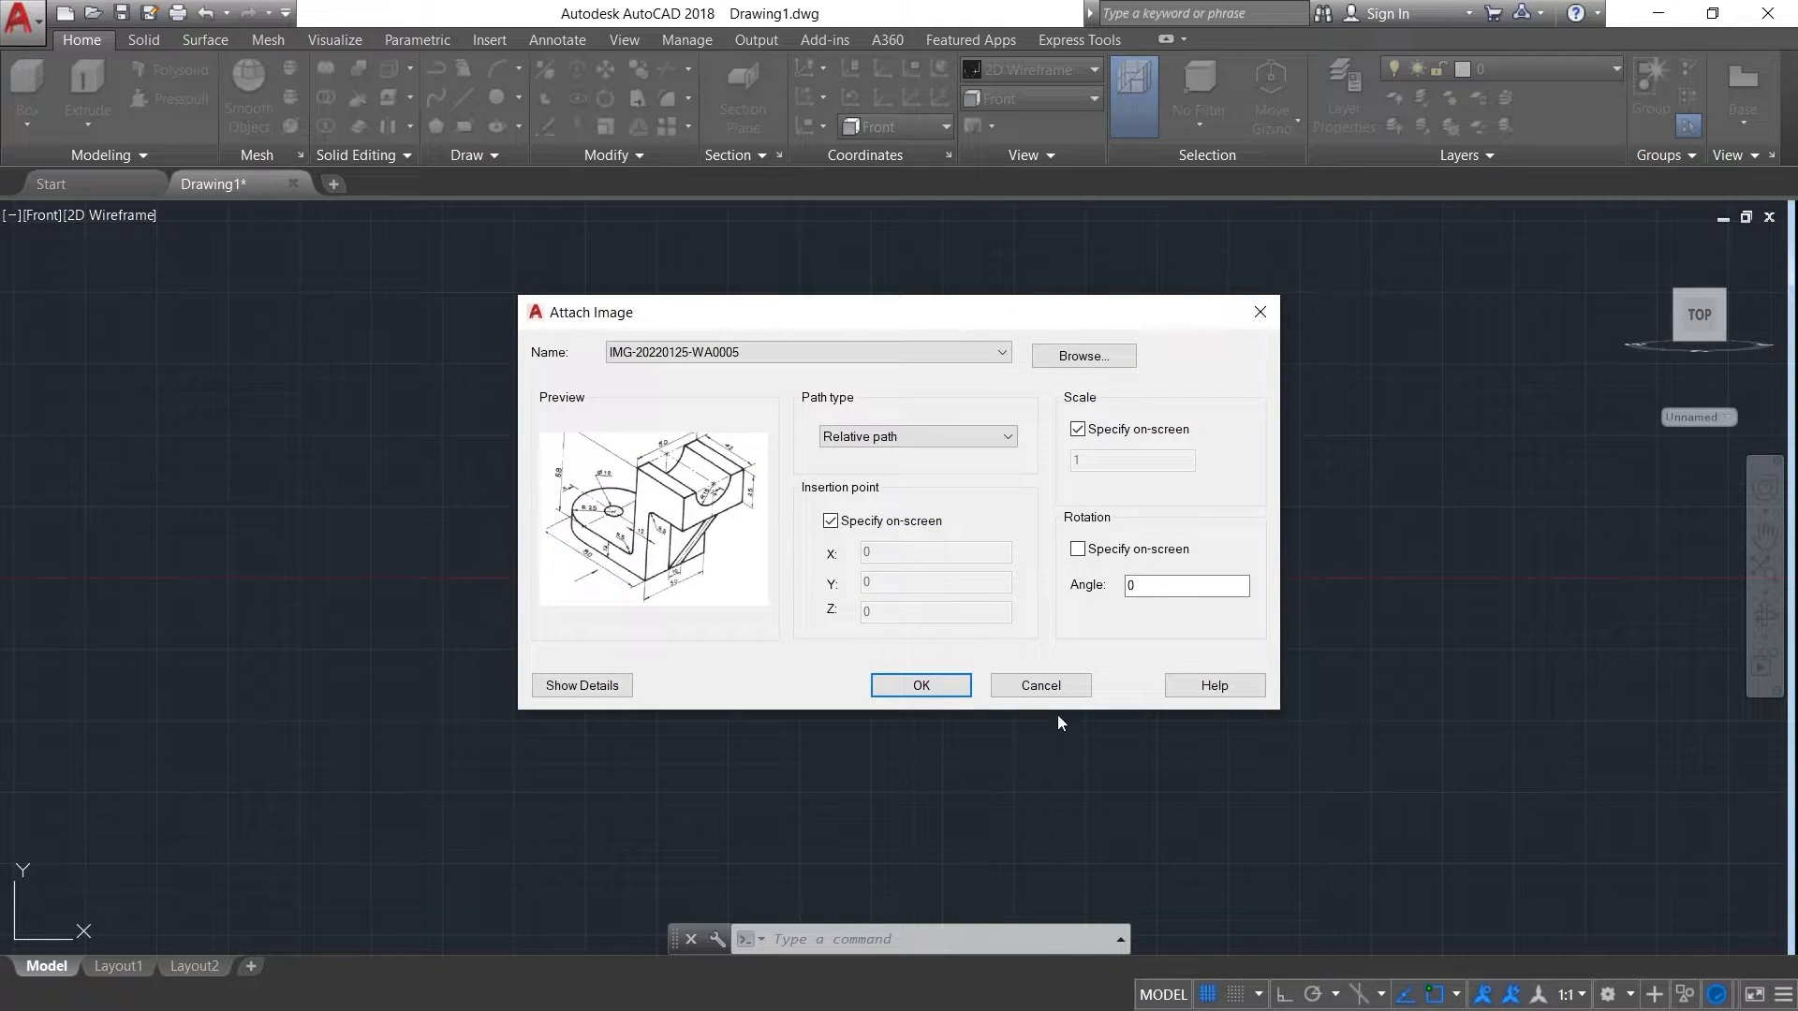
{"action": "left_click", "coordinate": [921, 684]}
{"action": "key", "text": "Return"}
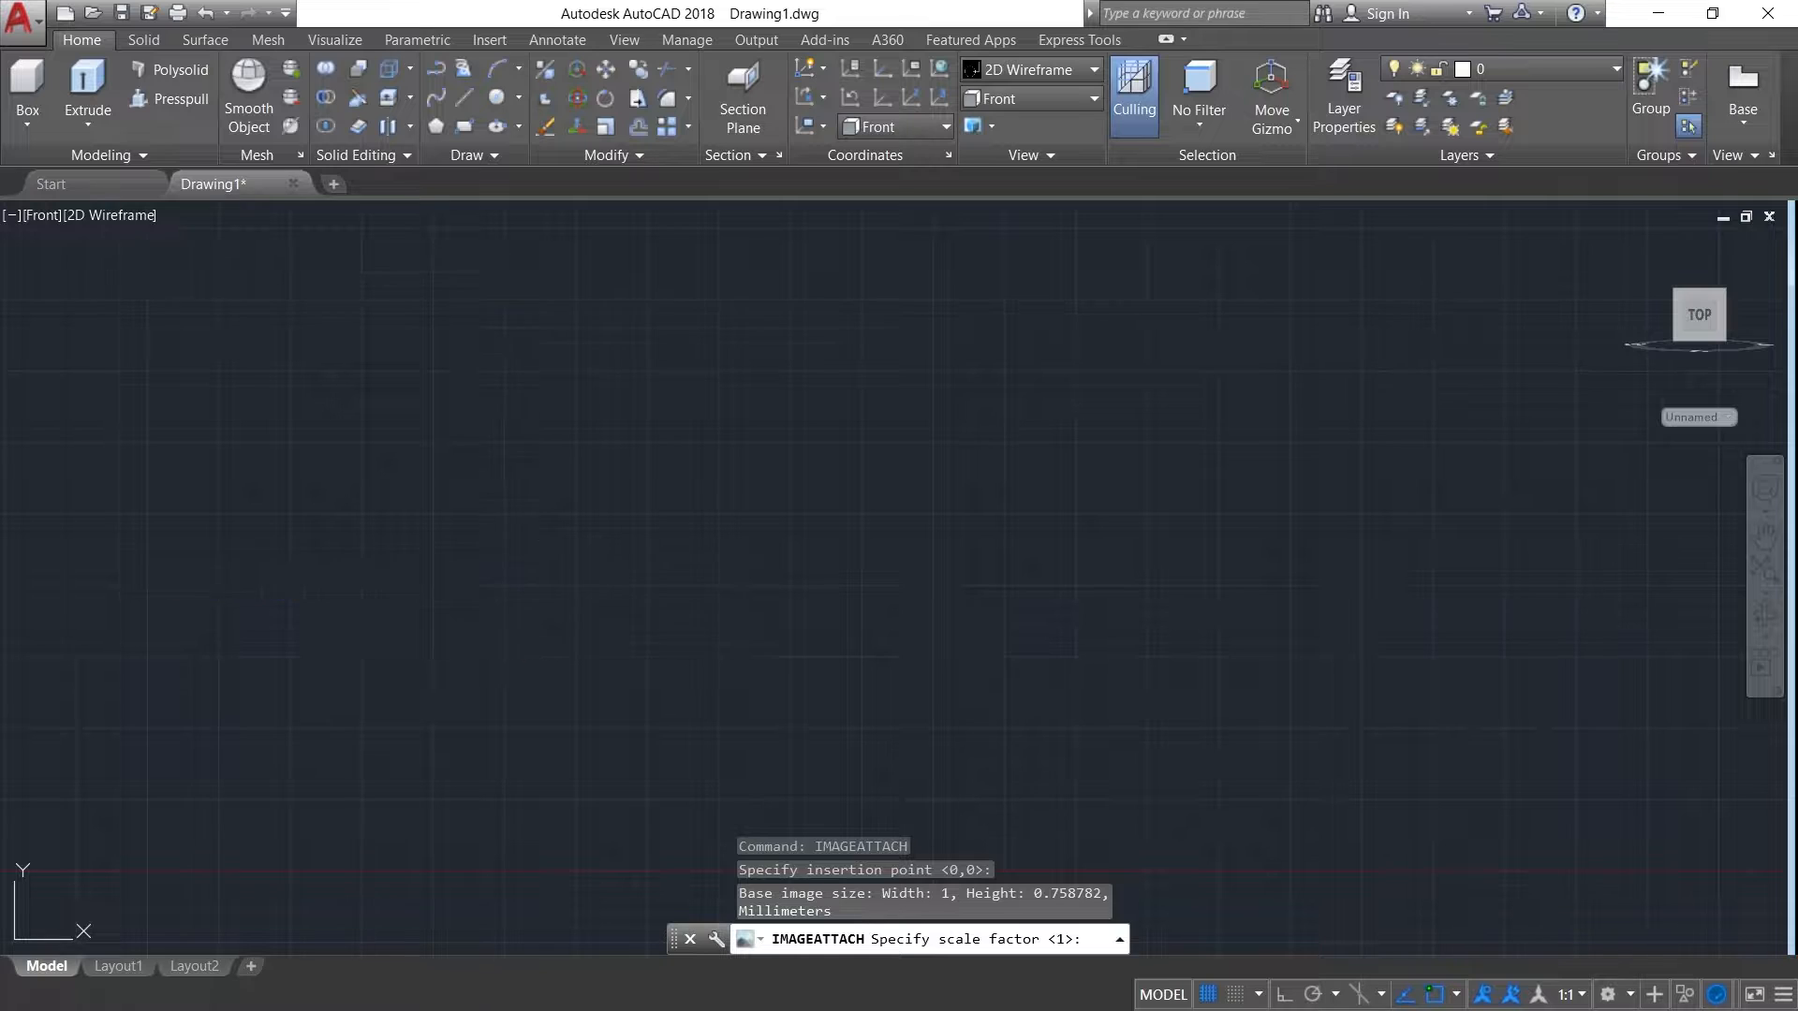
{"action": "left_click", "coordinate": [512, 611]}
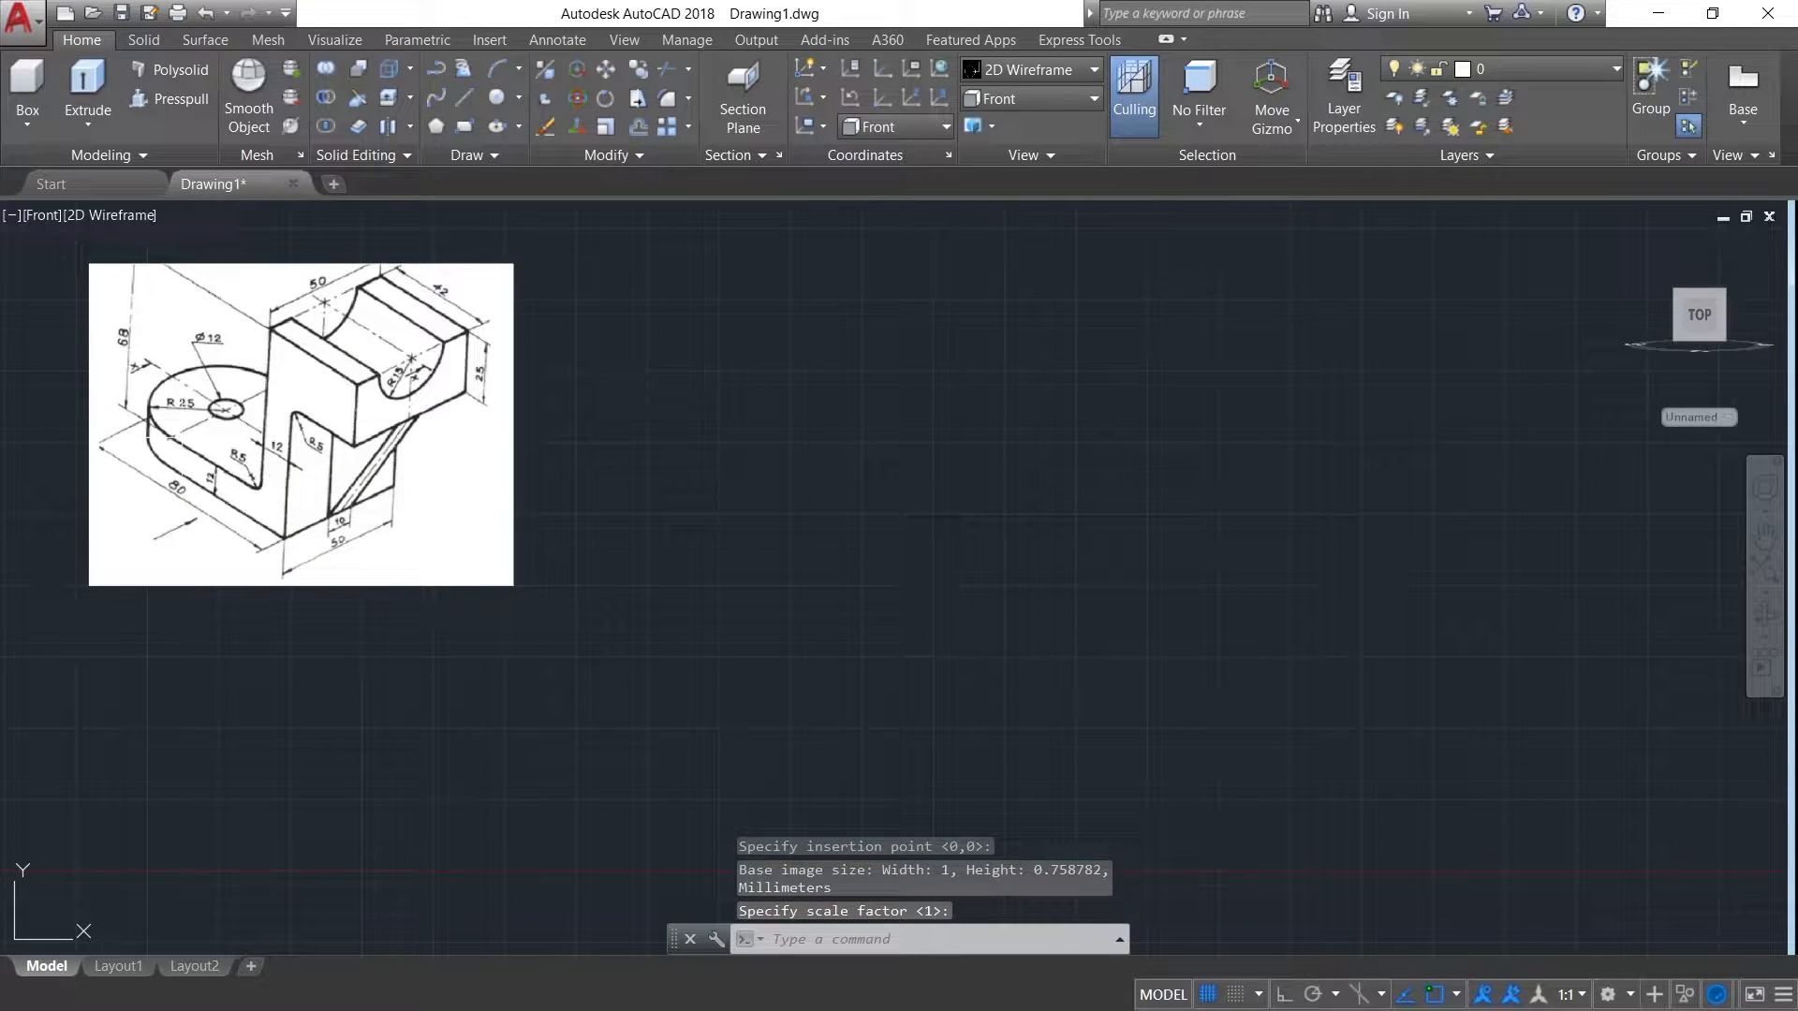
{"action": "scroll", "coordinate": [86, 375], "scroll_direction": "up", "scroll_amount": 4}
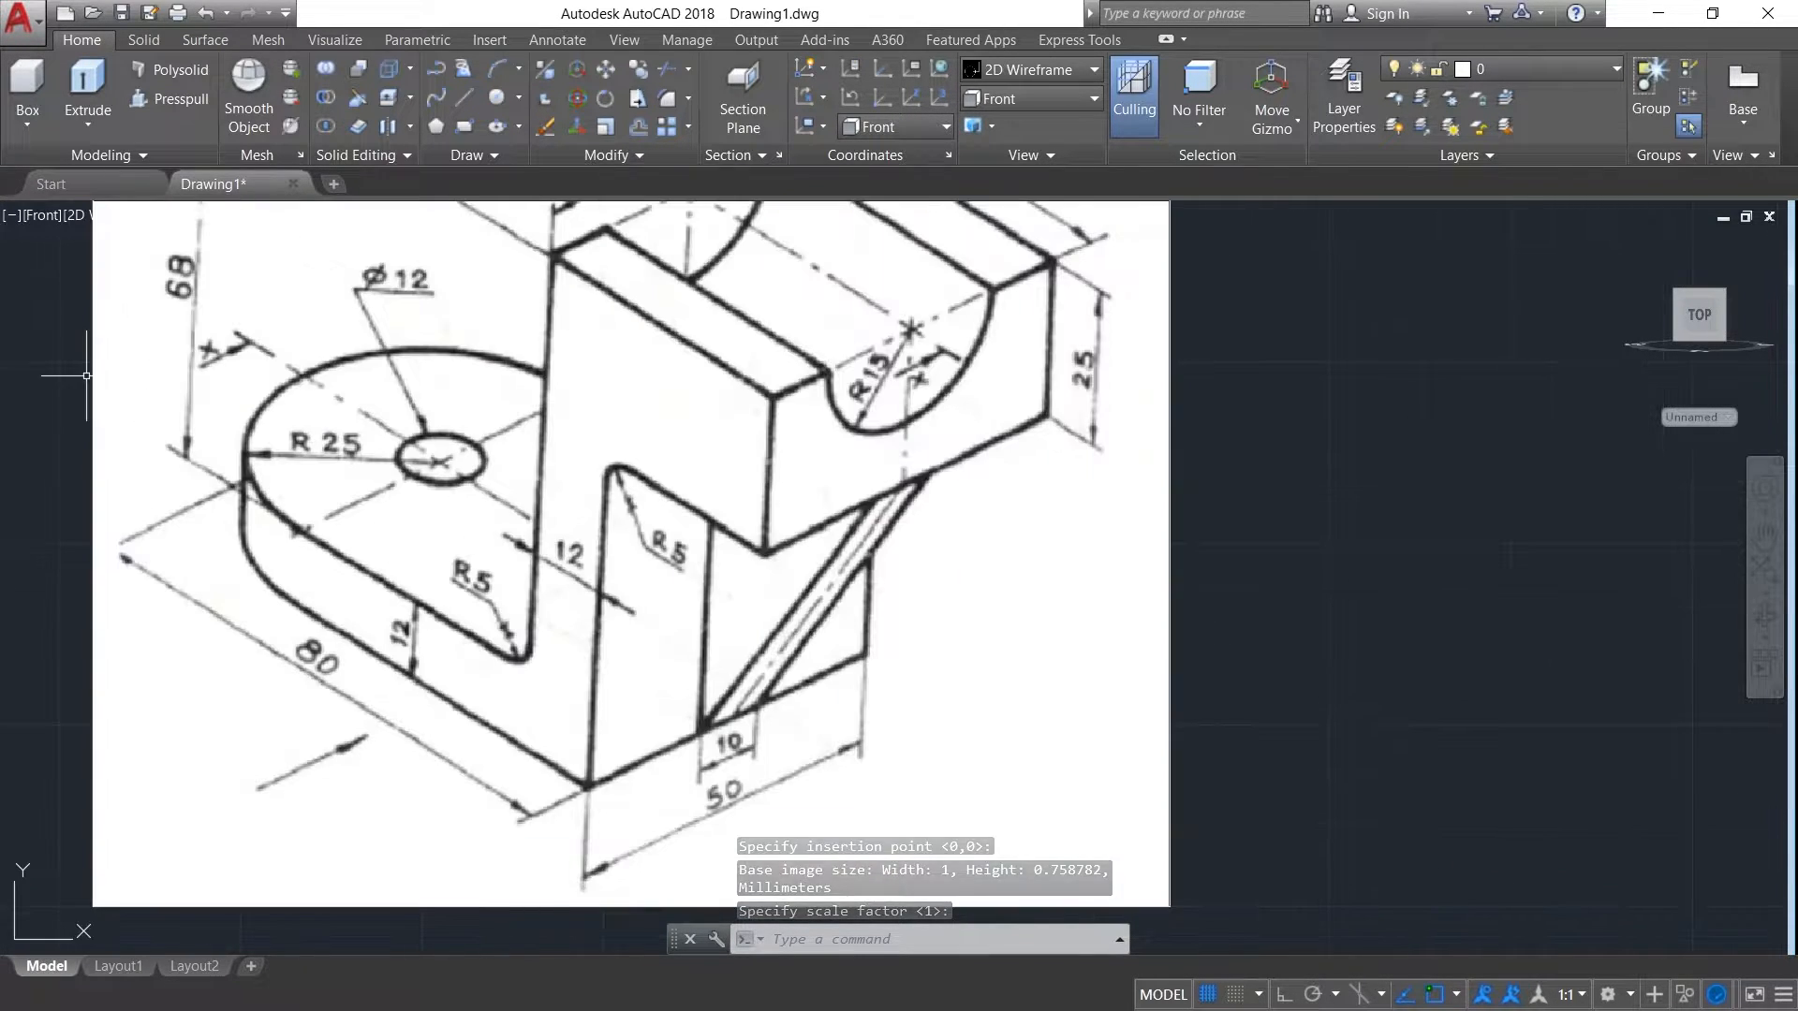
{"action": "scroll", "coordinate": [86, 376], "scroll_direction": "down", "scroll_amount": 2}
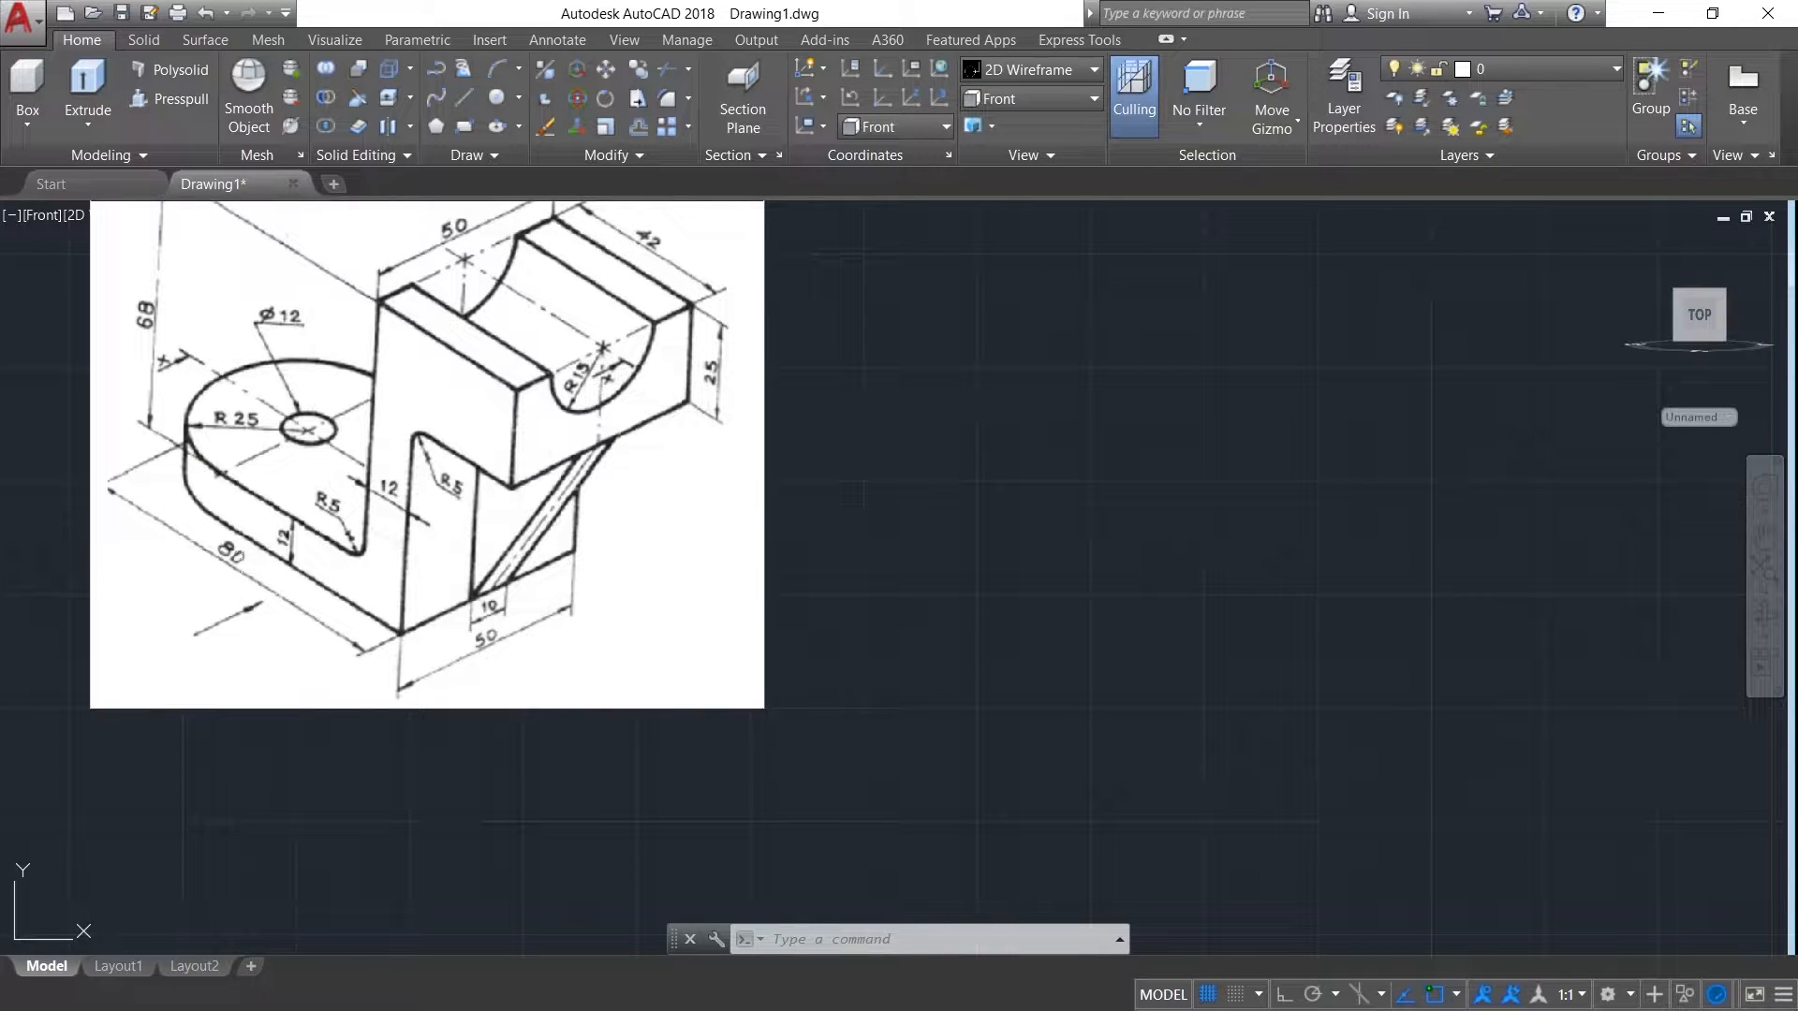
- Switch to the SE Isometric view and begin a polyline profile beside the image, running 42 in negative X and 68 down
{"action": "left_click", "coordinate": [1069, 101]}
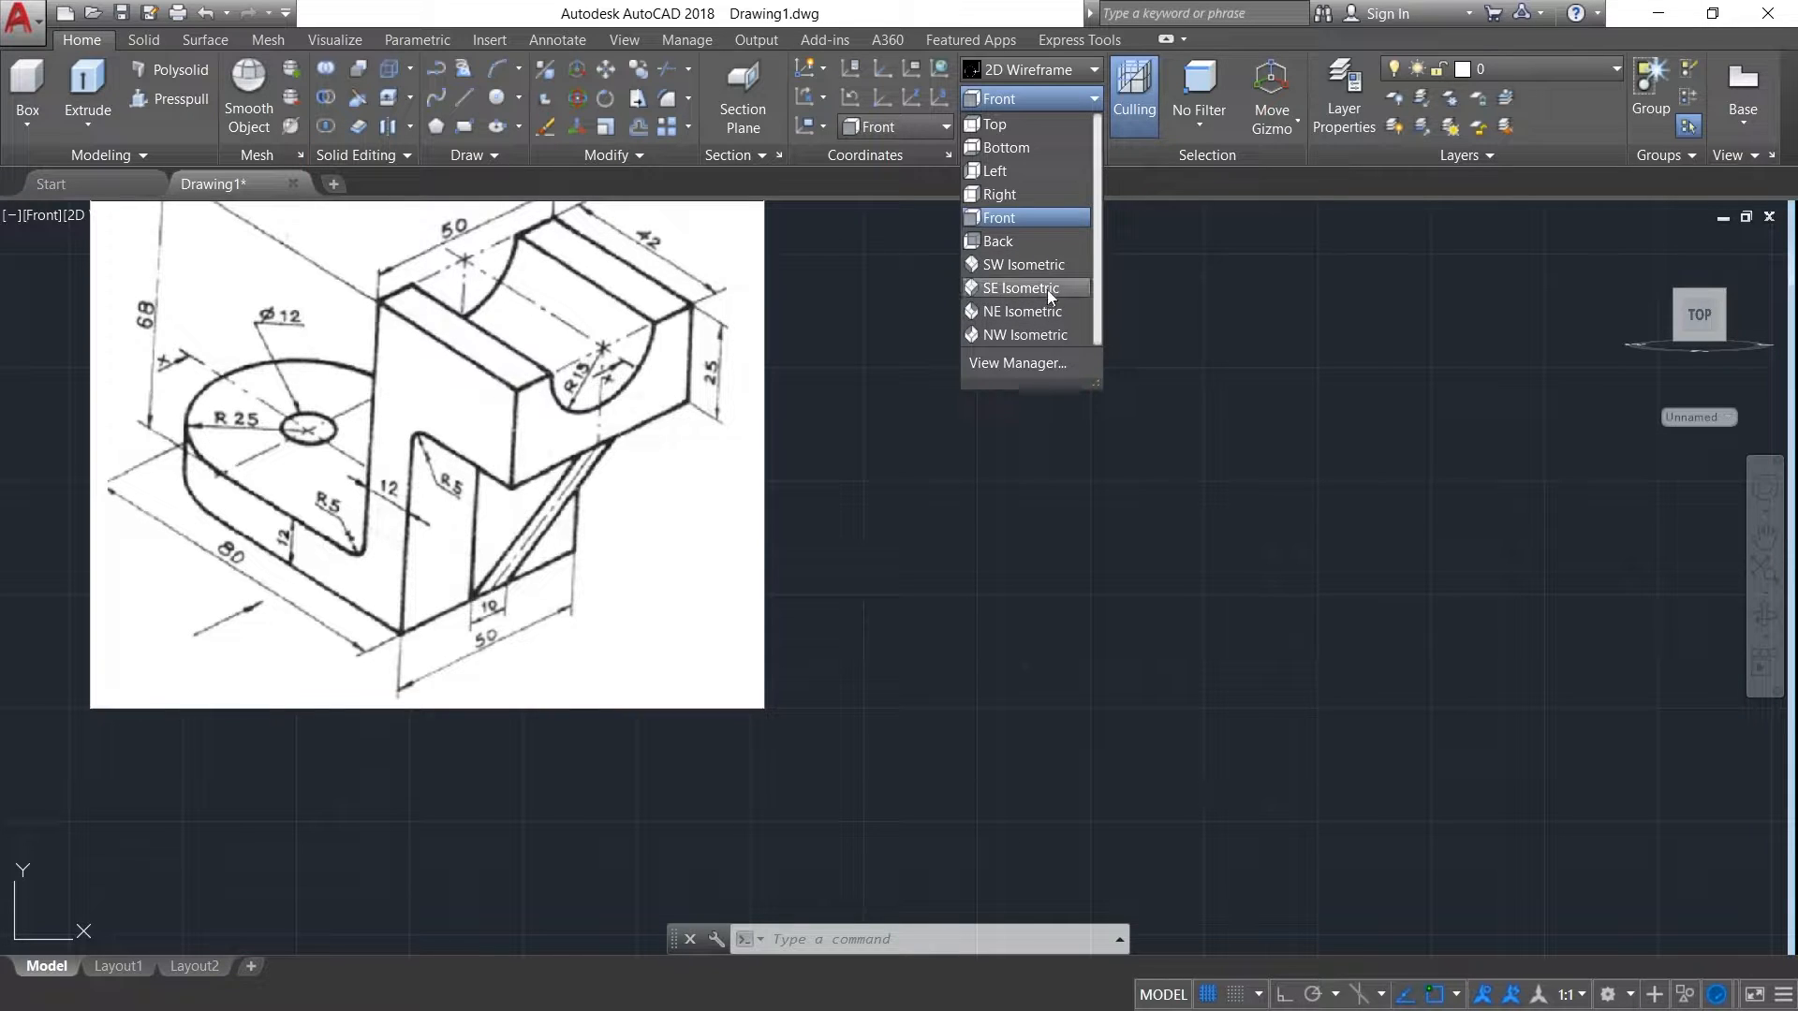
{"action": "left_click", "coordinate": [1047, 289]}
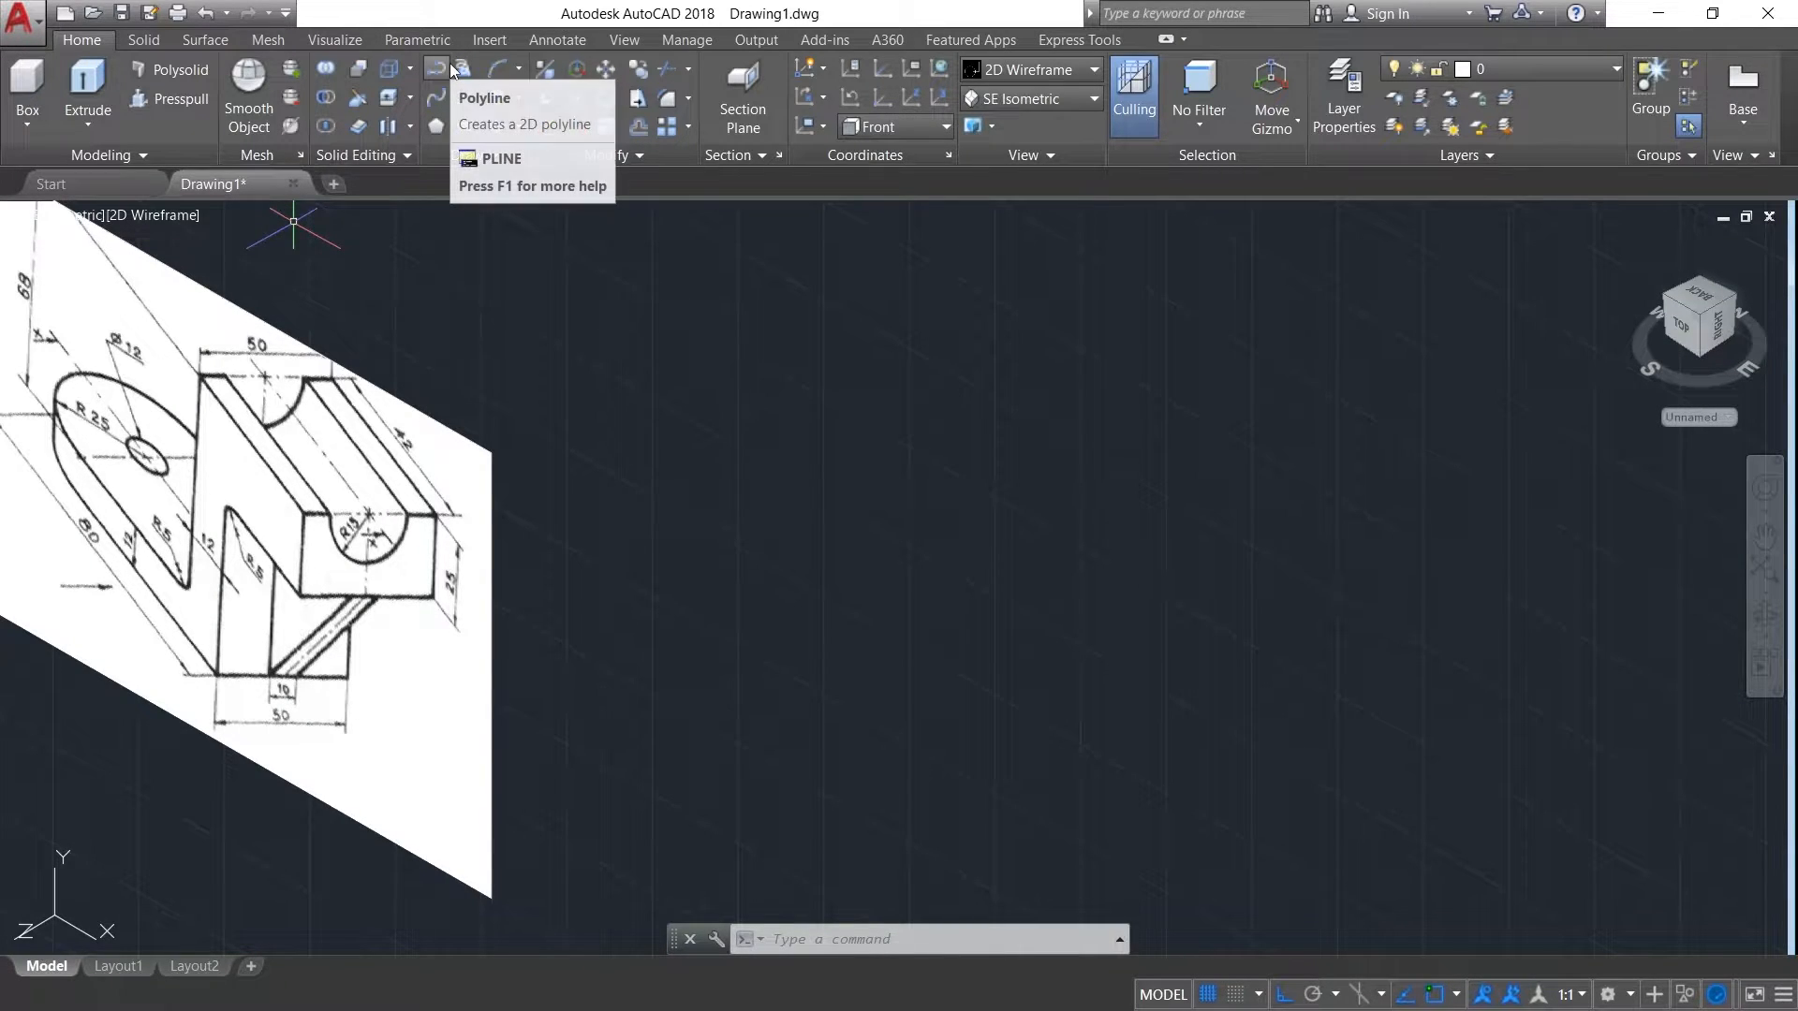
{"action": "left_click", "coordinate": [450, 63]}
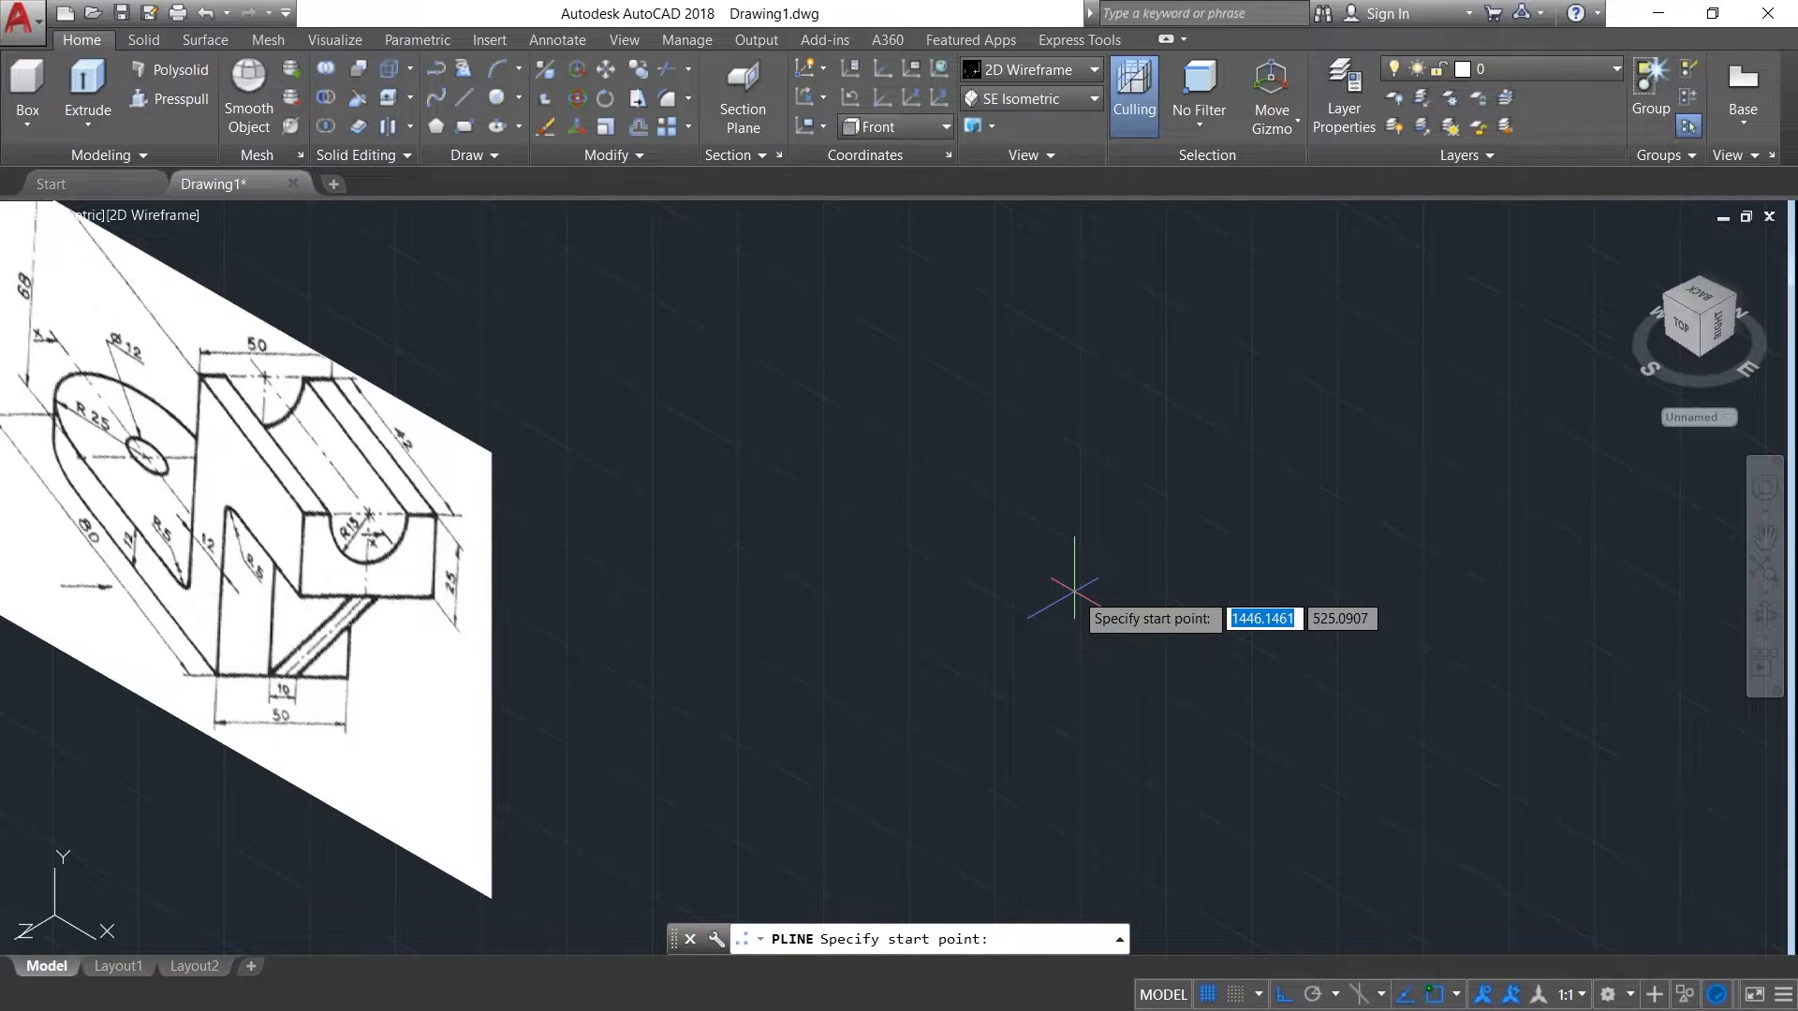
{"action": "left_click", "coordinate": [1074, 591]}
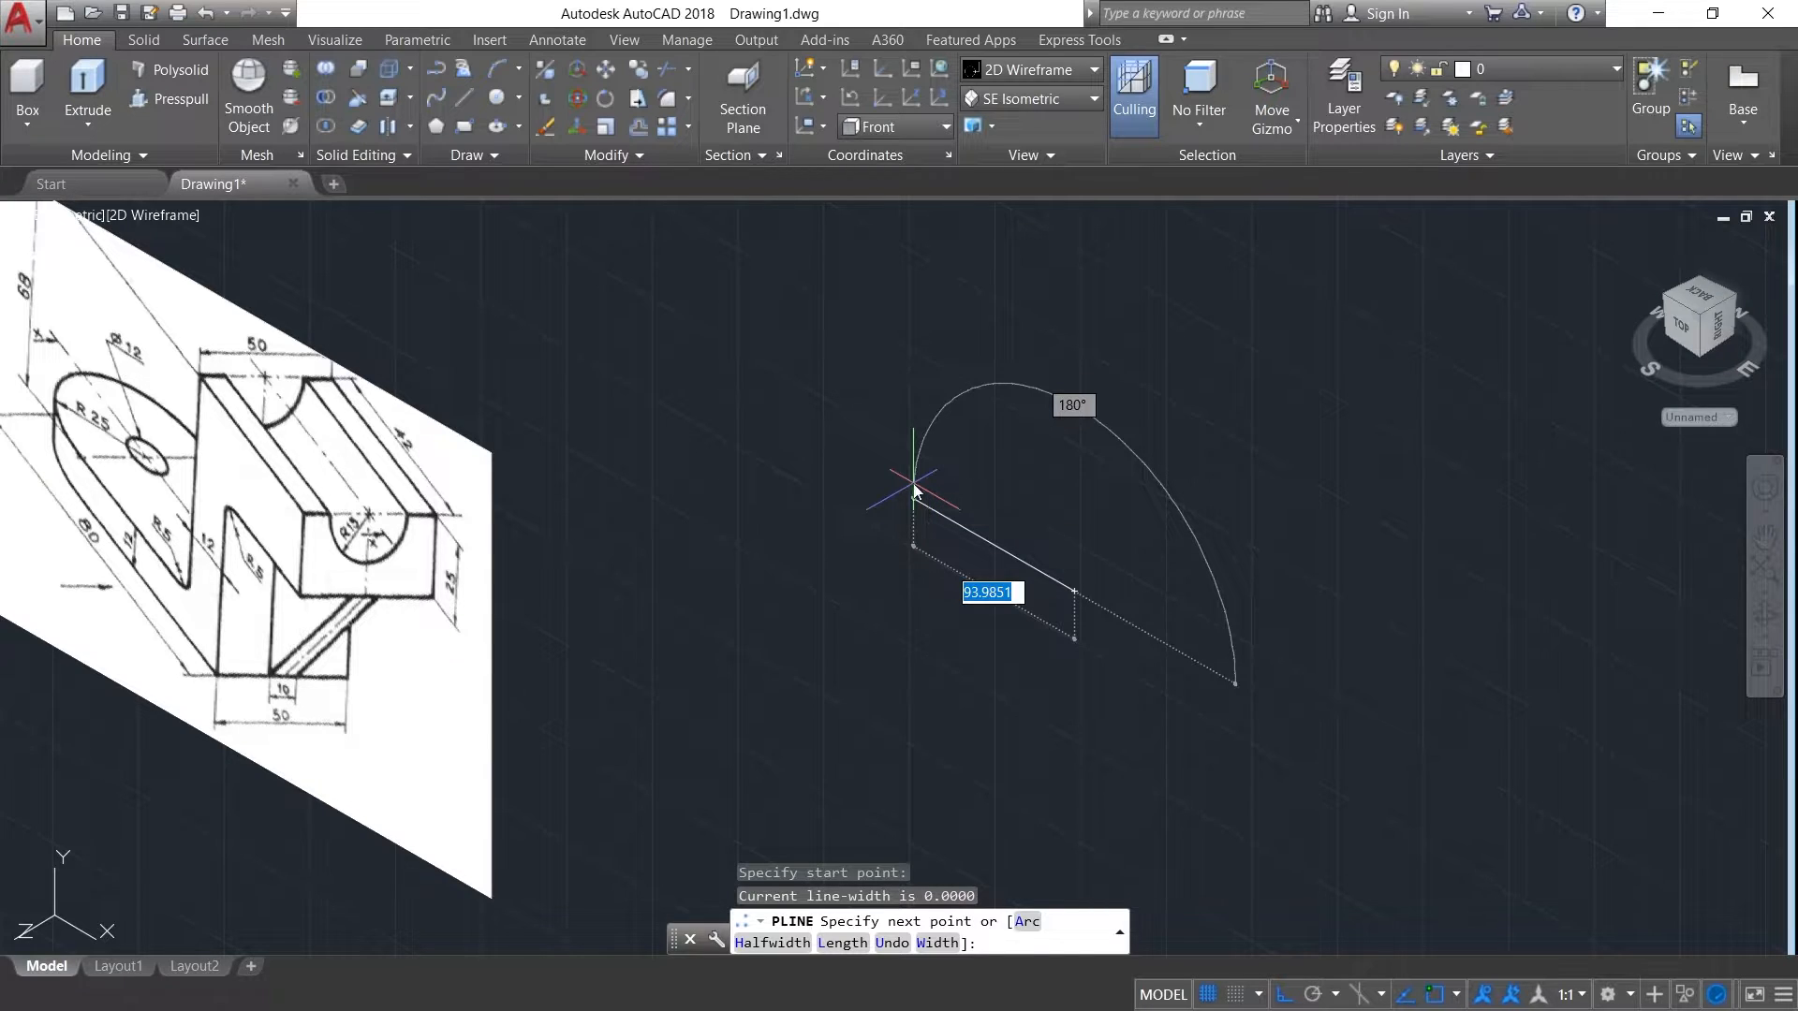
{"action": "type", "text": "42"}
{"action": "key", "text": "Return"}
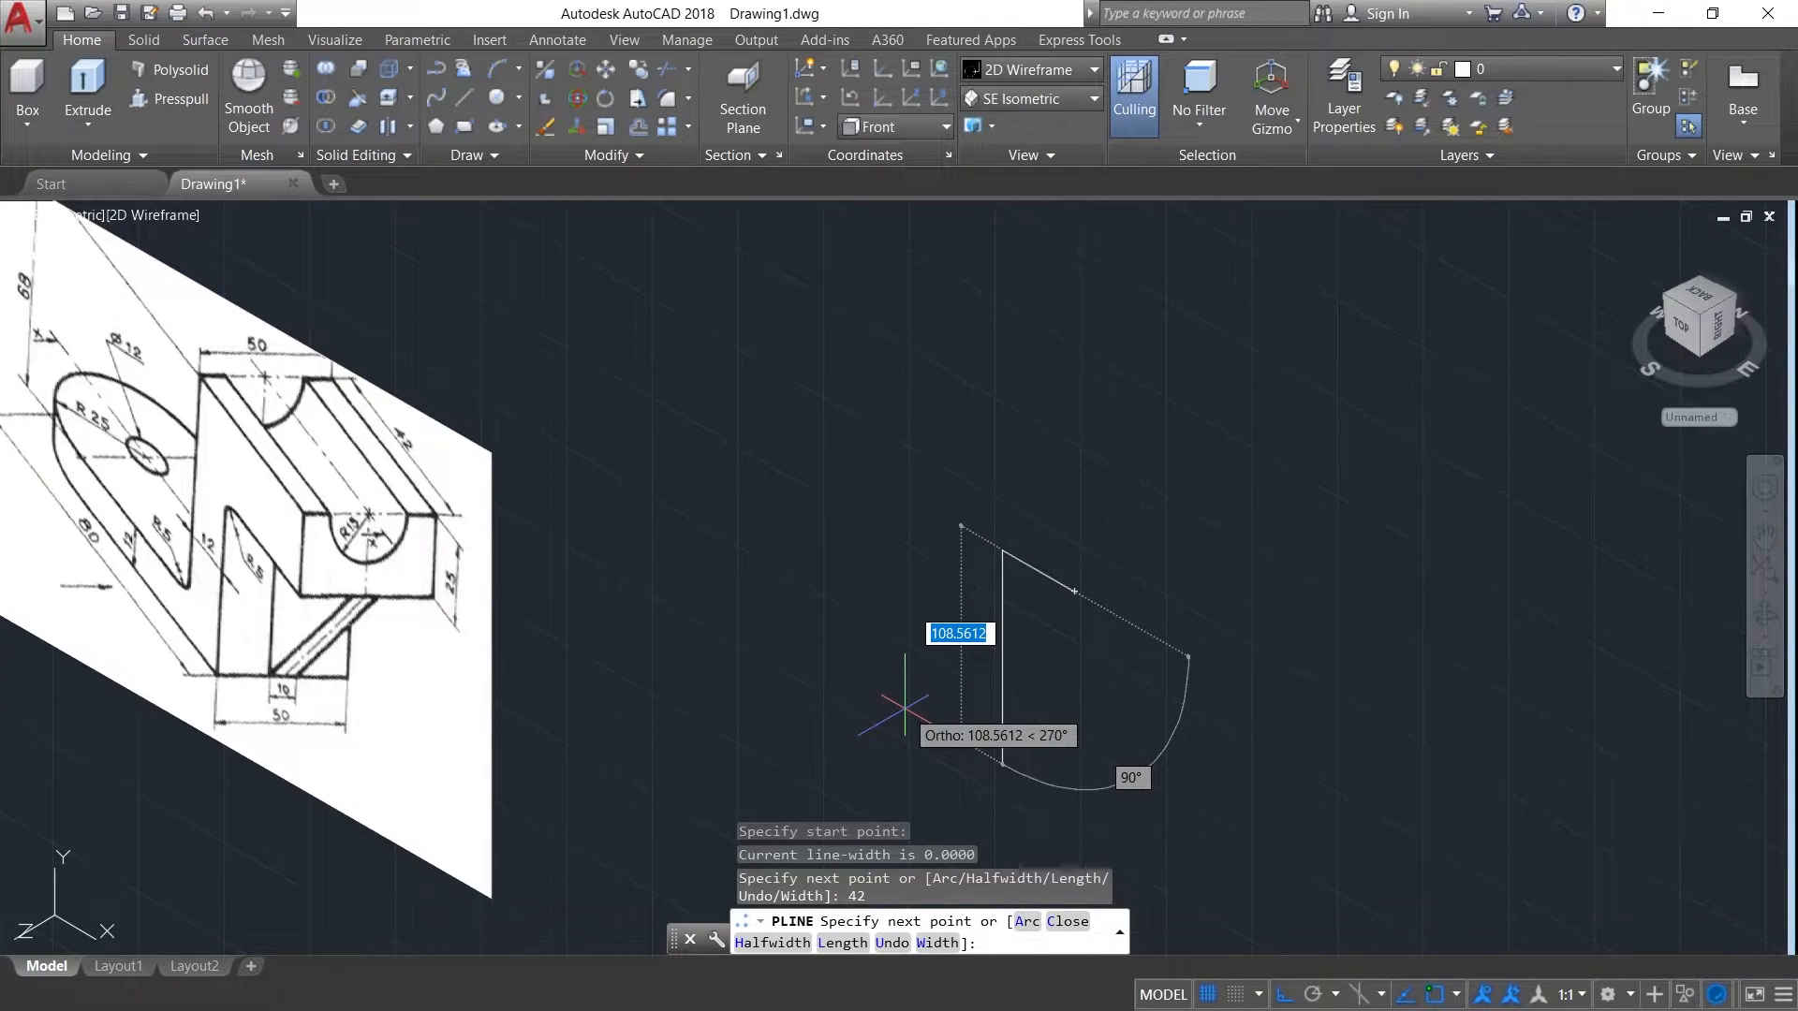
{"action": "type", "text": "68"}
{"action": "key", "text": "Return"}
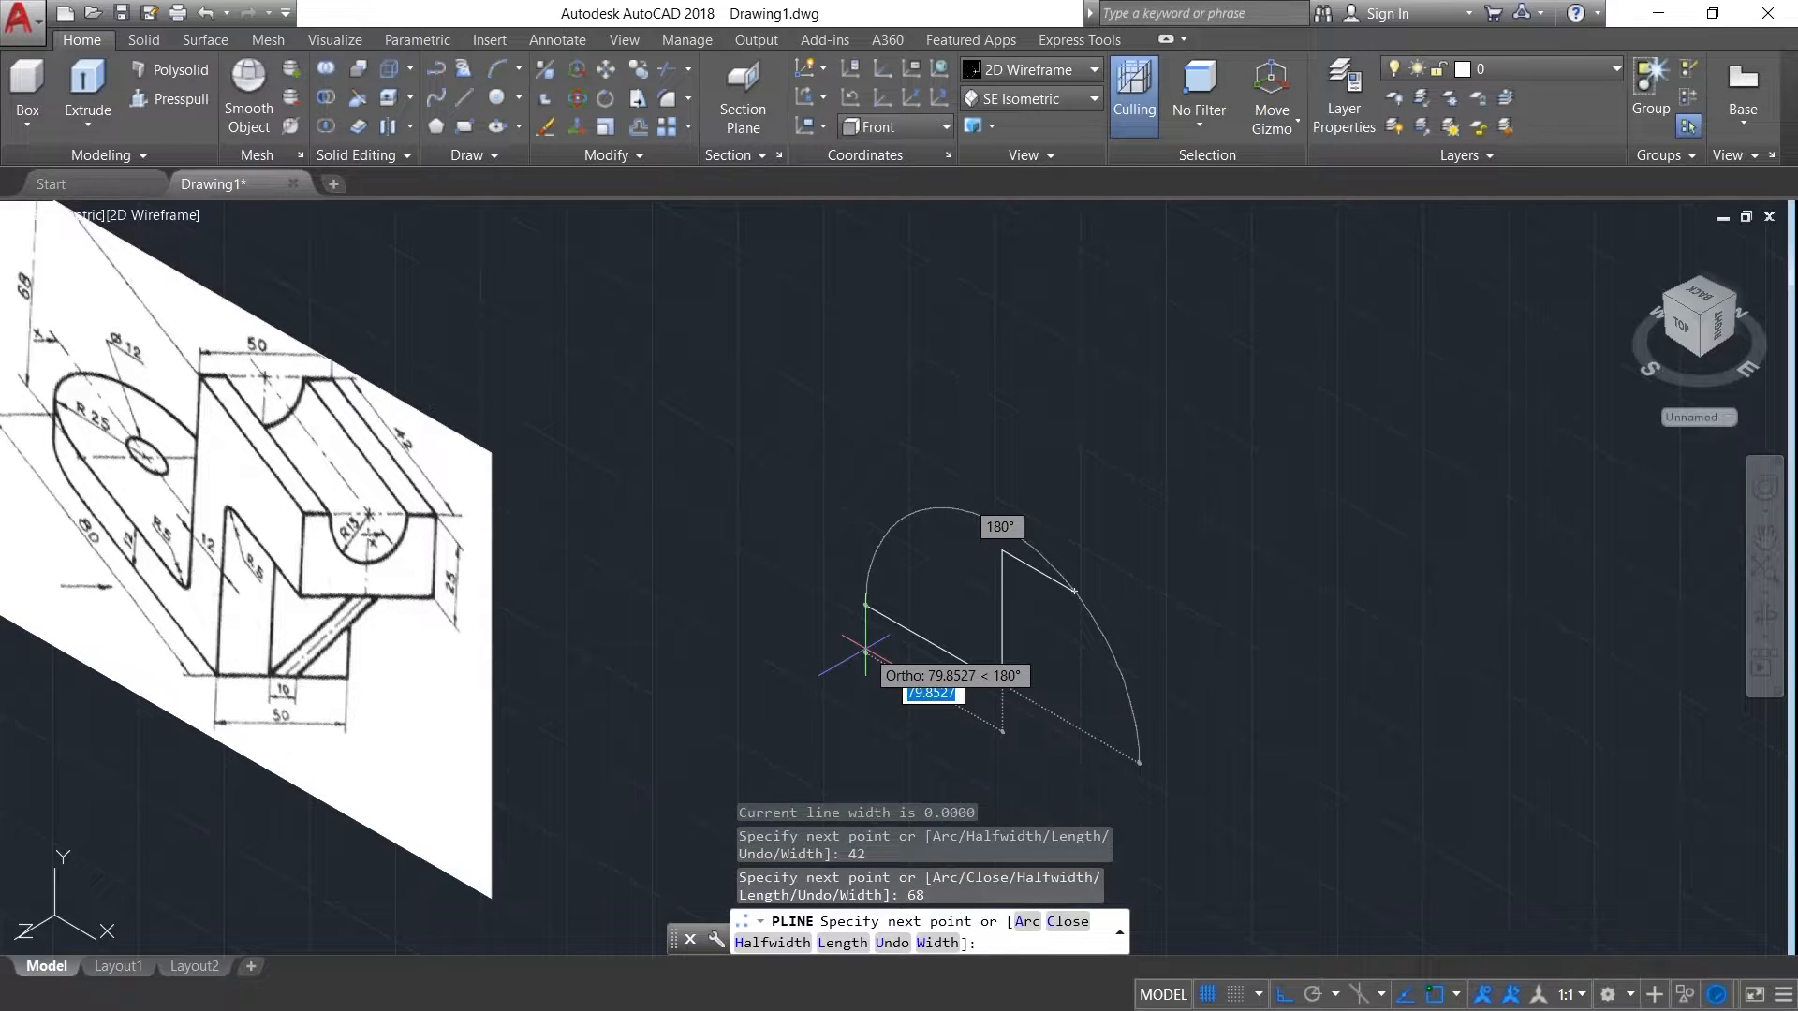
- Continue the polyline 55 in negative X, 12 down and 67 in positive X to outline the base plate
{"action": "type", "text": "55"}
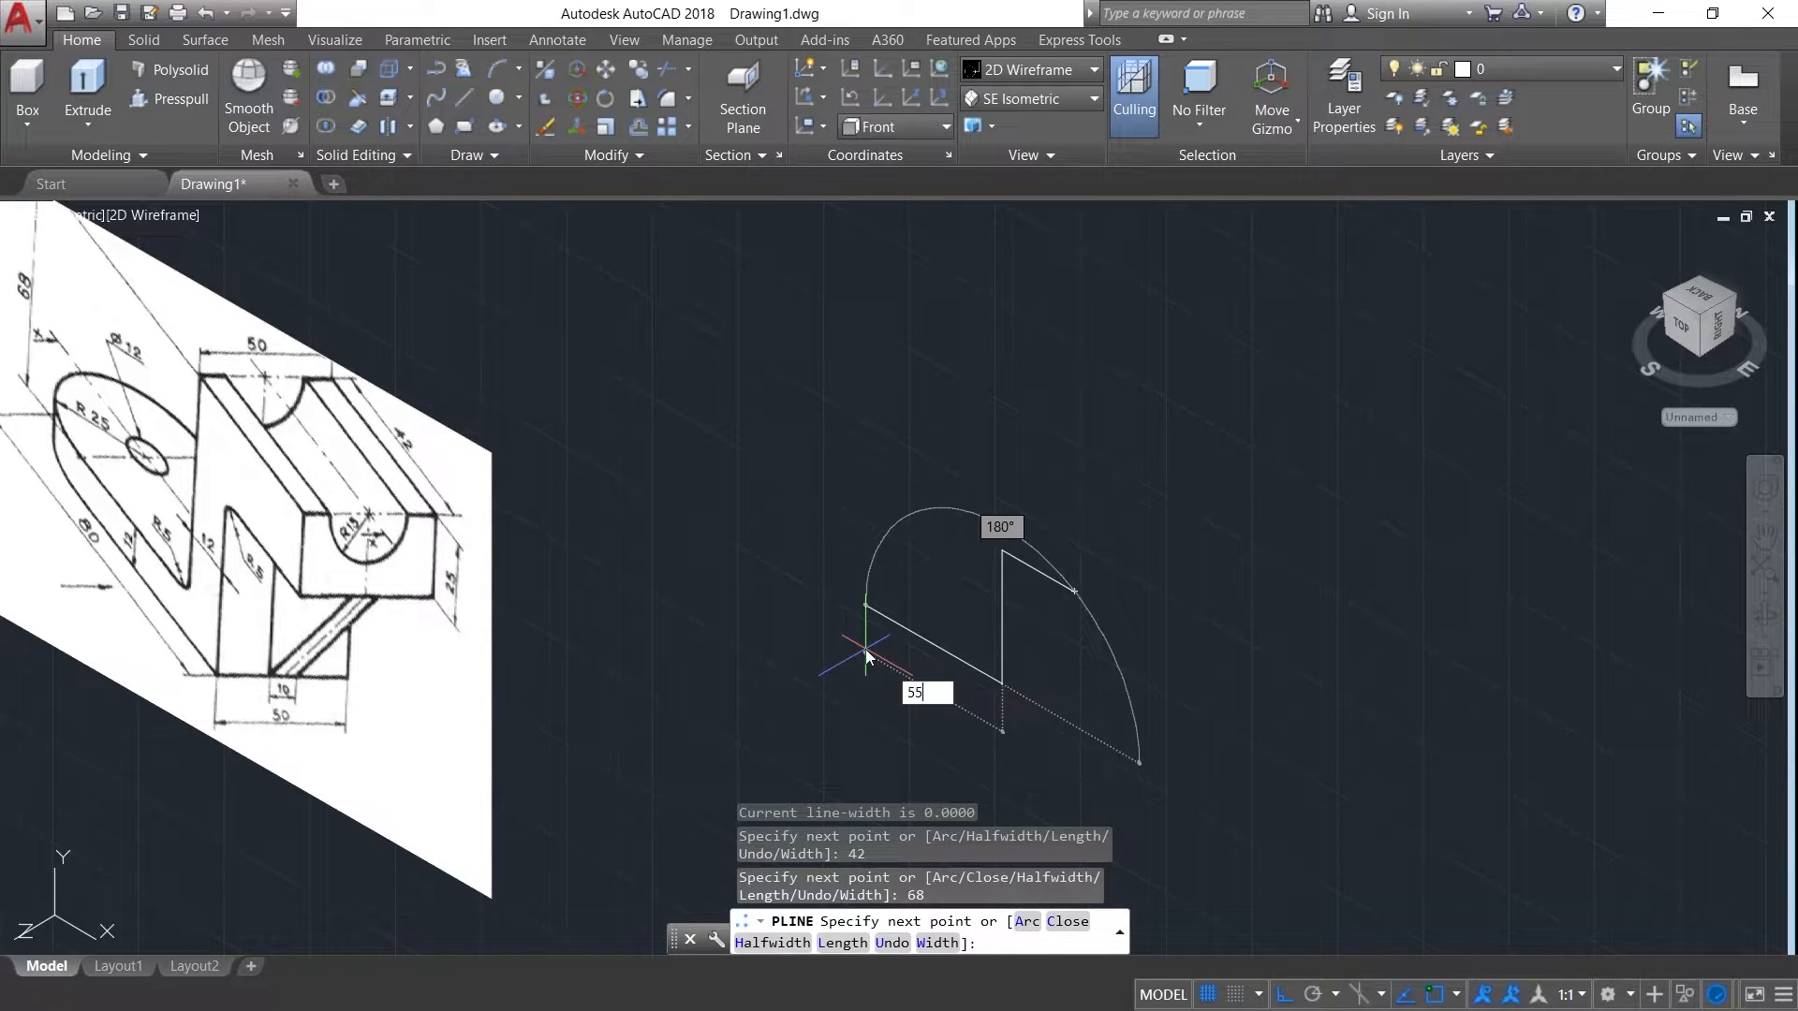
{"action": "key", "text": "Return"}
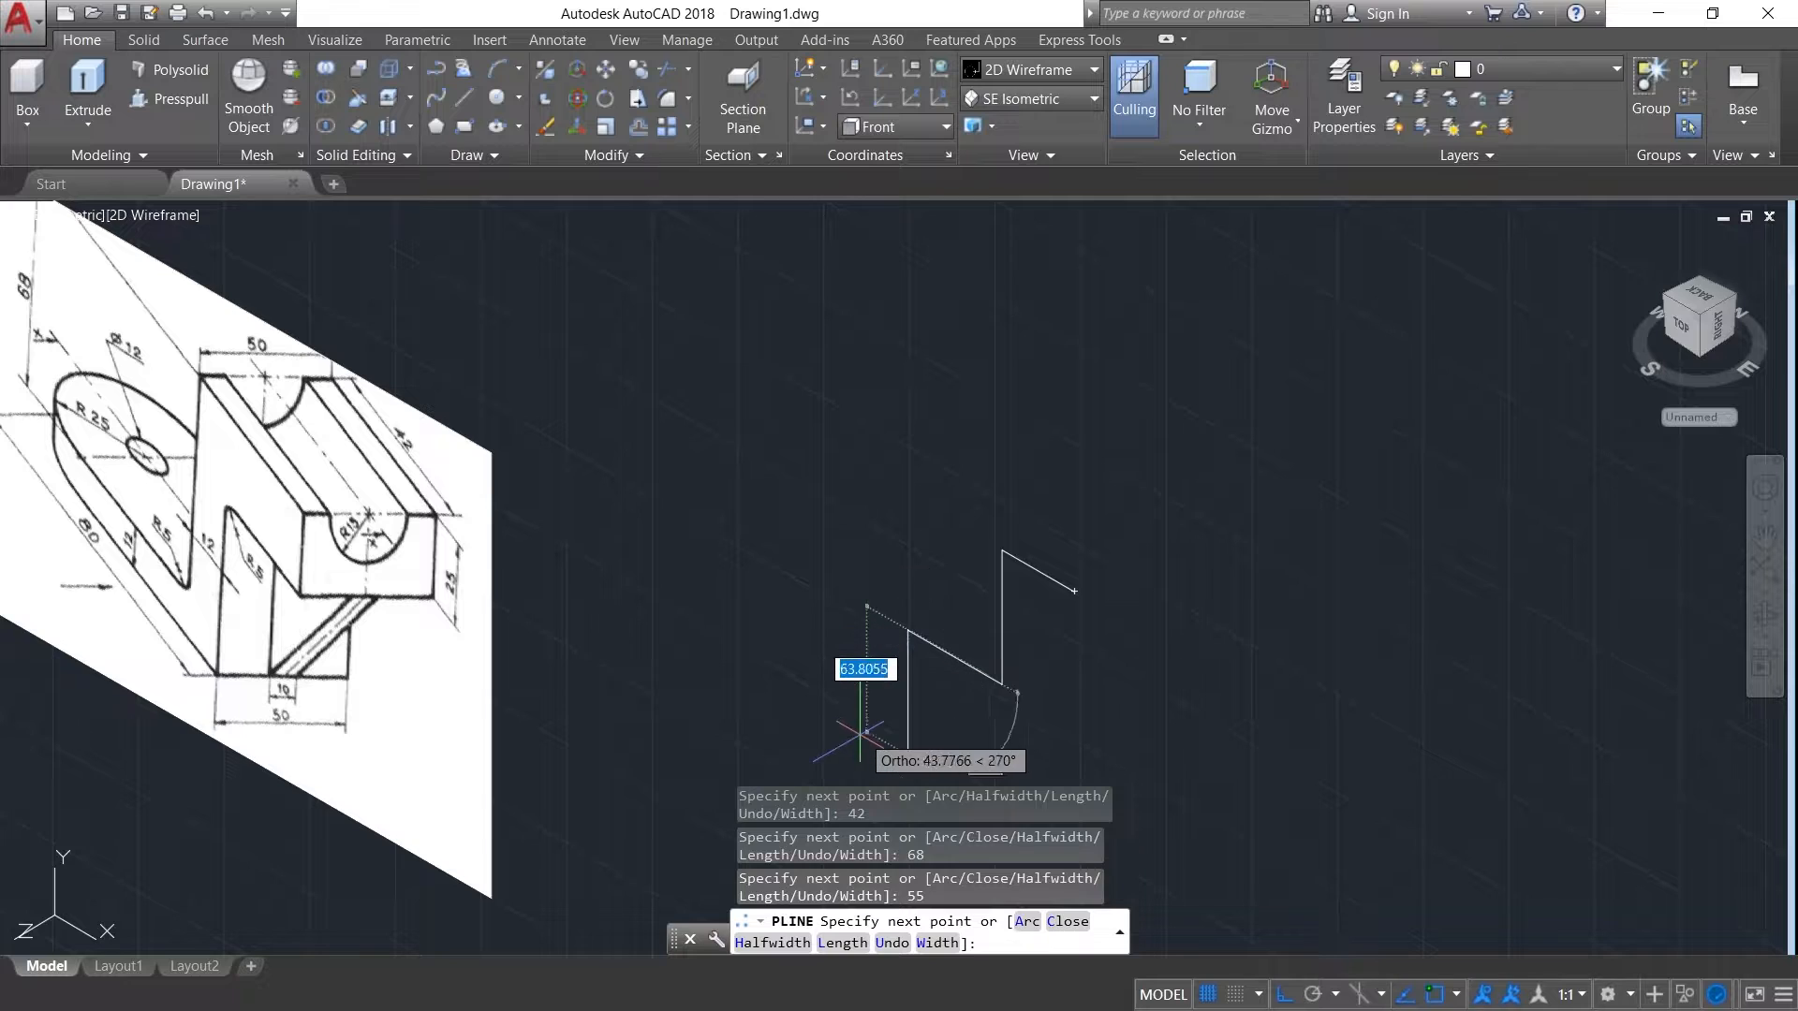
{"action": "type", "text": "12"}
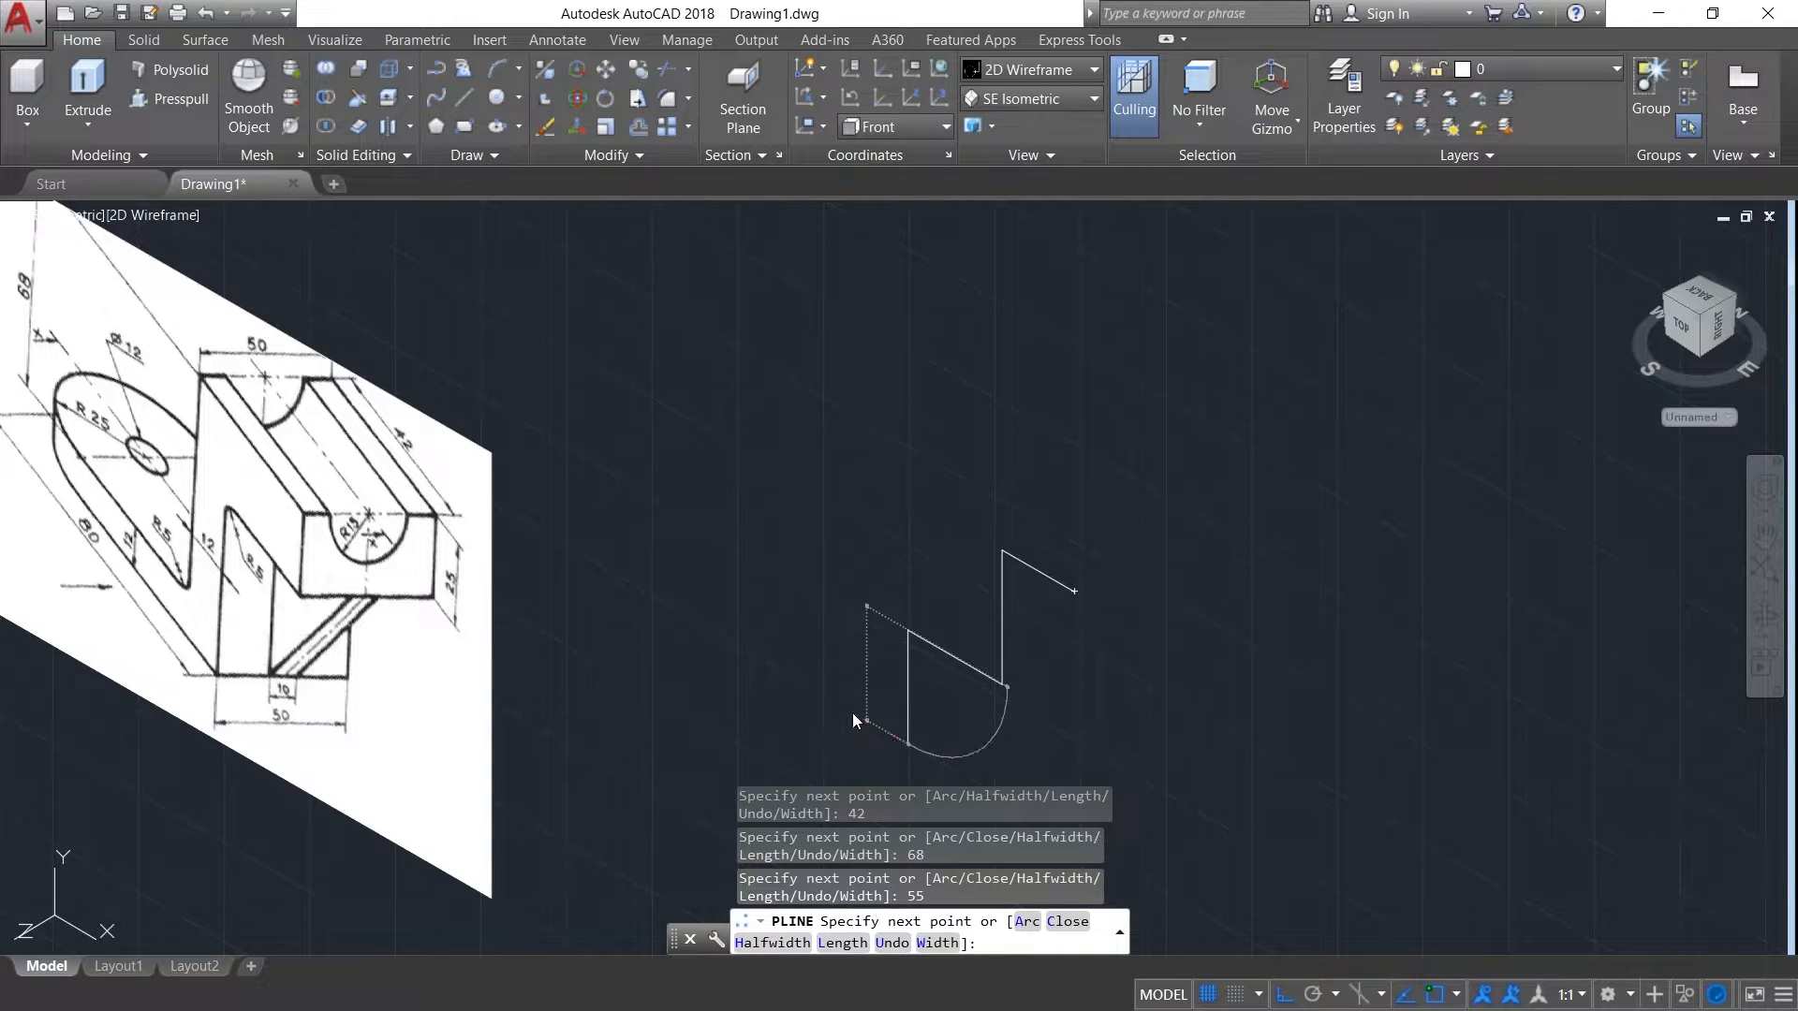
{"action": "key", "text": "Return"}
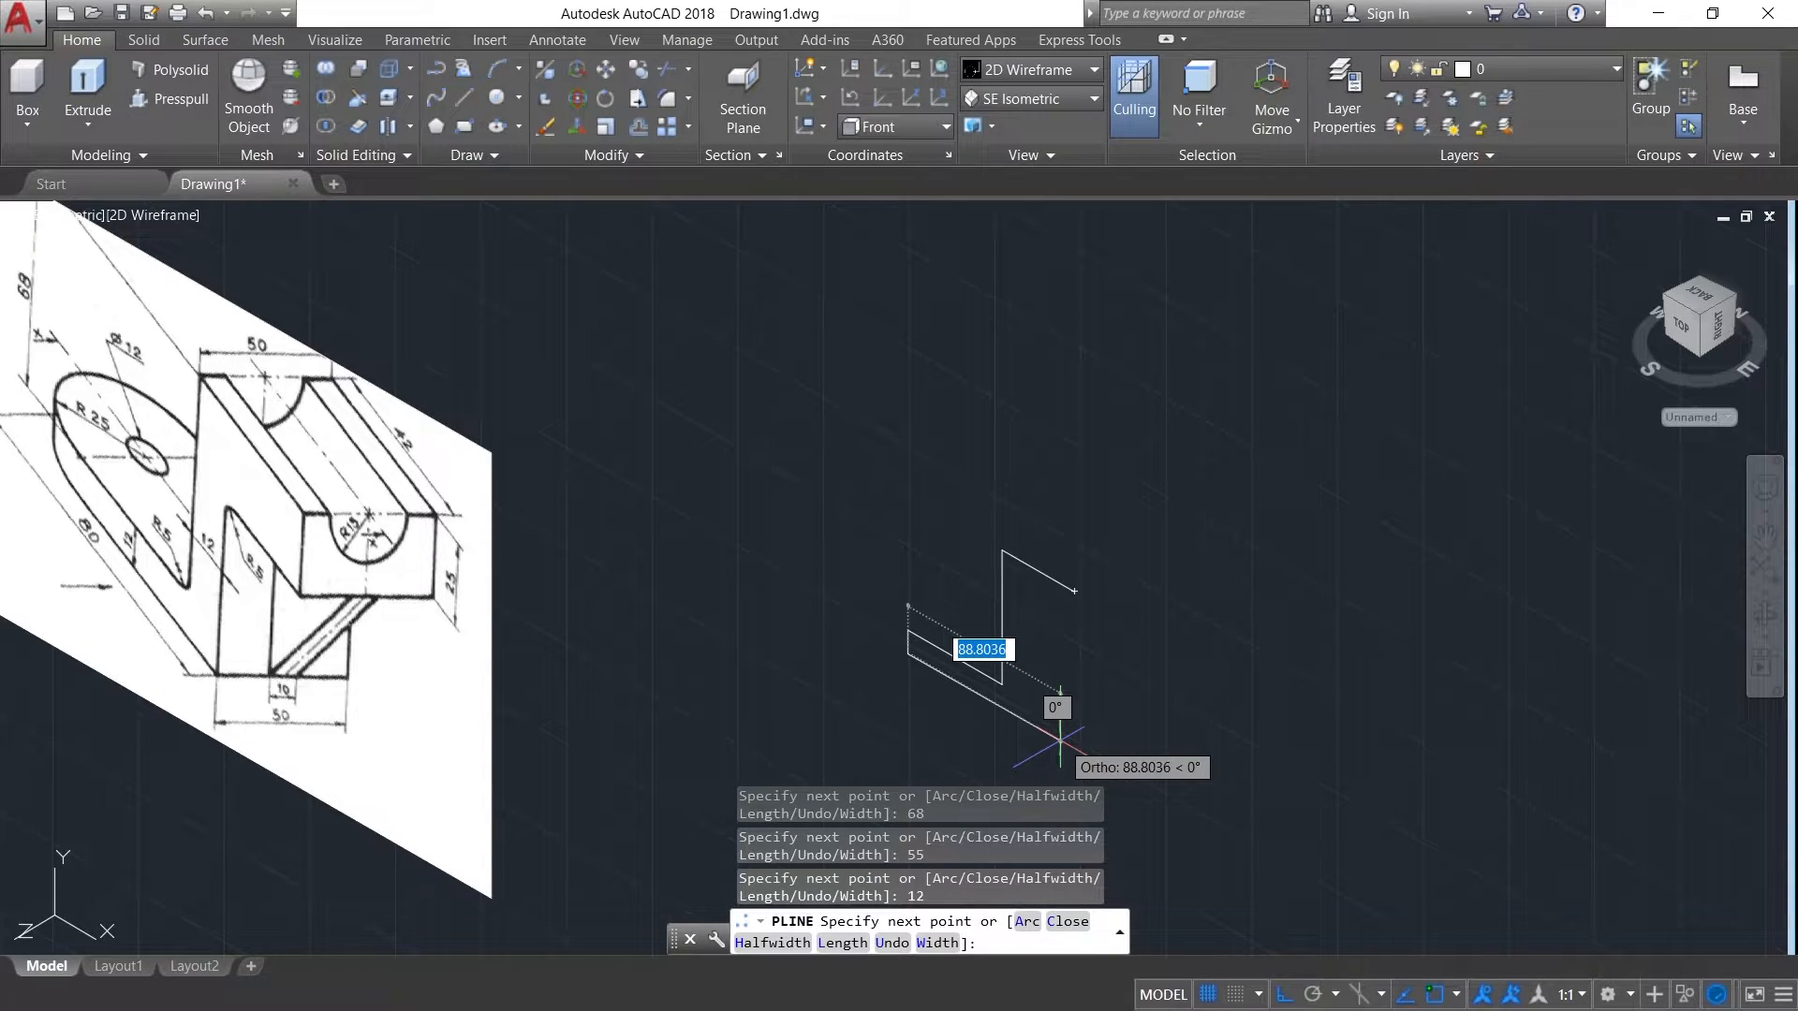
{"action": "type", "text": "67"}
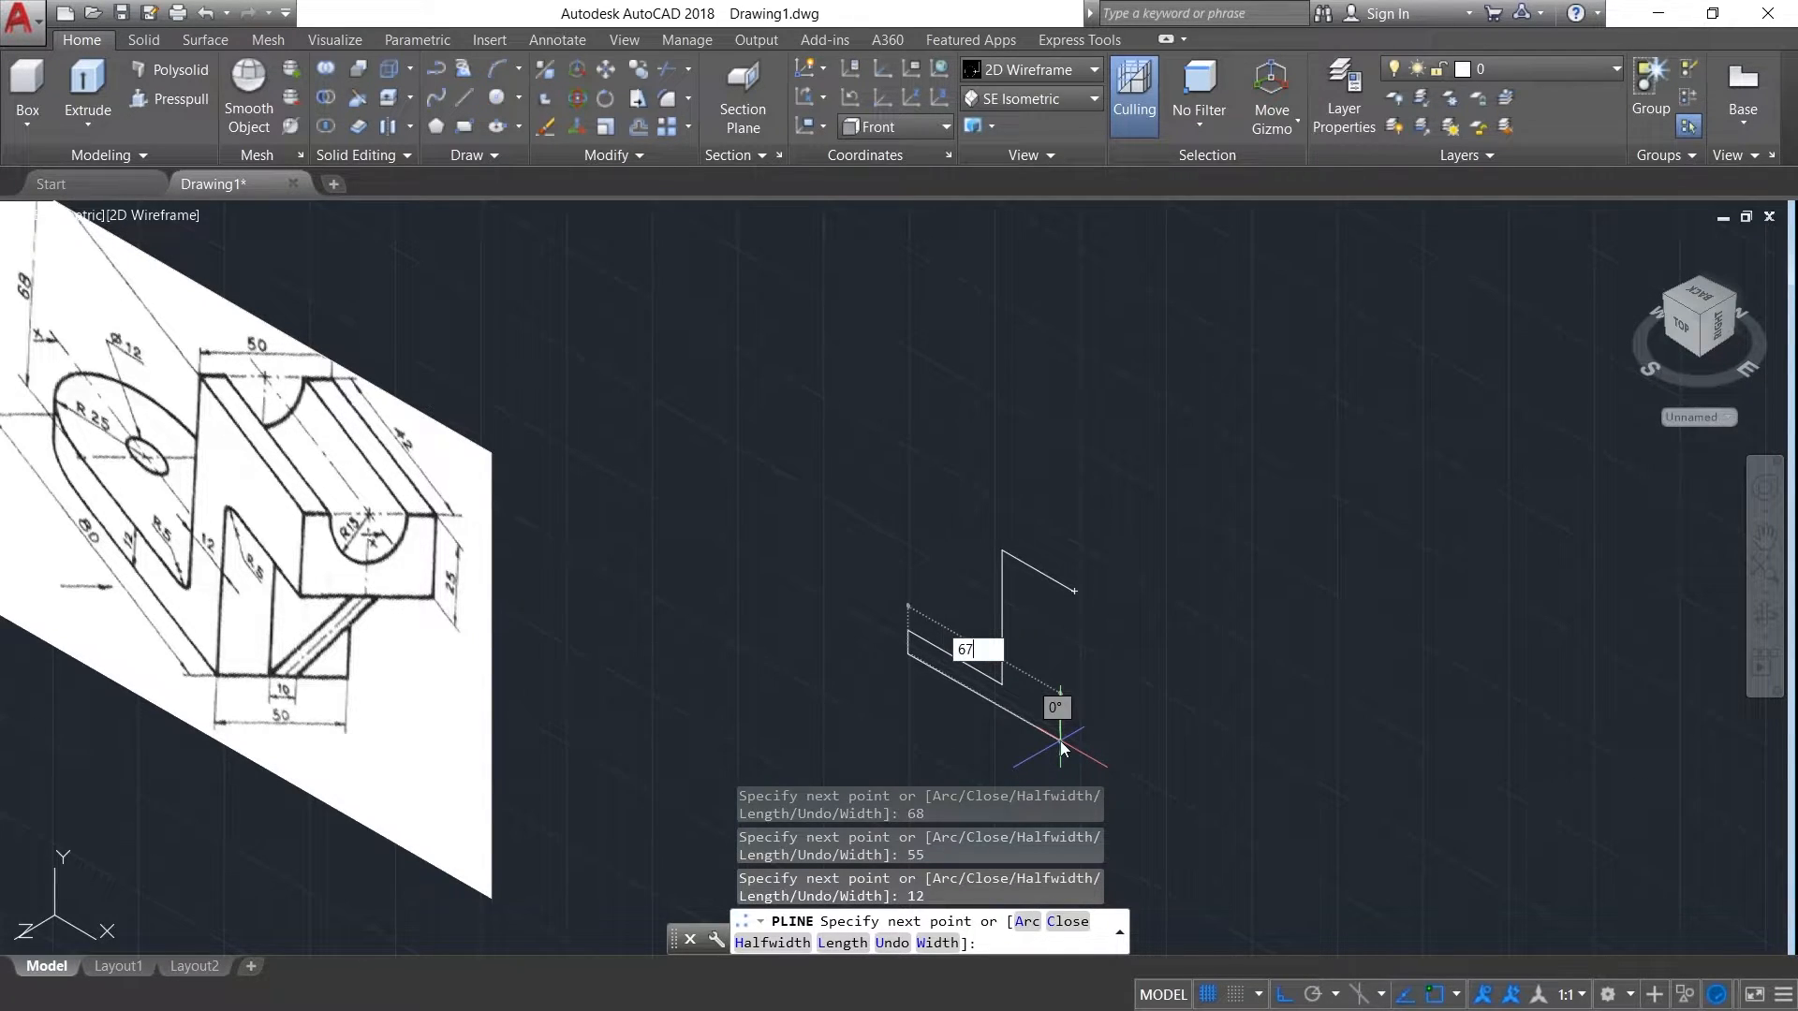
{"action": "key", "text": "Return"}
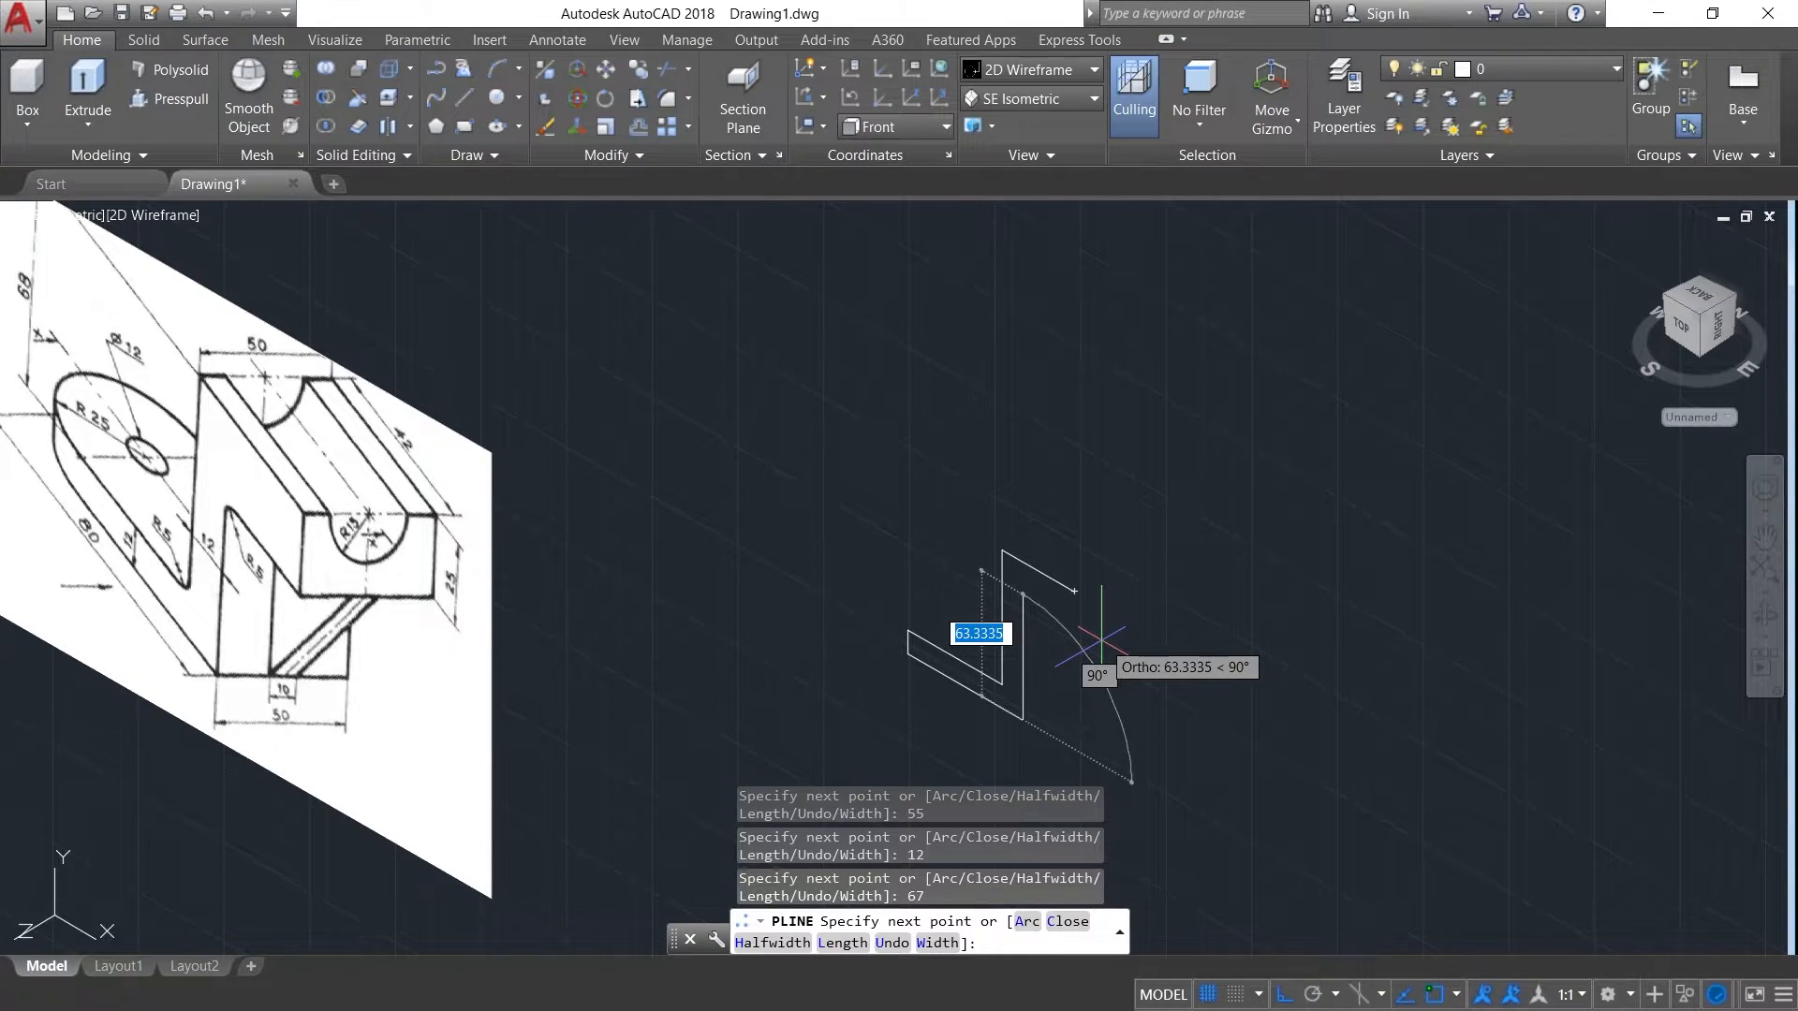
- Continue the polyline 55 up and 30 in positive X, and close the profile at its start point
{"action": "type", "text": "55"}
{"action": "key", "text": "Return"}
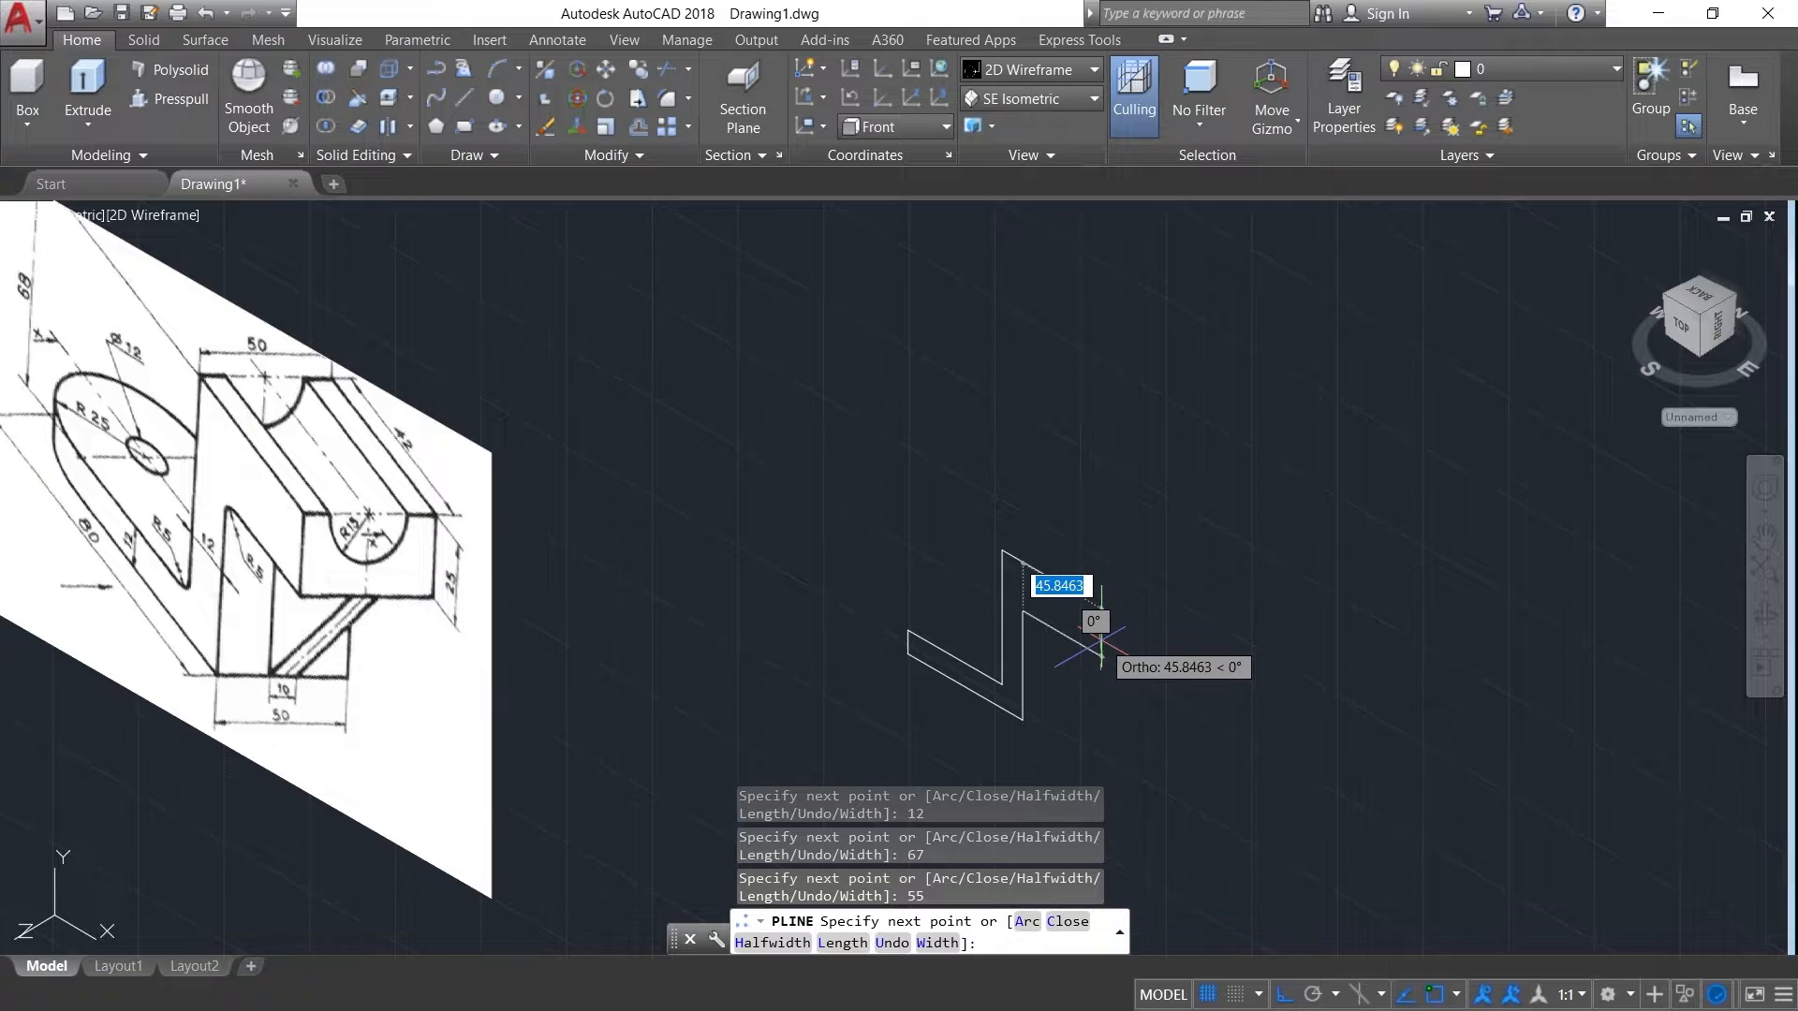
{"action": "type", "text": "30"}
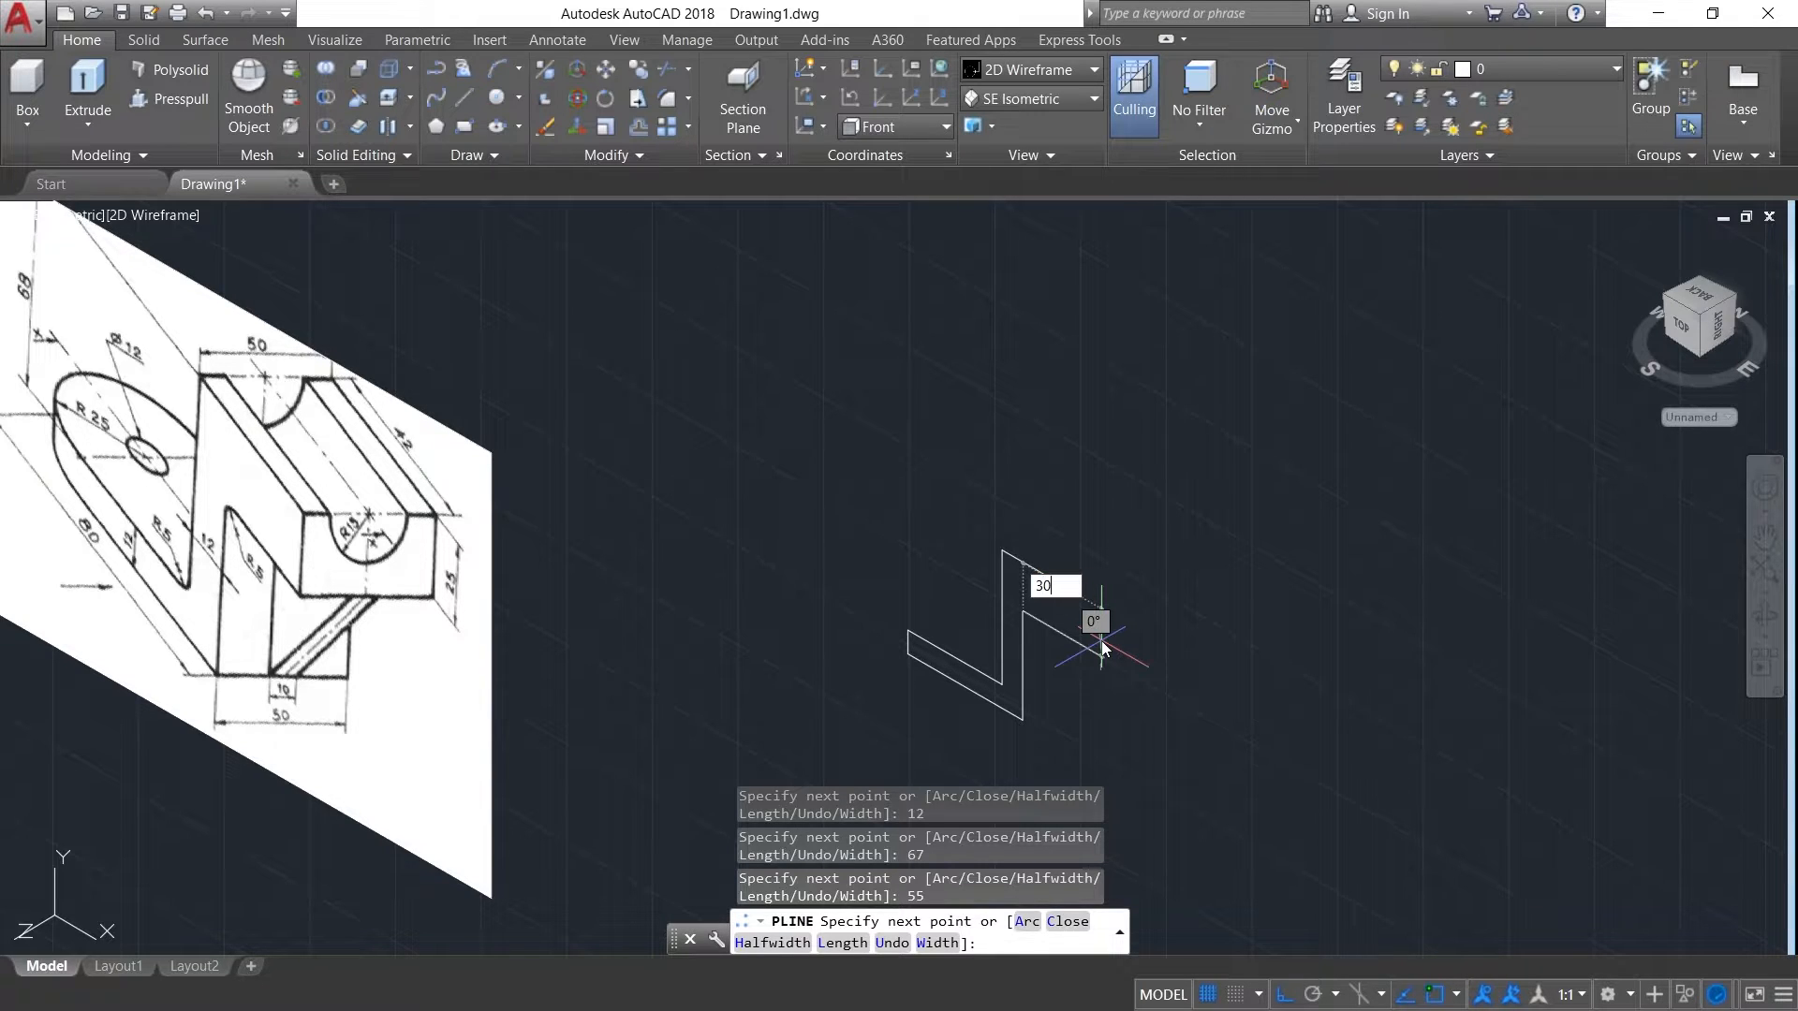
{"action": "key", "text": "Return"}
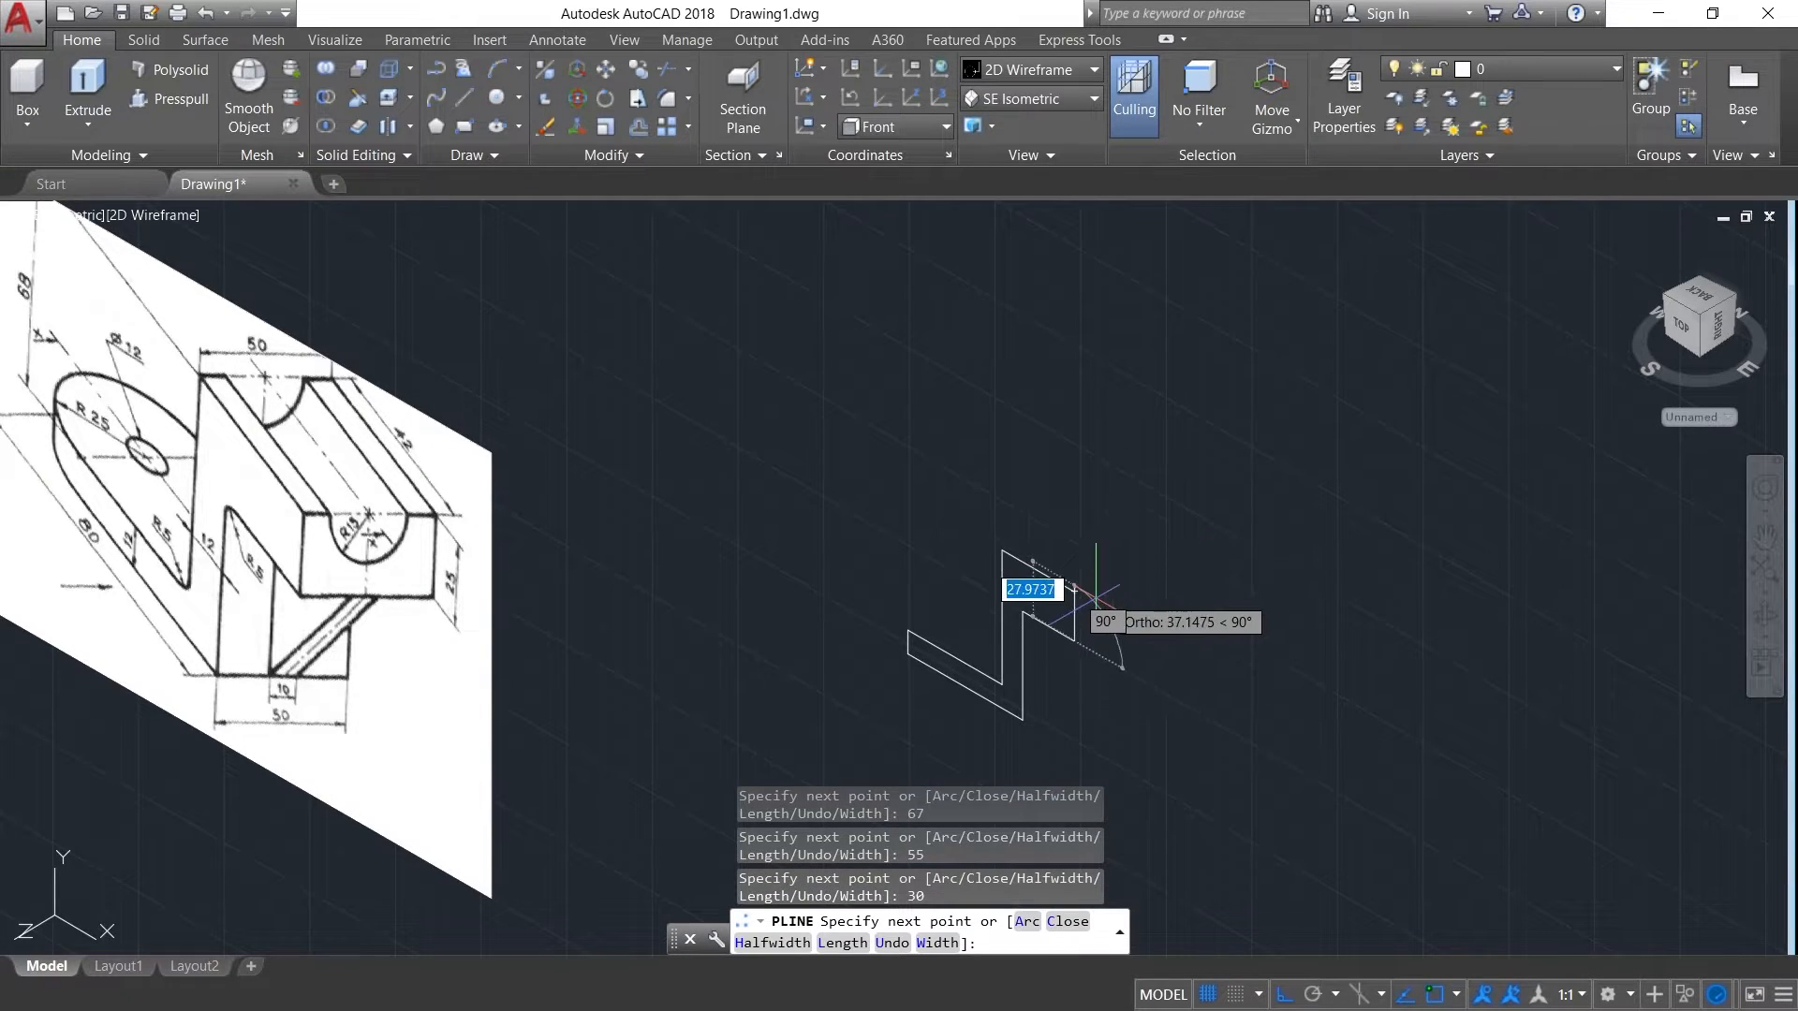
{"action": "left_click", "coordinate": [1074, 591]}
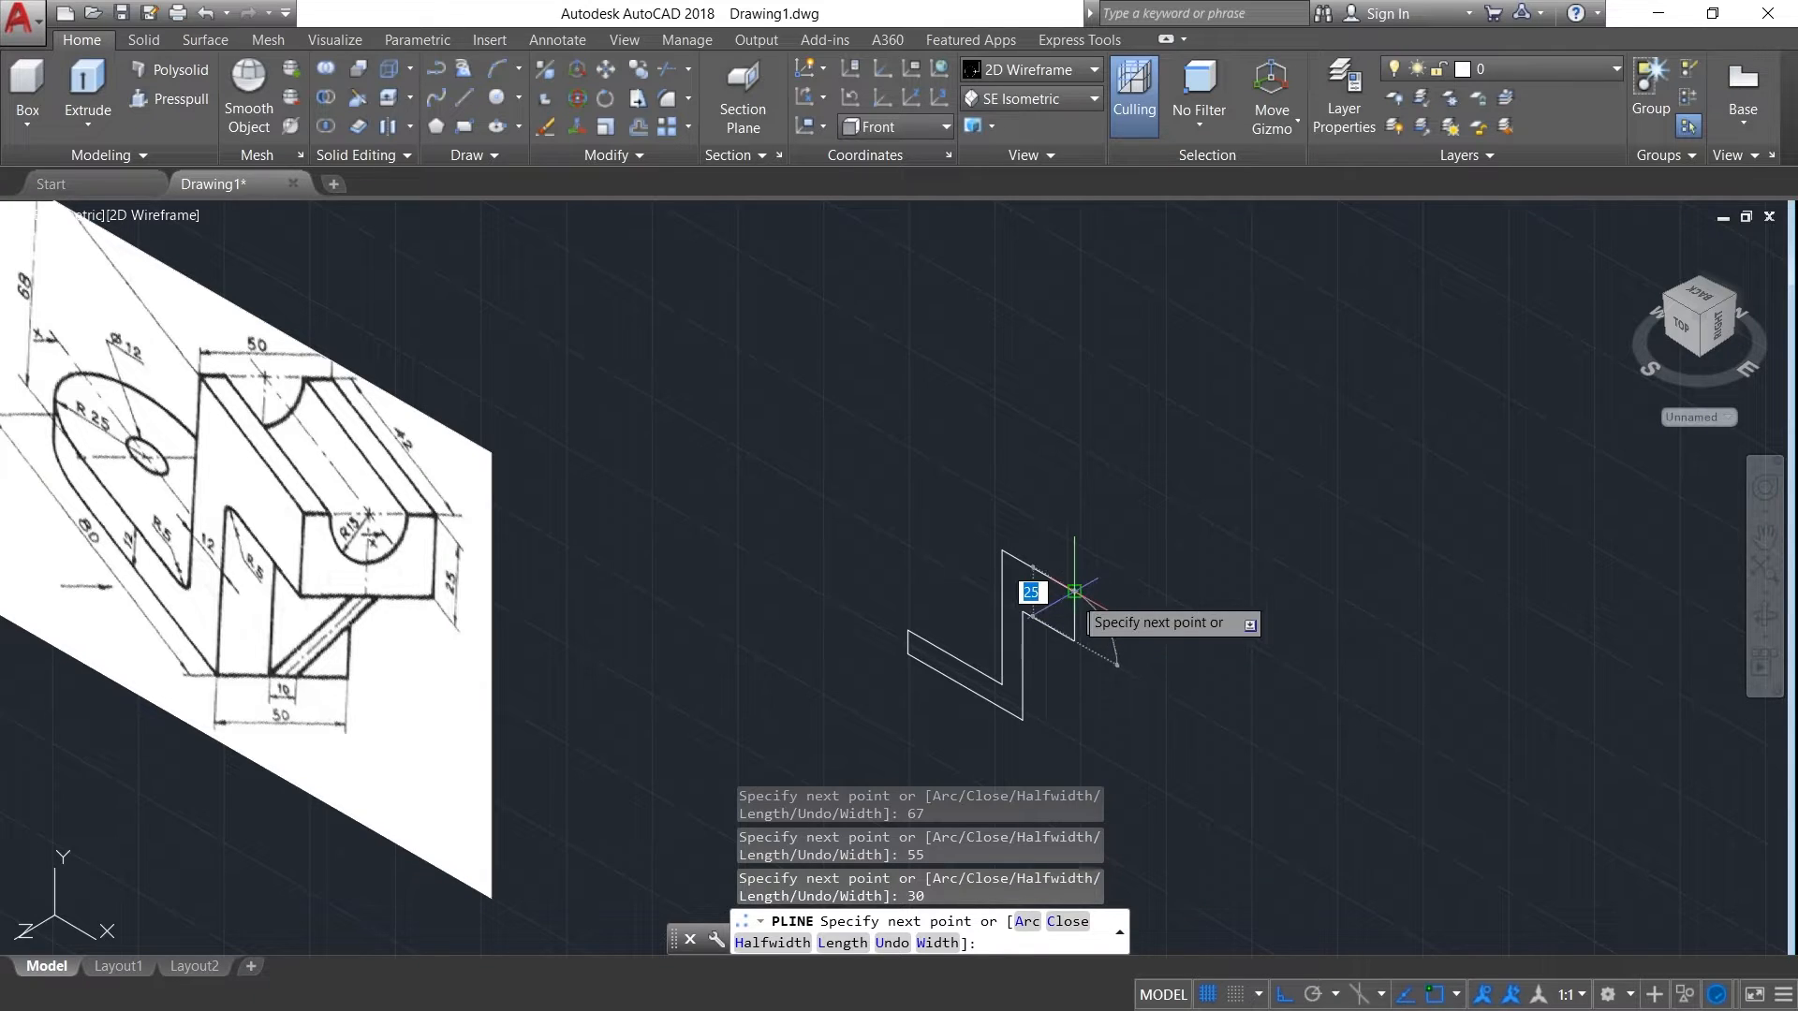
{"action": "key", "text": "Escape"}
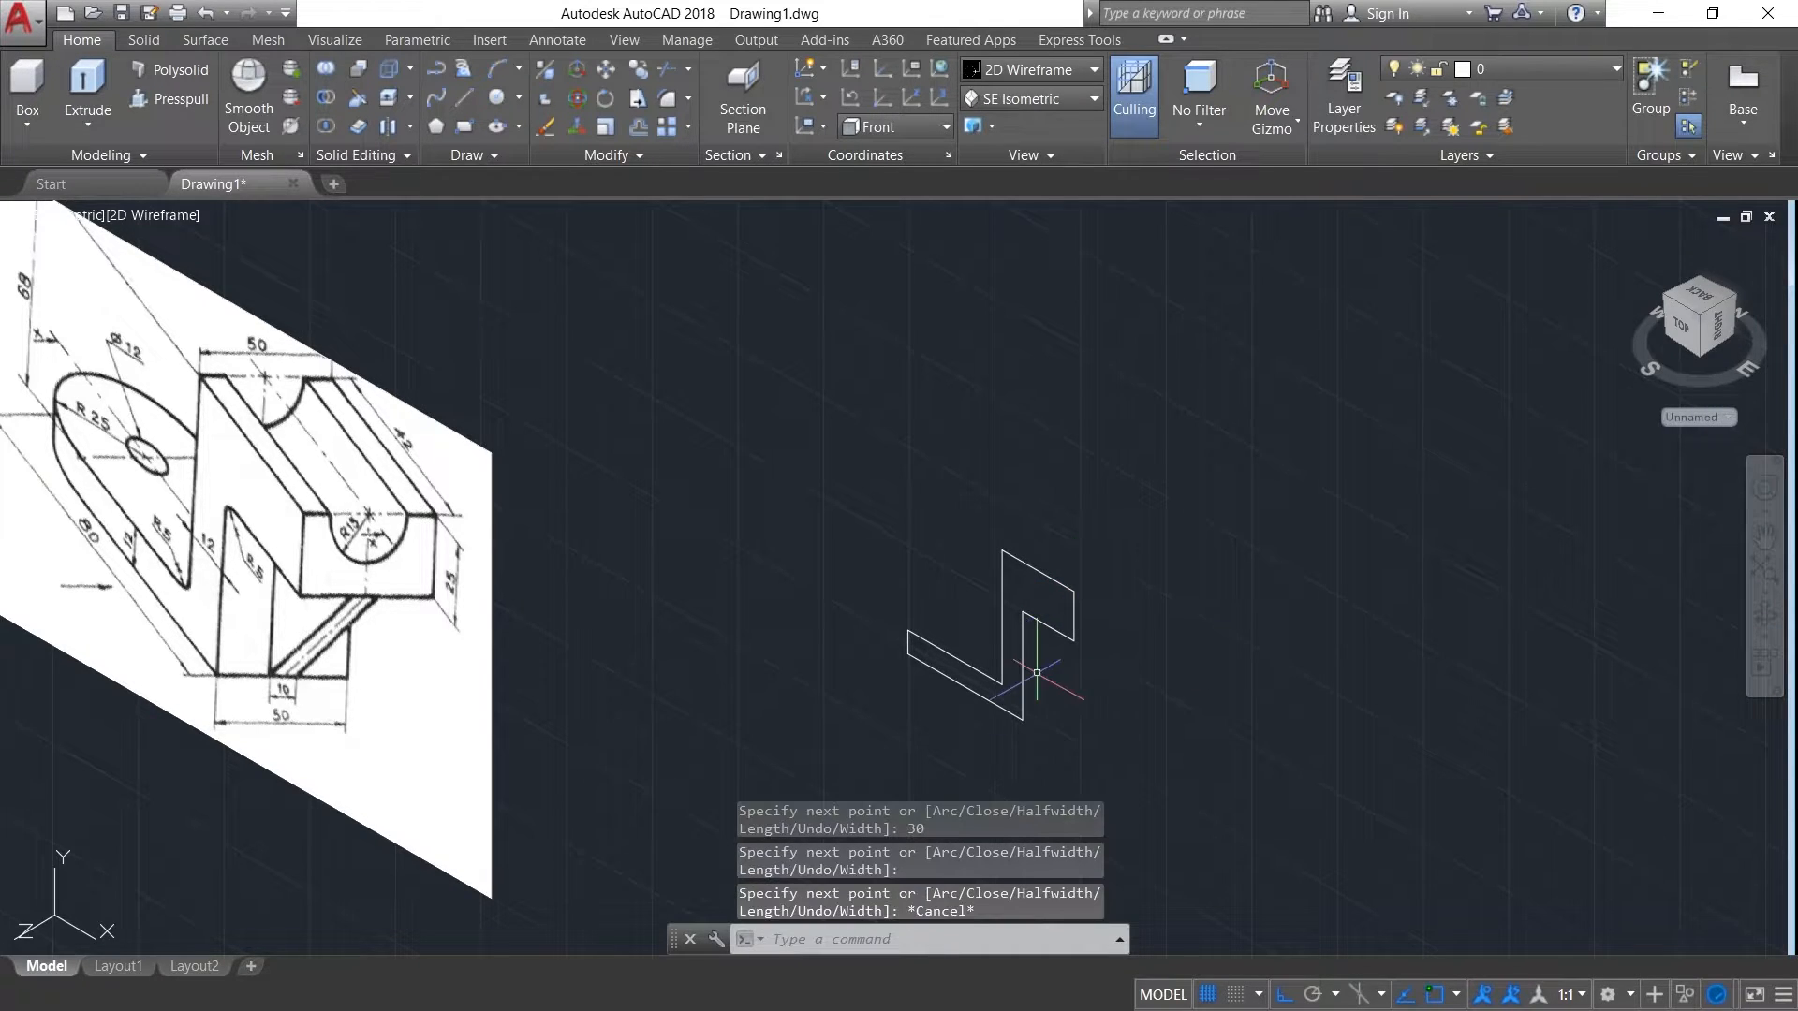
- Fillet the inner corner beneath the profile's upper arm with a radius of 5
{"action": "scroll", "coordinate": [1012, 621], "scroll_direction": "up", "scroll_amount": 4}
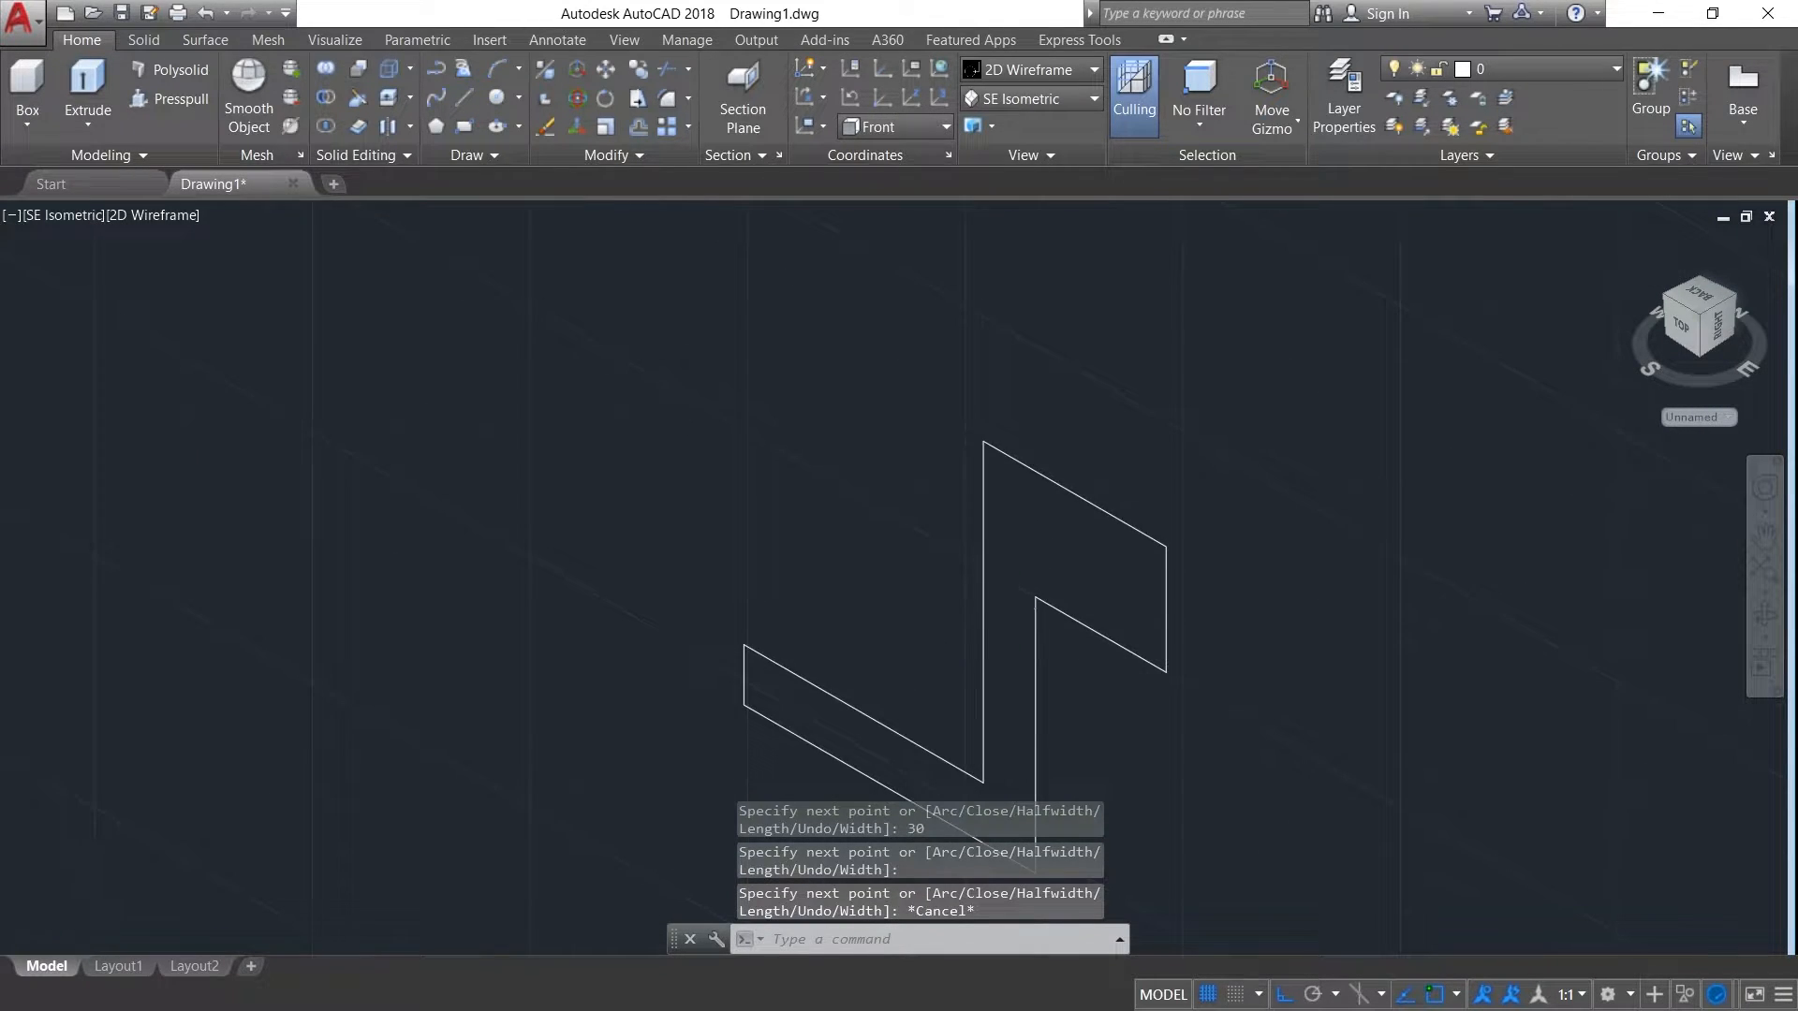
{"action": "scroll", "coordinate": [1011, 621], "scroll_direction": "down", "scroll_amount": 2}
{"action": "left_click", "coordinate": [676, 103]}
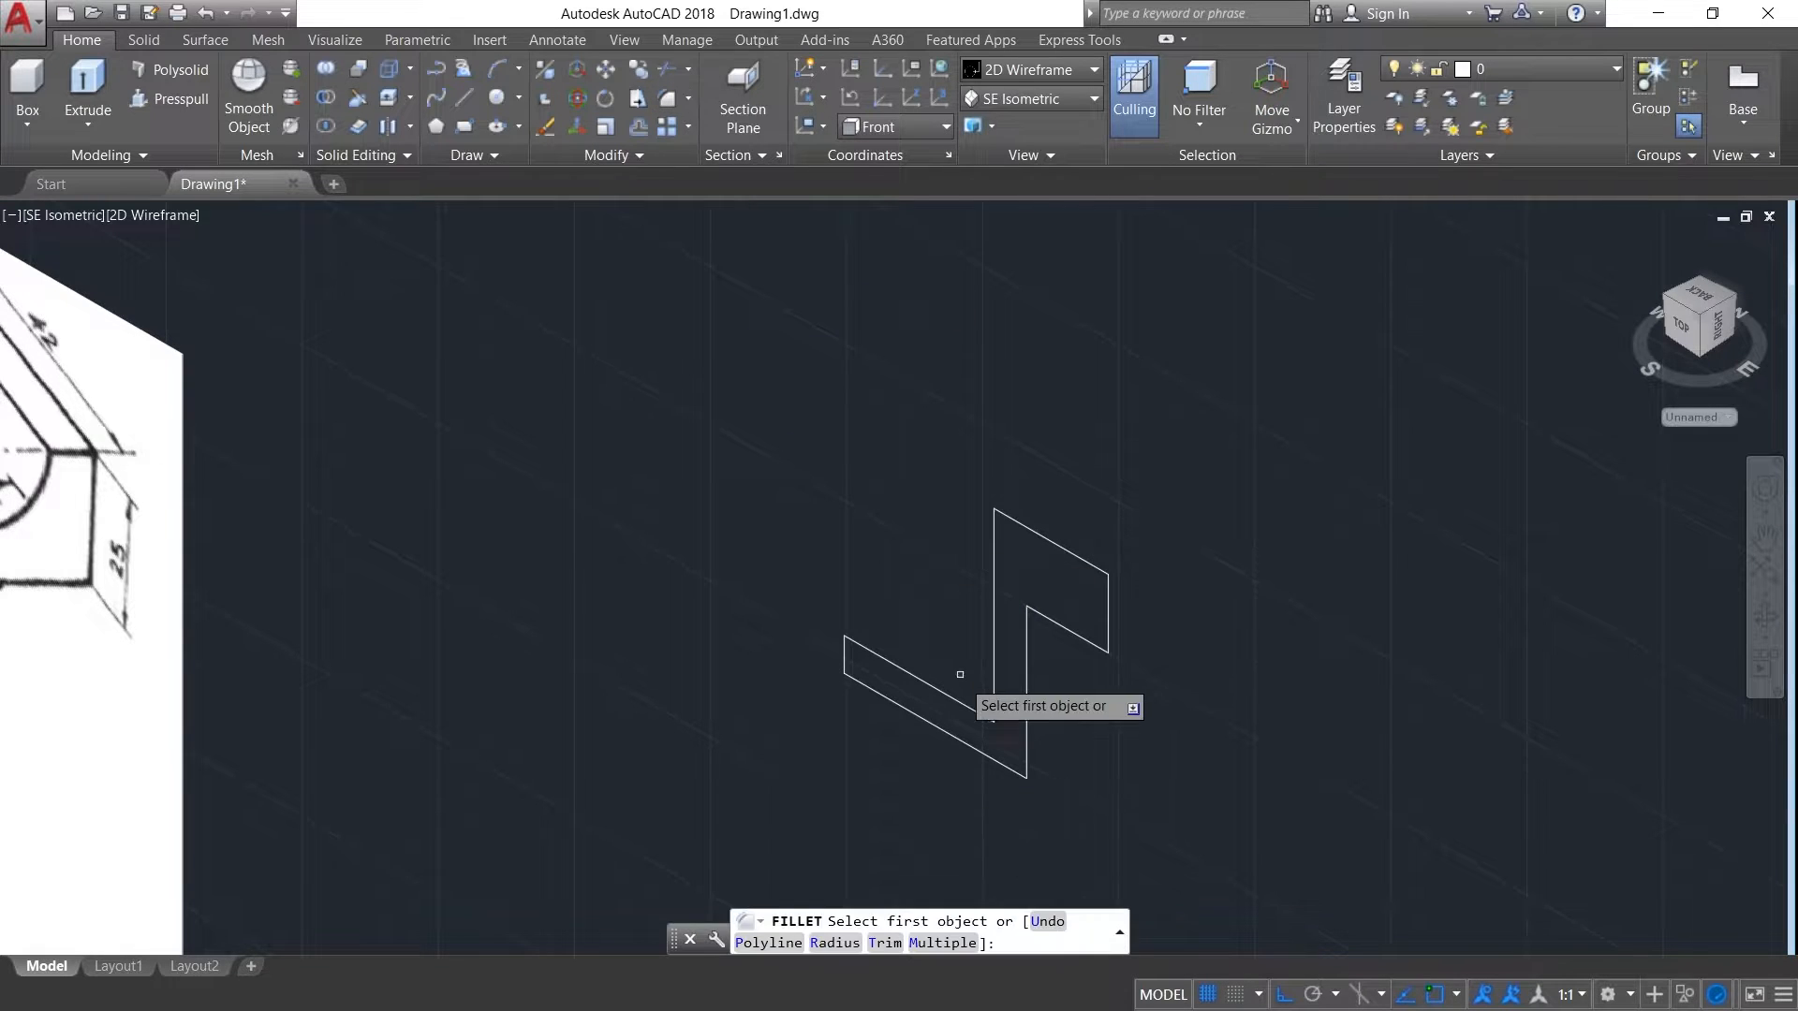
{"action": "left_click", "coordinate": [820, 944]}
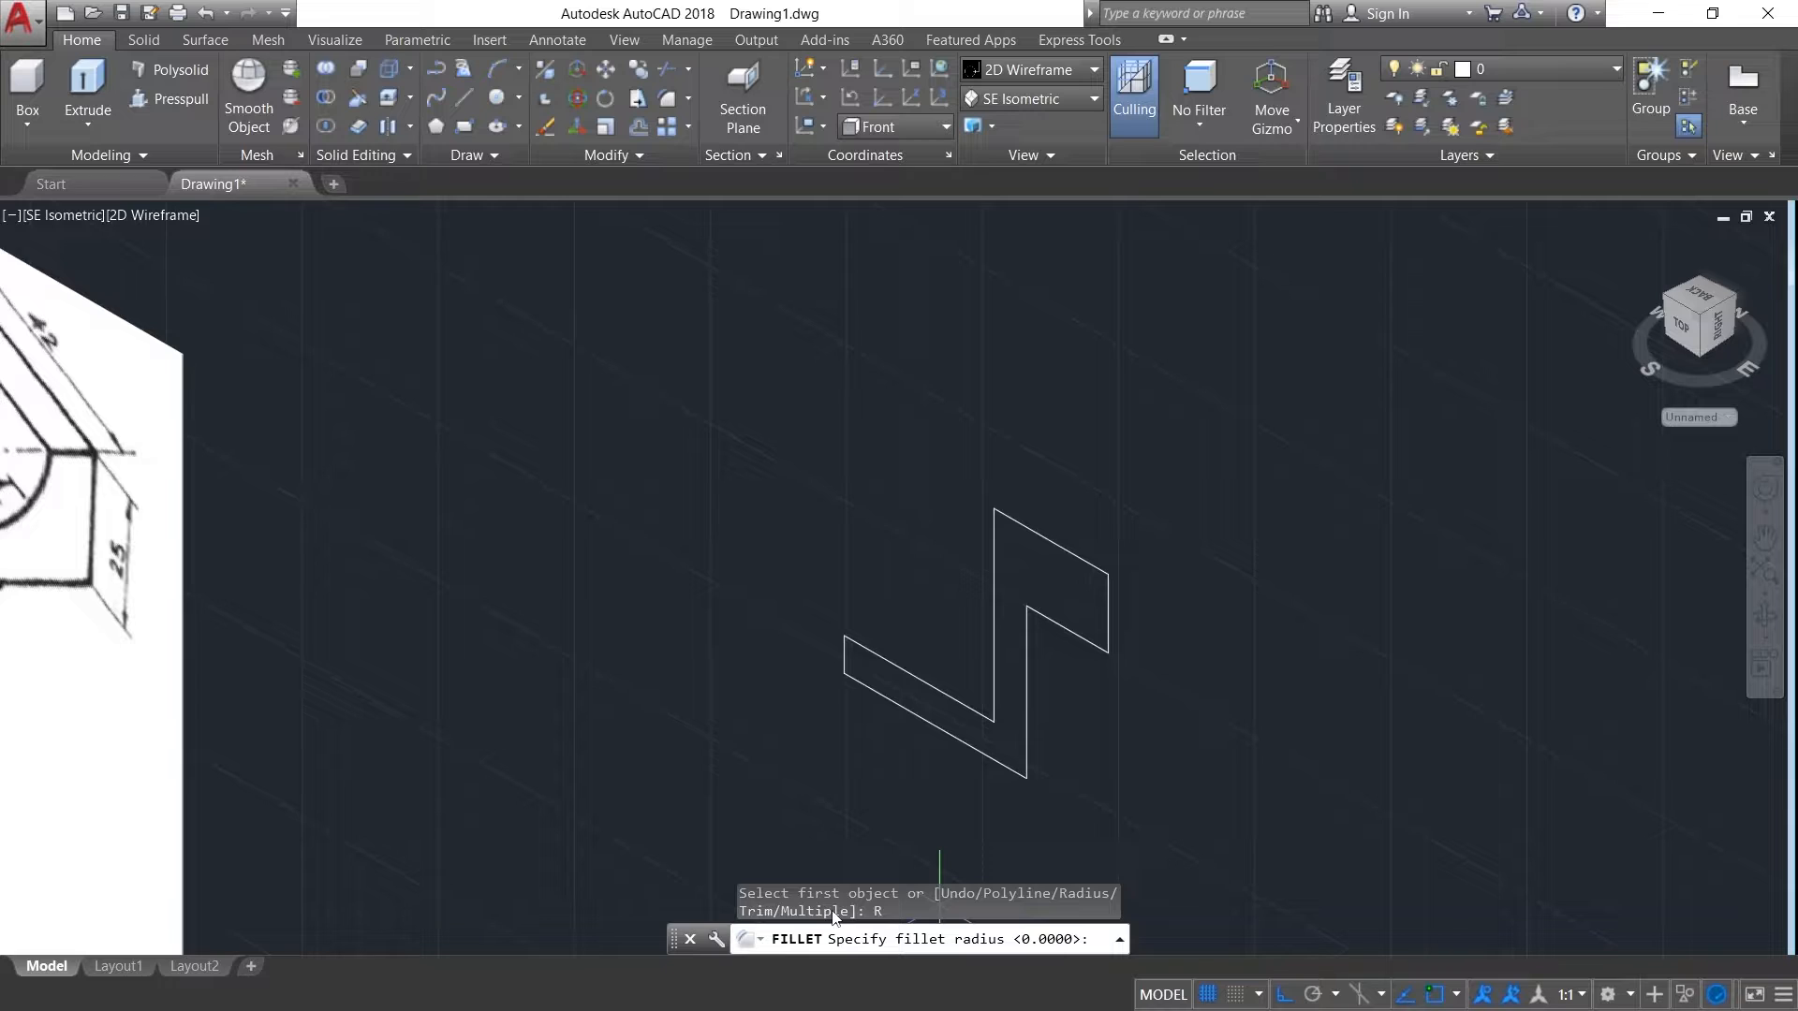
{"action": "type", "text": "5"}
{"action": "key", "text": "Return"}
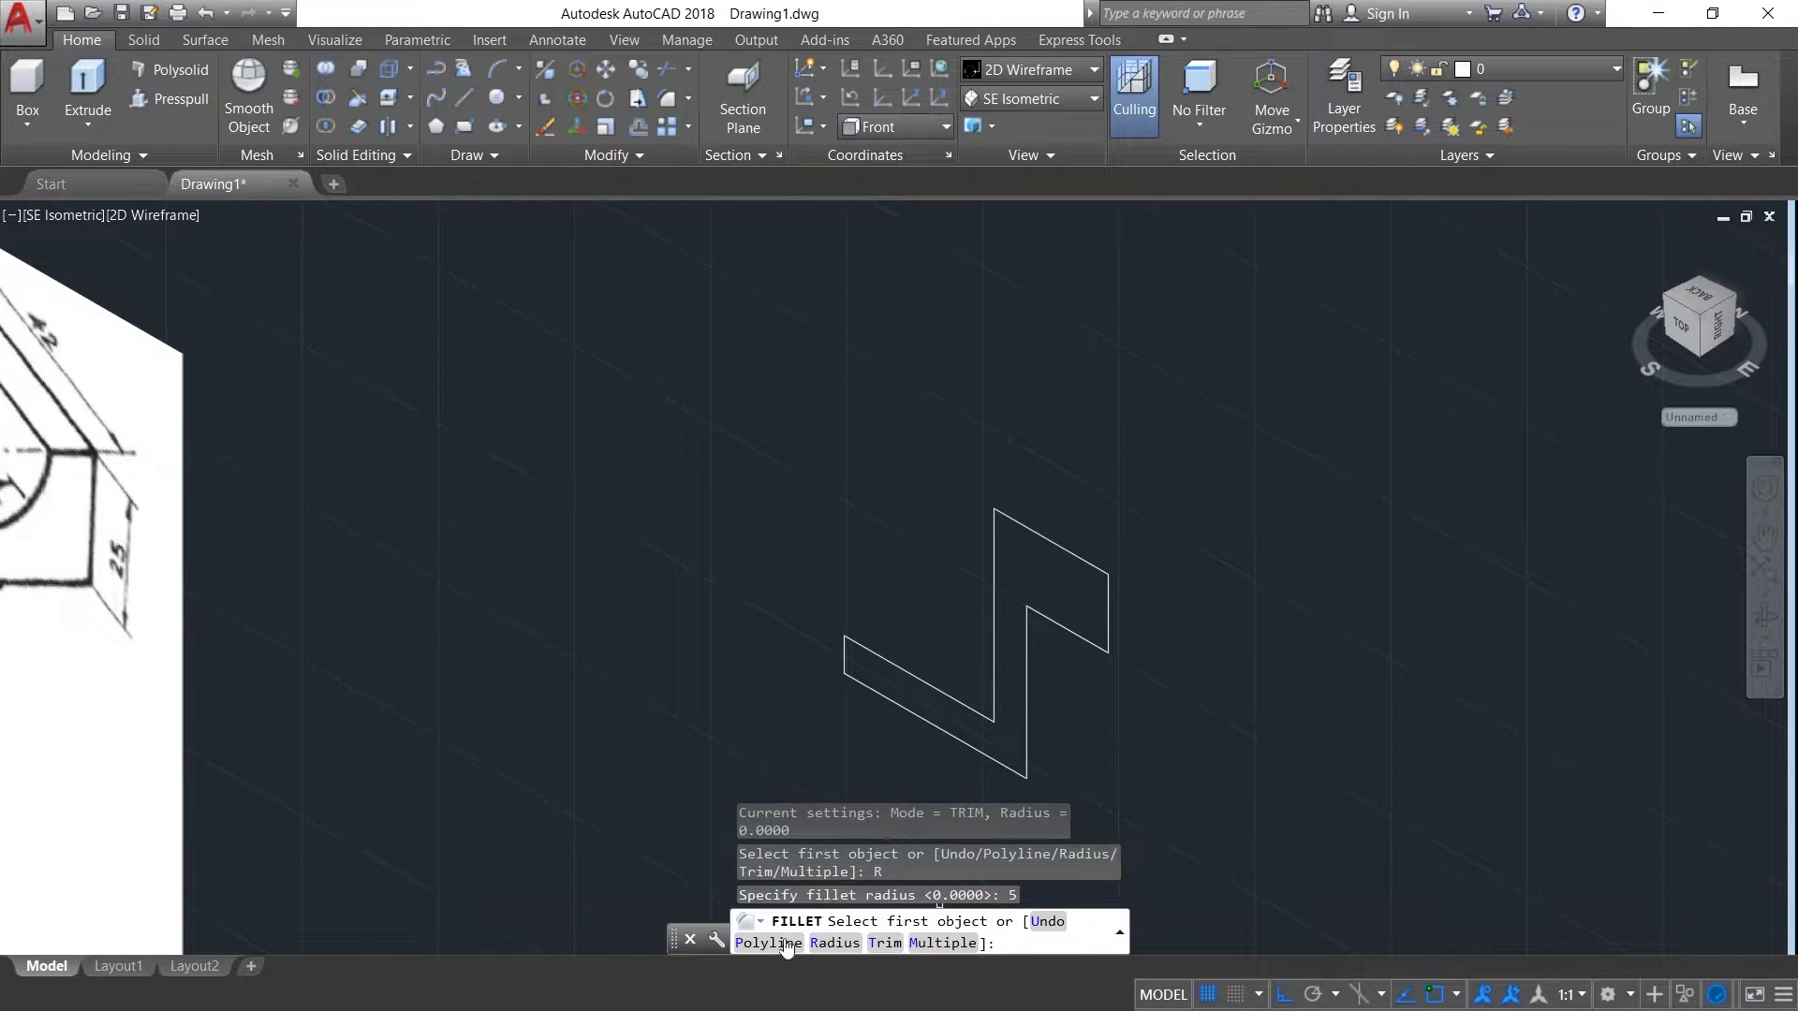
{"action": "left_click", "coordinate": [1041, 615]}
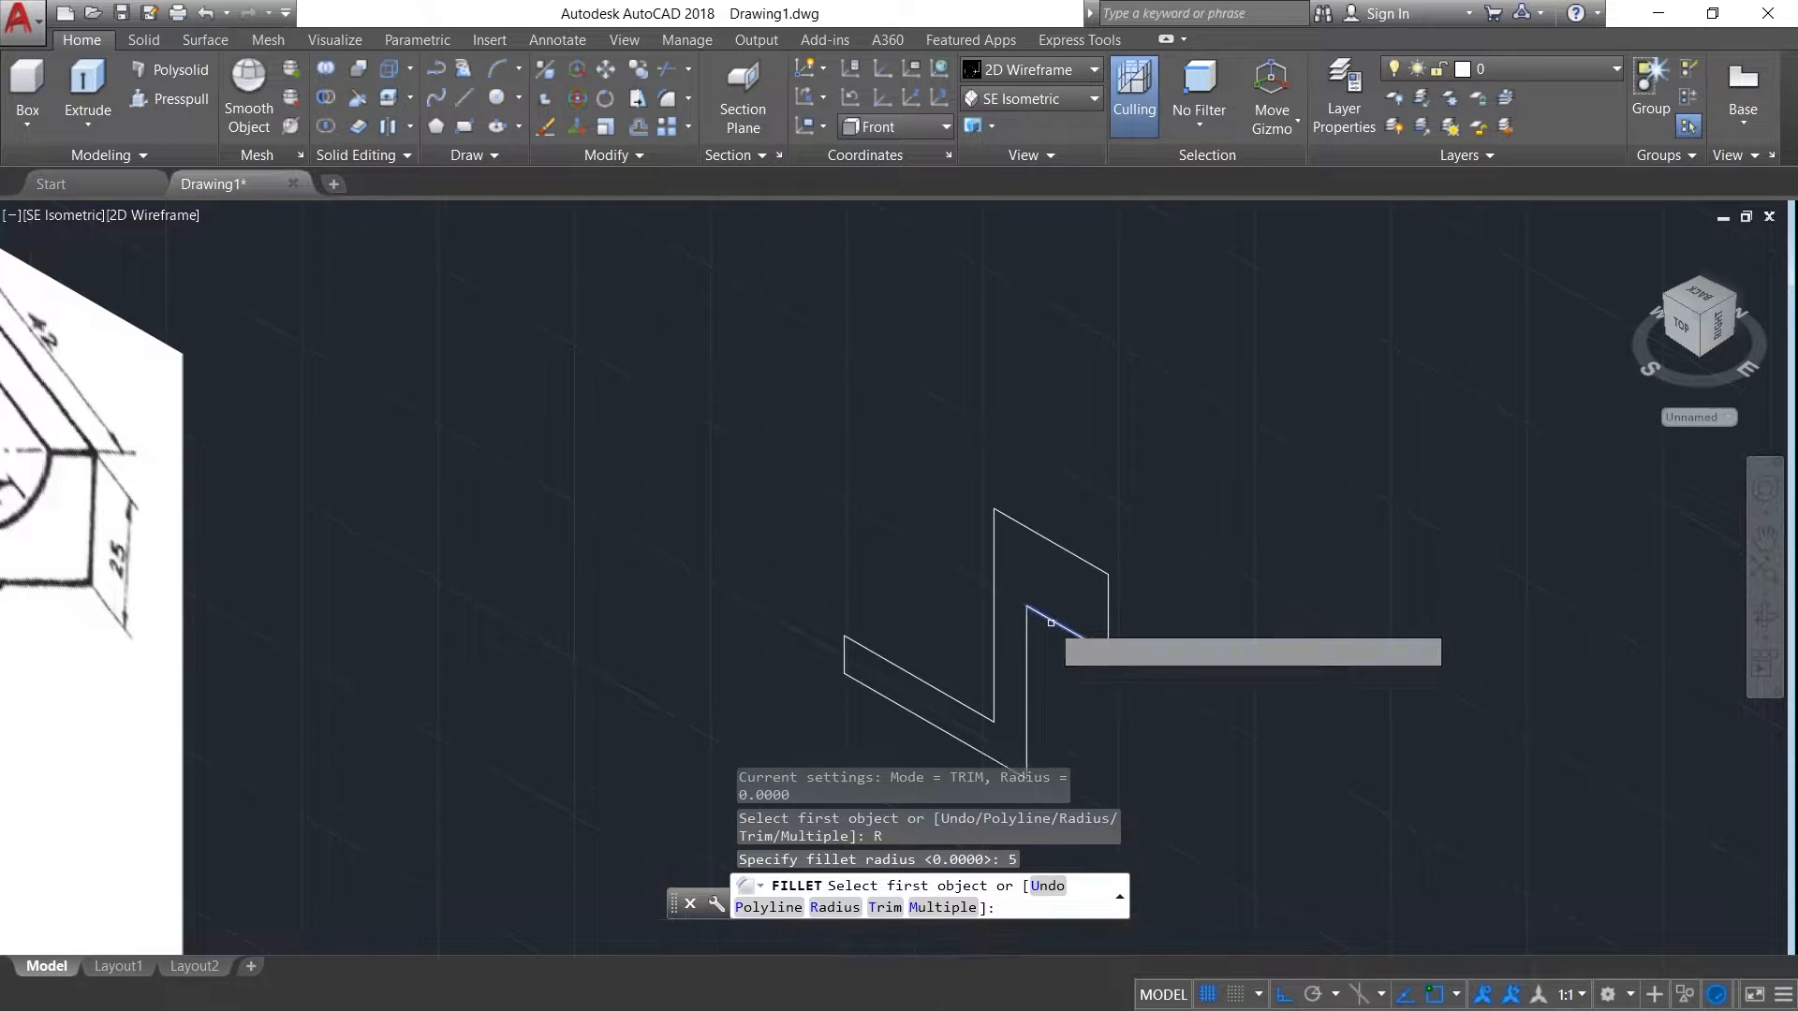
{"action": "left_click", "coordinate": [1027, 646]}
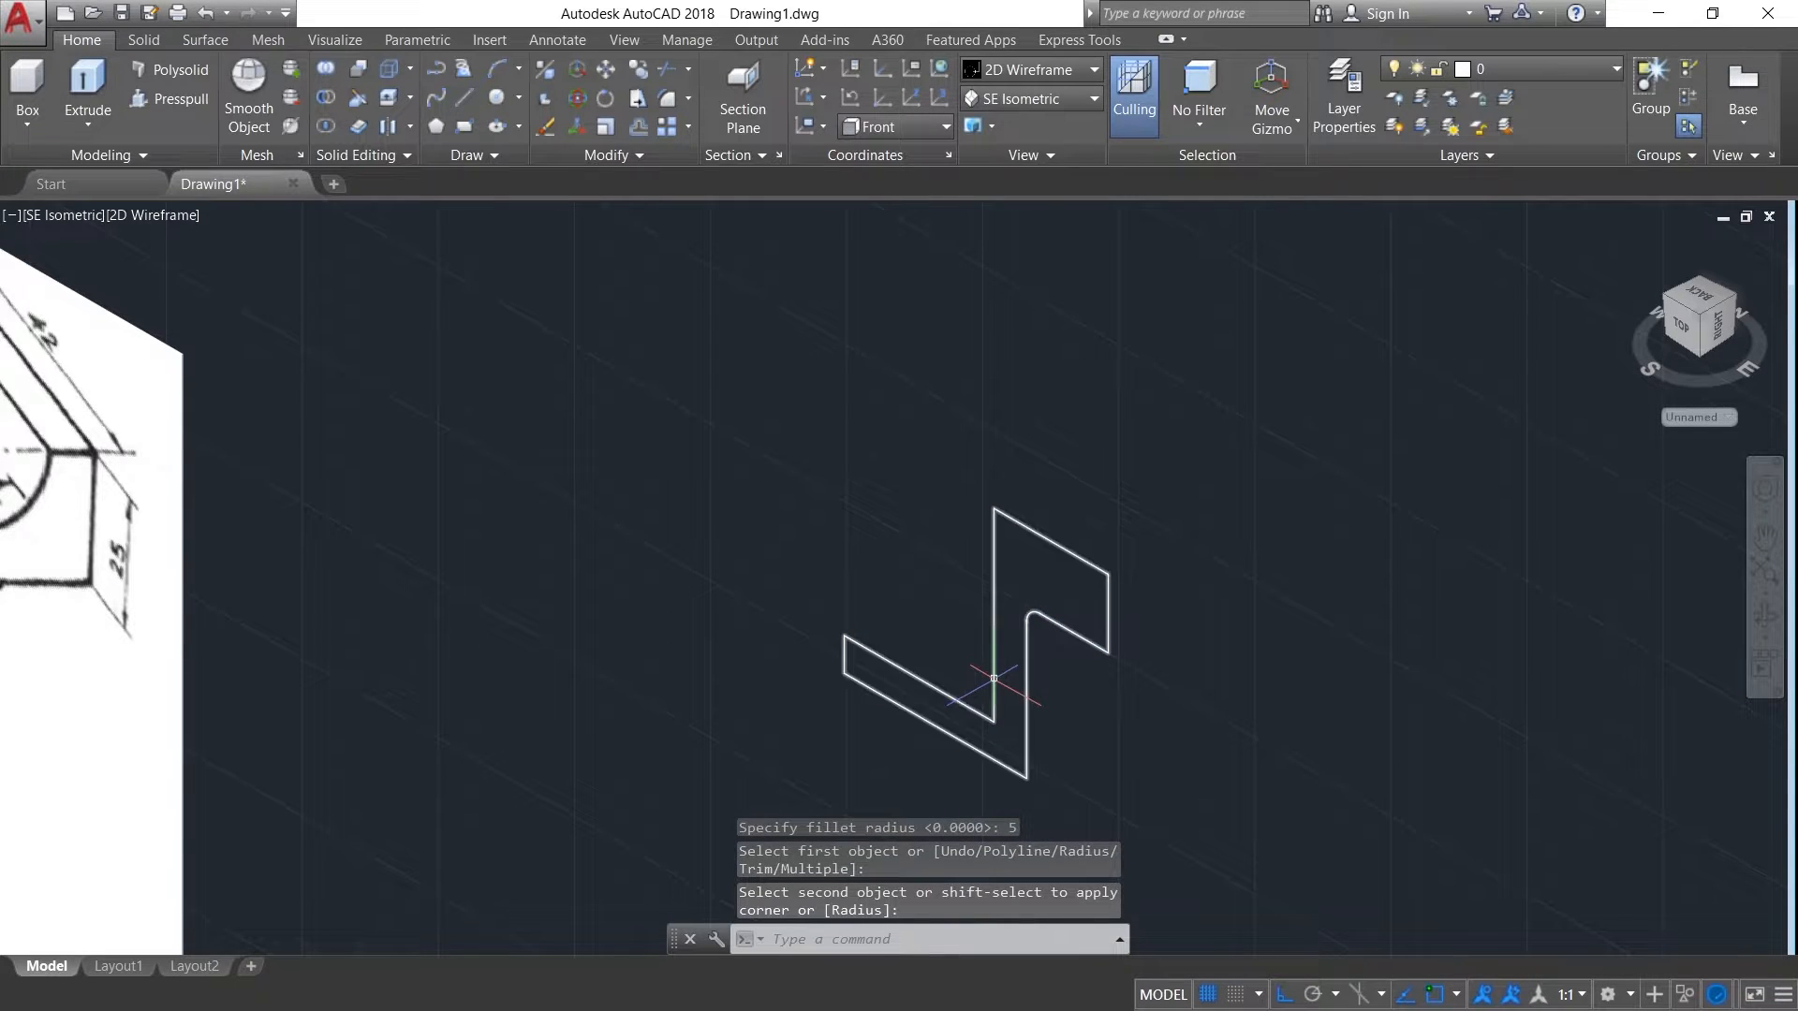
- Fillet the inner corner between the base plate and the upright with the same radius of 5
{"action": "key", "text": "Return"}
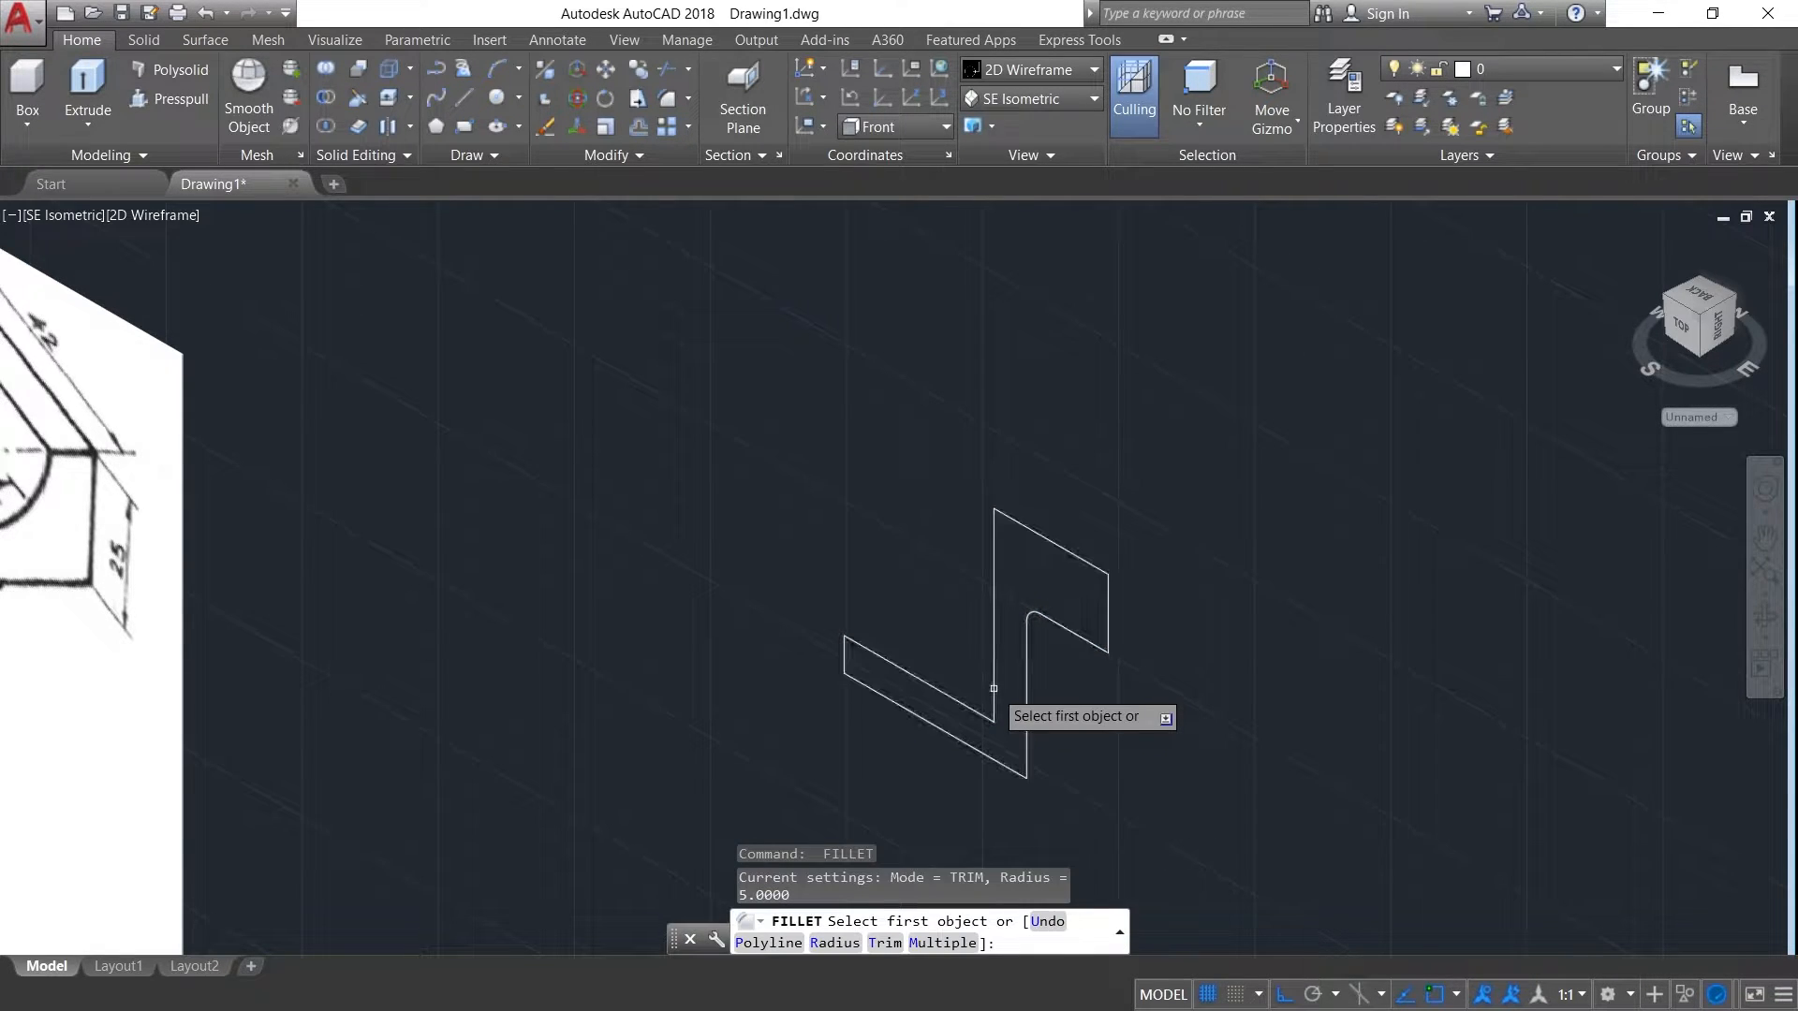
{"action": "left_click", "coordinate": [993, 688]}
{"action": "left_click", "coordinate": [981, 718]}
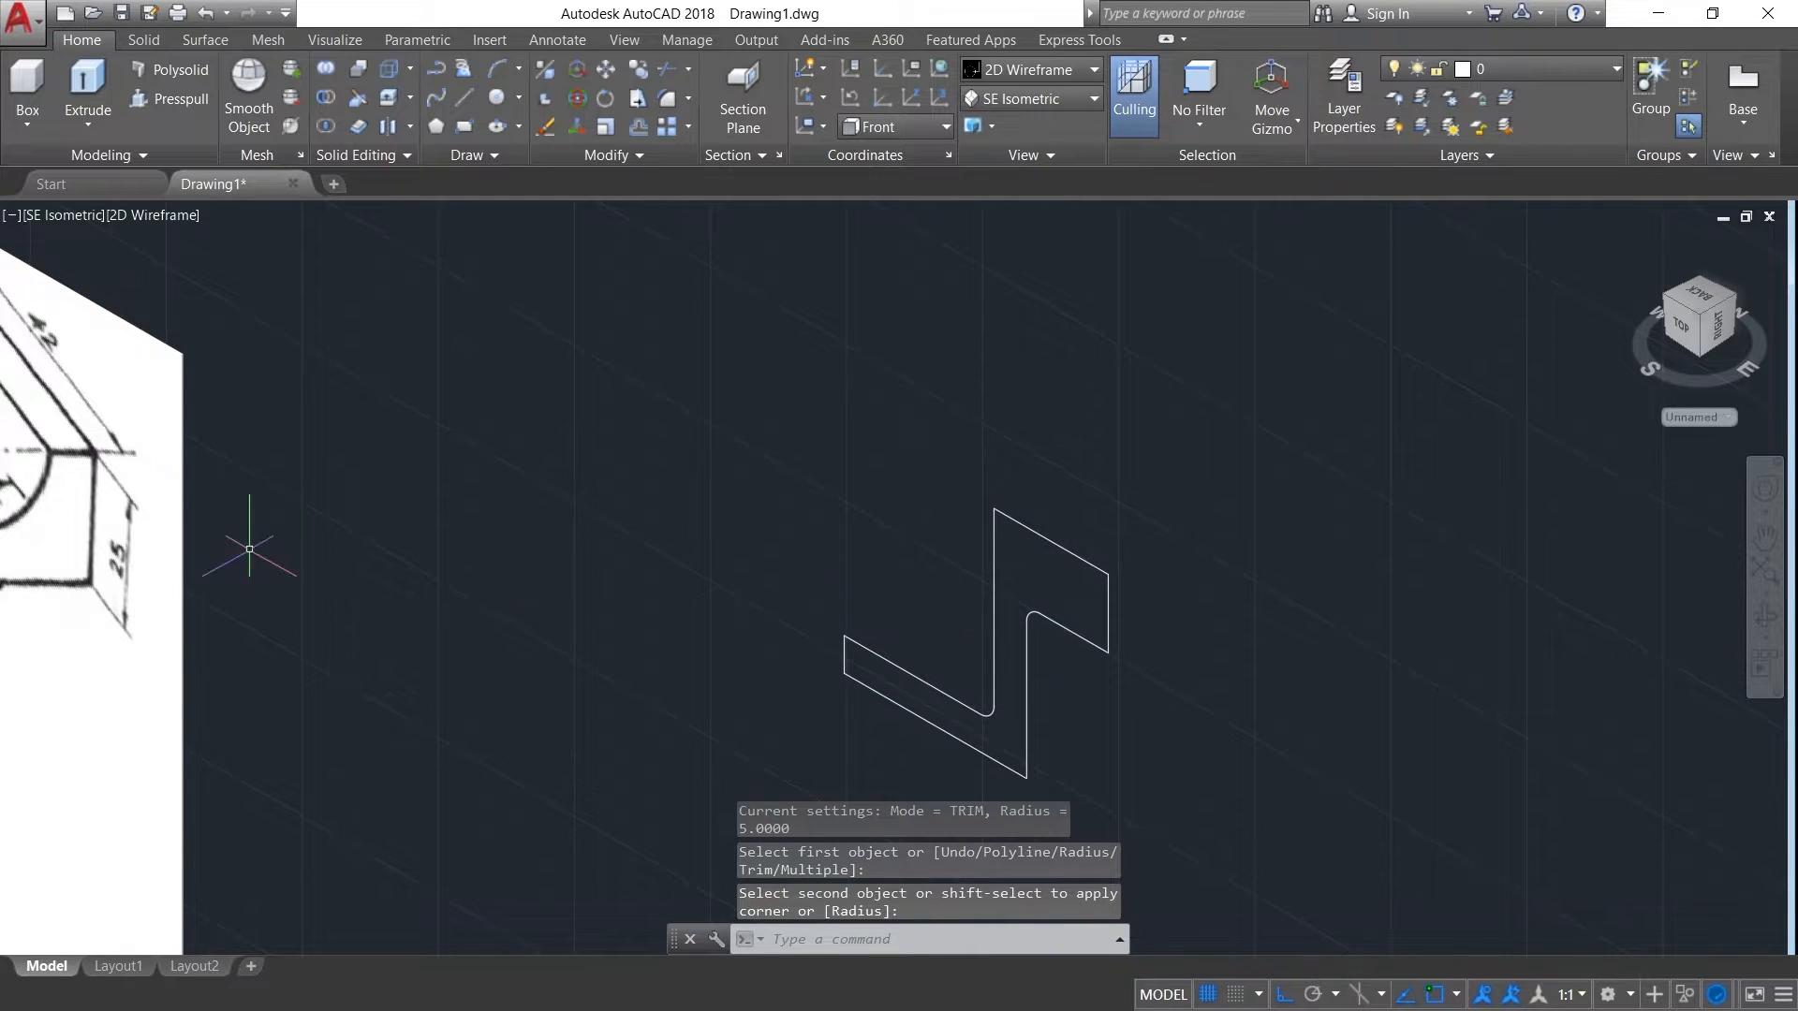
- Press-pull the closed bracket profile to a depth of 50 and display the model in Shades of Gray
{"action": "left_click", "coordinate": [167, 98]}
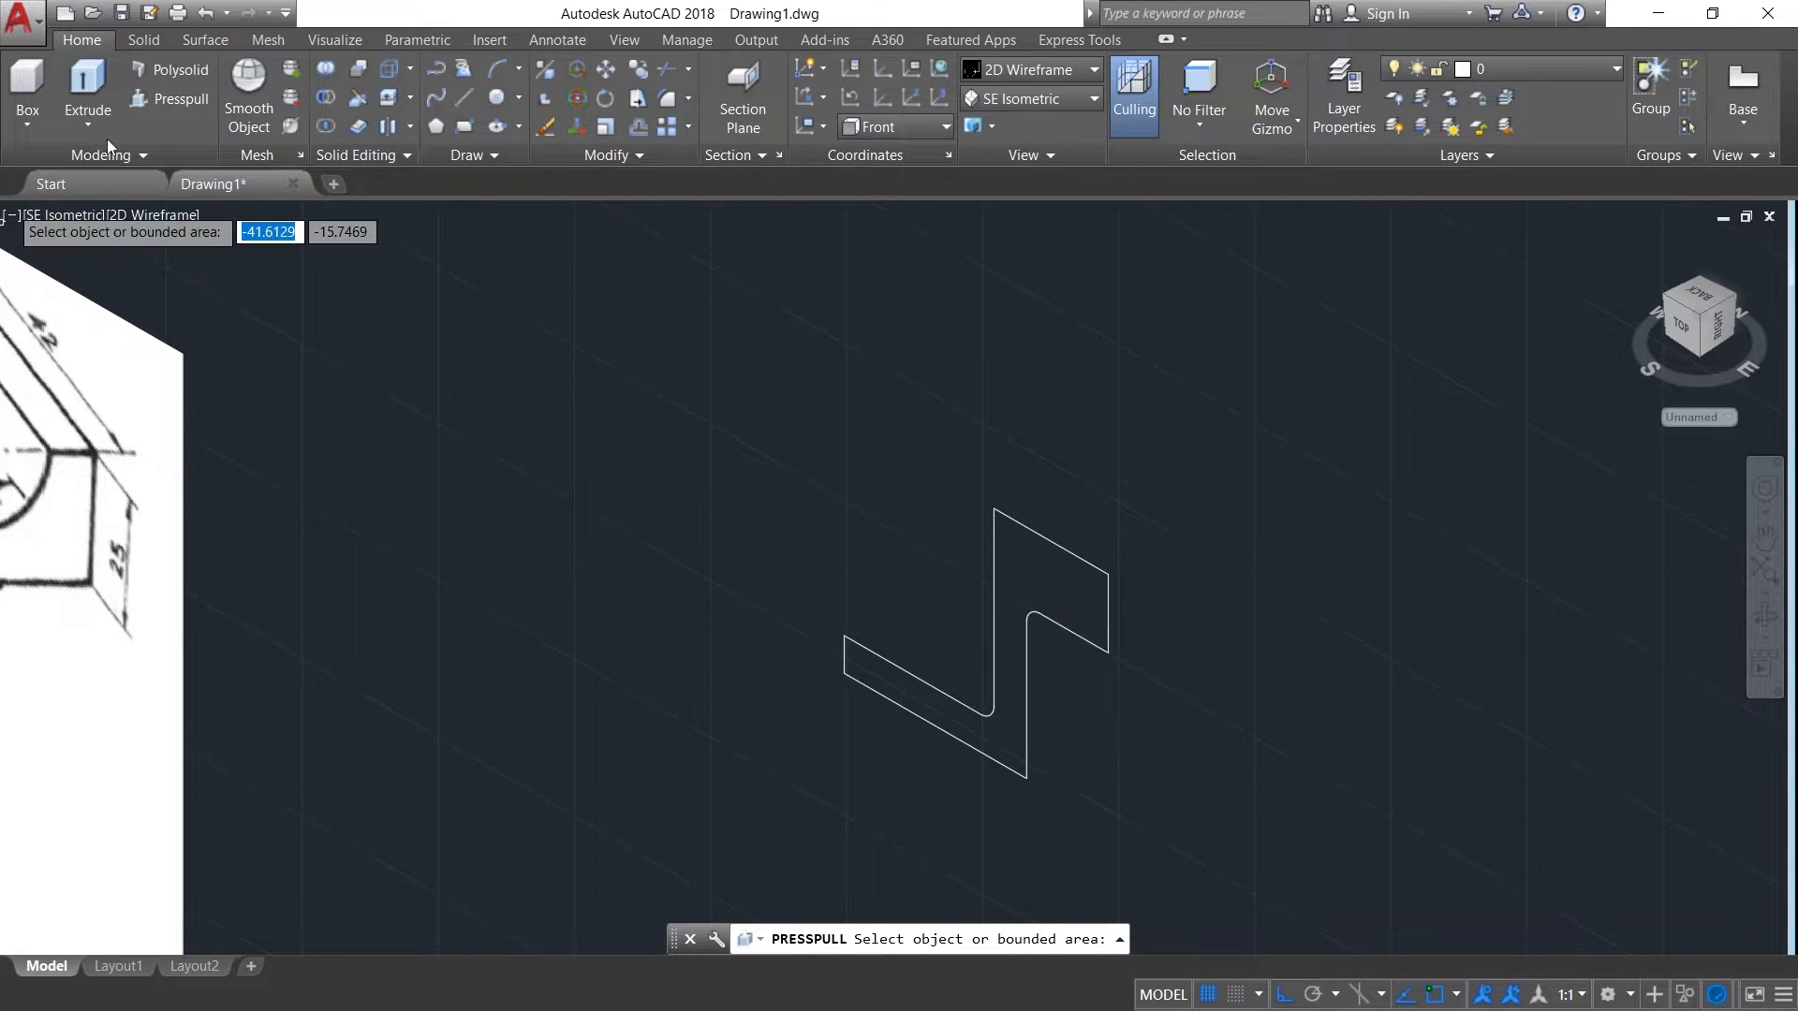
{"action": "left_click", "coordinate": [187, 100]}
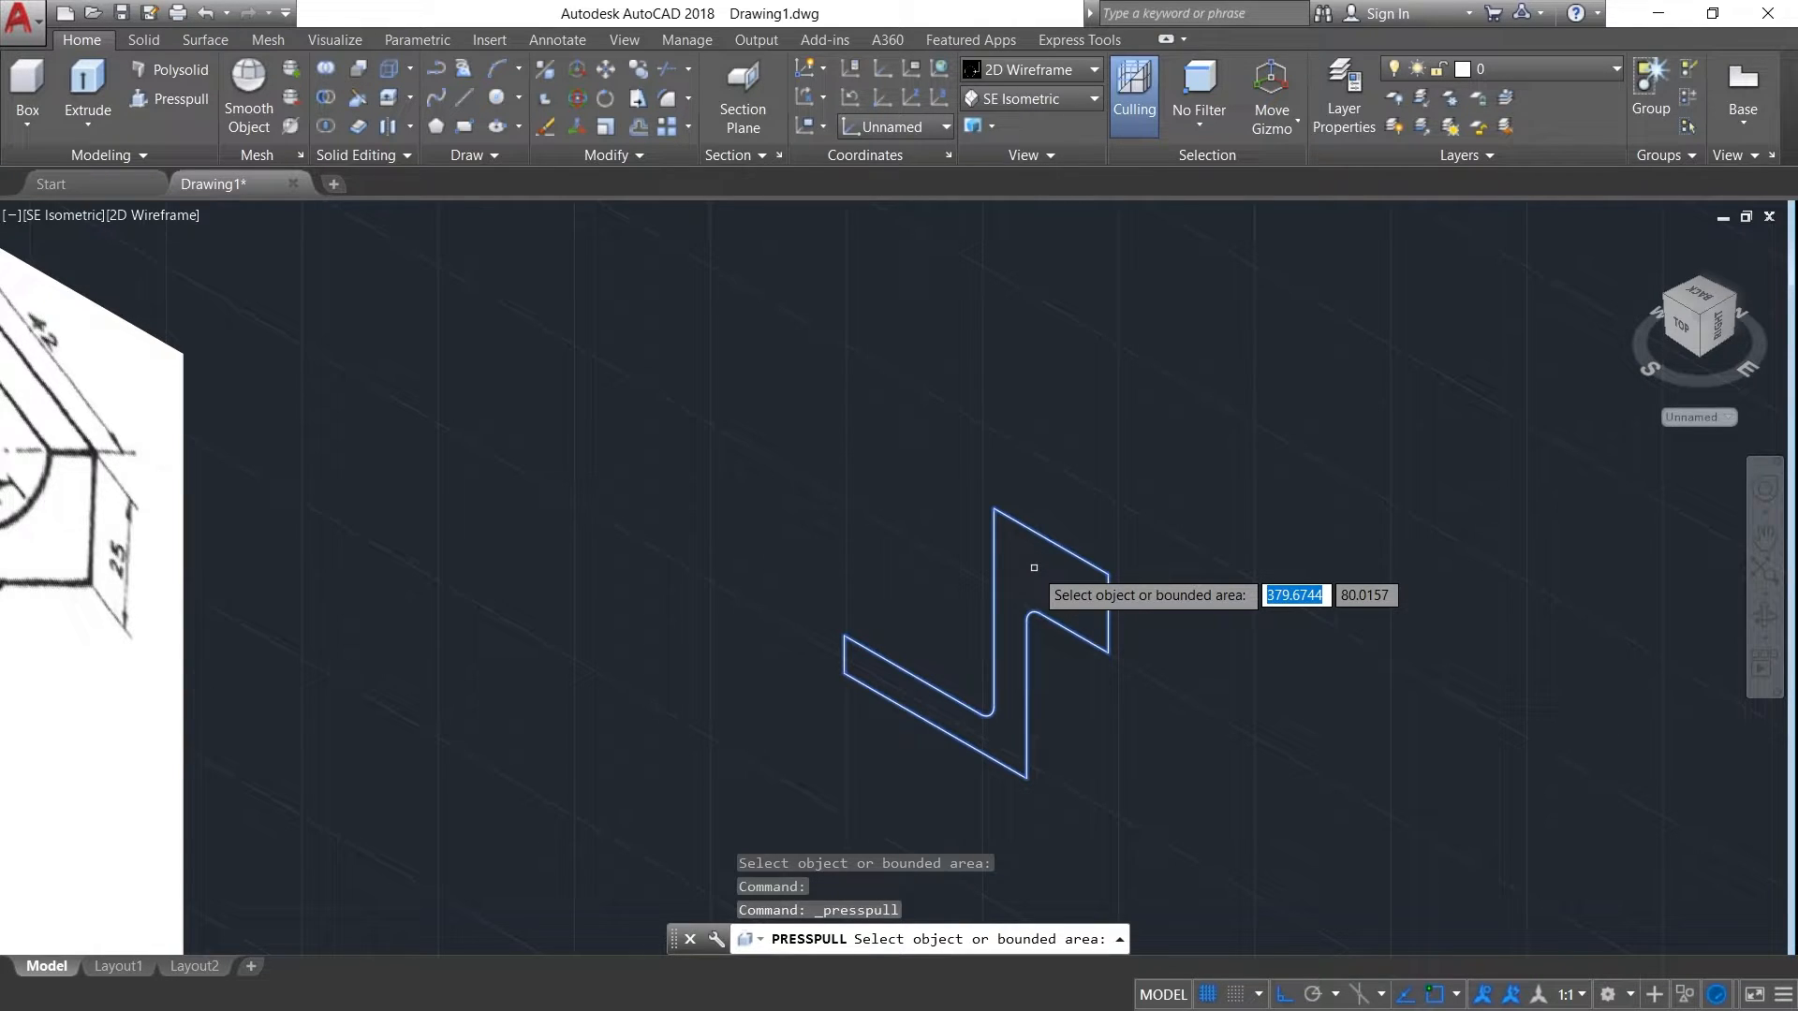
{"action": "left_click", "coordinate": [1034, 567]}
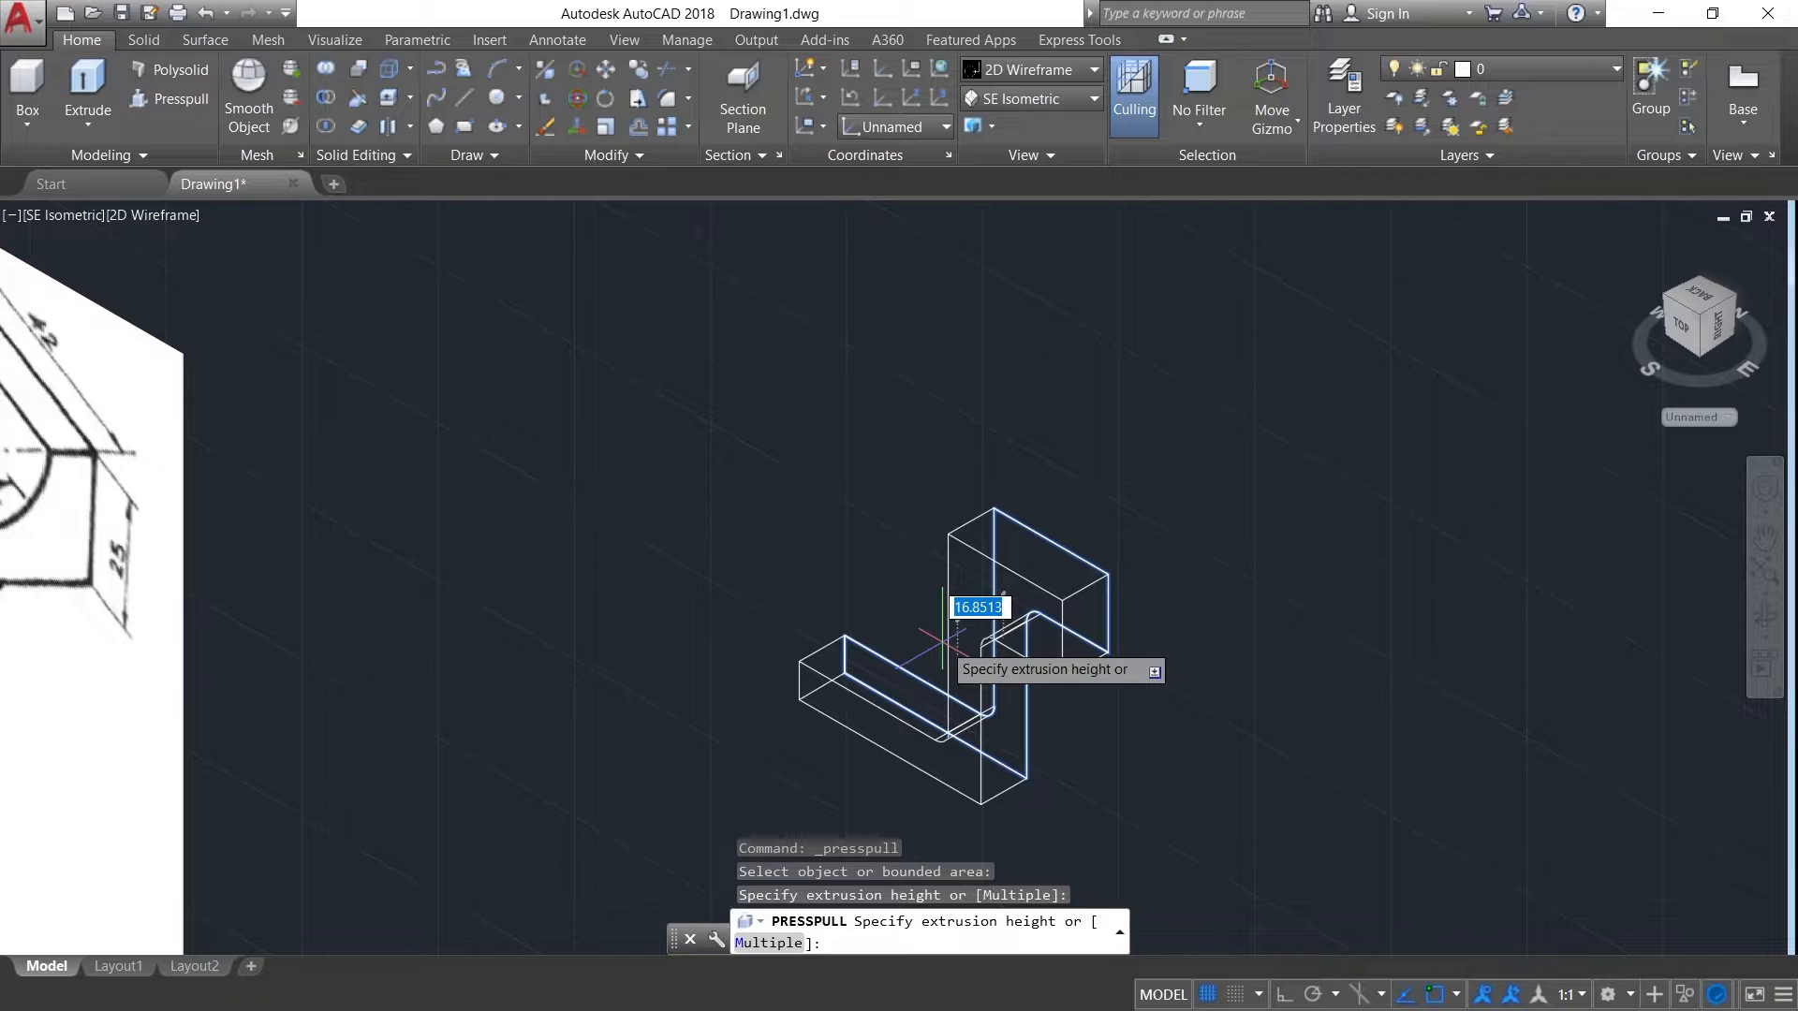
{"action": "scroll", "coordinate": [942, 645], "scroll_direction": "down", "scroll_amount": 2}
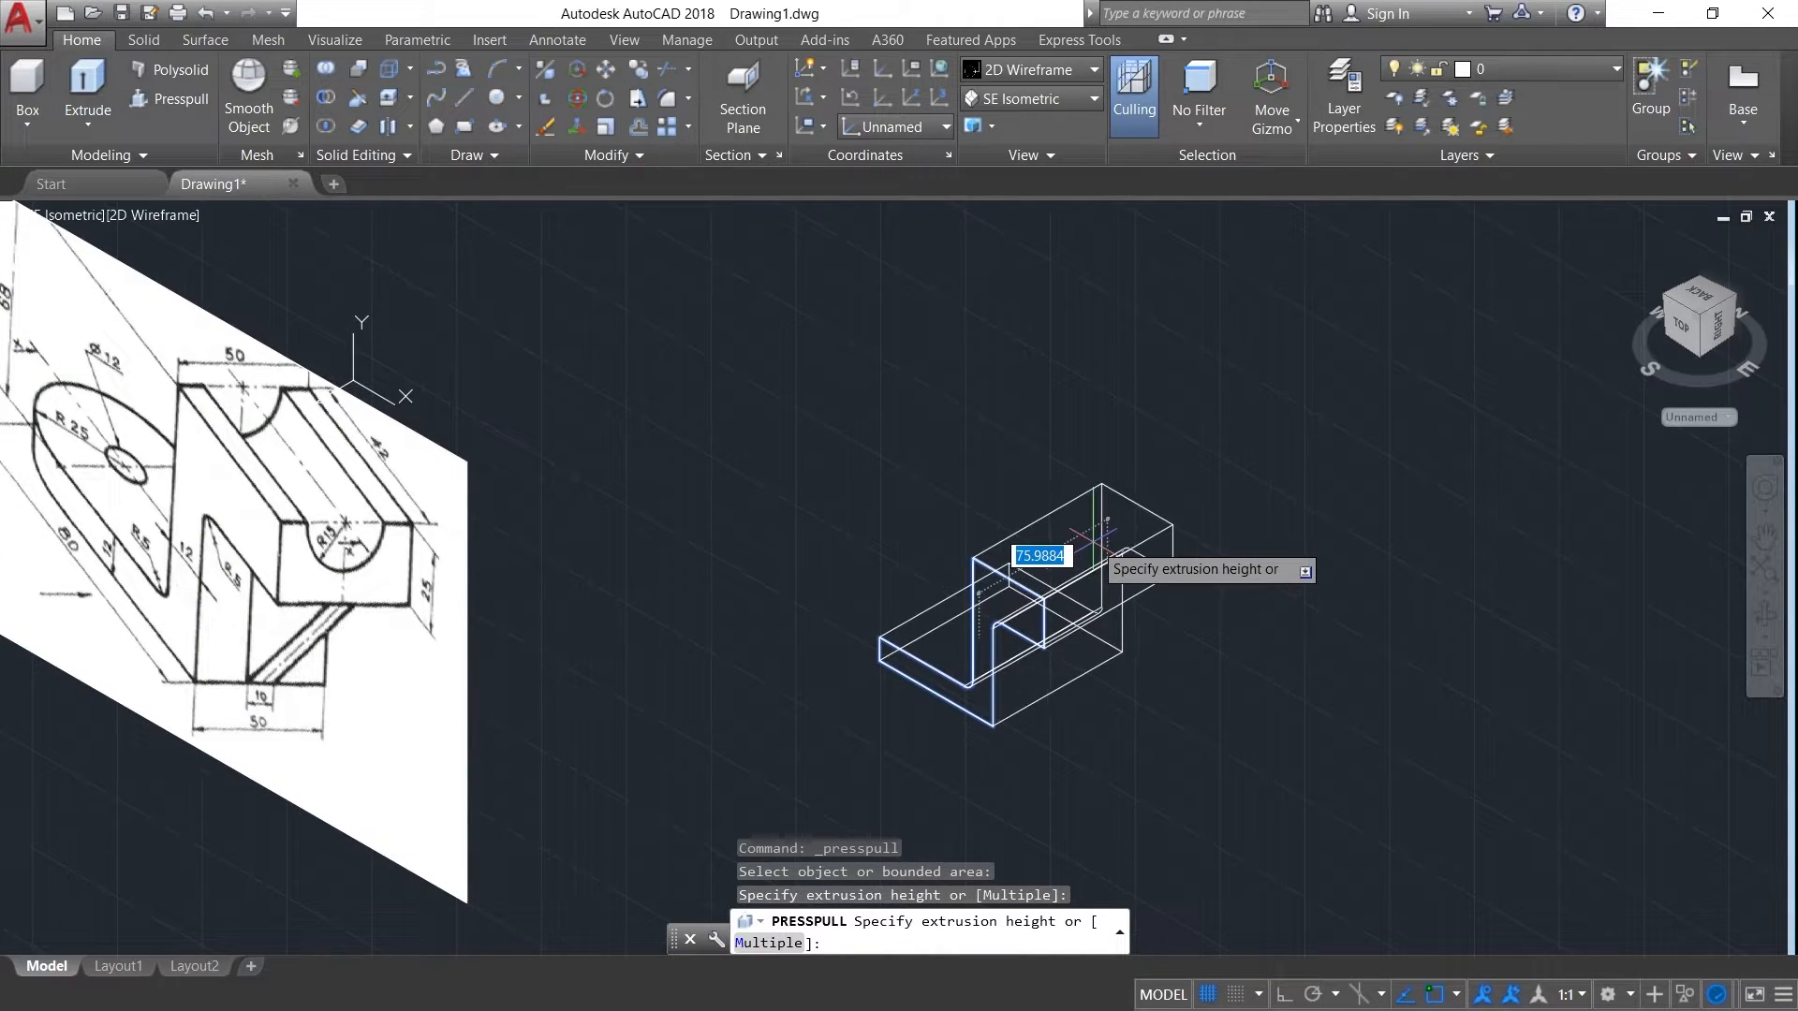
{"action": "type", "text": "50"}
{"action": "key", "text": "Return"}
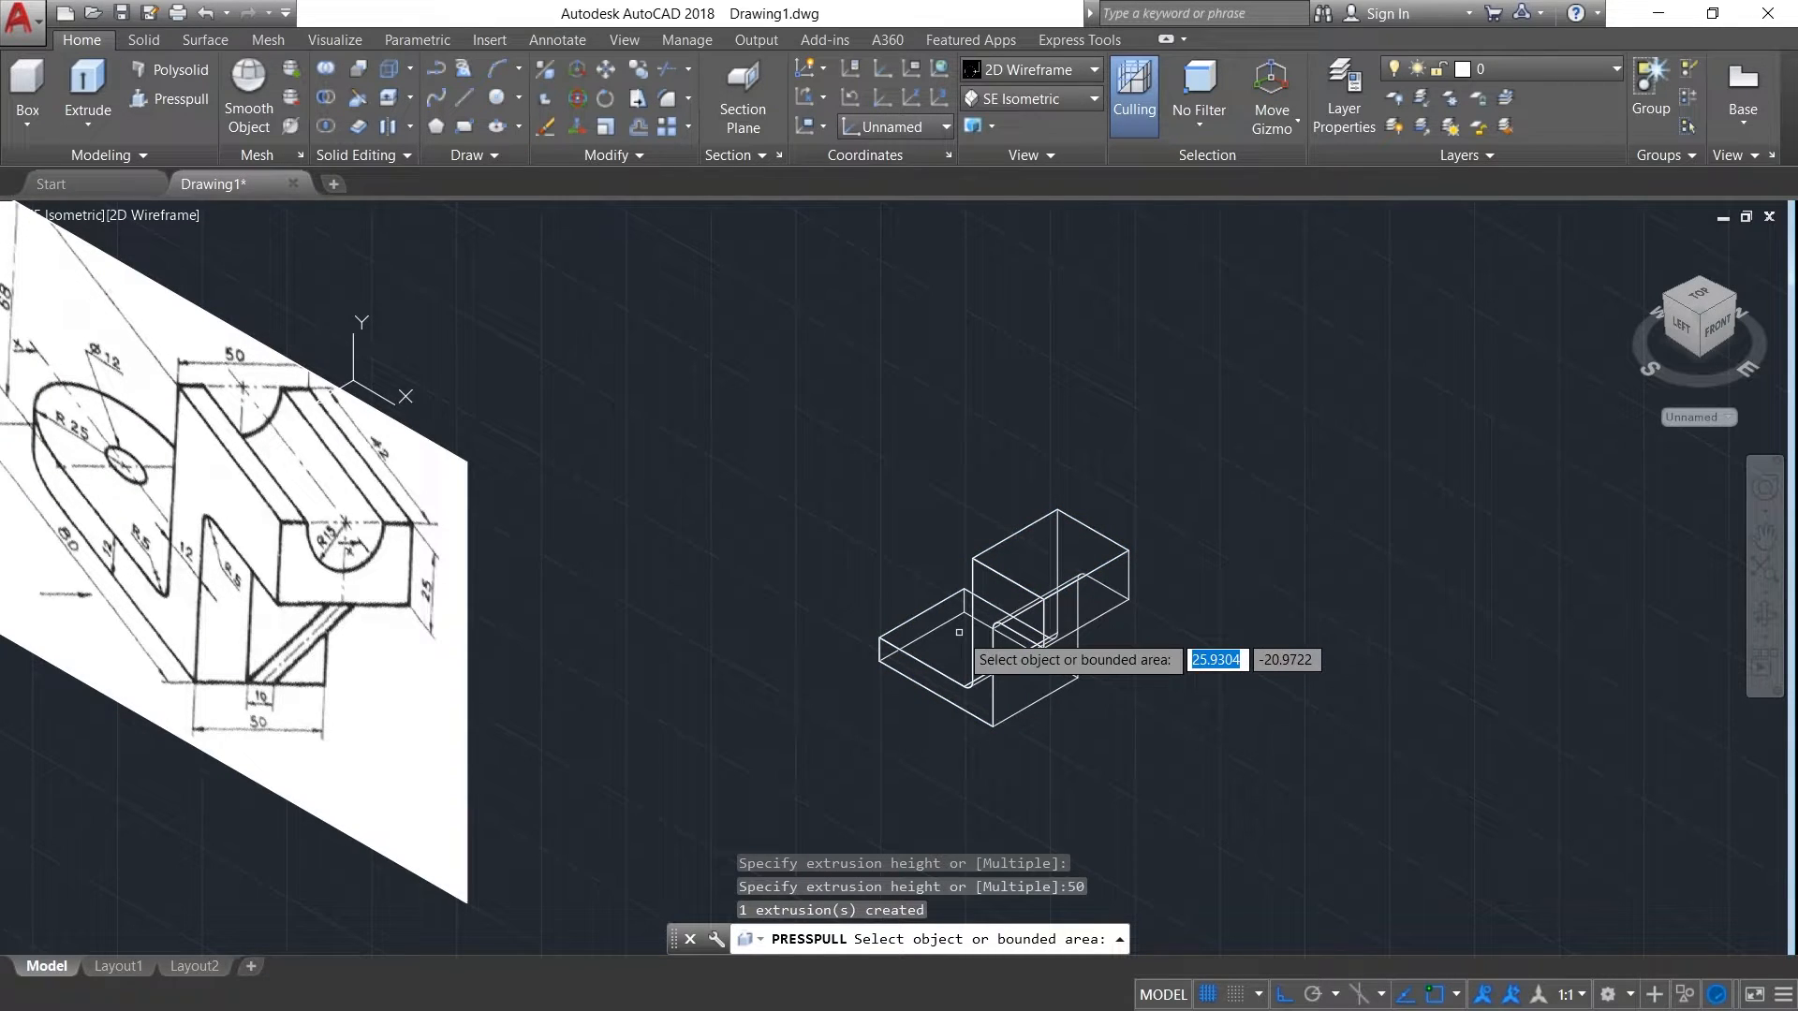
{"action": "key", "text": "Return"}
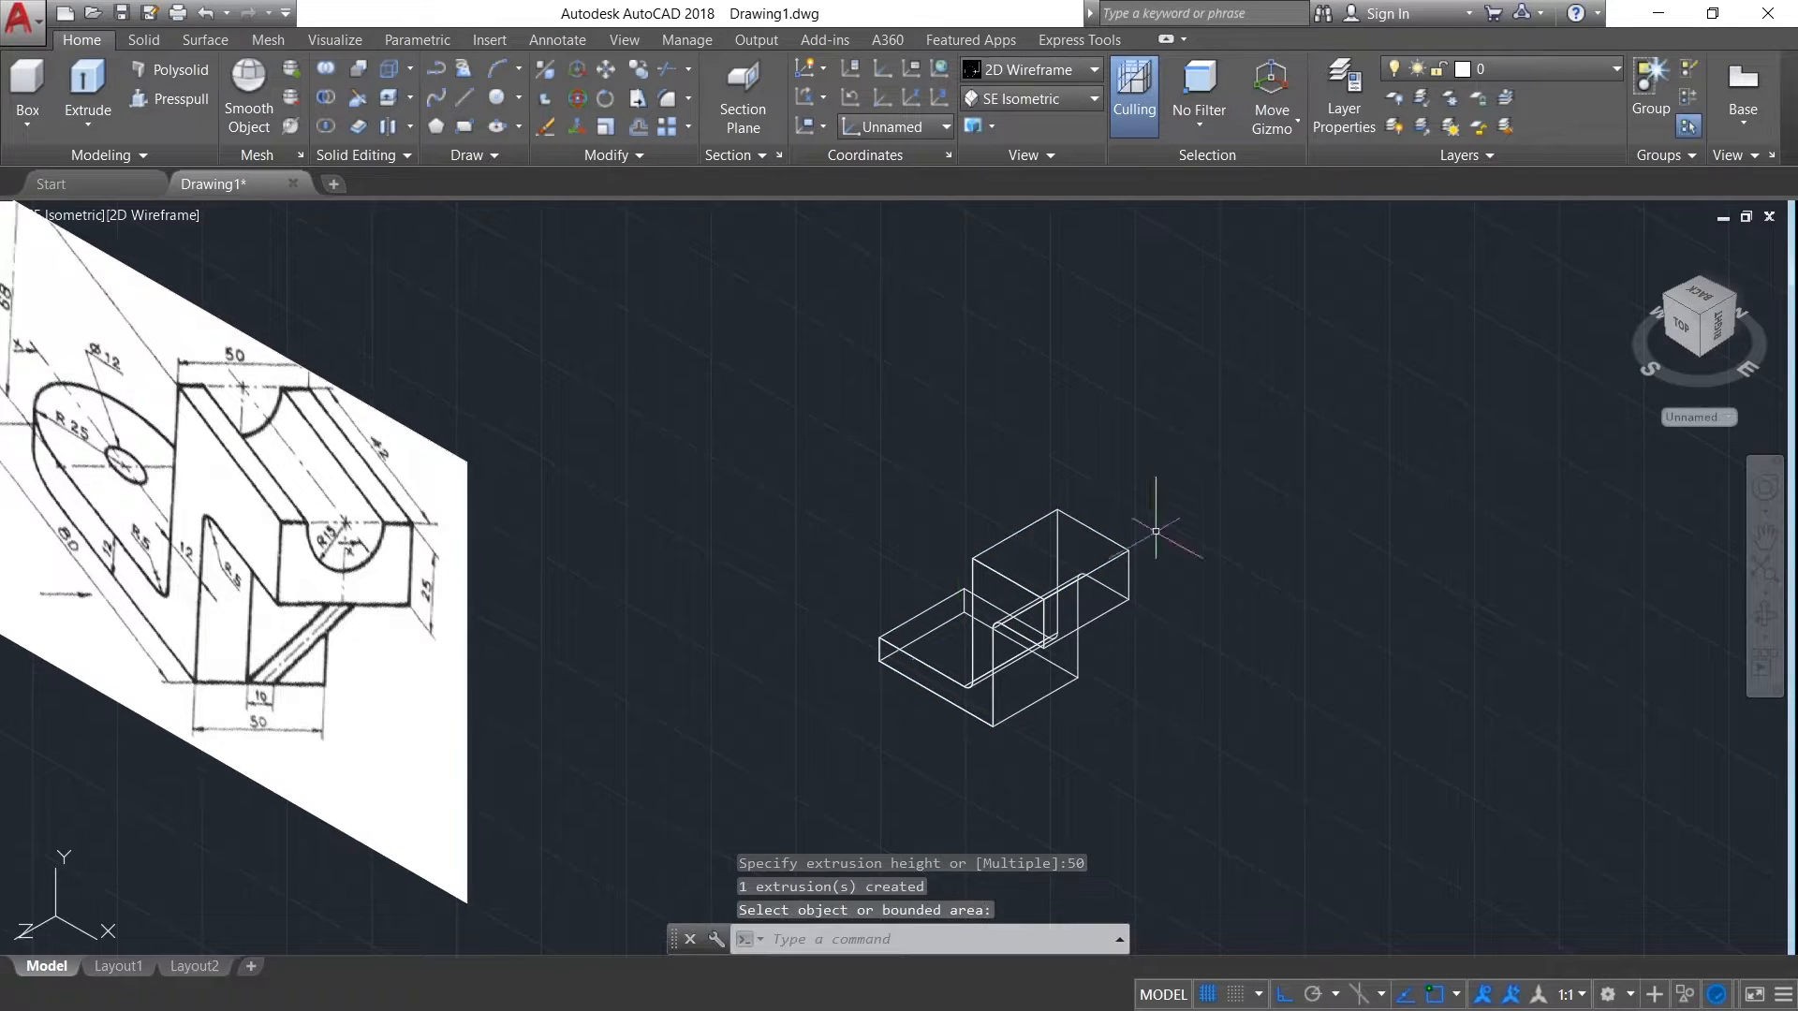
{"action": "left_click", "coordinate": [1058, 70]}
{"action": "left_click", "coordinate": [1184, 188]}
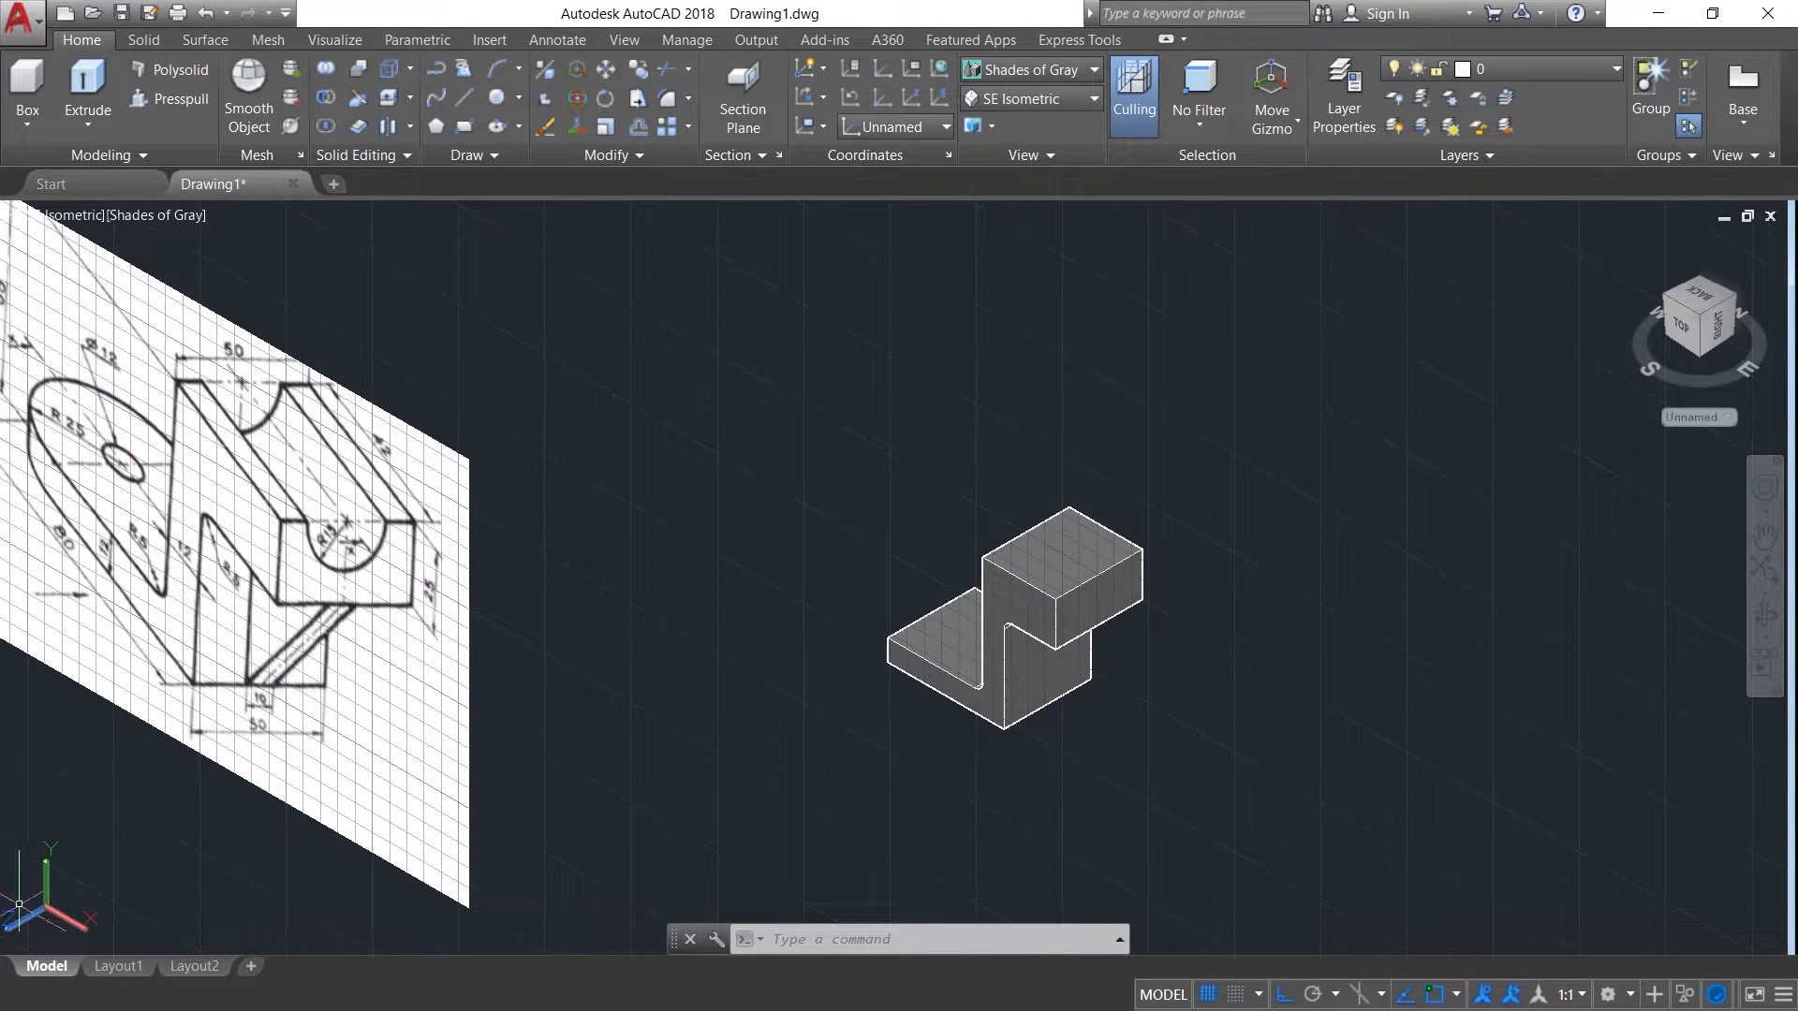
- Redirect the UCS Z axis along the bracket's length and draw a circle of radius 15 in open space beside the bracket
{"action": "left_click", "coordinate": [19, 917]}
{"action": "mouse_move", "coordinate": [4, 929]}
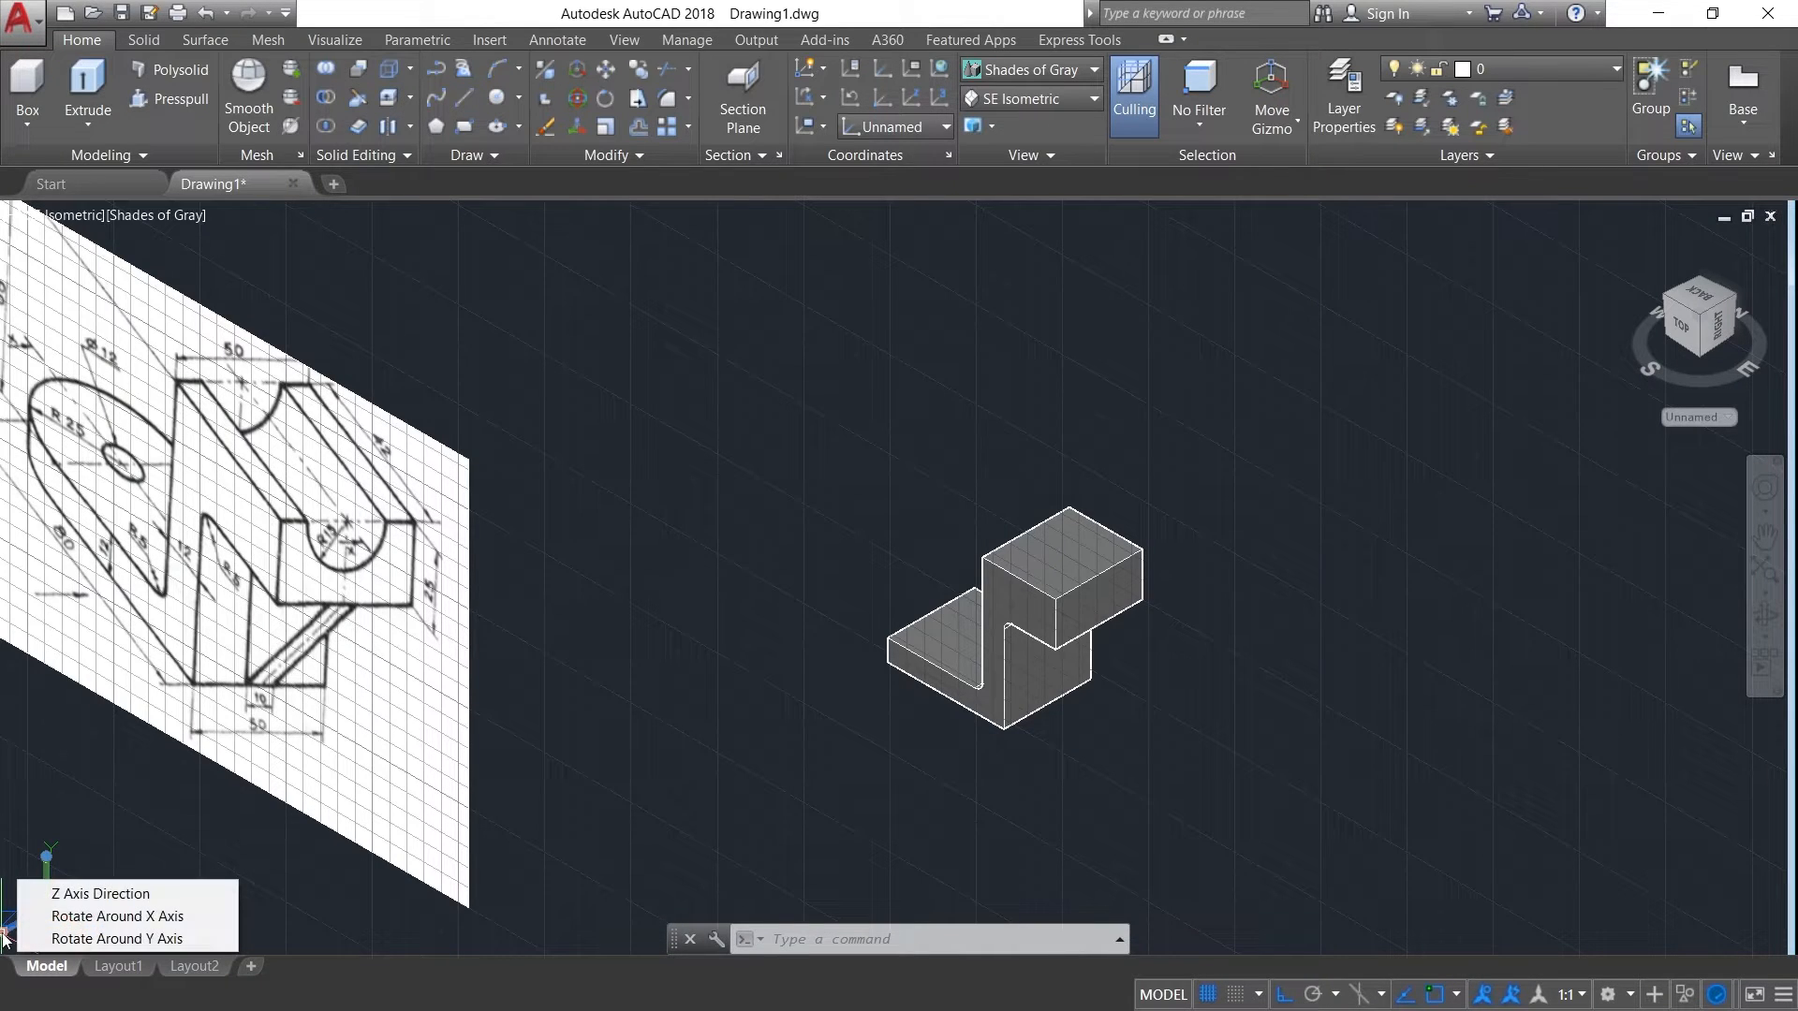
{"action": "left_click", "coordinate": [65, 891]}
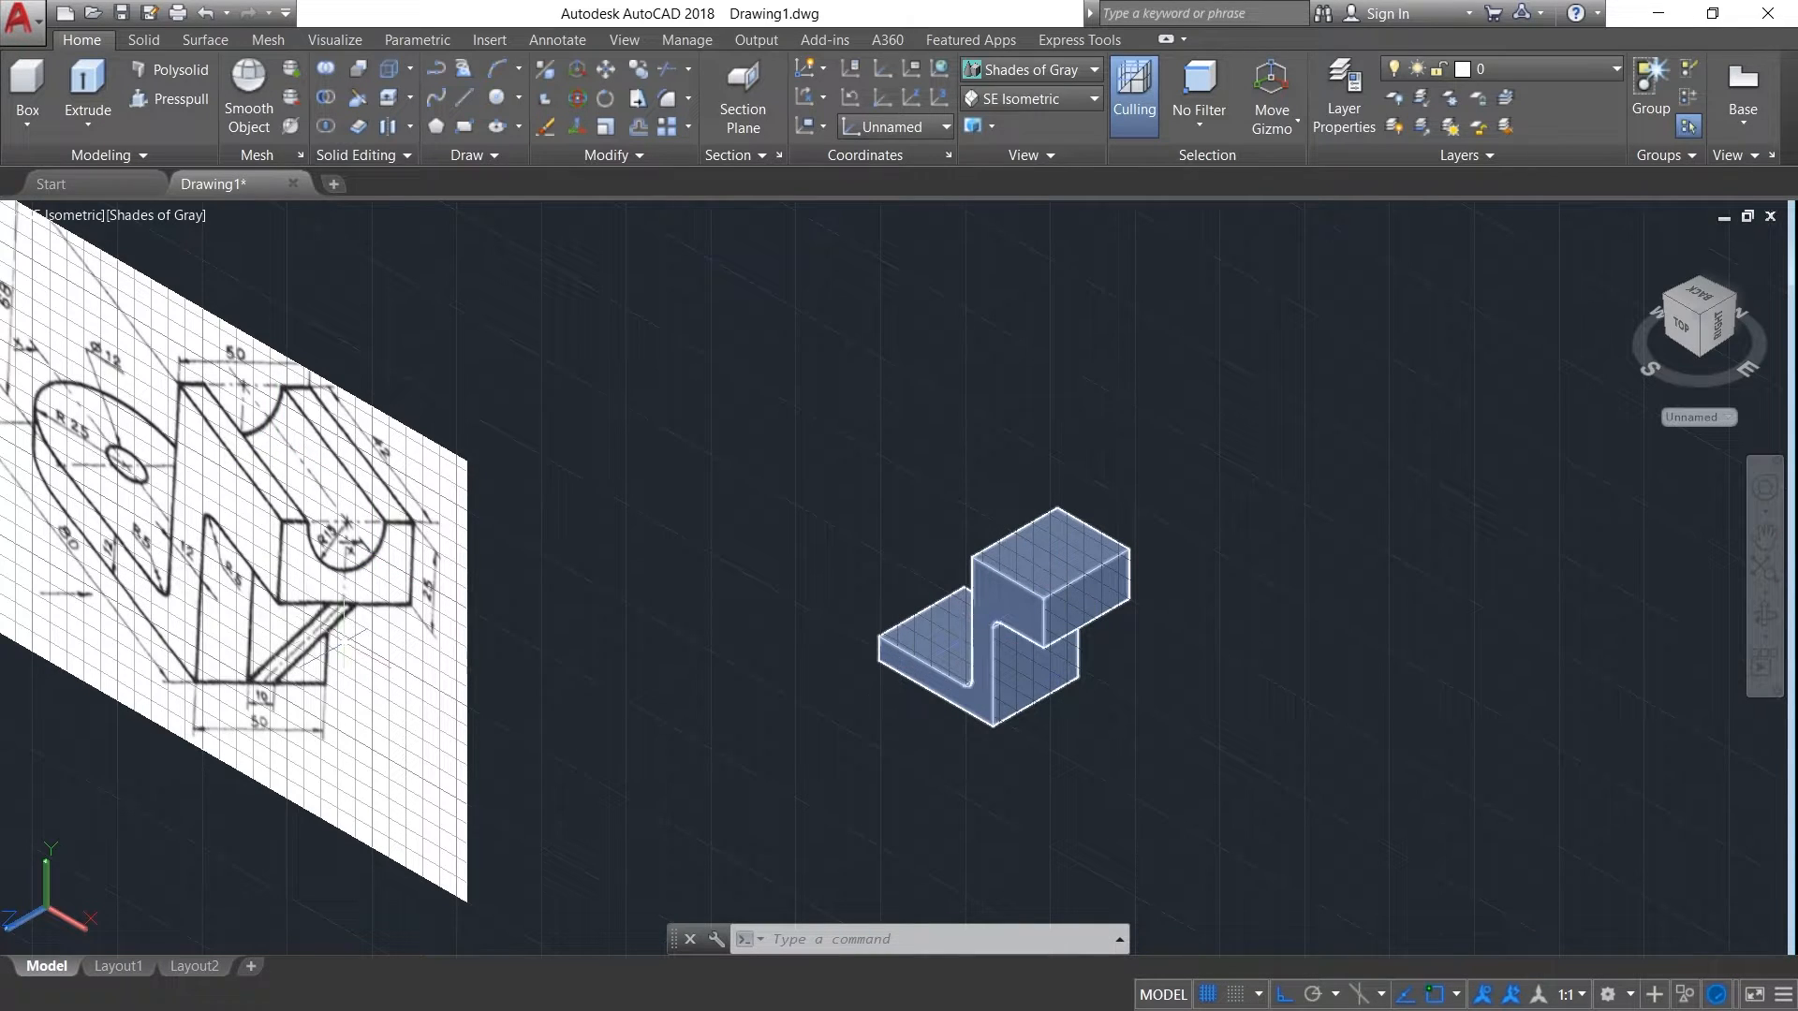
{"action": "scroll", "coordinate": [344, 536], "scroll_direction": "up", "scroll_amount": 5}
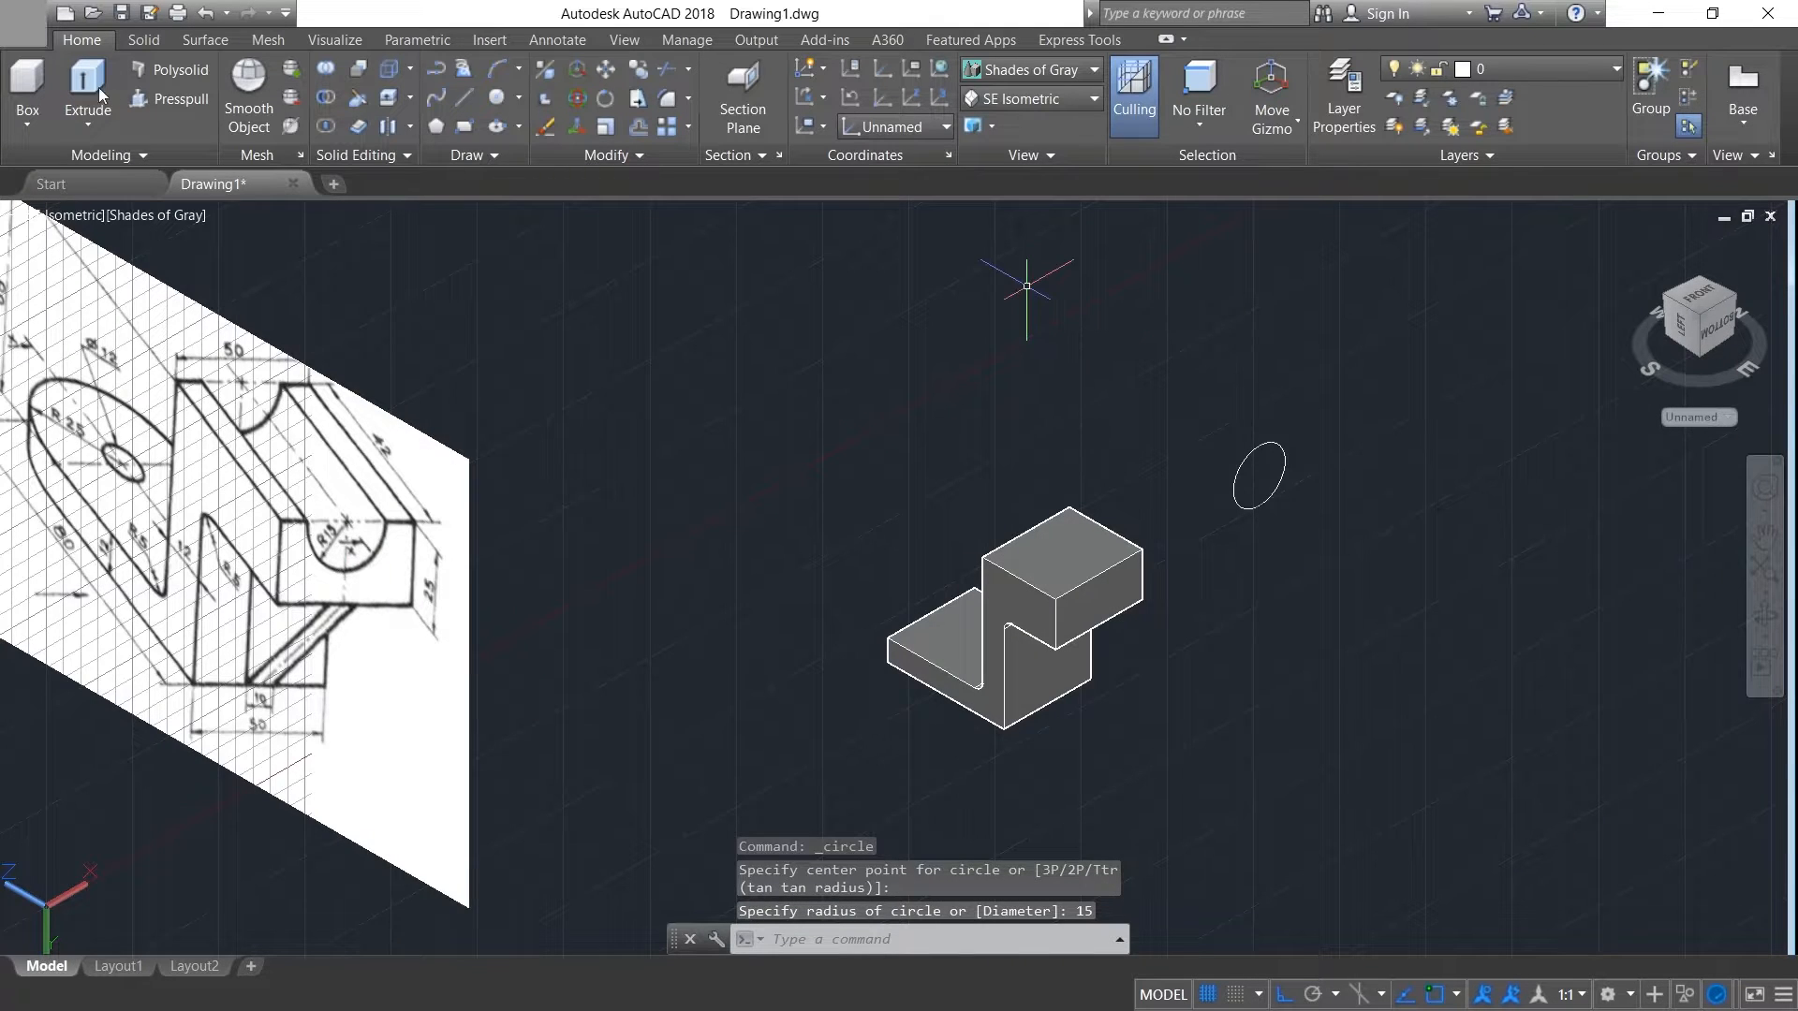
- Press-pull the radius 15 circle backward into a cylinder longer than the bracket's upper block
{"action": "left_click", "coordinate": [1260, 476]}
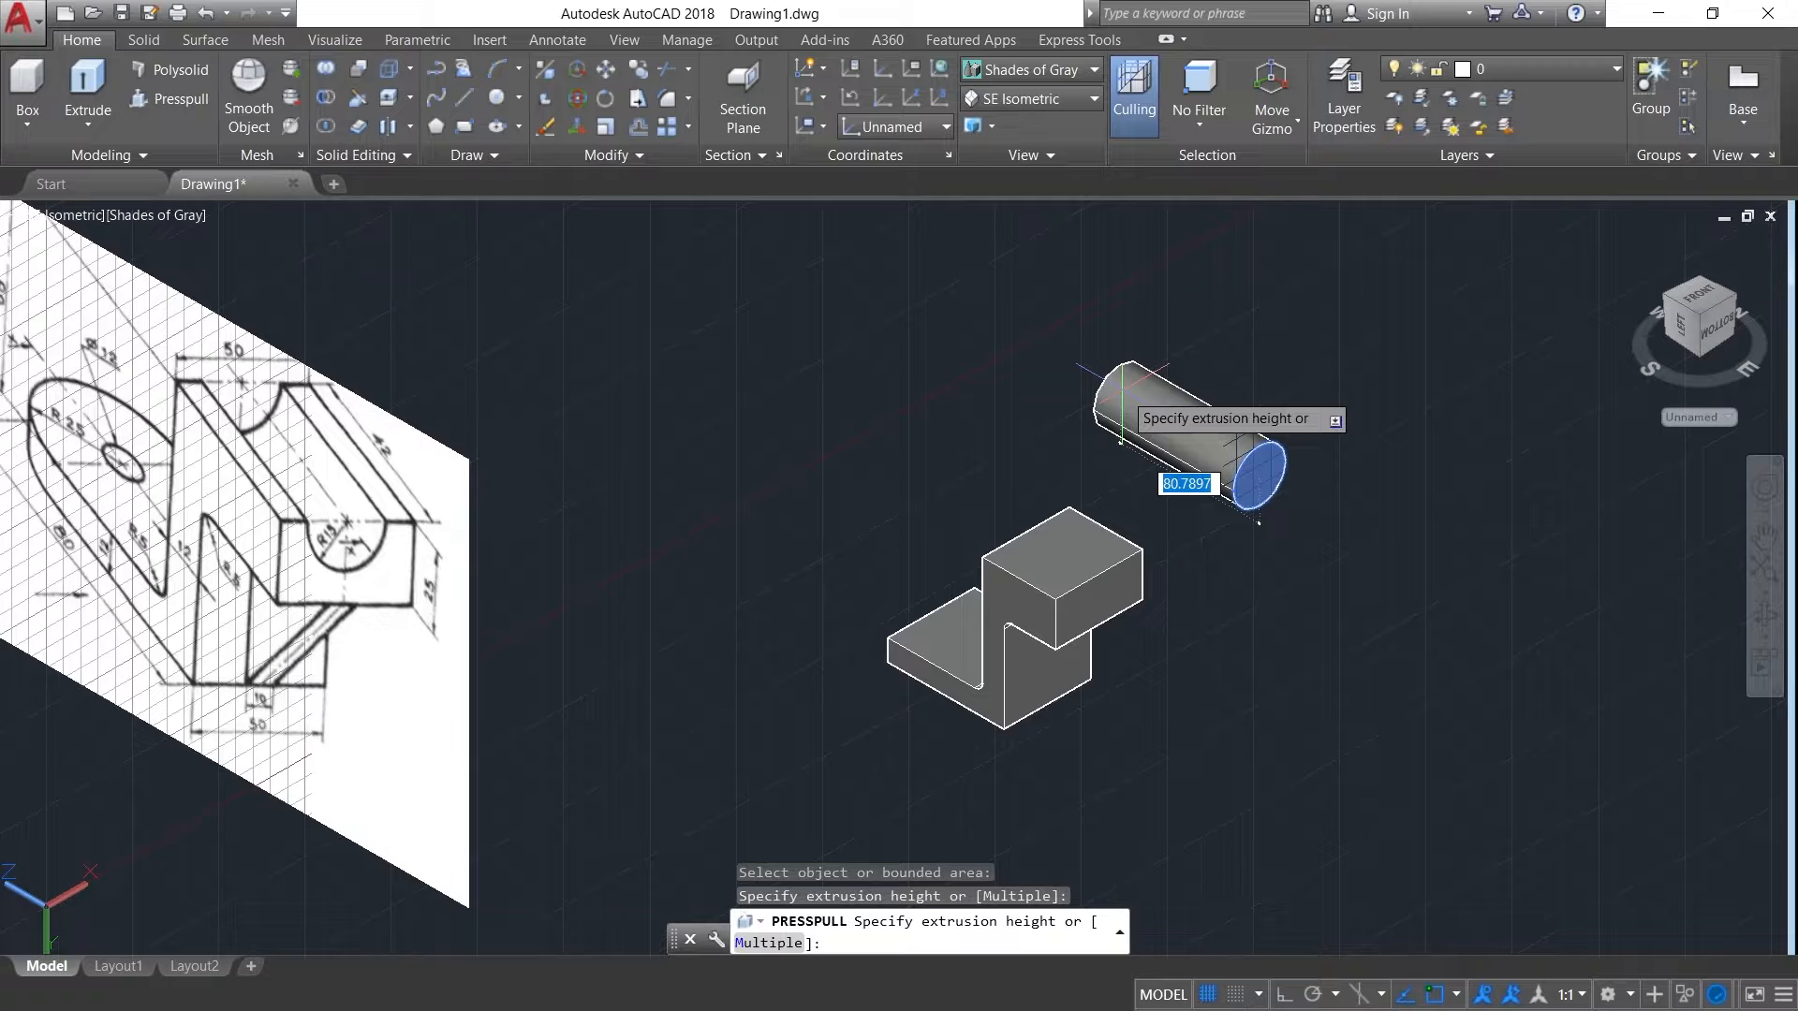
{"action": "left_click", "coordinate": [1027, 372]}
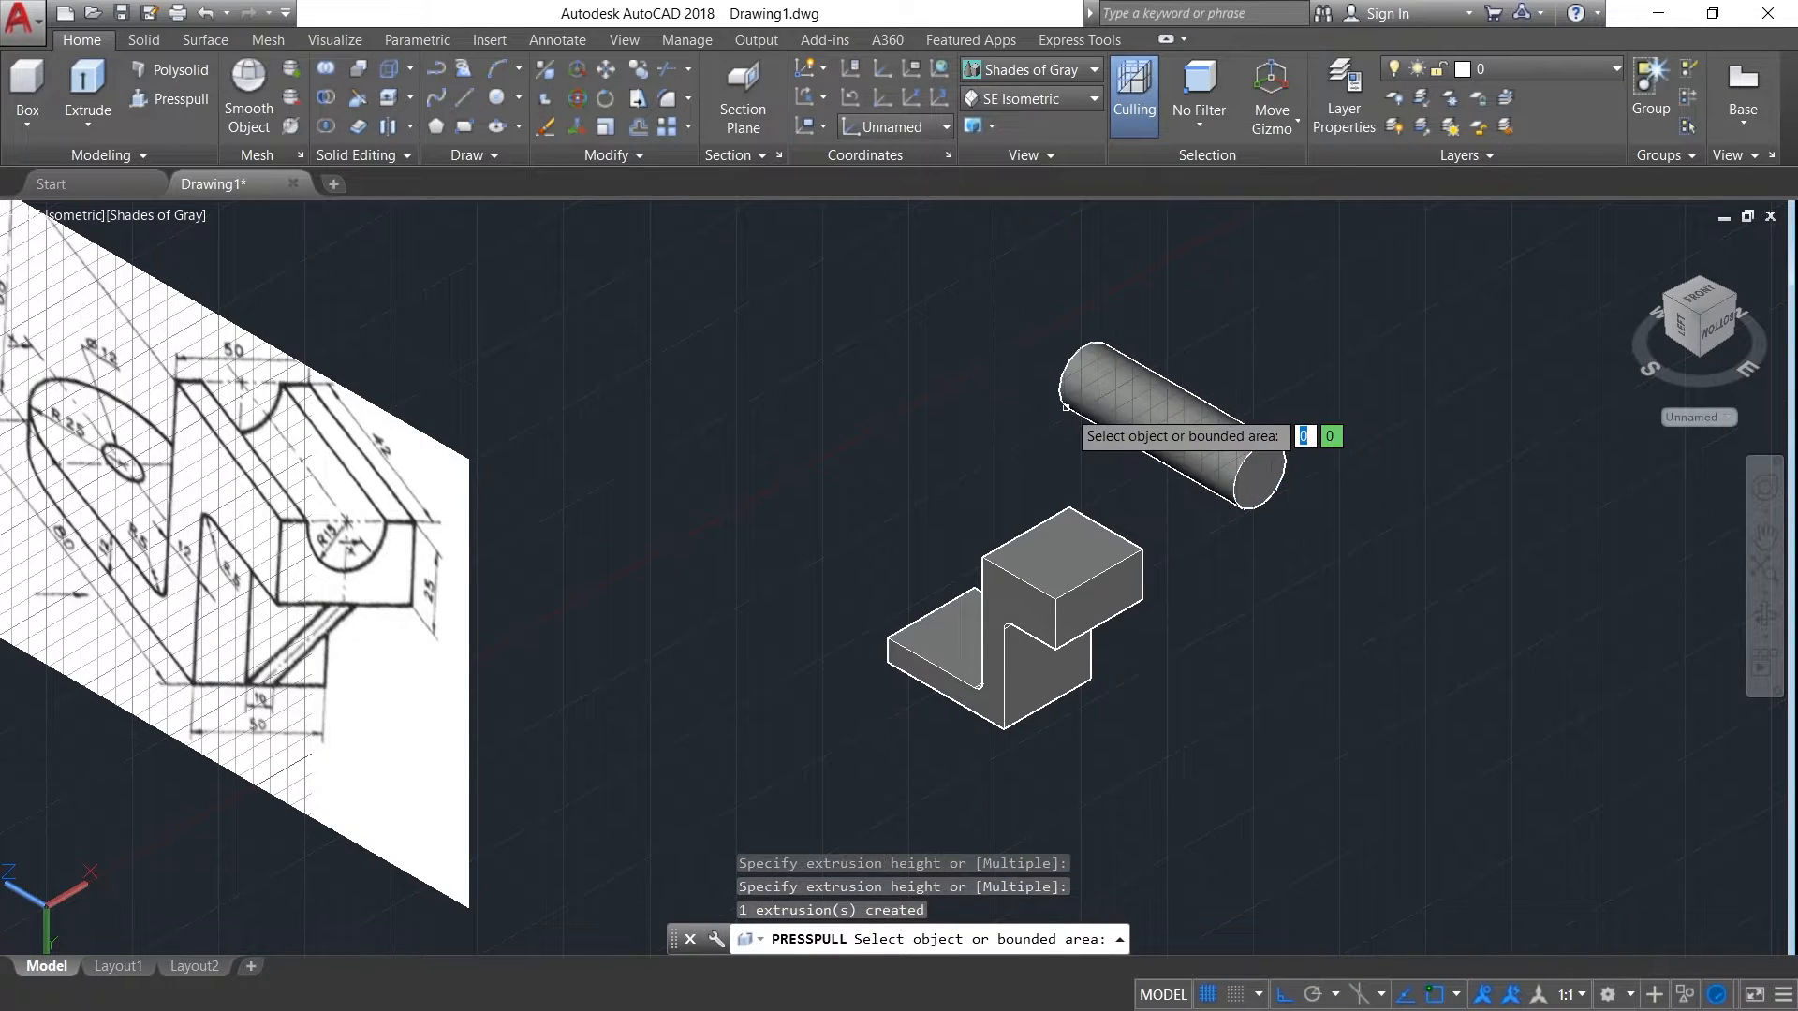
{"action": "key", "text": "Return"}
{"action": "key", "text": "Escape"}
- Move the cylinder by its front face centre to the midpoint of the upper block's front top edge
{"action": "left_click", "coordinate": [1201, 444]}
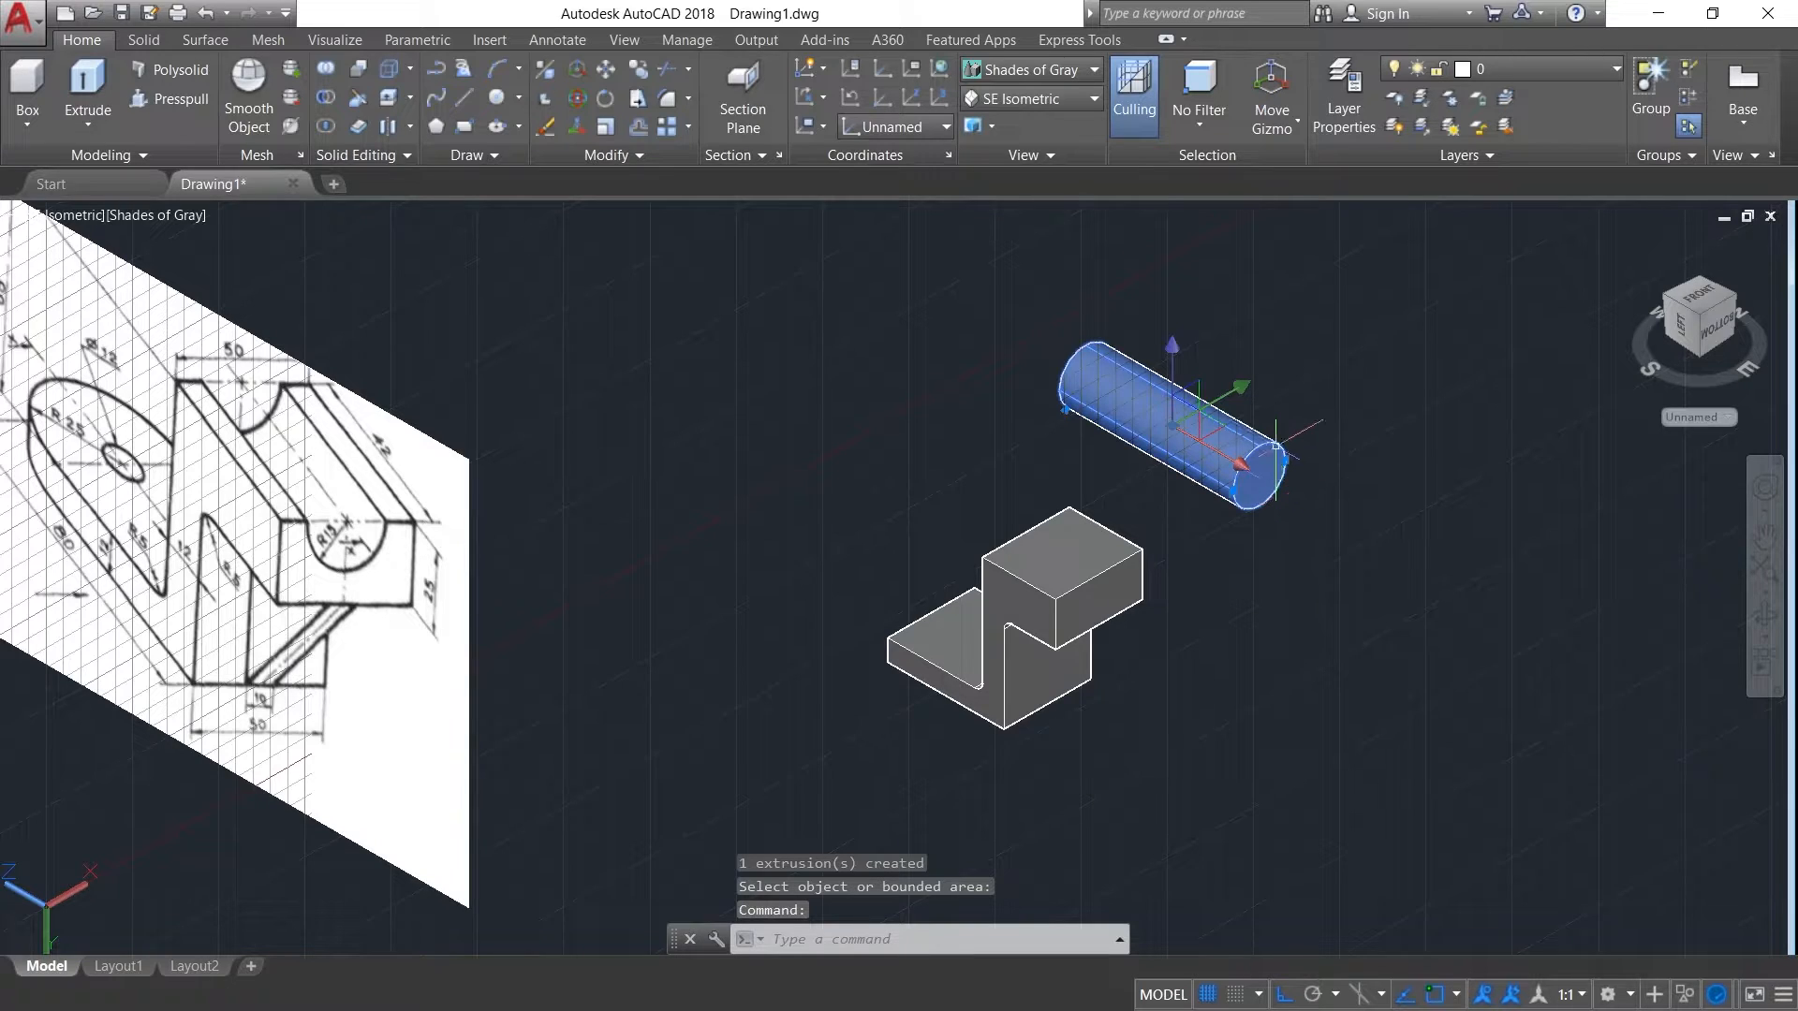
{"action": "left_click", "coordinate": [599, 75]}
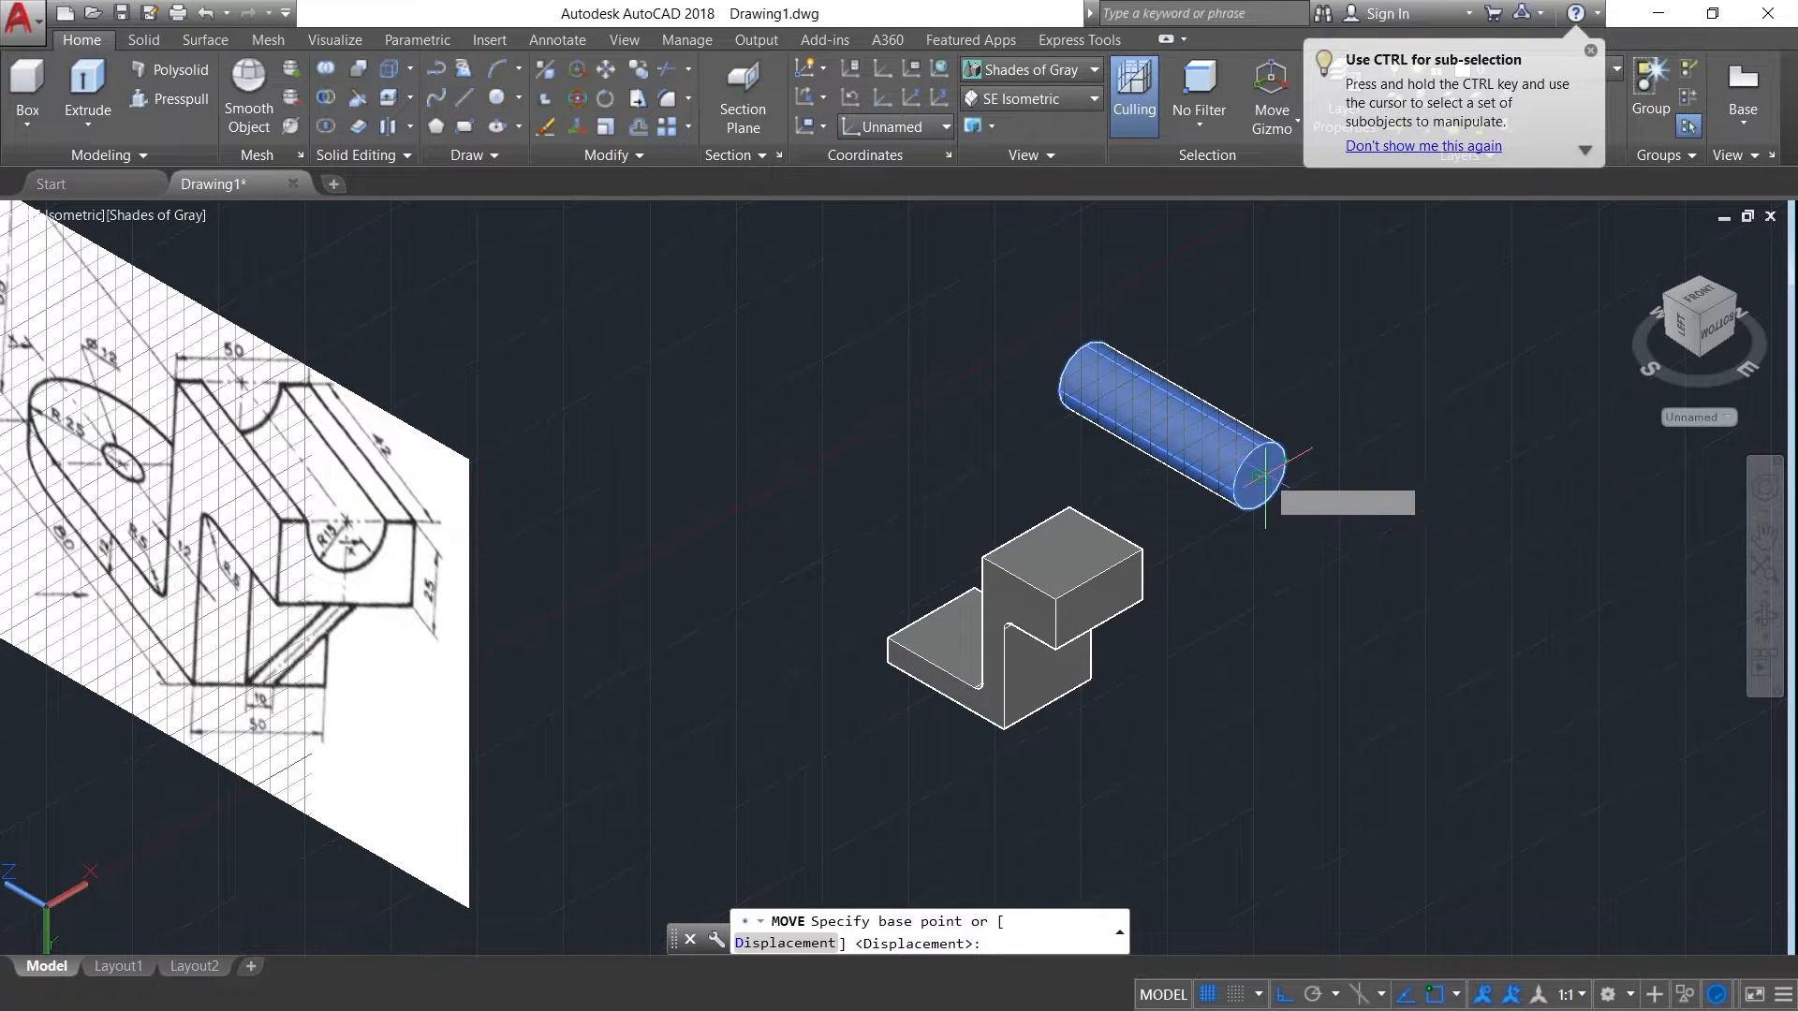
{"action": "left_click", "coordinate": [1259, 476]}
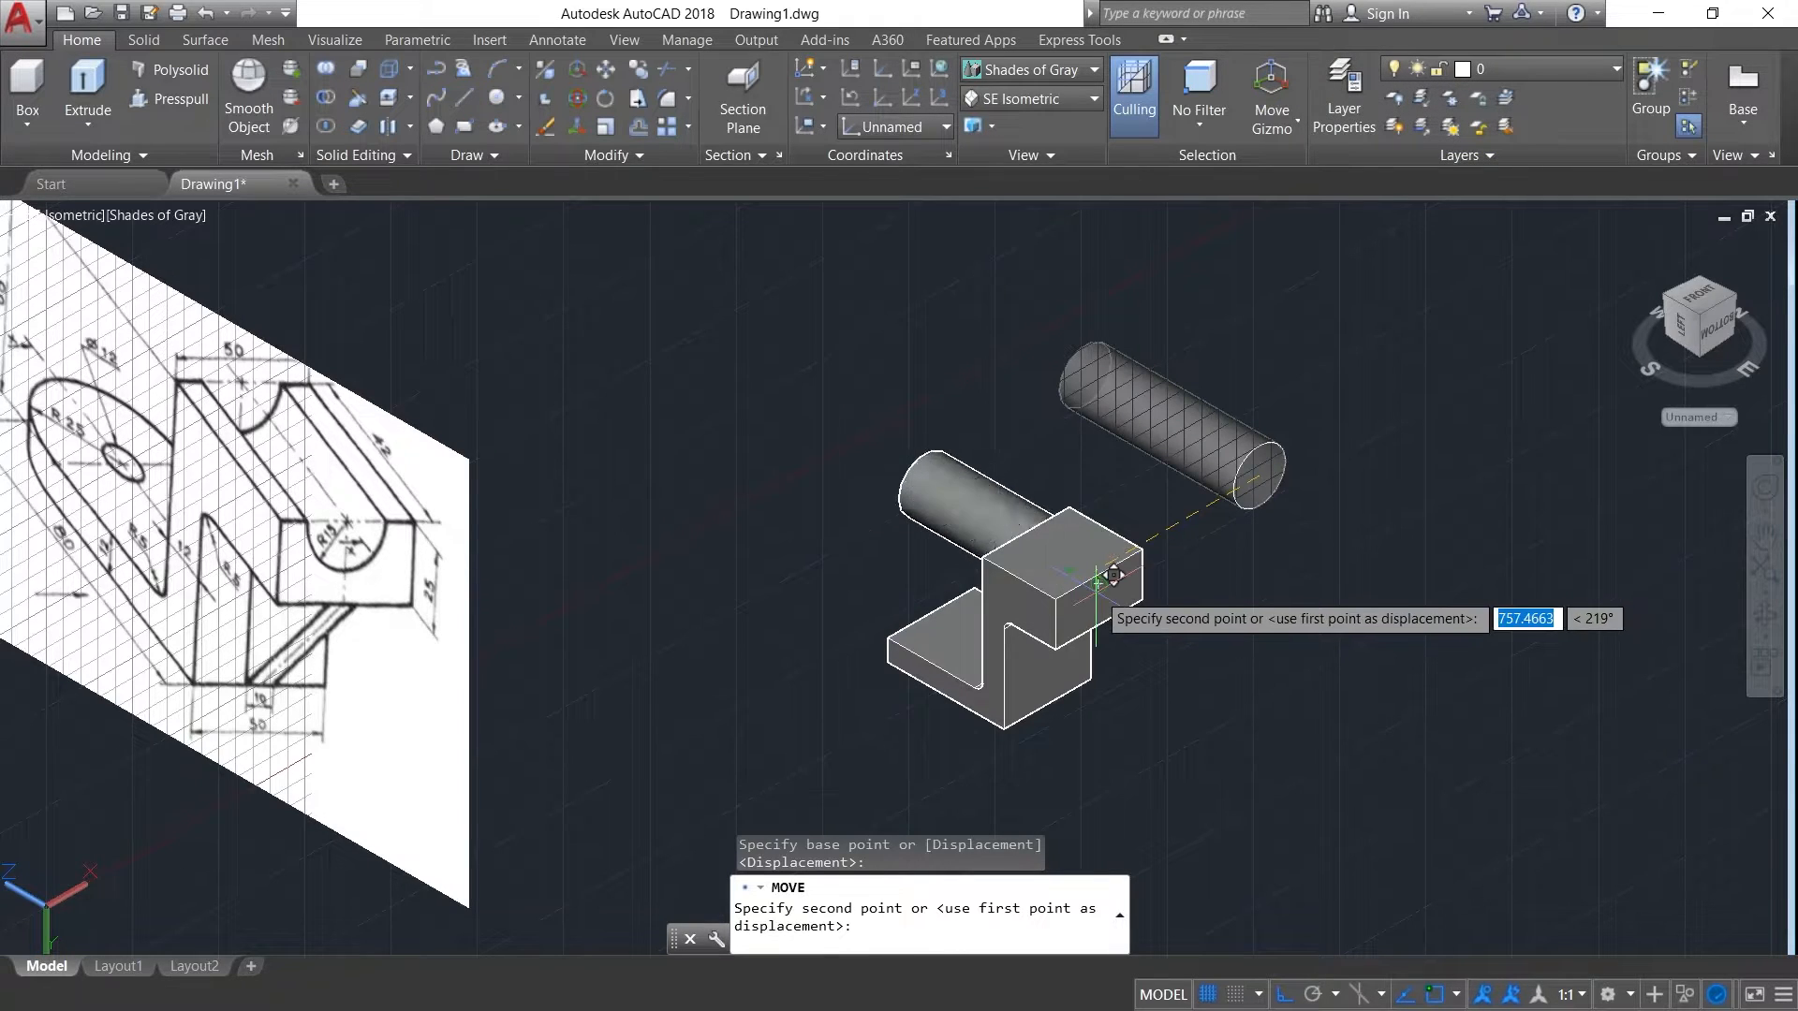
{"action": "scroll", "coordinate": [1095, 552], "scroll_direction": "up", "scroll_amount": 8}
{"action": "scroll", "coordinate": [1200, 547], "scroll_direction": "down", "scroll_amount": 8}
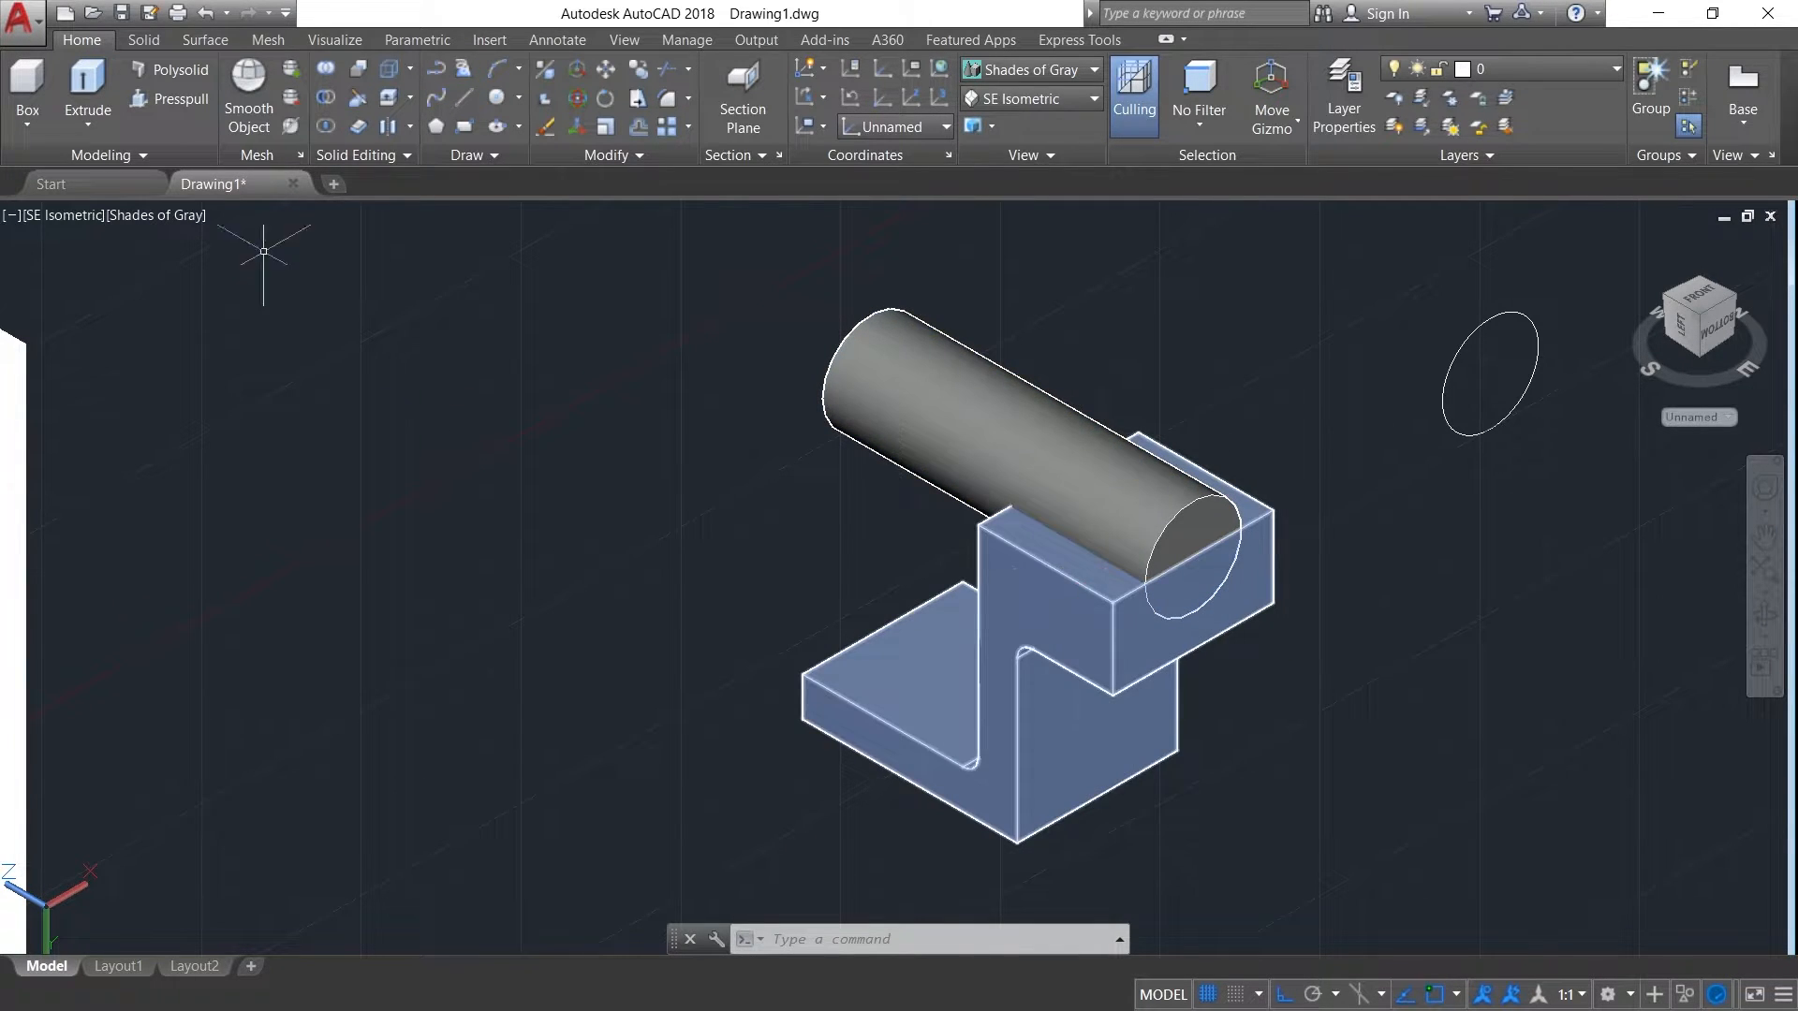
- Subtract the cylinder from the bracket to cut the semicircular groove, and erase the leftover circle
{"action": "left_click", "coordinate": [325, 101]}
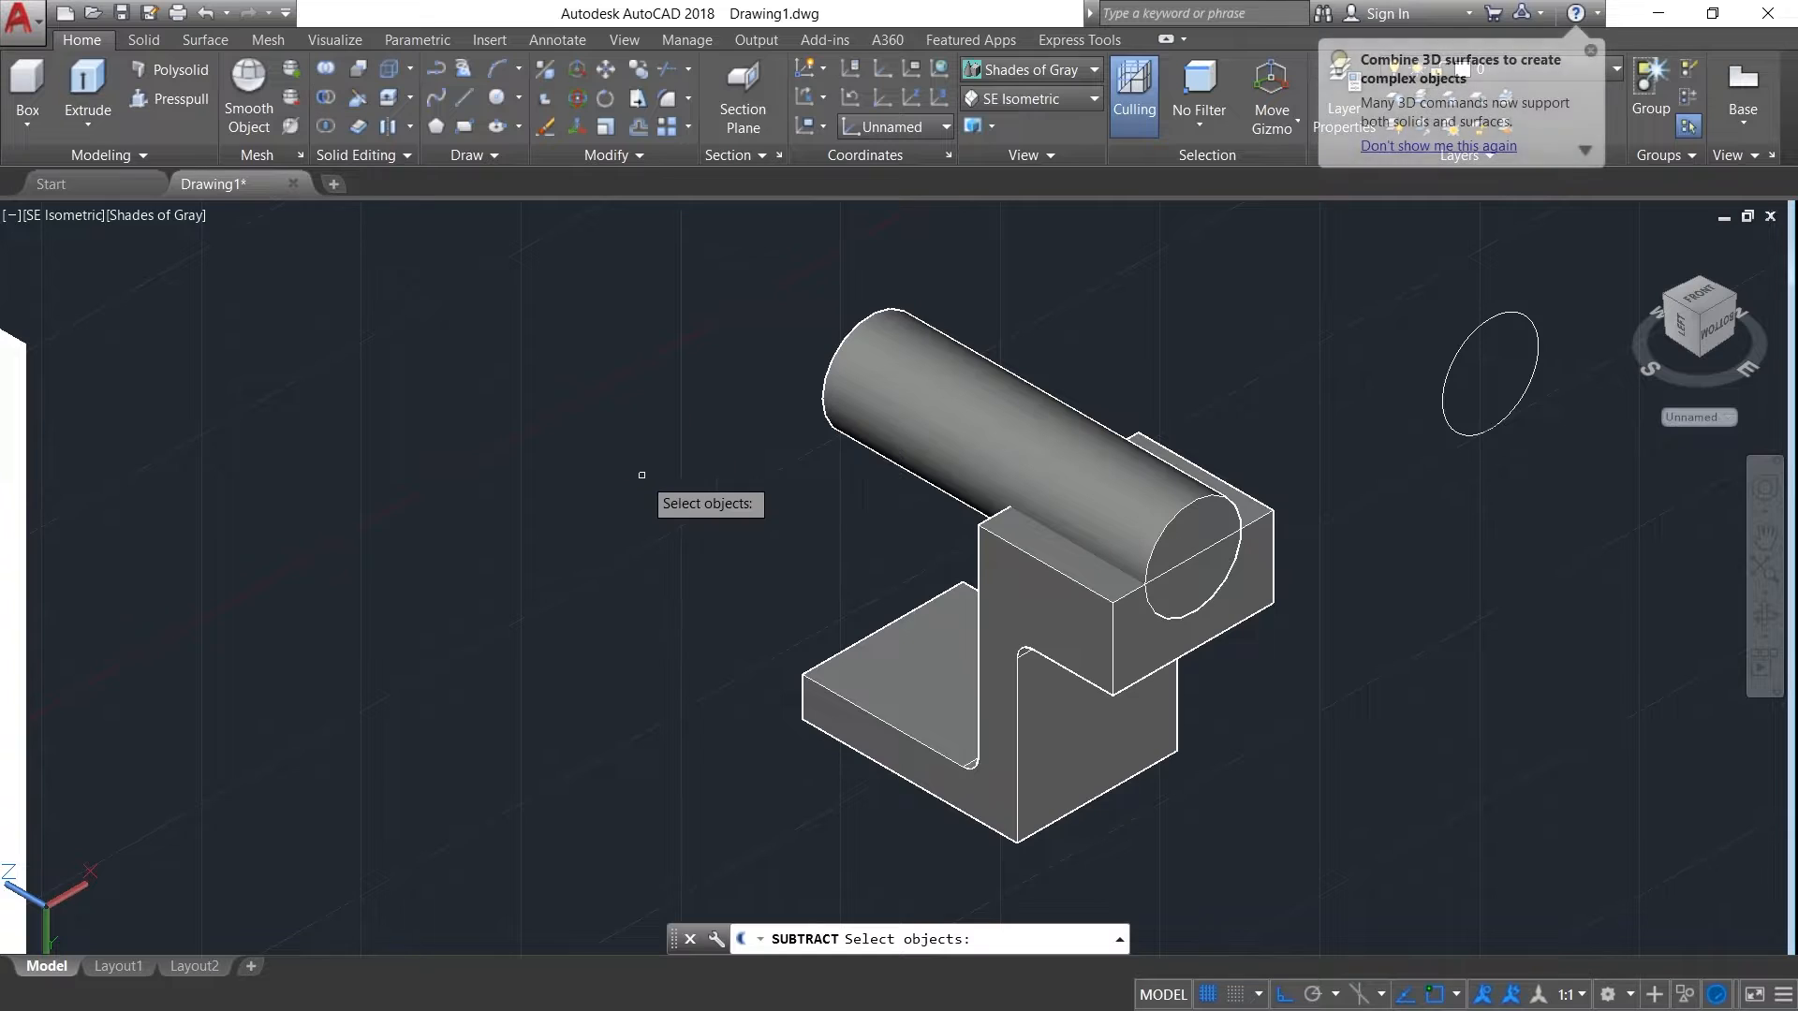
{"action": "left_click", "coordinate": [842, 701]}
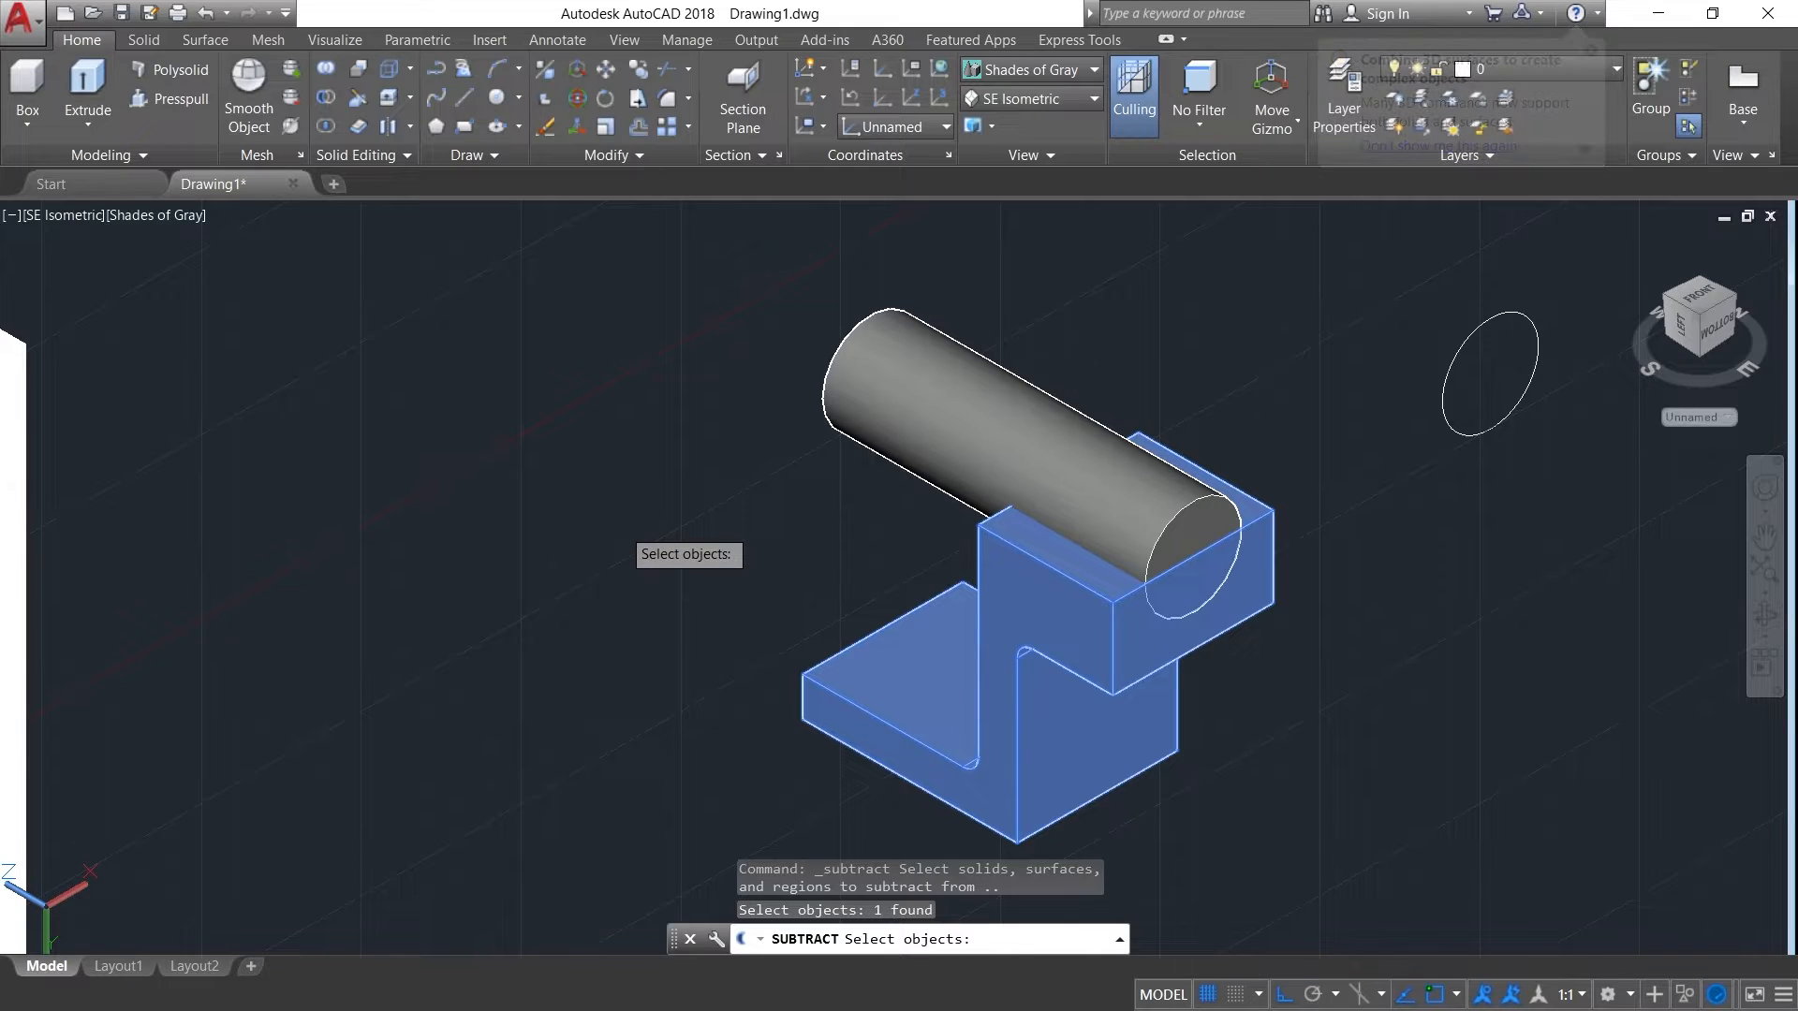
{"action": "key", "text": "Return"}
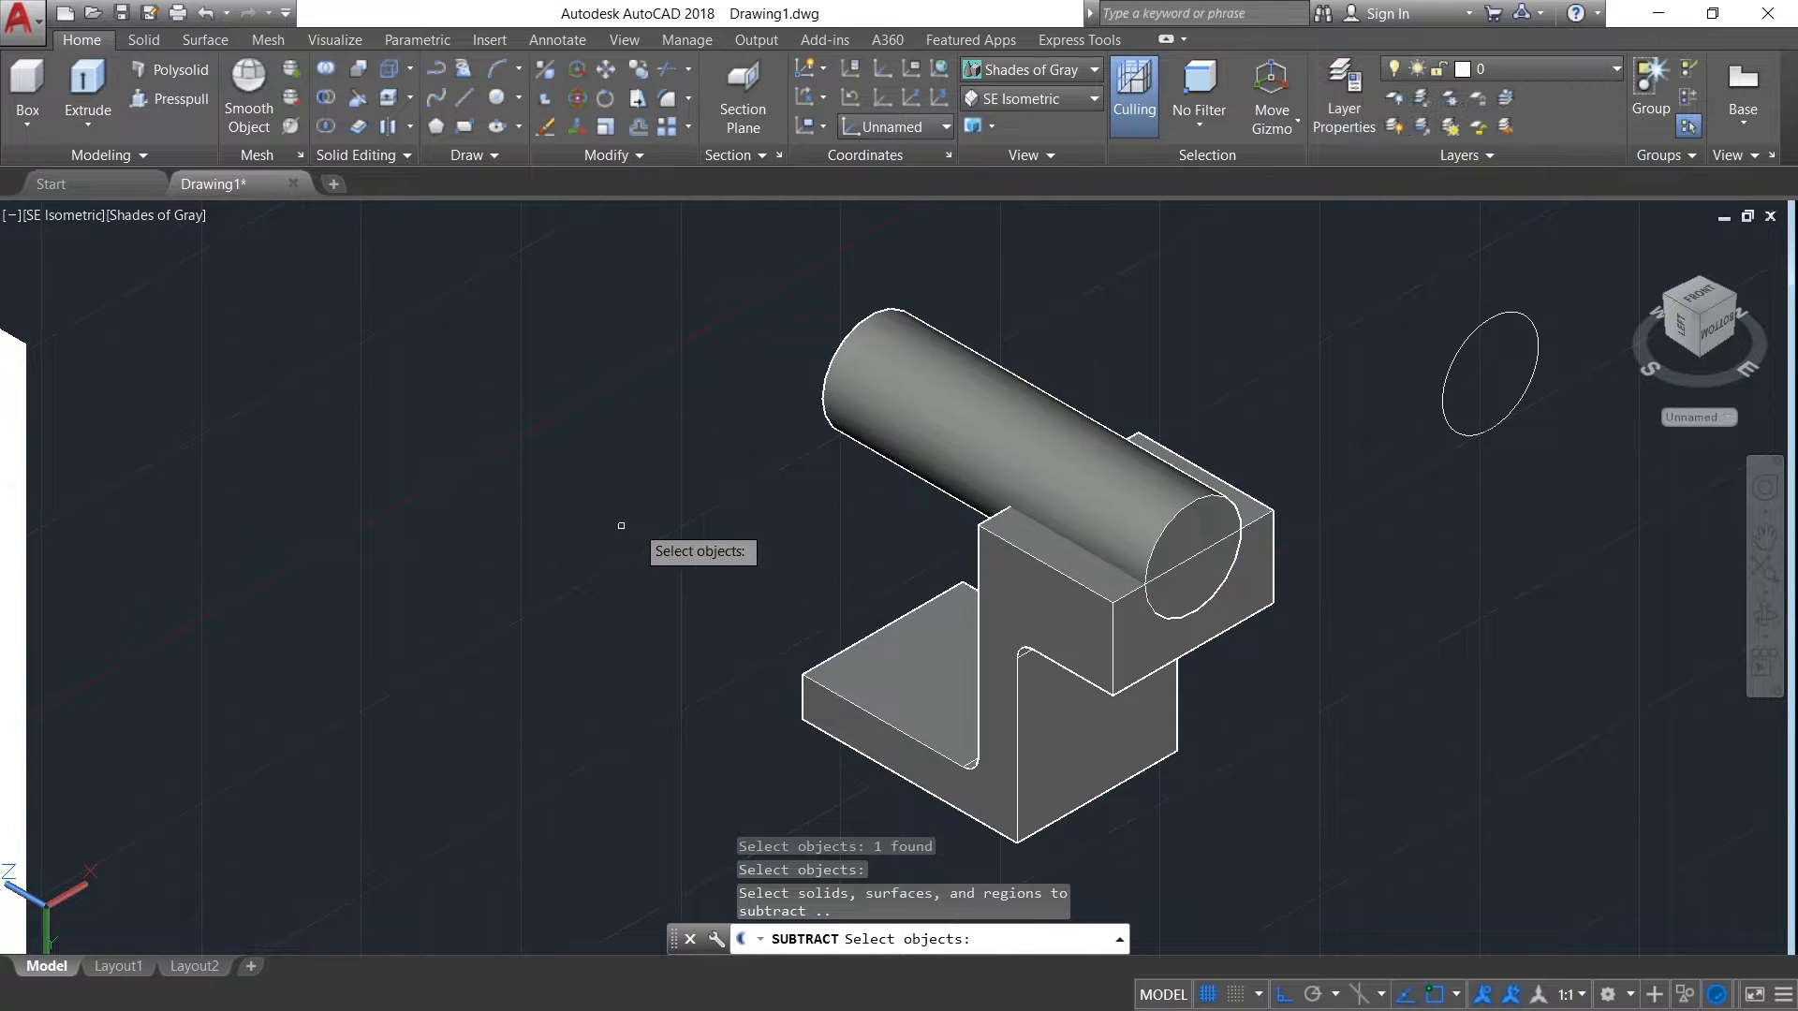
{"action": "left_click", "coordinate": [1000, 450]}
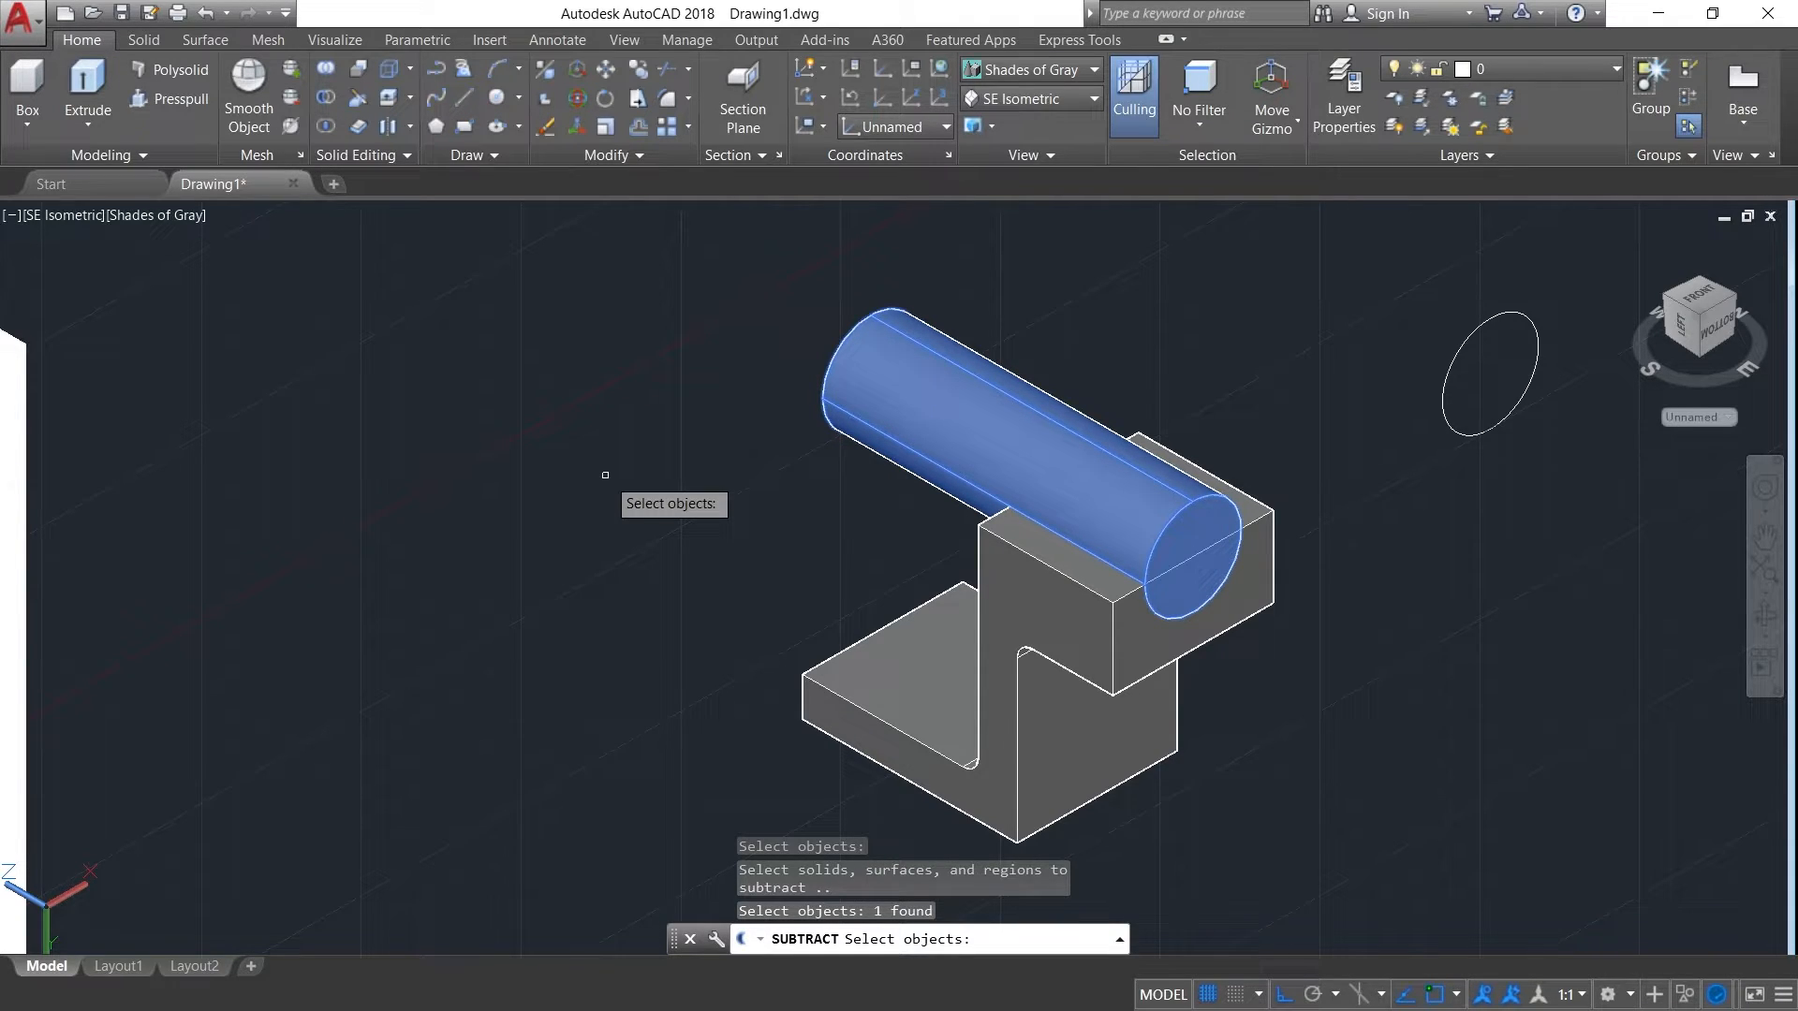
{"action": "key", "text": "Return"}
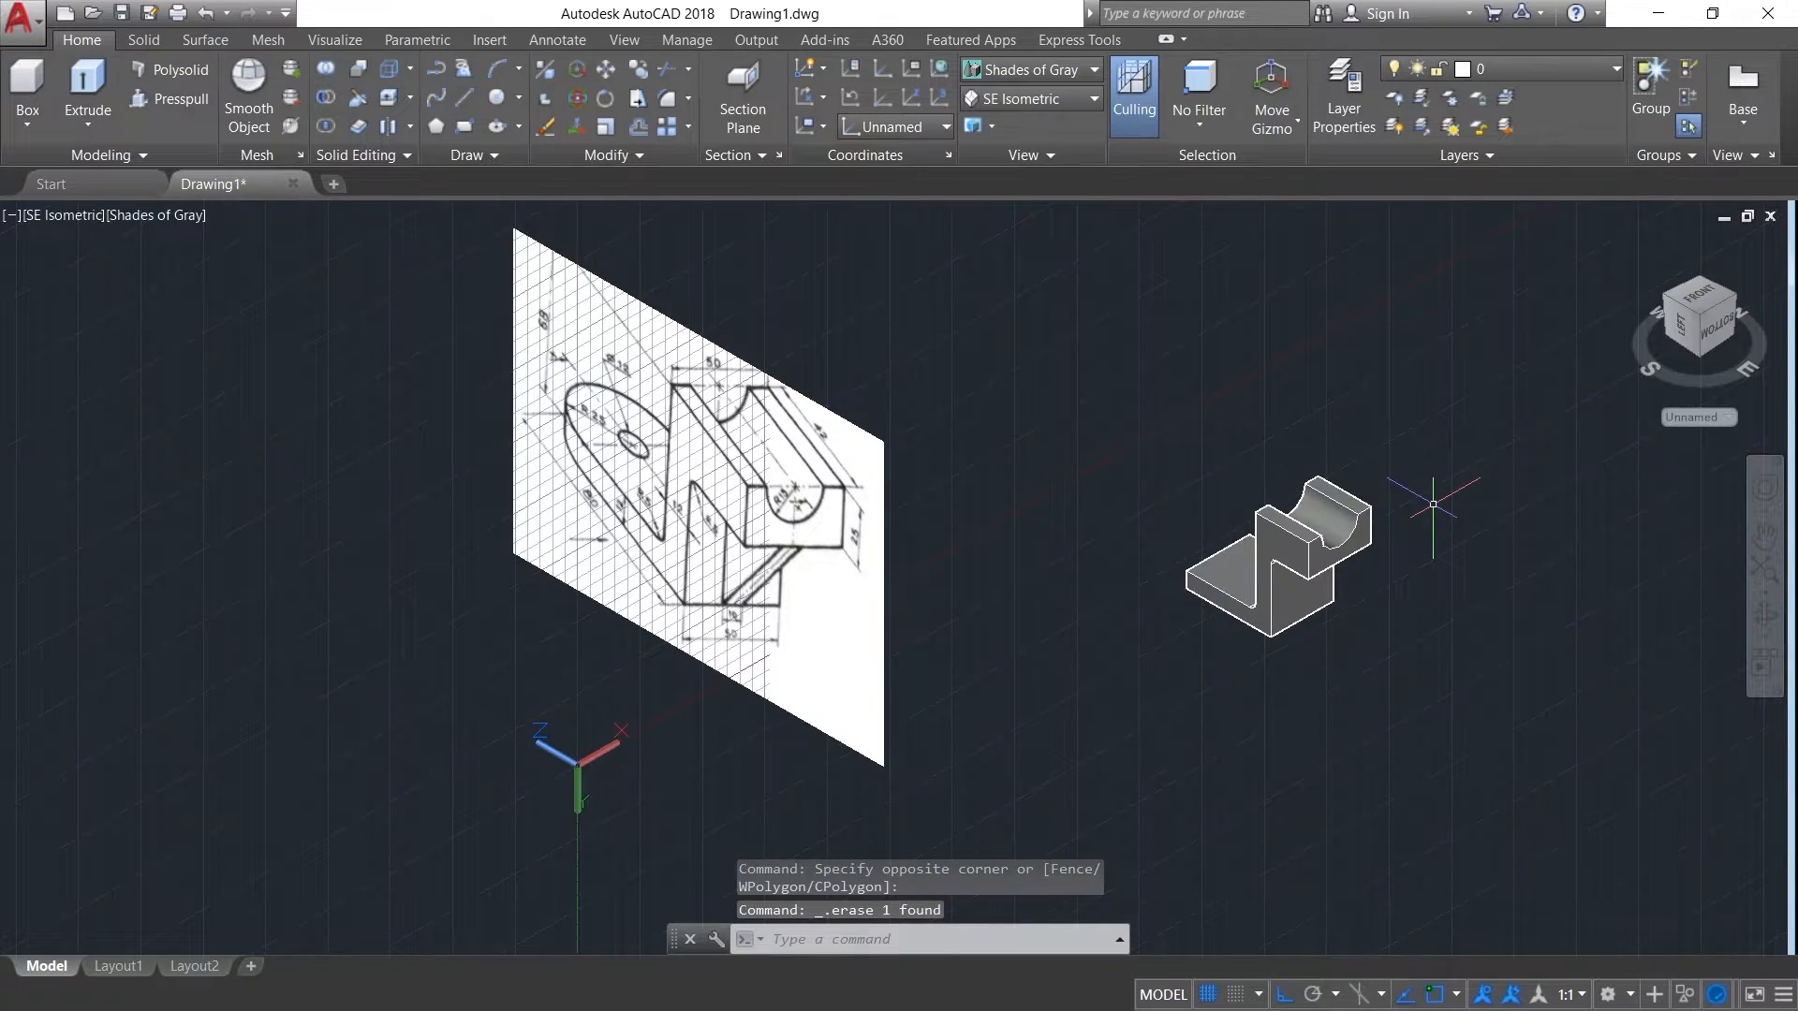
- Redirect the UCS Z axis across the bracket's width so the XY plane is parallel to its side profile
{"action": "scroll", "coordinate": [1432, 504], "scroll_direction": "up", "scroll_amount": 2}
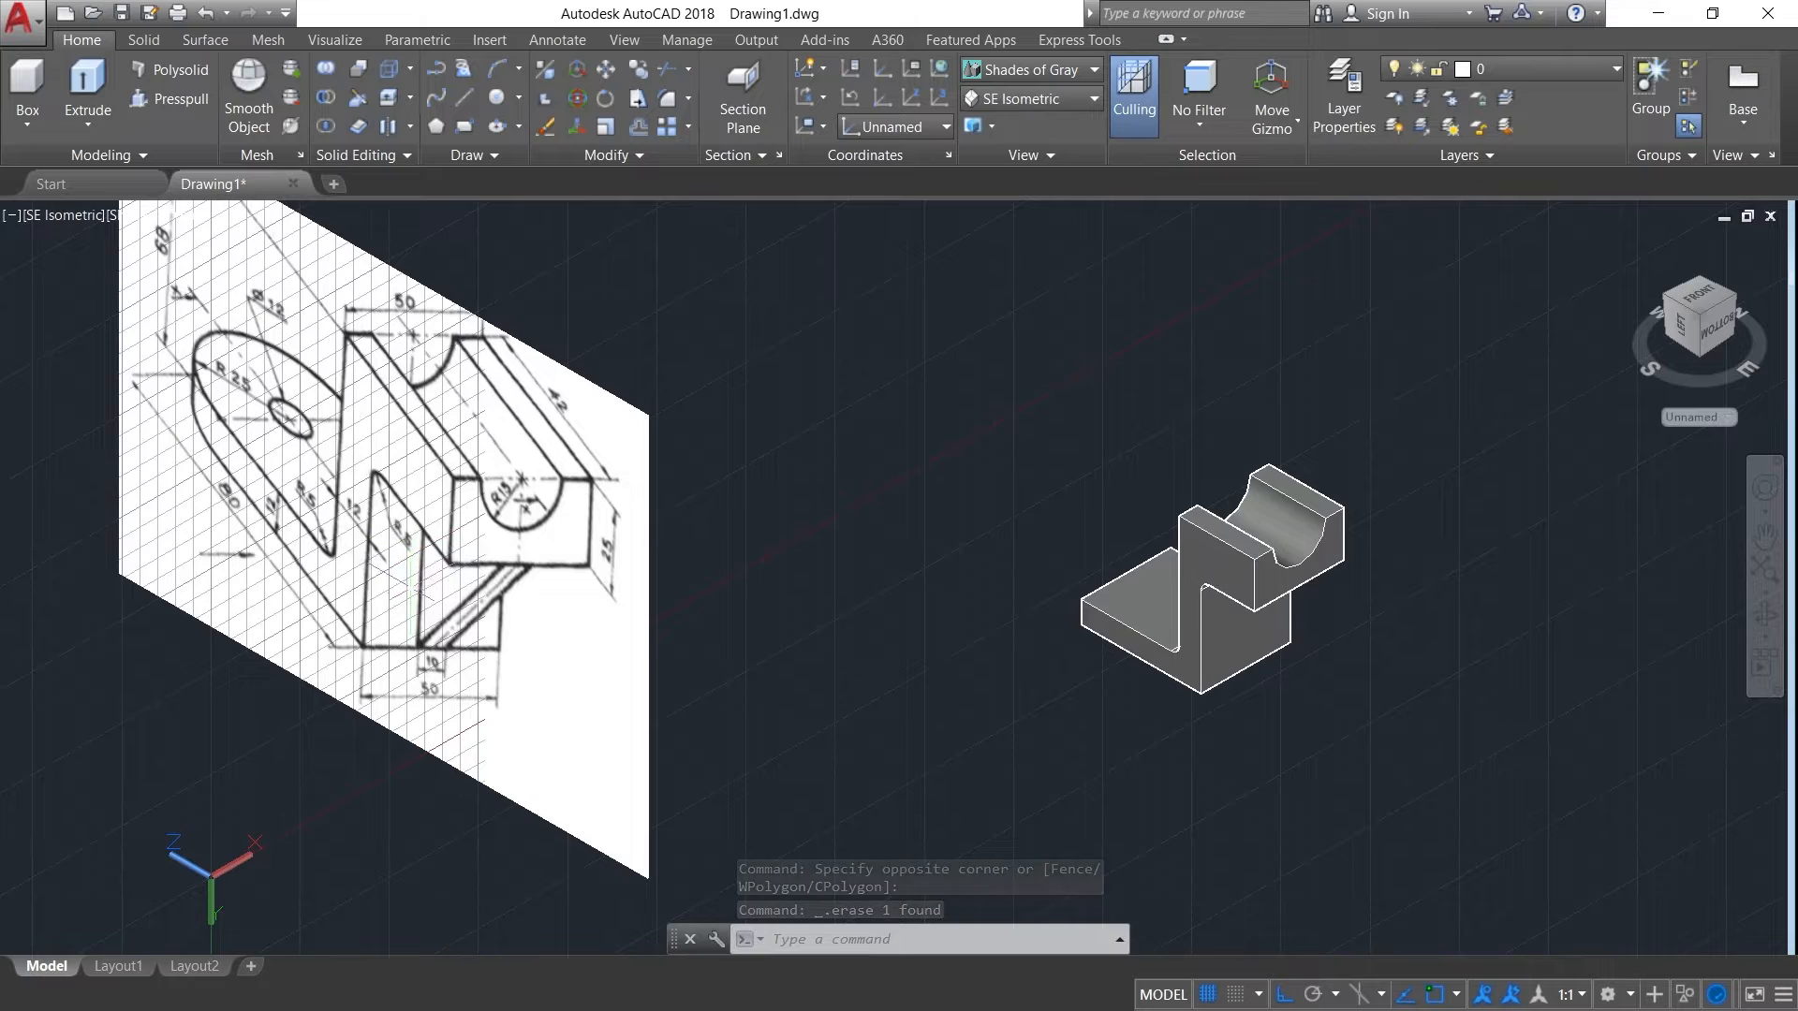
{"action": "scroll", "coordinate": [435, 630], "scroll_direction": "up", "scroll_amount": 3}
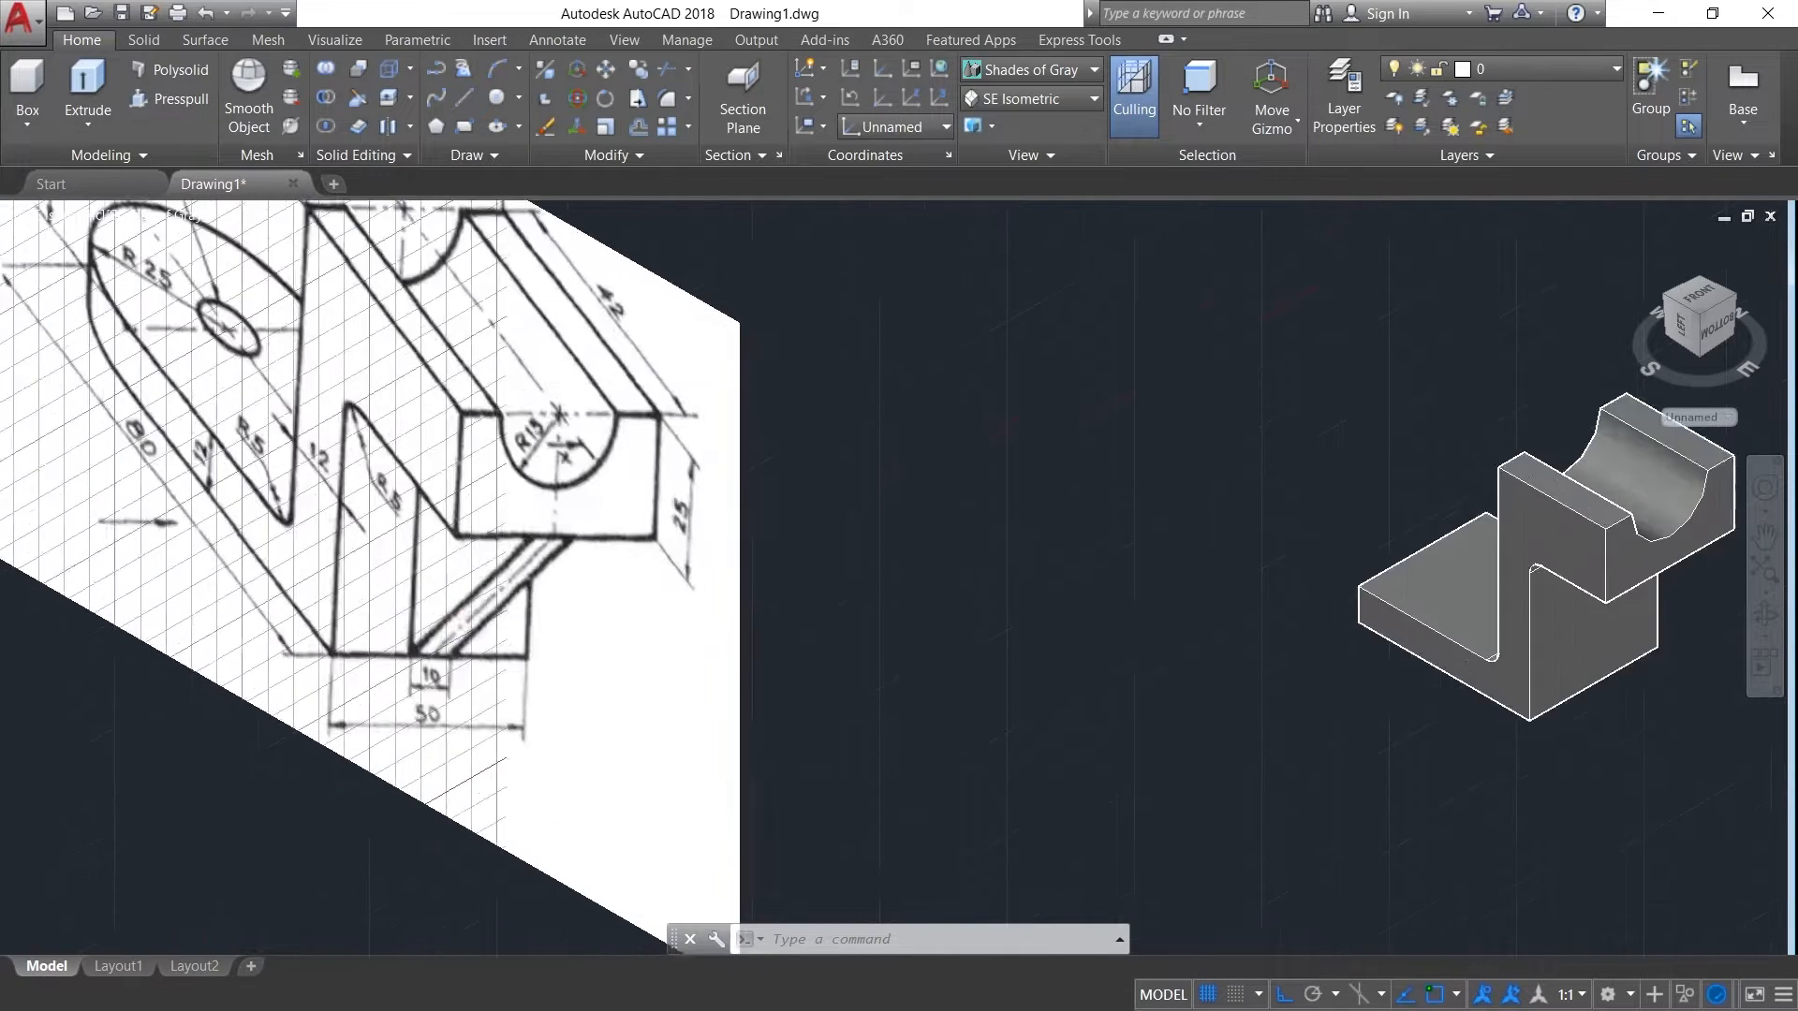
{"action": "scroll", "coordinate": [434, 630], "scroll_direction": "down", "scroll_amount": 1}
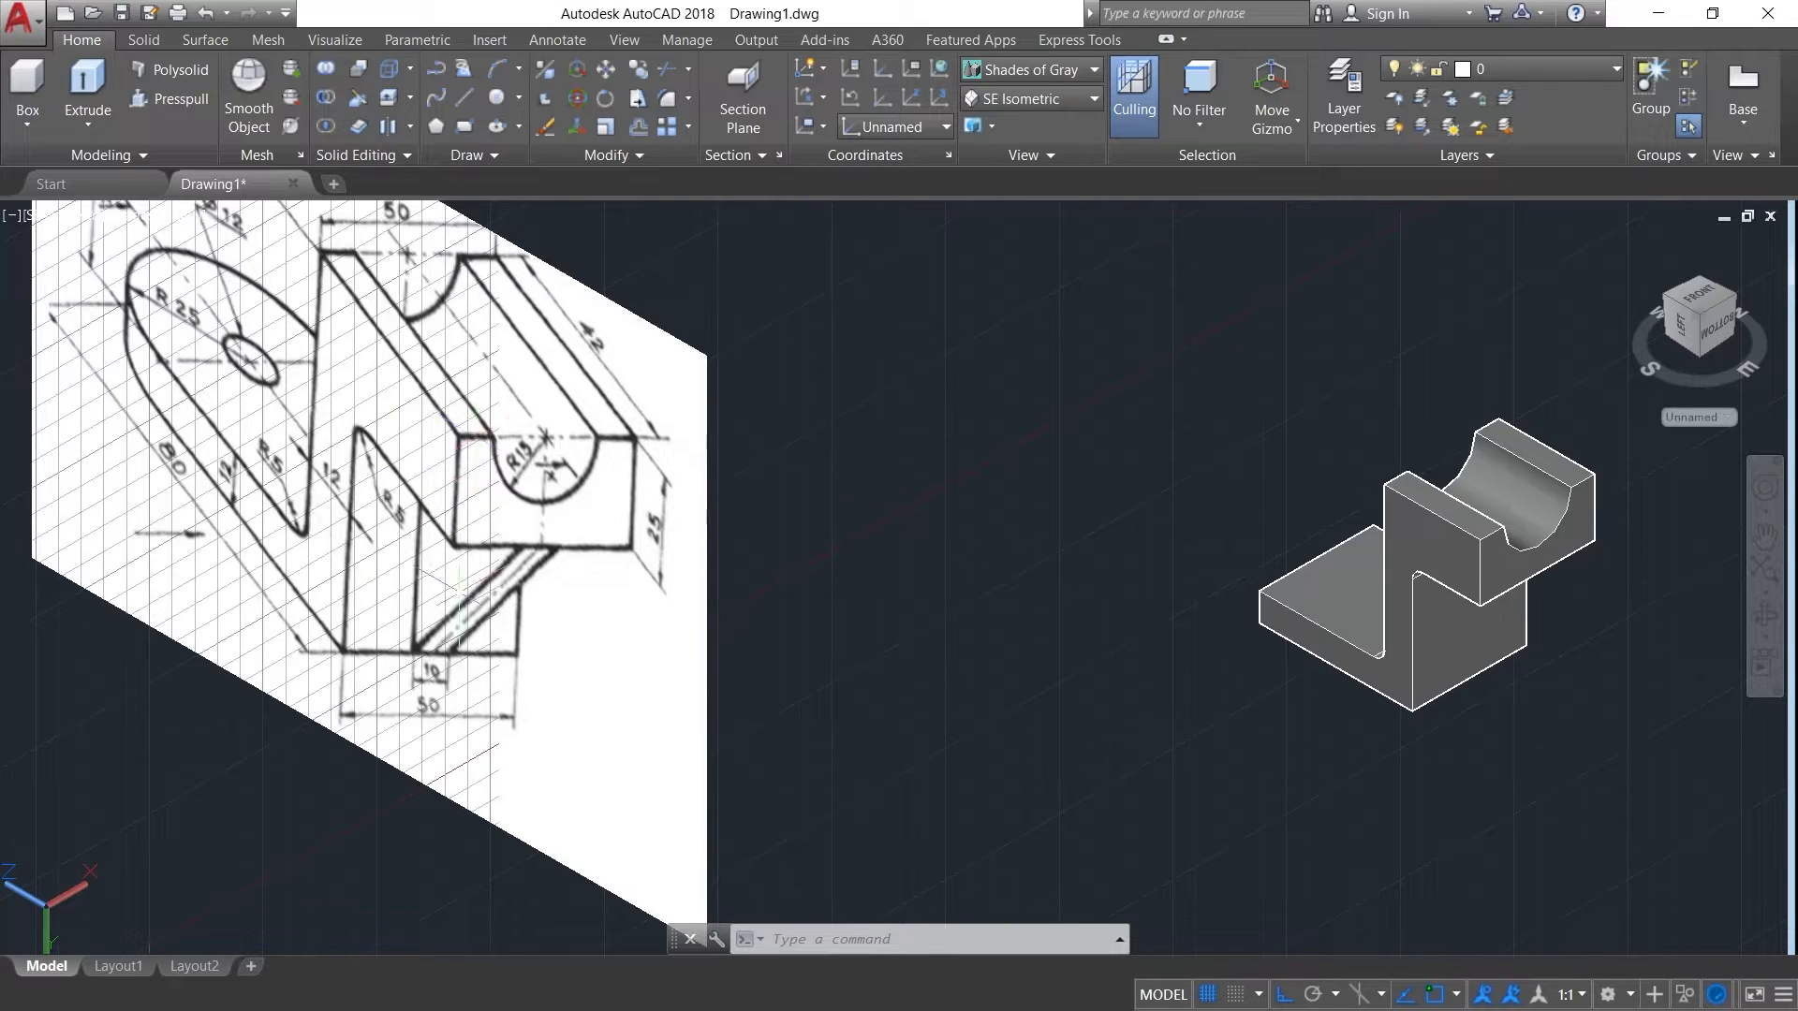
{"action": "scroll", "coordinate": [461, 582], "scroll_direction": "down", "scroll_amount": 2}
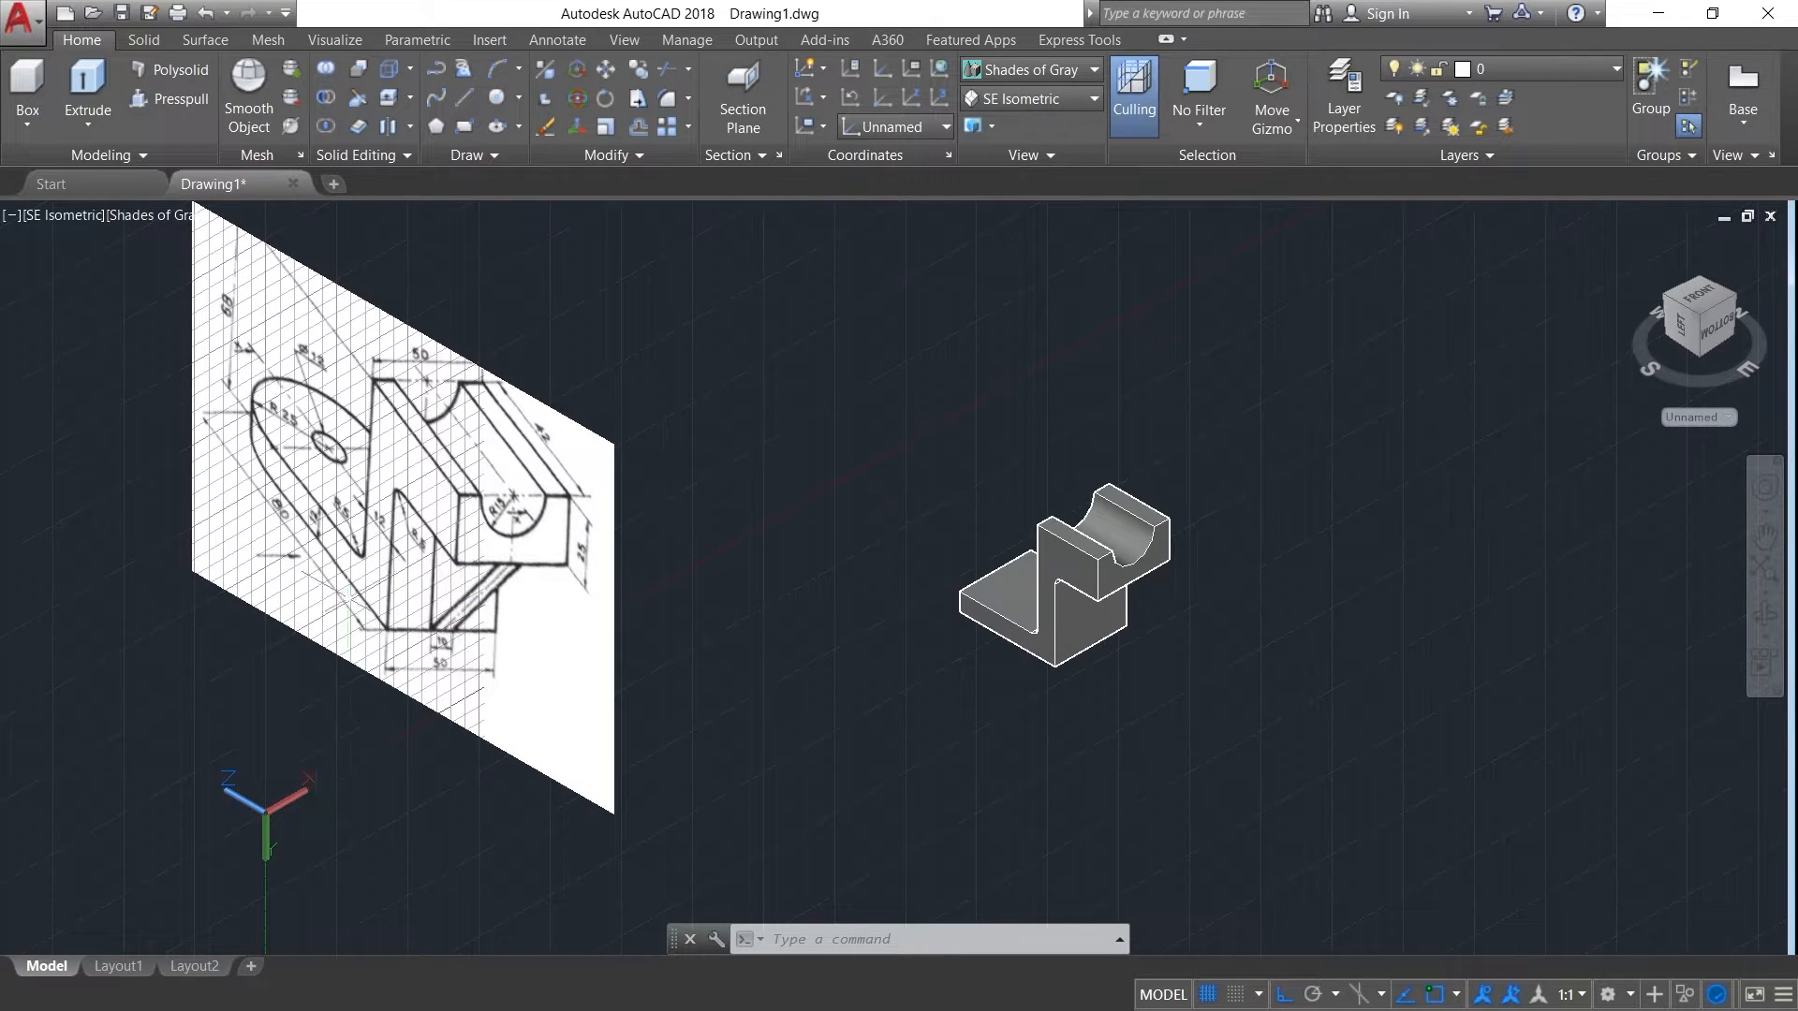
{"action": "left_click", "coordinate": [247, 803]}
{"action": "left_click", "coordinate": [219, 786]}
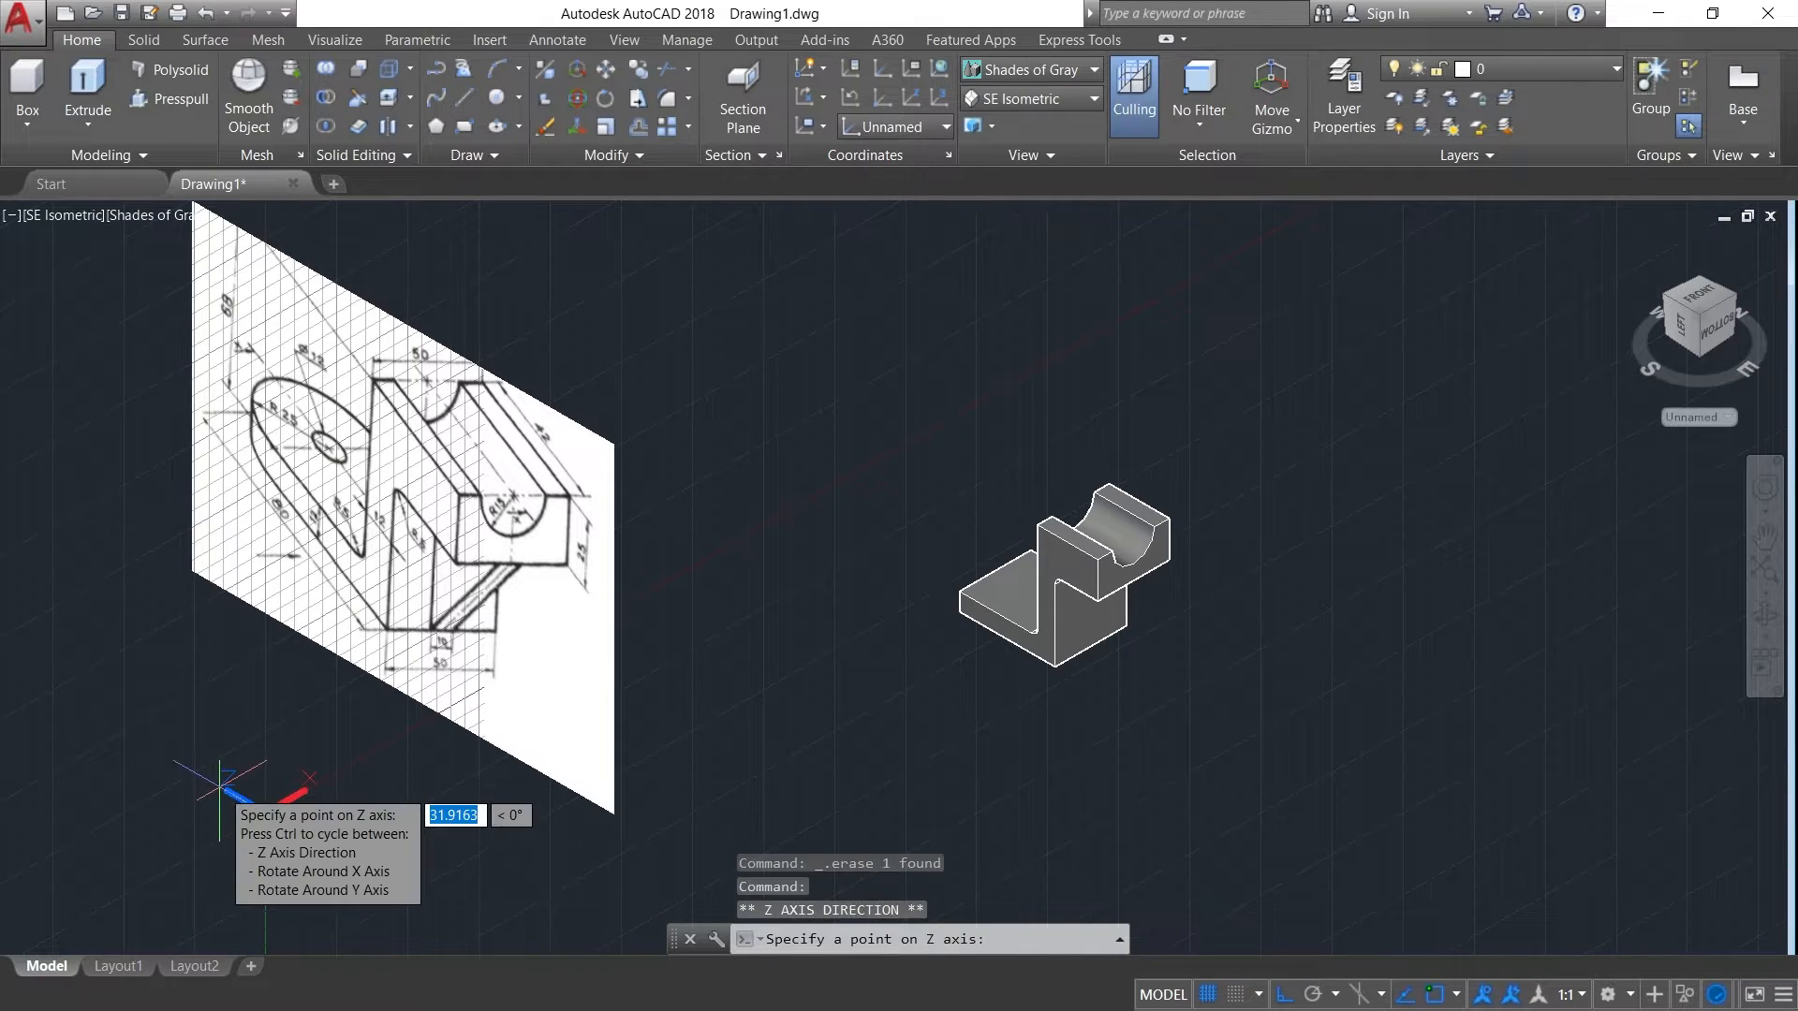
{"action": "left_click", "coordinate": [369, 777]}
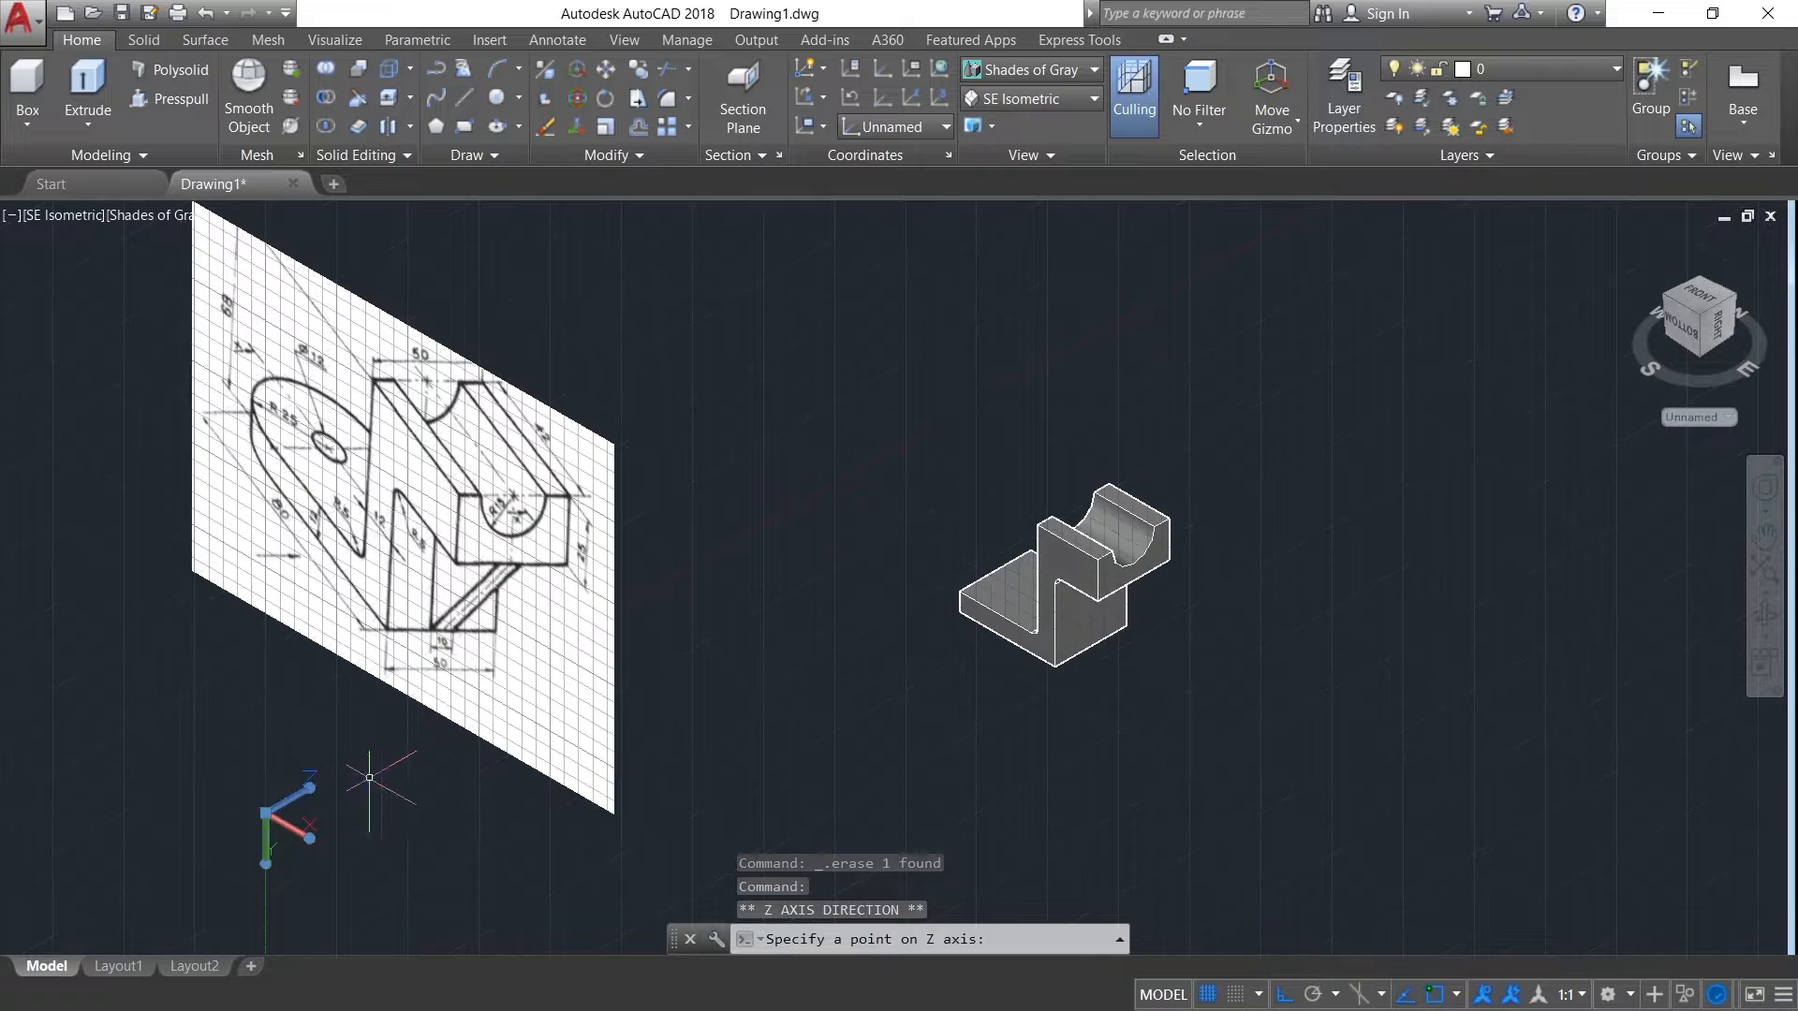
- Start the rib's polyline in open space beside the bracket with 30 in negative X and 55 down
{"action": "scroll", "coordinate": [571, 472], "scroll_direction": "up", "scroll_amount": 2}
{"action": "type", "text": "pl"}
{"action": "key", "text": "Return"}
{"action": "left_click", "coordinate": [989, 715]}
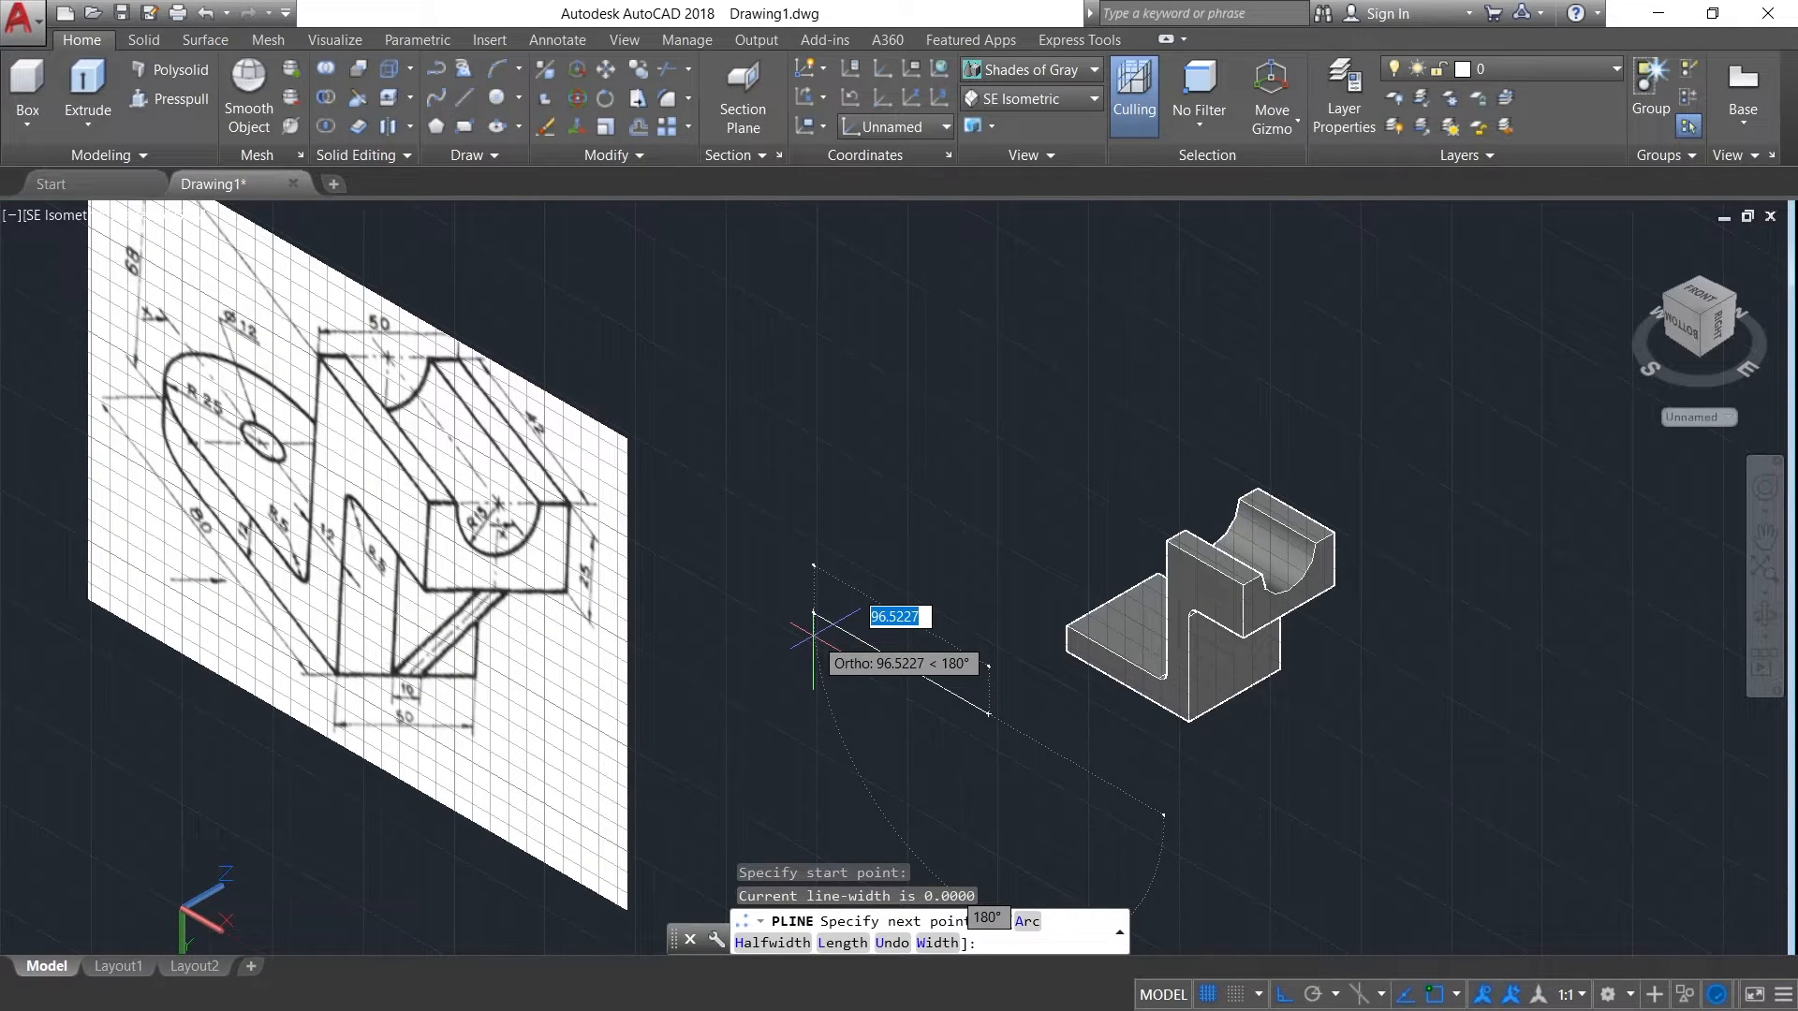
{"action": "type", "text": "30"}
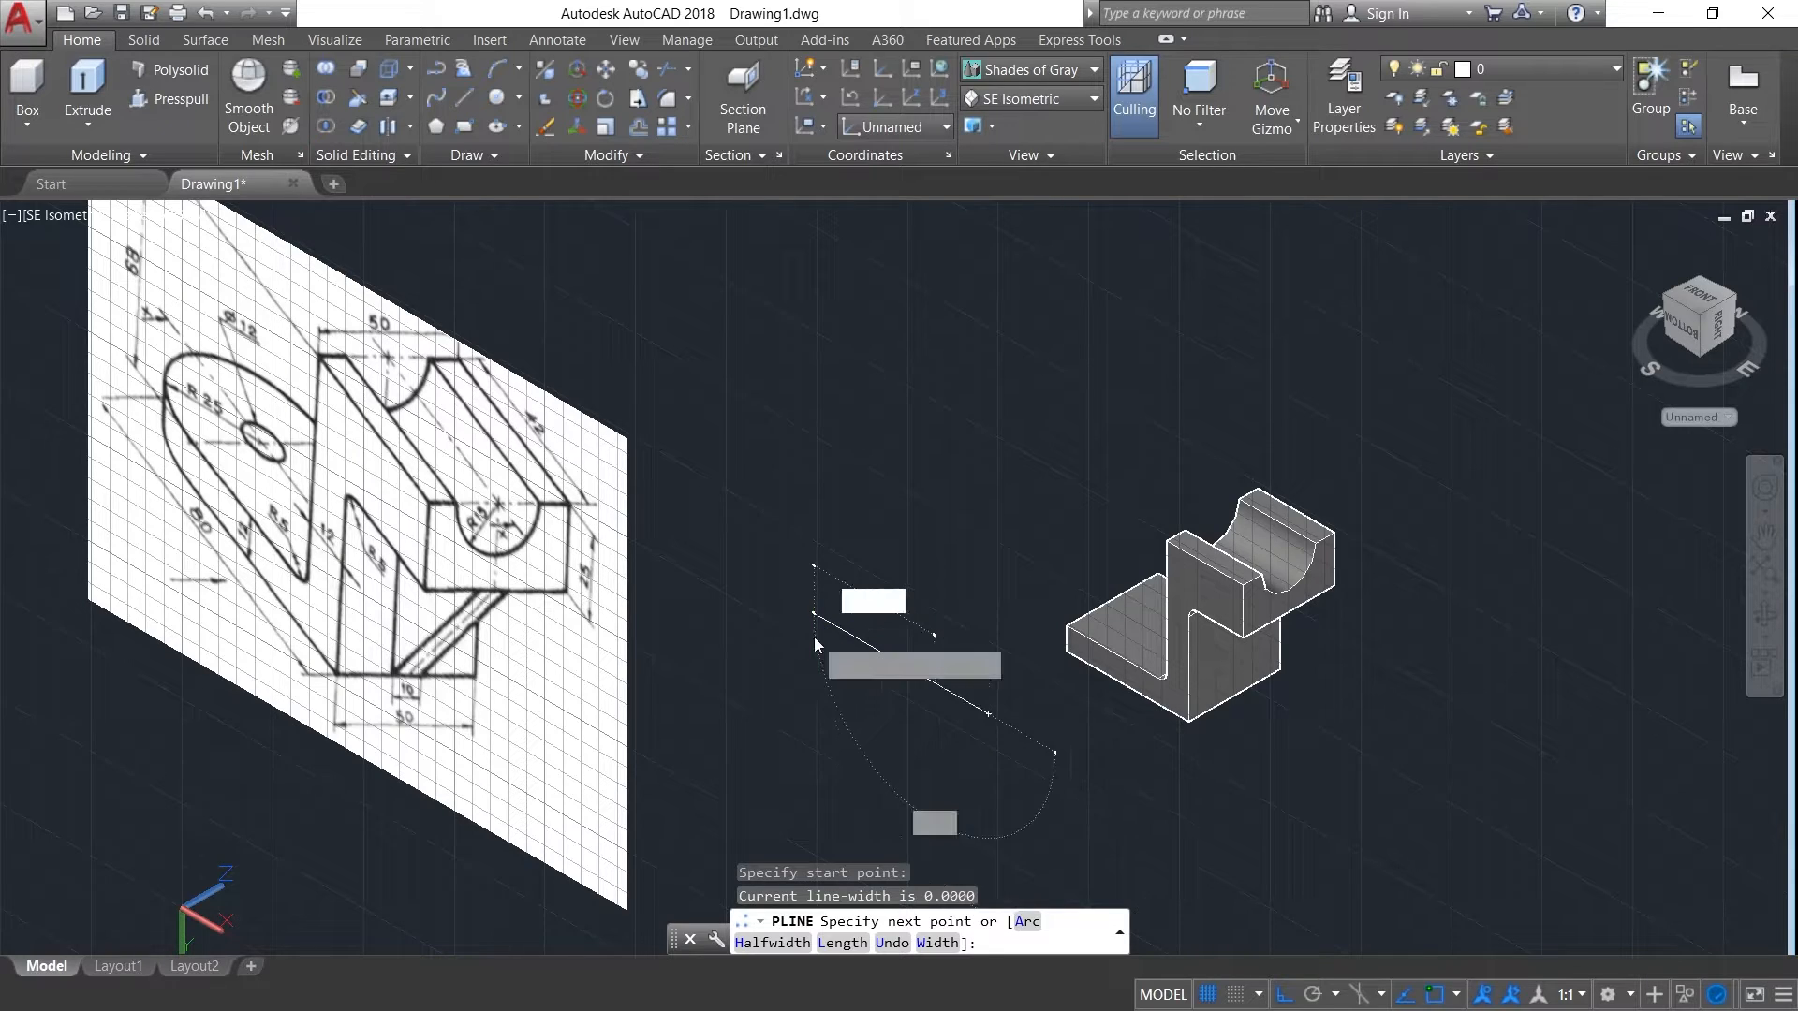
{"action": "key", "text": "Return"}
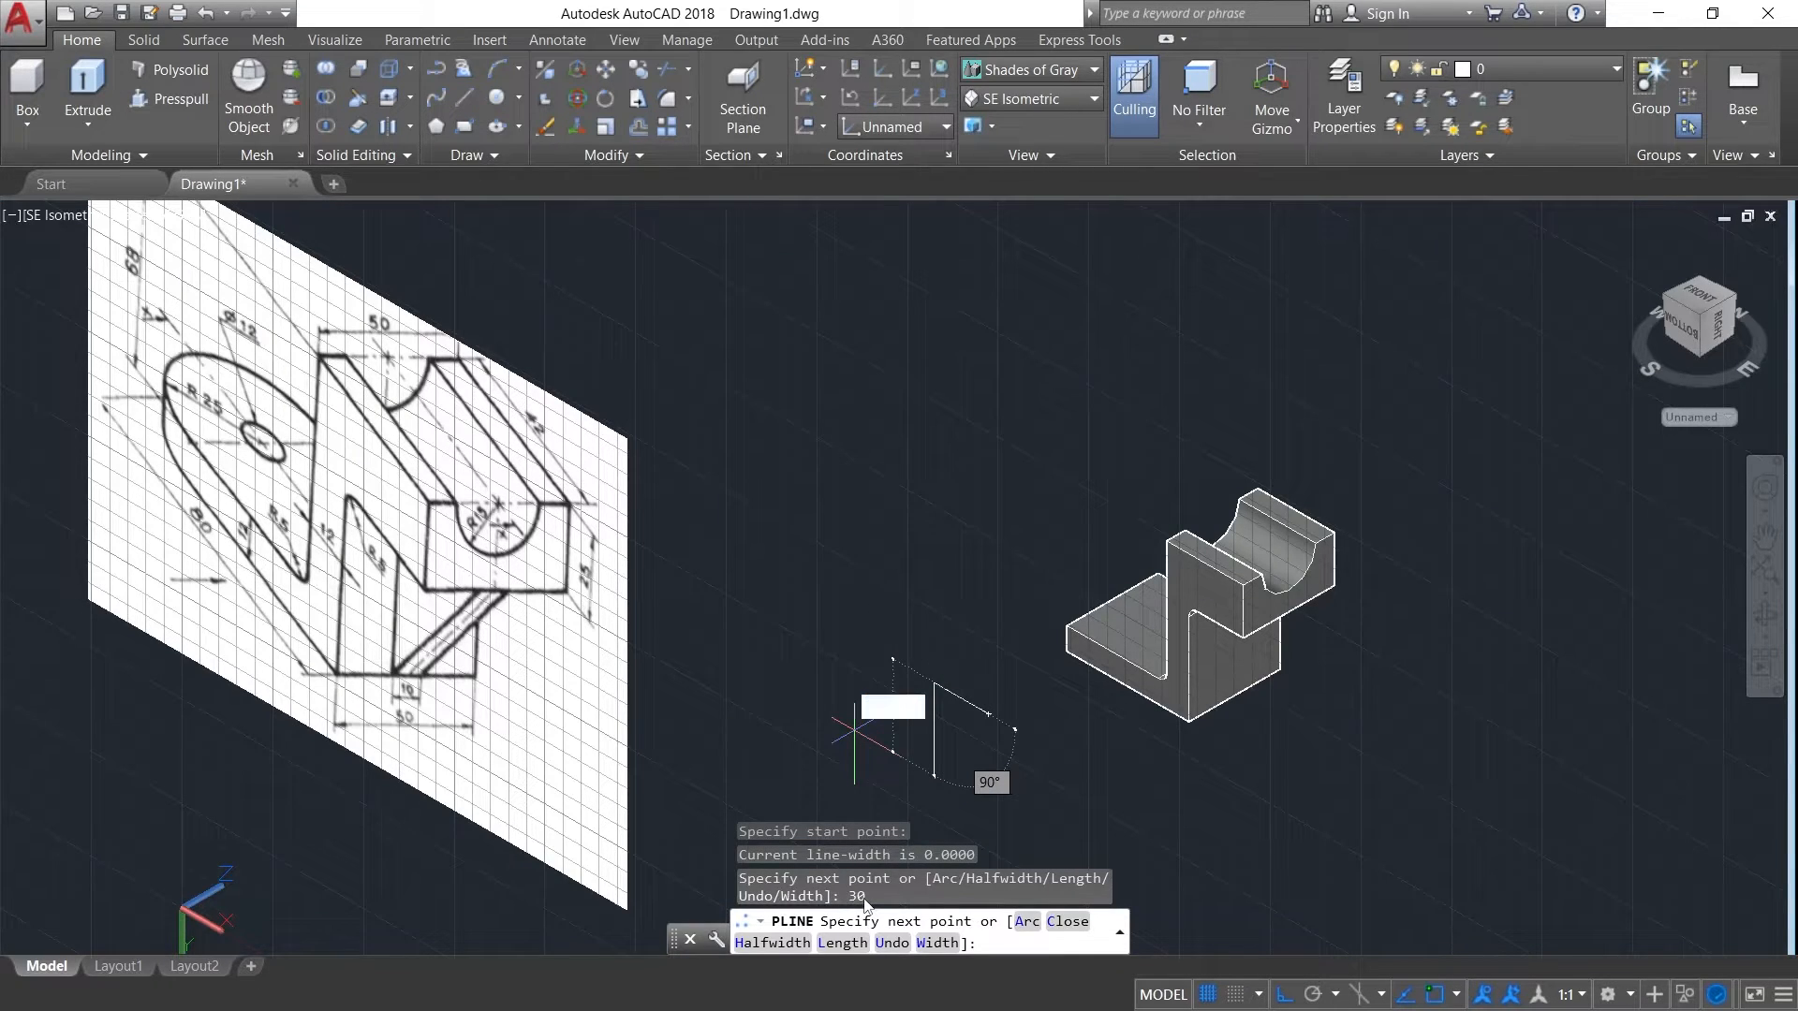
{"action": "type", "text": "55"}
{"action": "key", "text": "Return"}
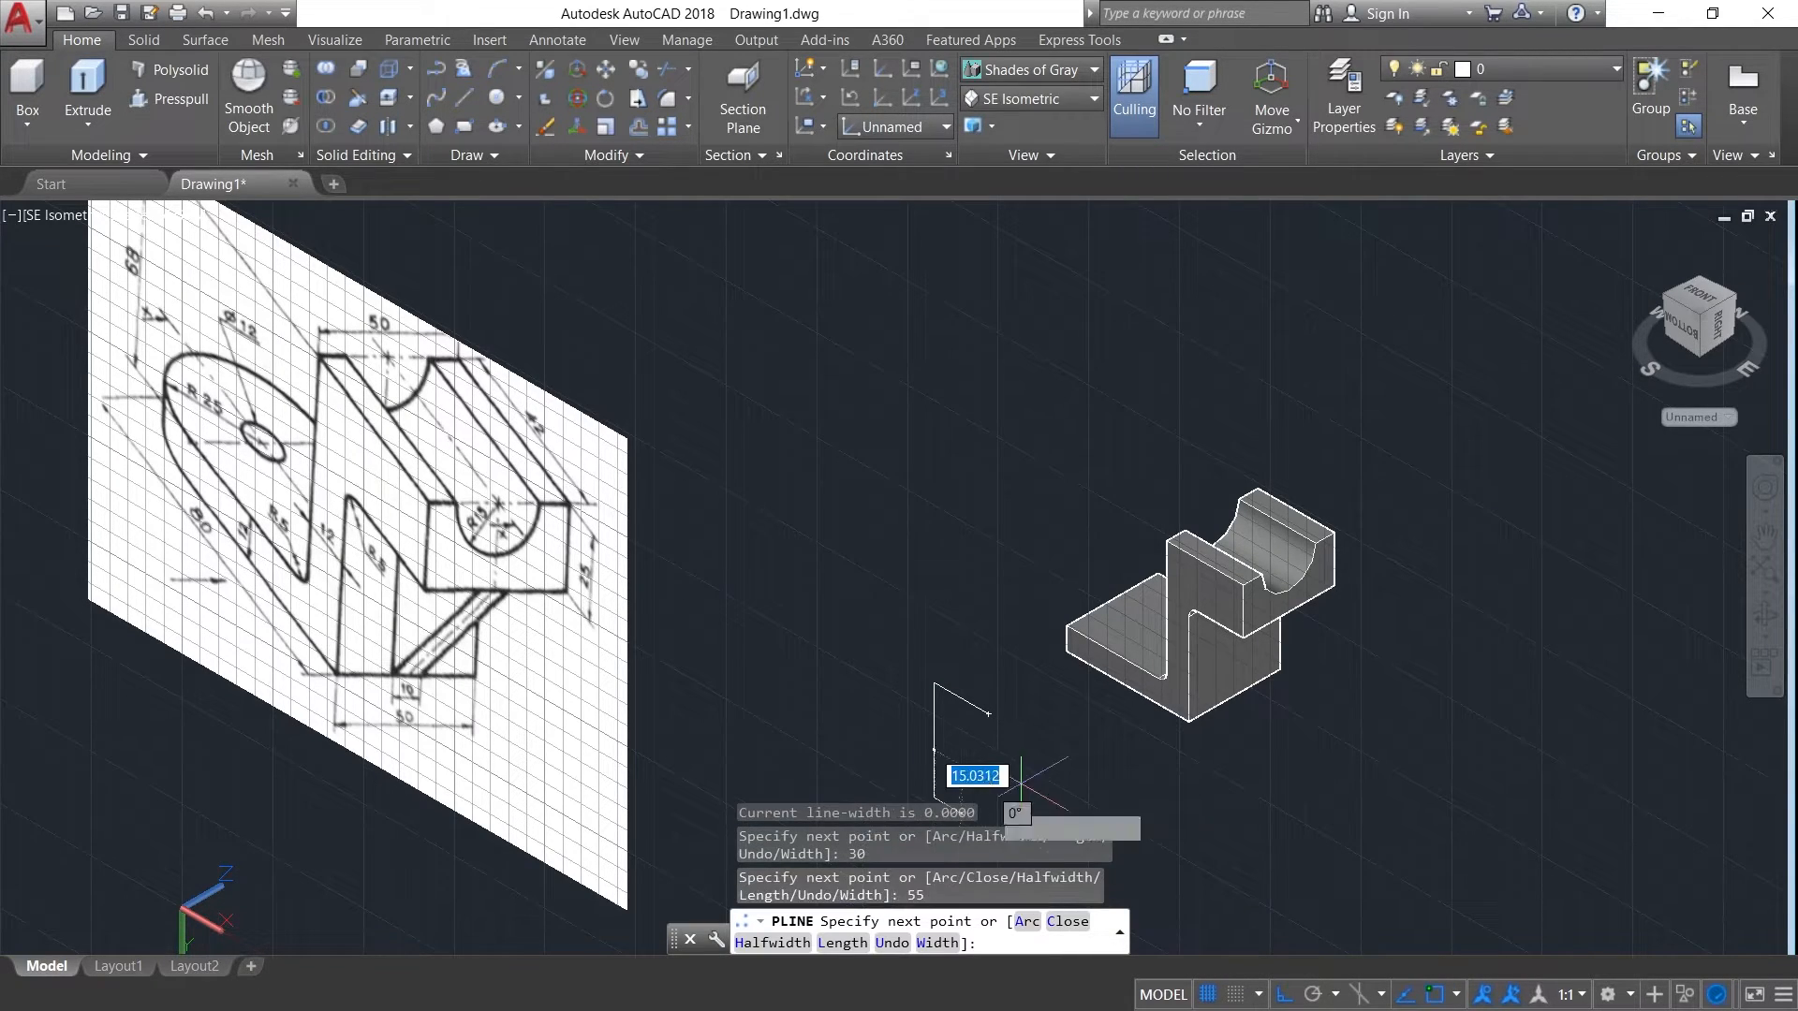
- Close the rib's triangular outline at its start point and end the polyline
{"action": "scroll", "coordinate": [1031, 729], "scroll_direction": "up", "scroll_amount": 4}
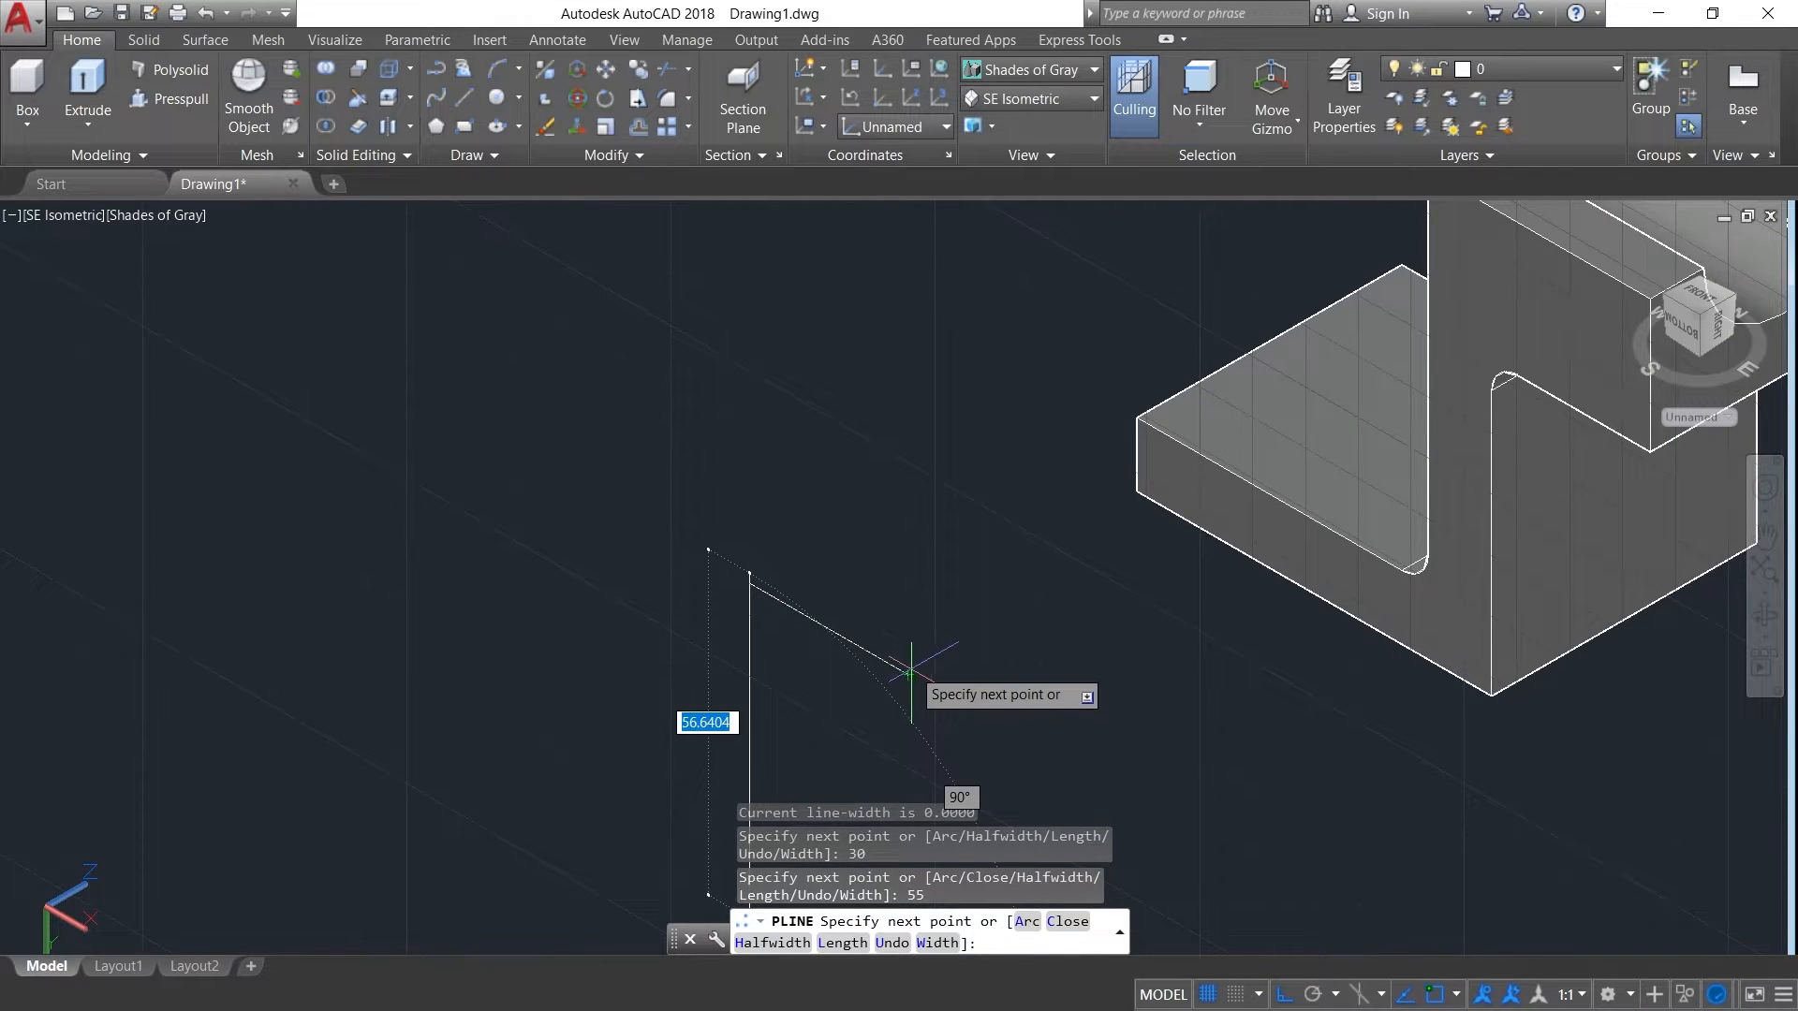
{"action": "left_click", "coordinate": [908, 674]}
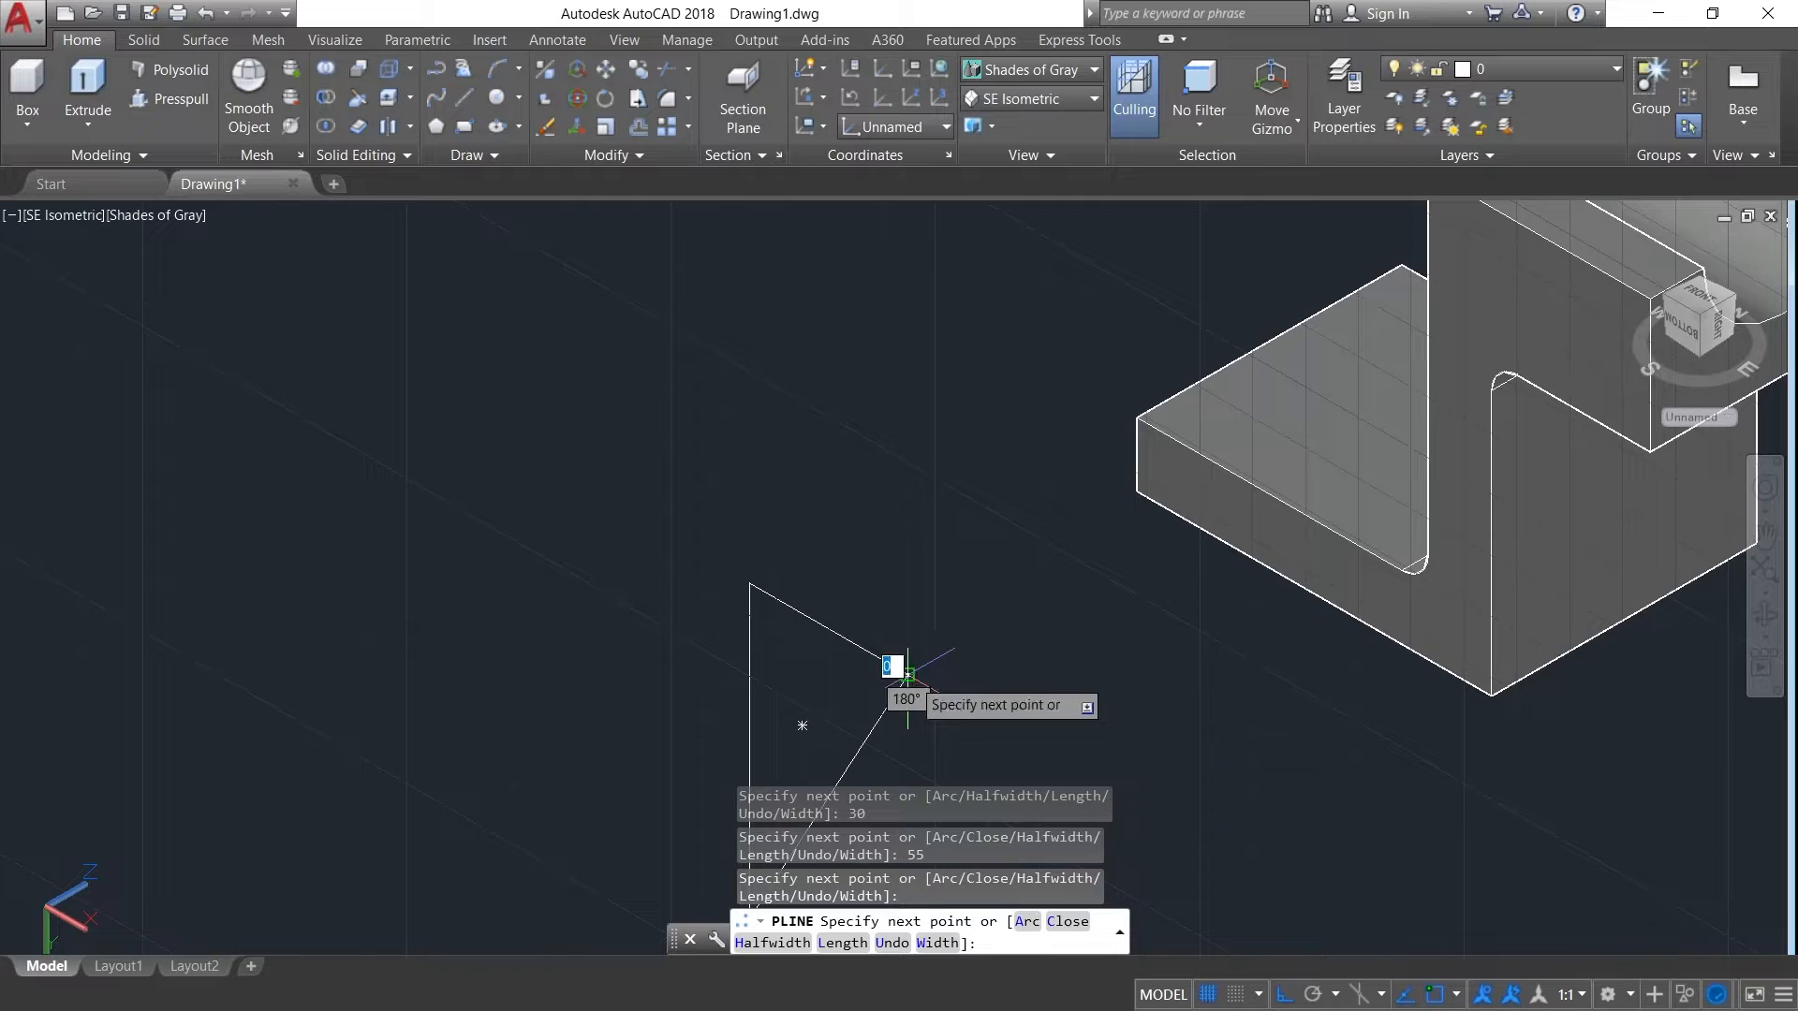
{"action": "key", "text": "Escape"}
{"action": "scroll", "coordinate": [936, 699], "scroll_direction": "down", "scroll_amount": 2}
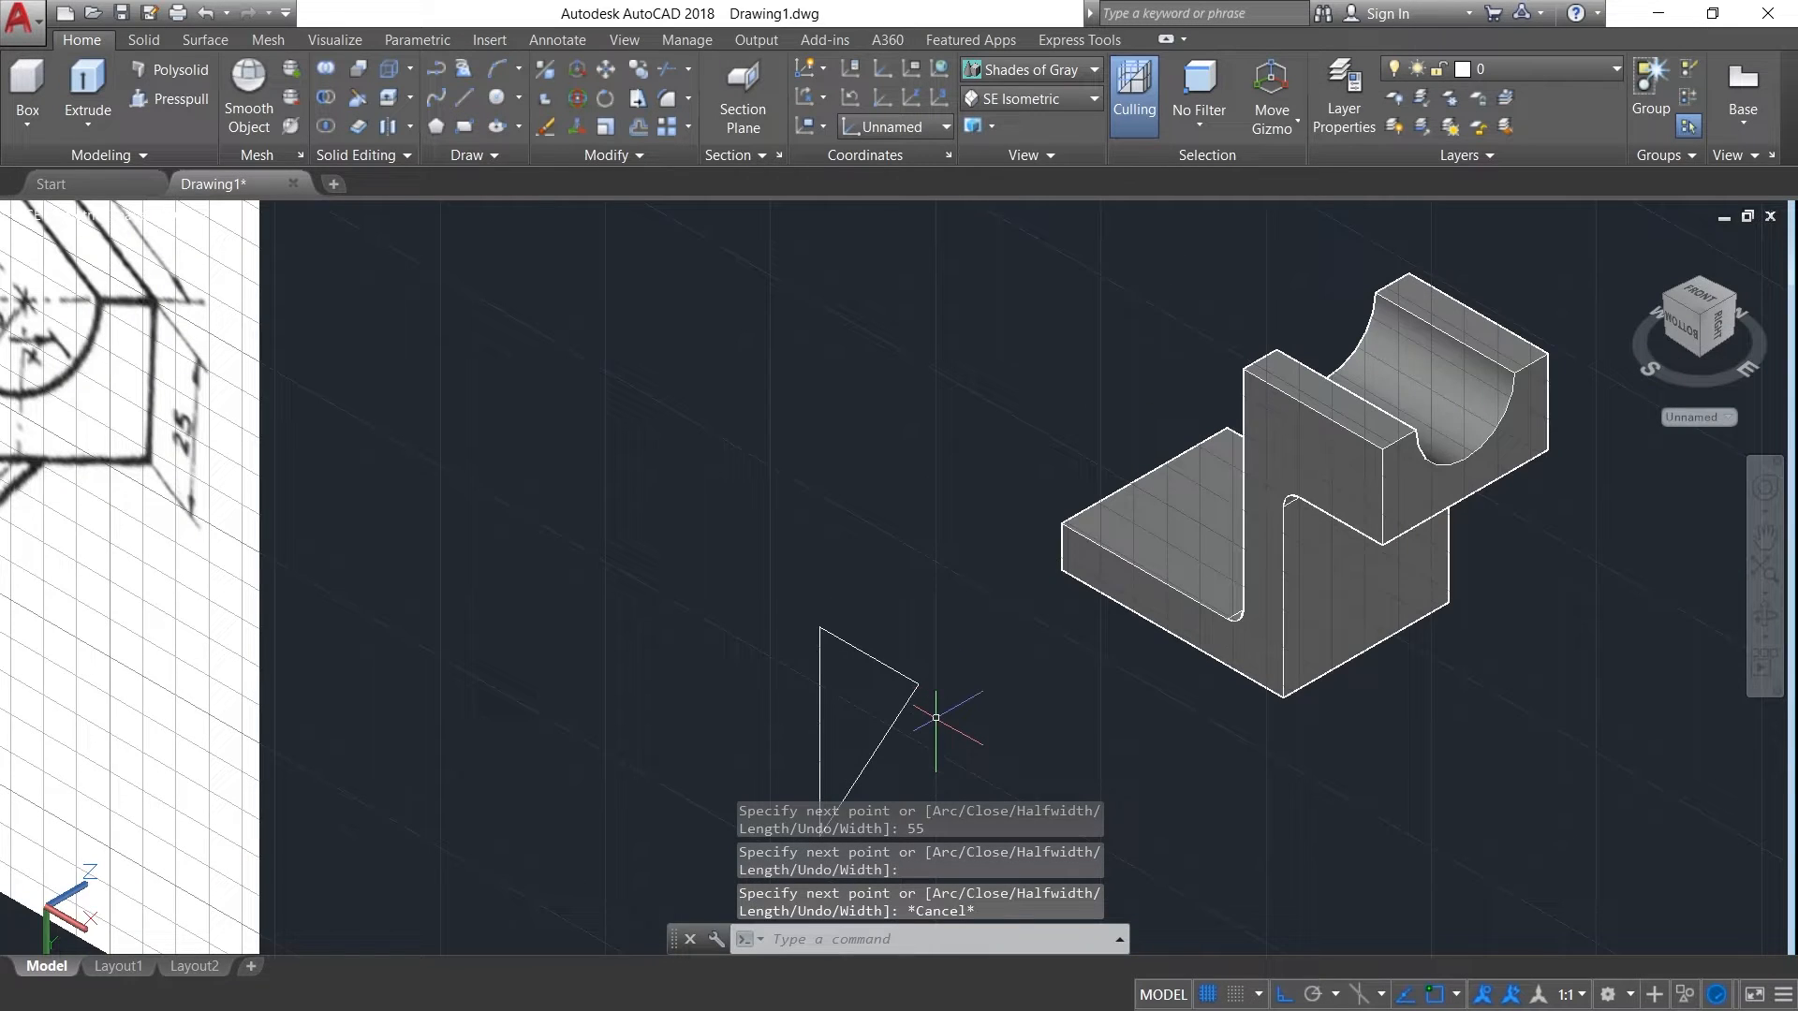
{"action": "middle_click_drag", "start_coordinate": [935, 718], "coordinate": [916, 558]}
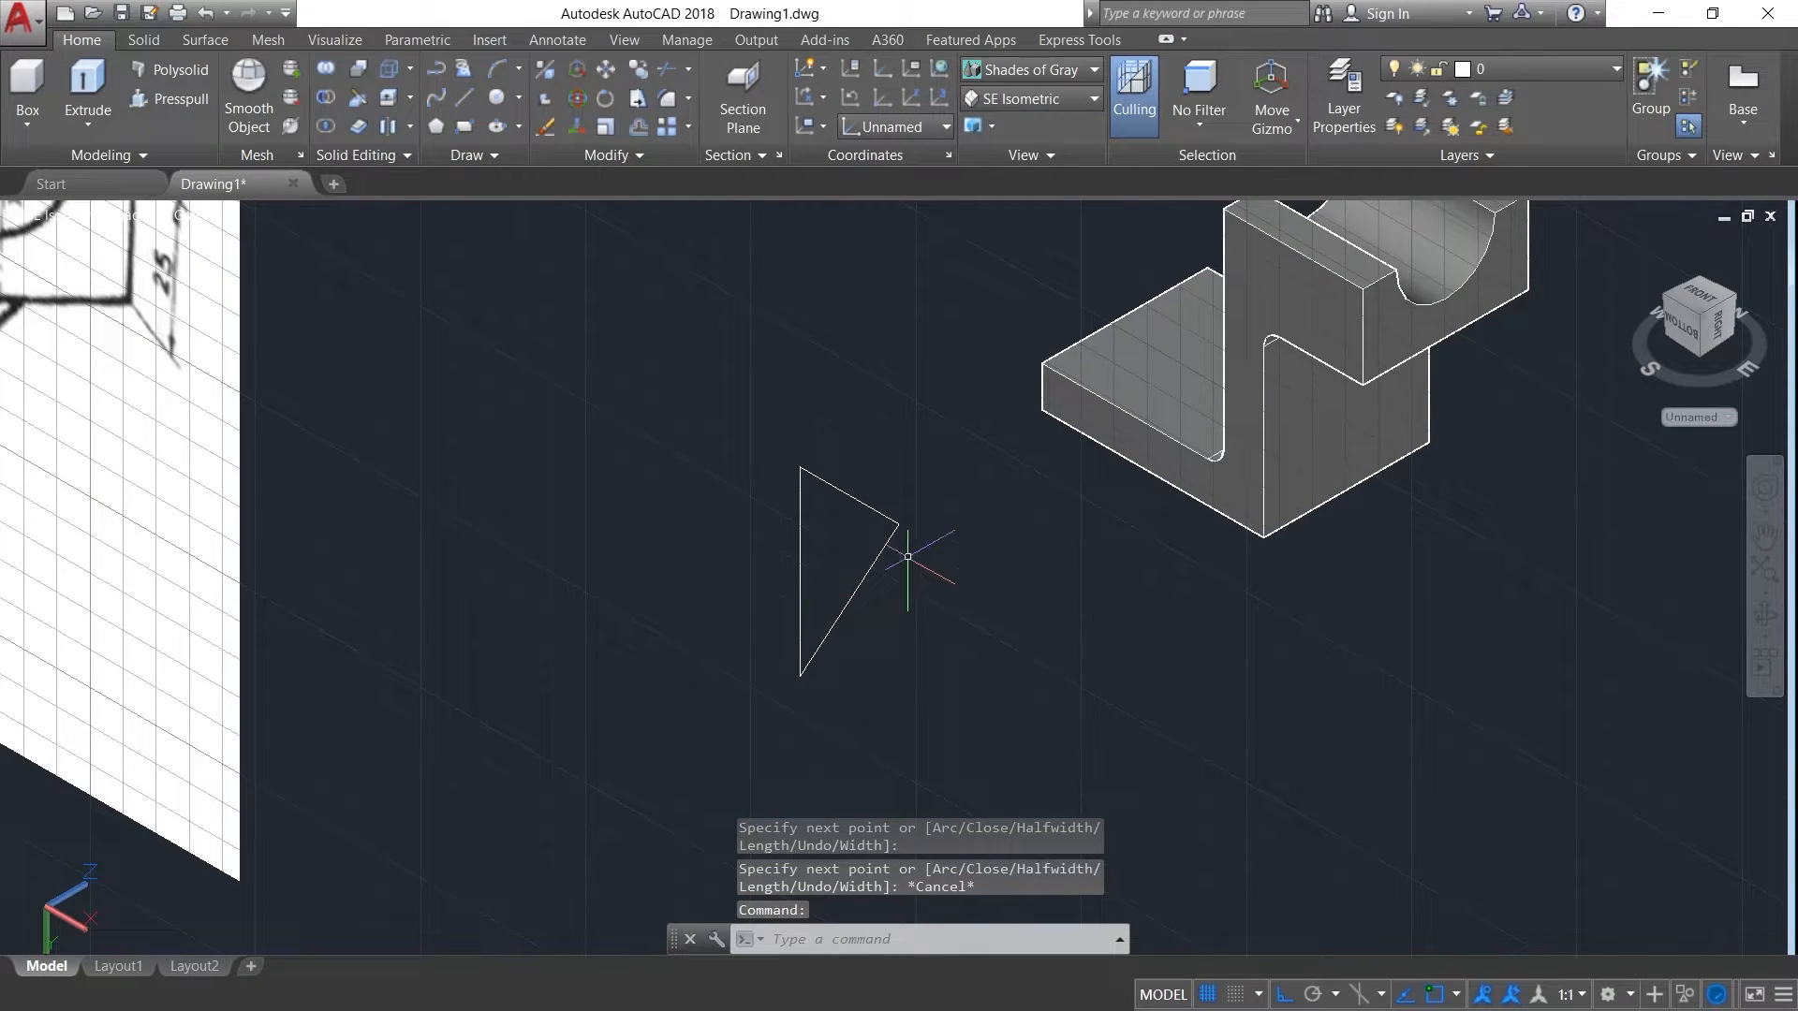
- Extrude the rib's triangular outline 10 with Presspull, across the bracket's width direction
{"action": "left_click", "coordinate": [188, 96]}
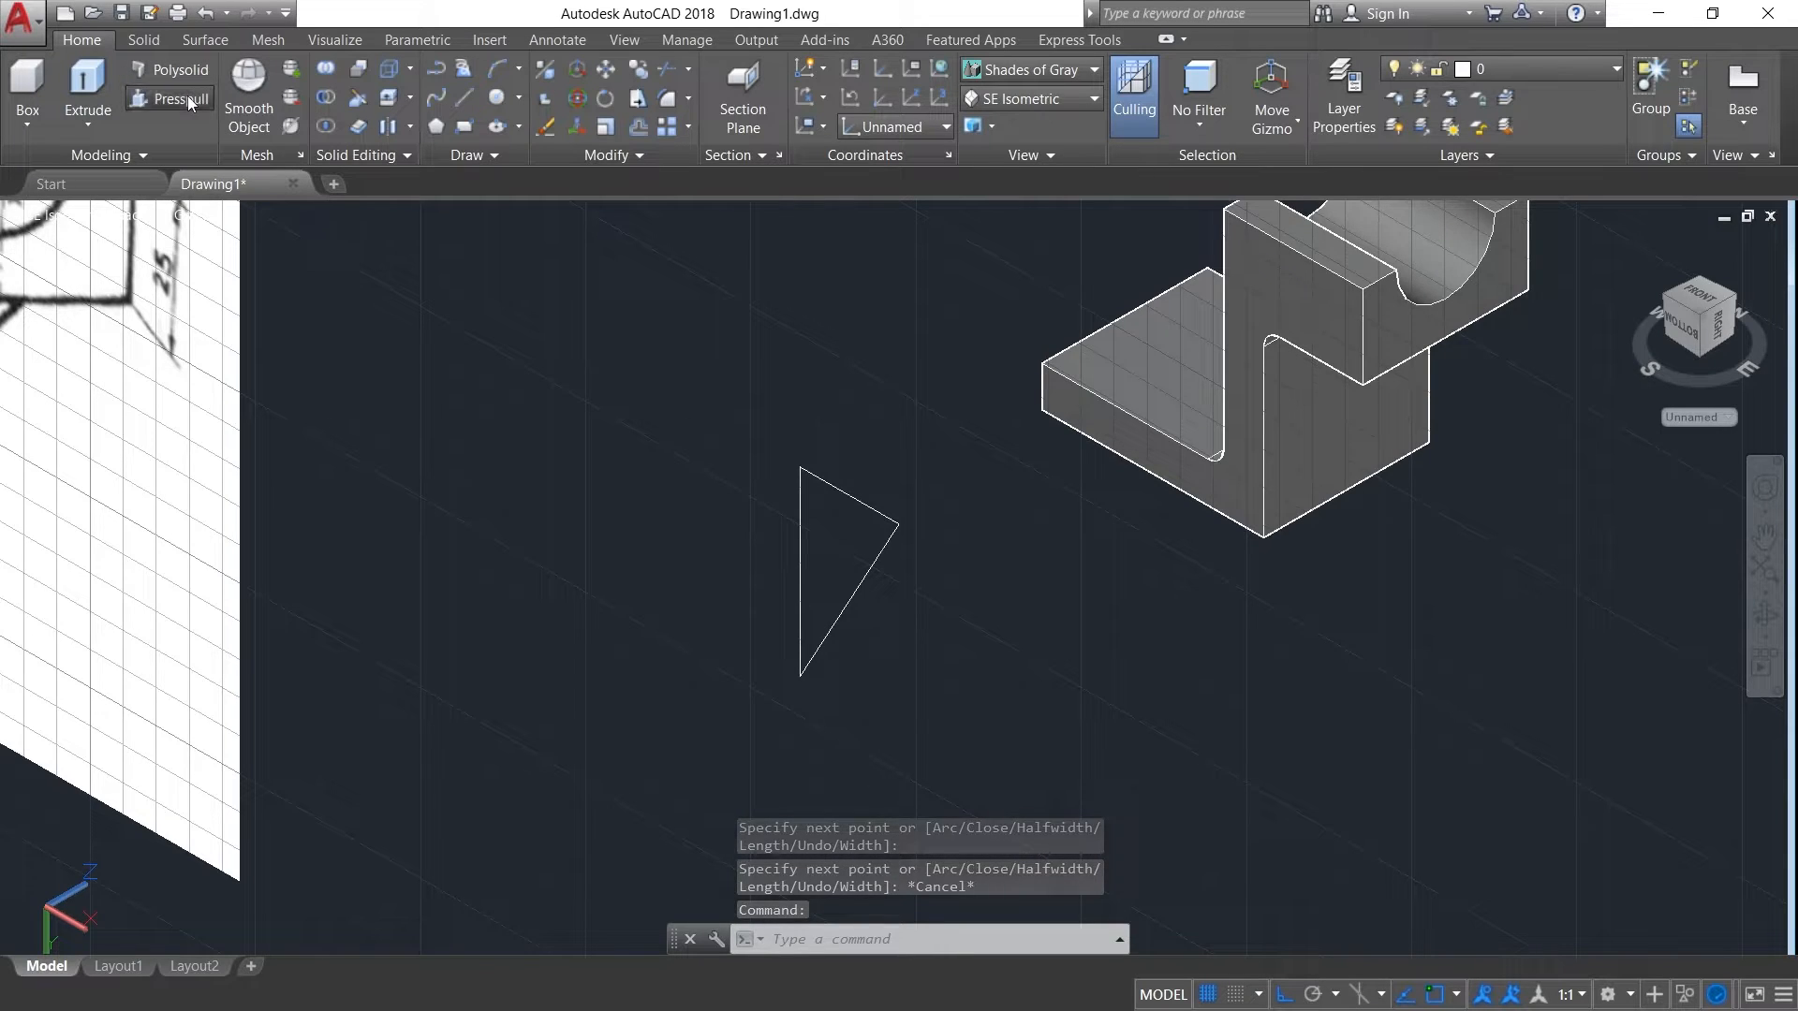
{"action": "left_click", "coordinate": [834, 556]}
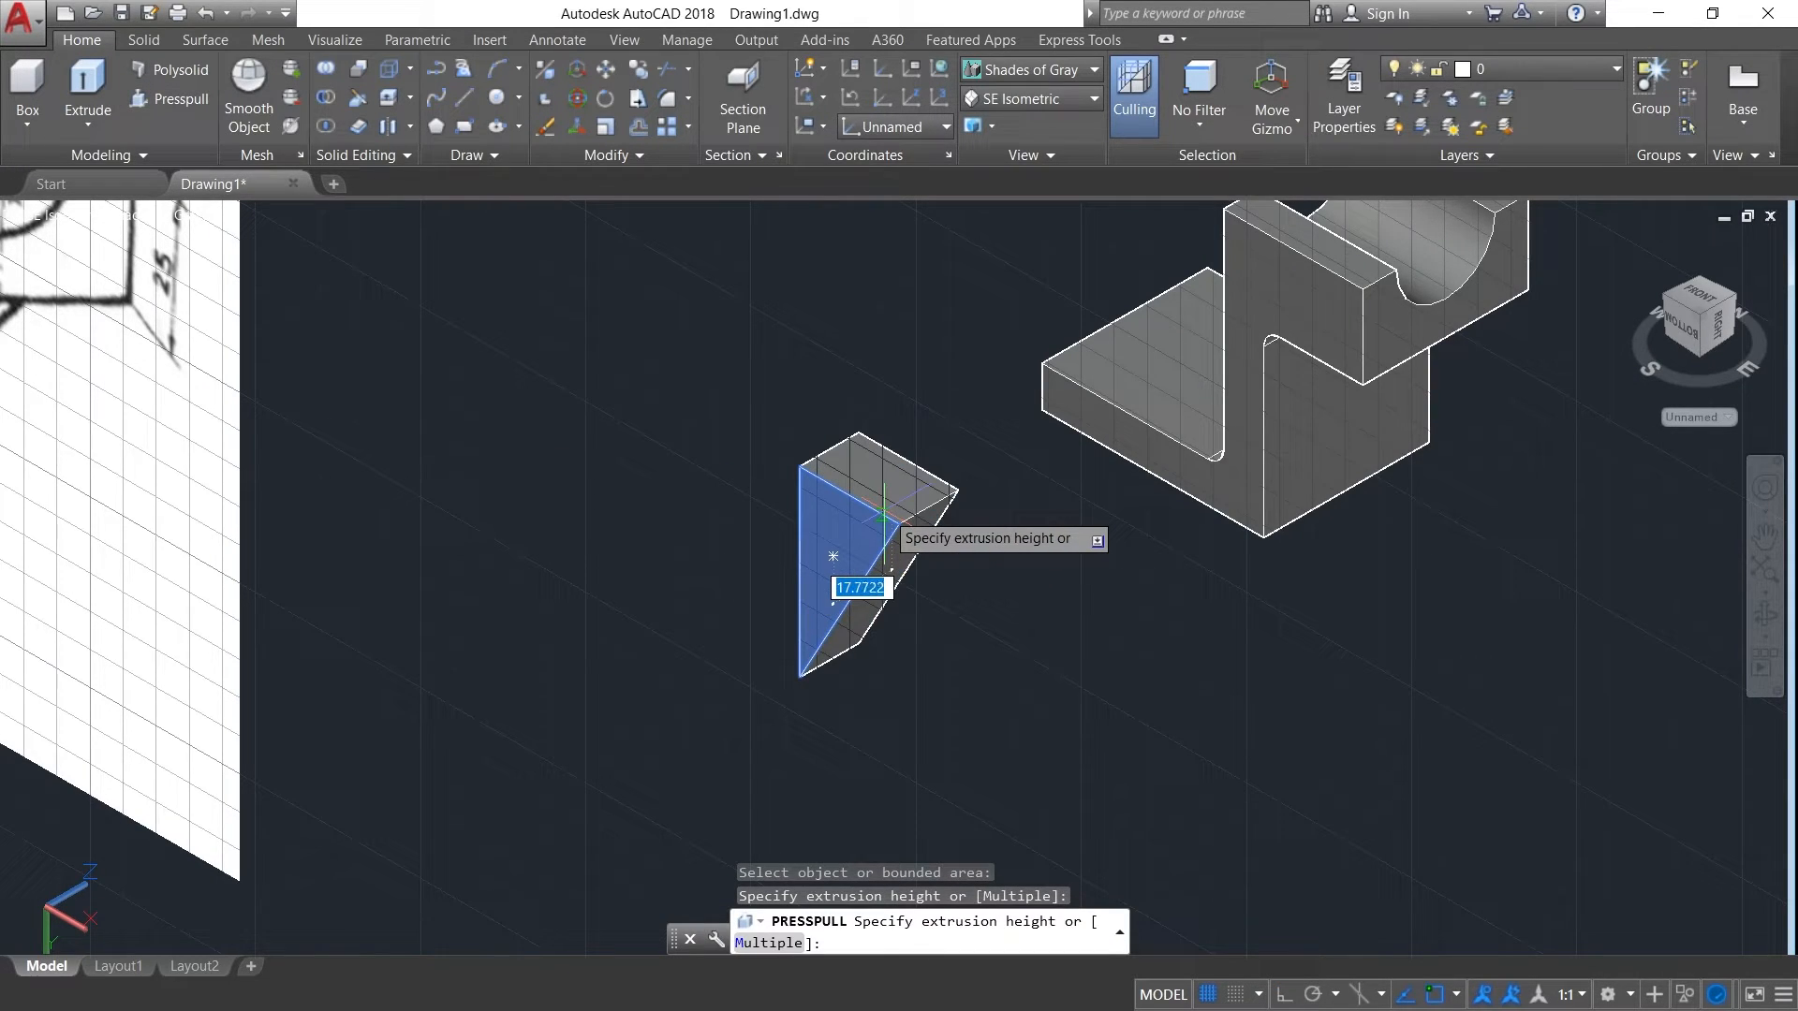
{"action": "type", "text": "10"}
{"action": "key", "text": "Return"}
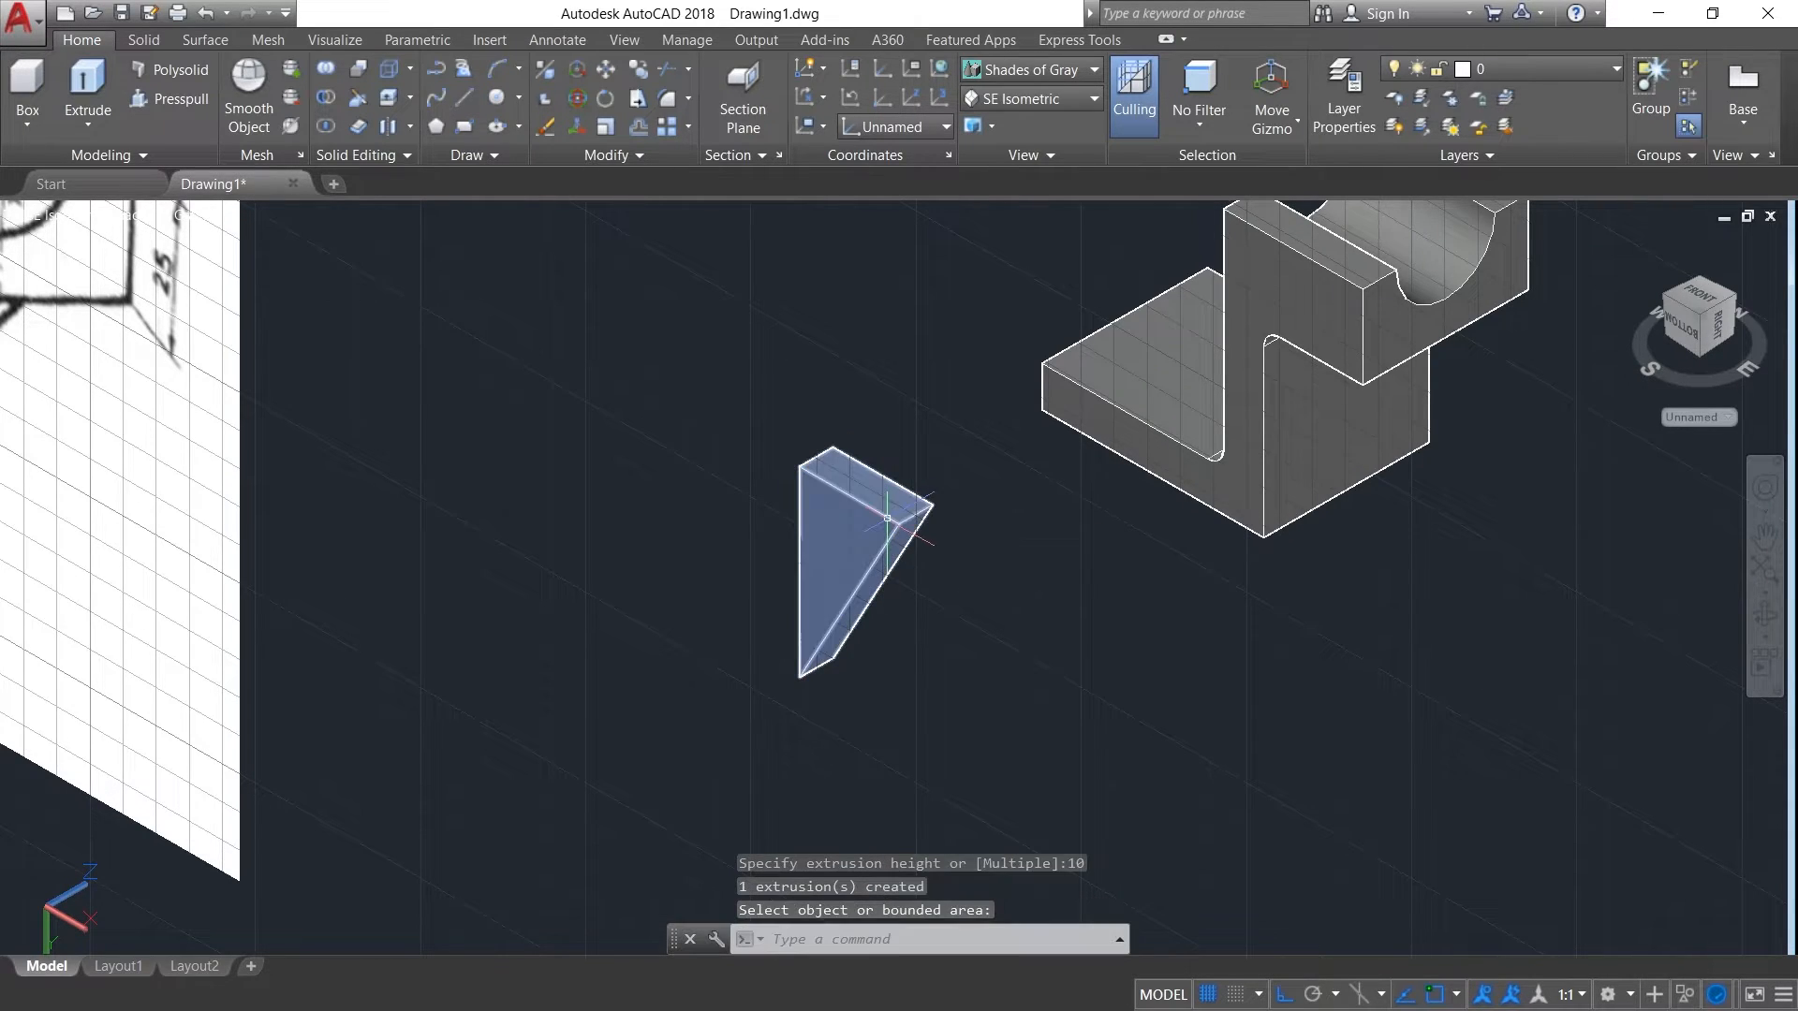
- Move the rib and its outline from the midpoint of its short bottom edge to the midpoint of the bracket's bottom edge beneath the groove
{"action": "left_click", "coordinate": [606, 68]}
{"action": "left_click", "coordinate": [947, 414]}
{"action": "left_click", "coordinate": [788, 701]}
{"action": "key", "text": "Return"}
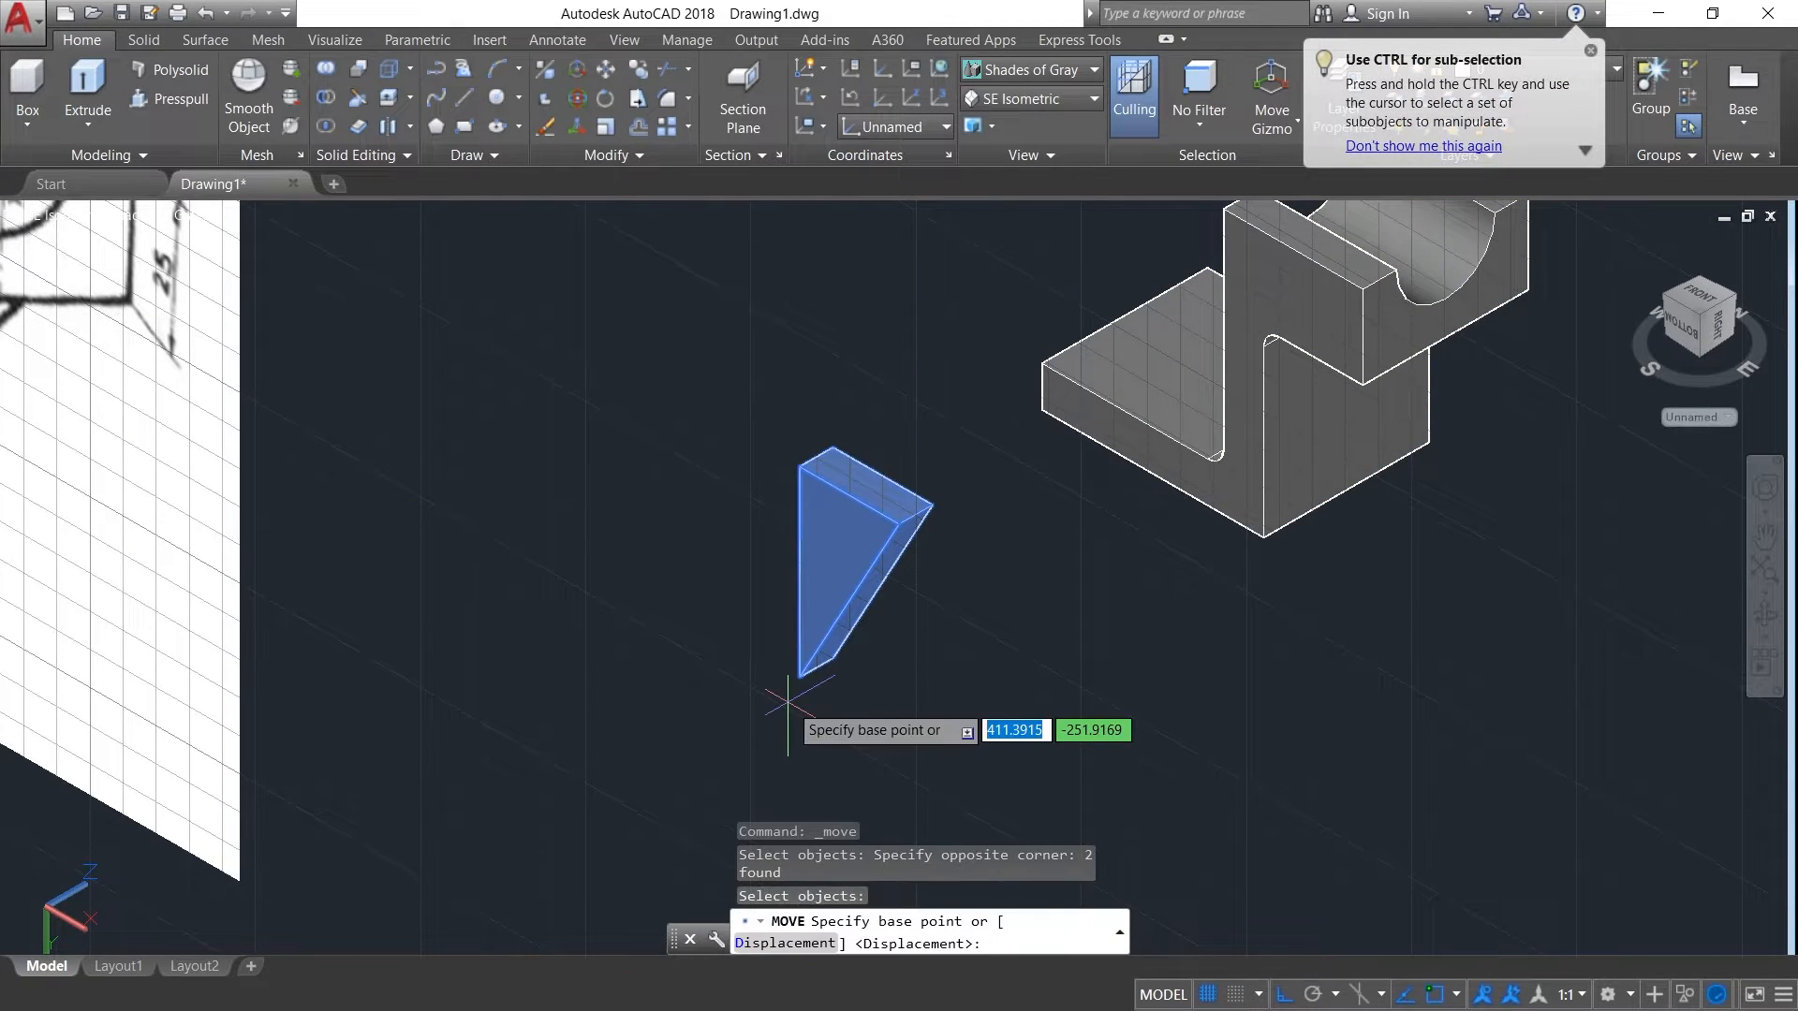
{"action": "scroll", "coordinate": [802, 674], "scroll_direction": "up", "scroll_amount": 5}
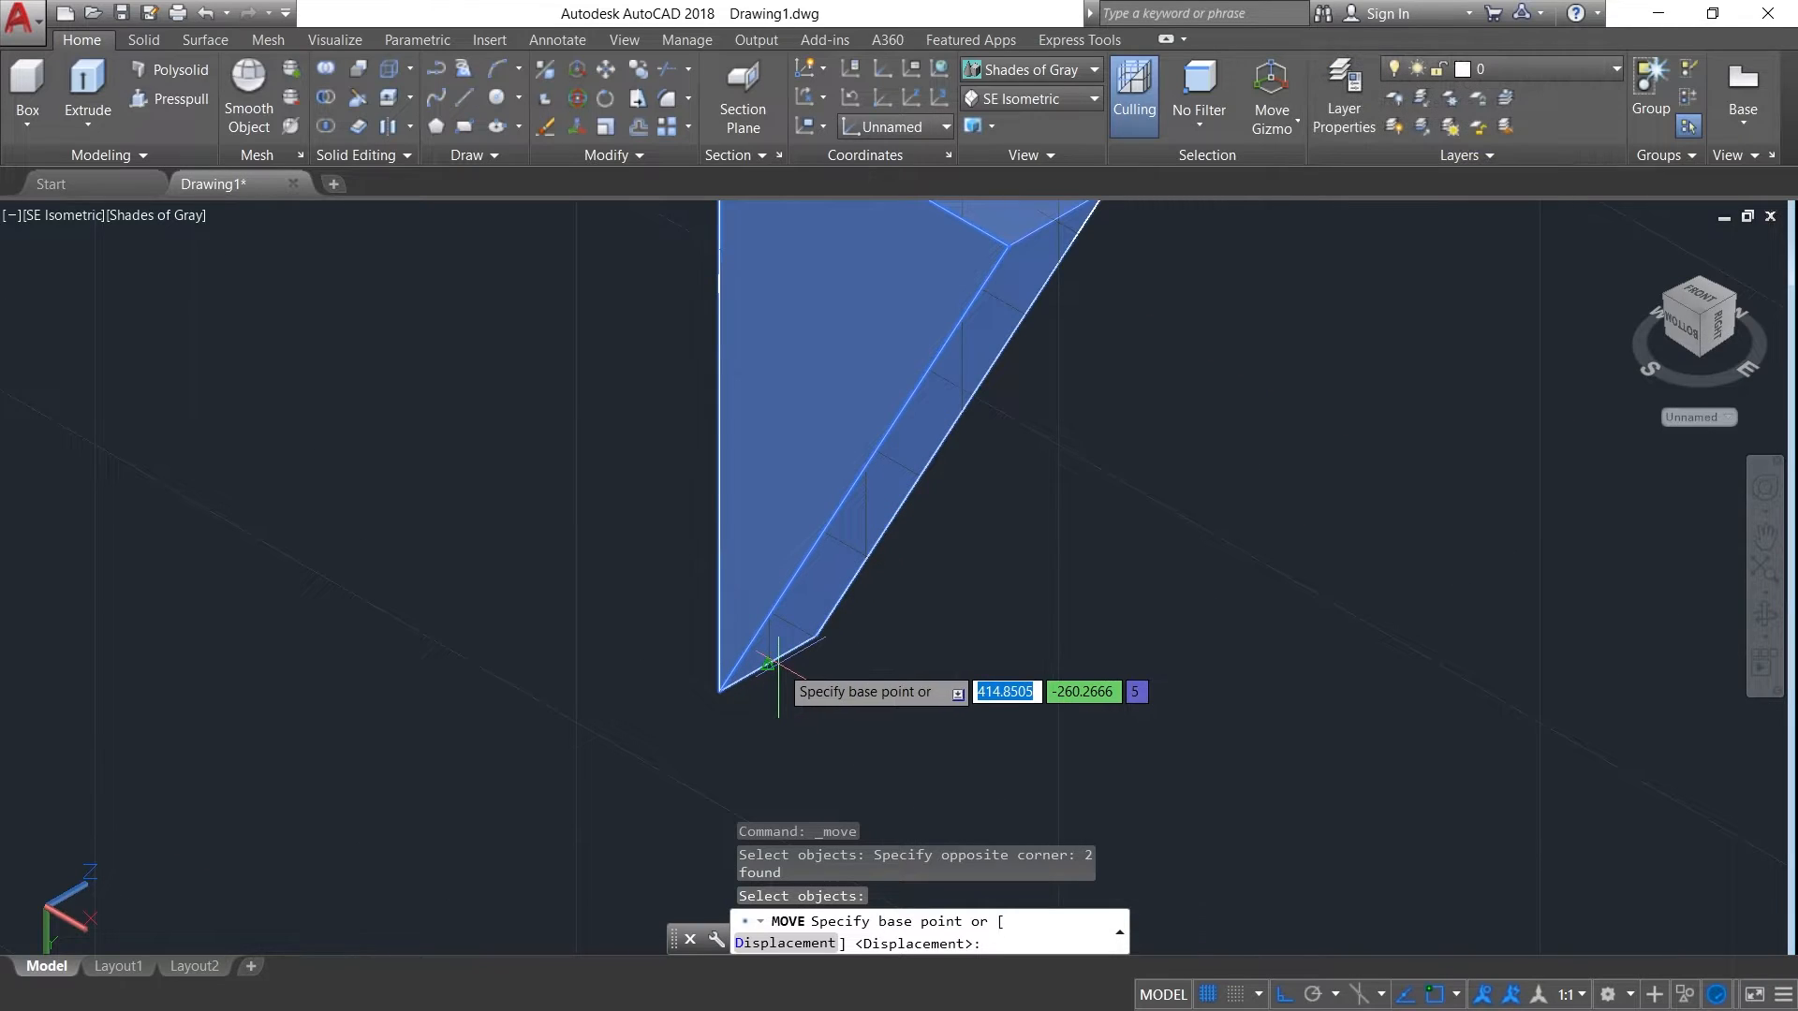
{"action": "left_click", "coordinate": [725, 686]}
{"action": "scroll", "coordinate": [1187, 646], "scroll_direction": "down", "scroll_amount": 2}
{"action": "scroll", "coordinate": [1187, 646], "scroll_direction": "down", "scroll_amount": 2}
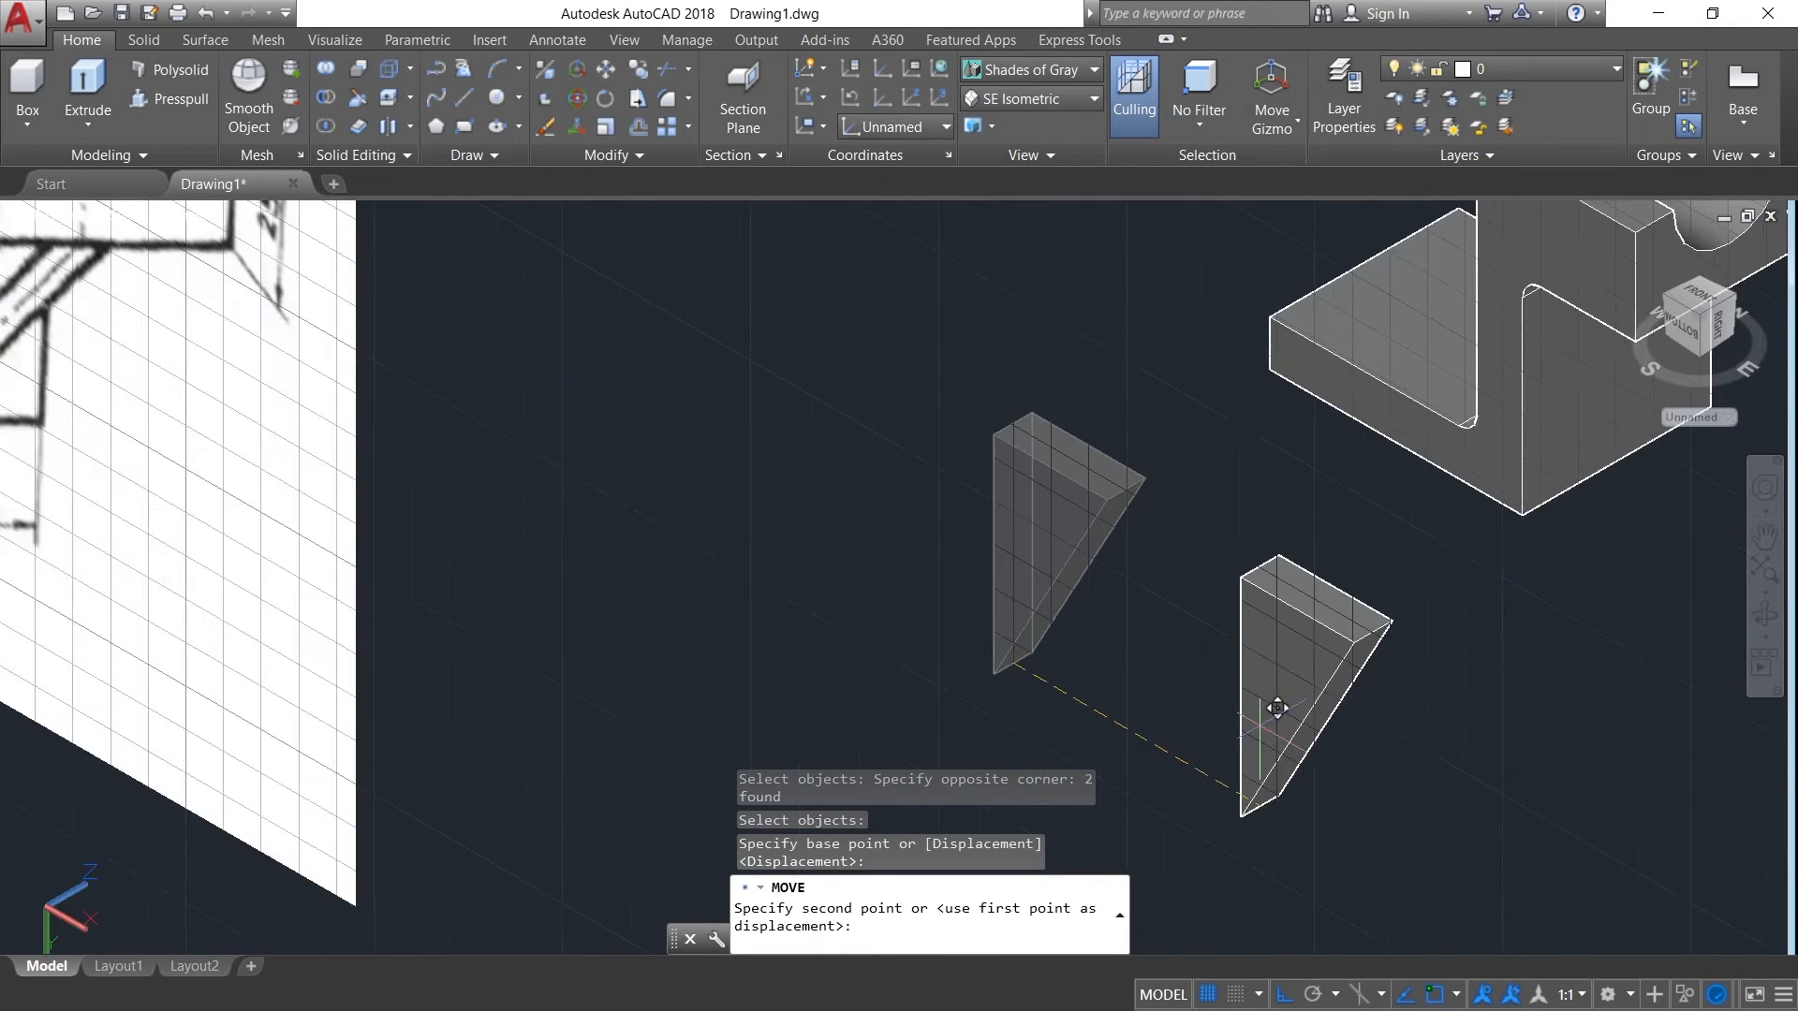
{"action": "middle_click_drag", "start_coordinate": [1556, 463], "coordinate": [962, 527]}
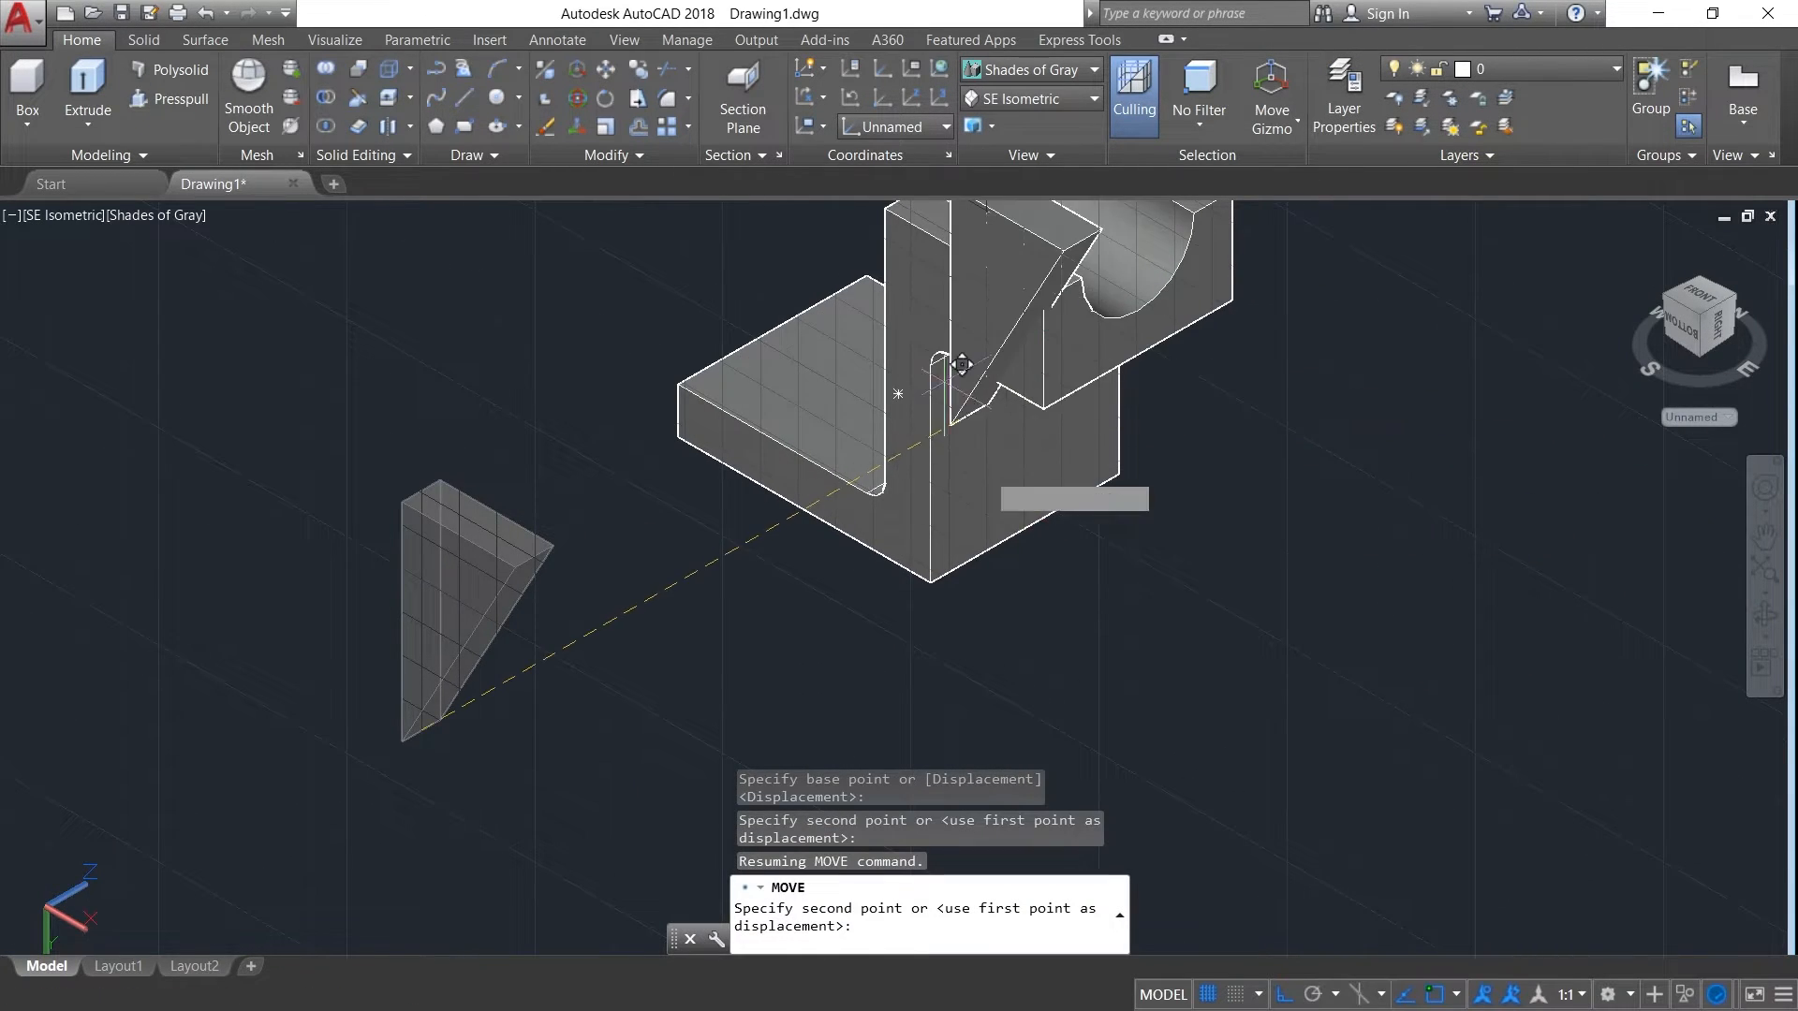
{"action": "scroll", "coordinate": [1064, 496], "scroll_direction": "up", "scroll_amount": 6}
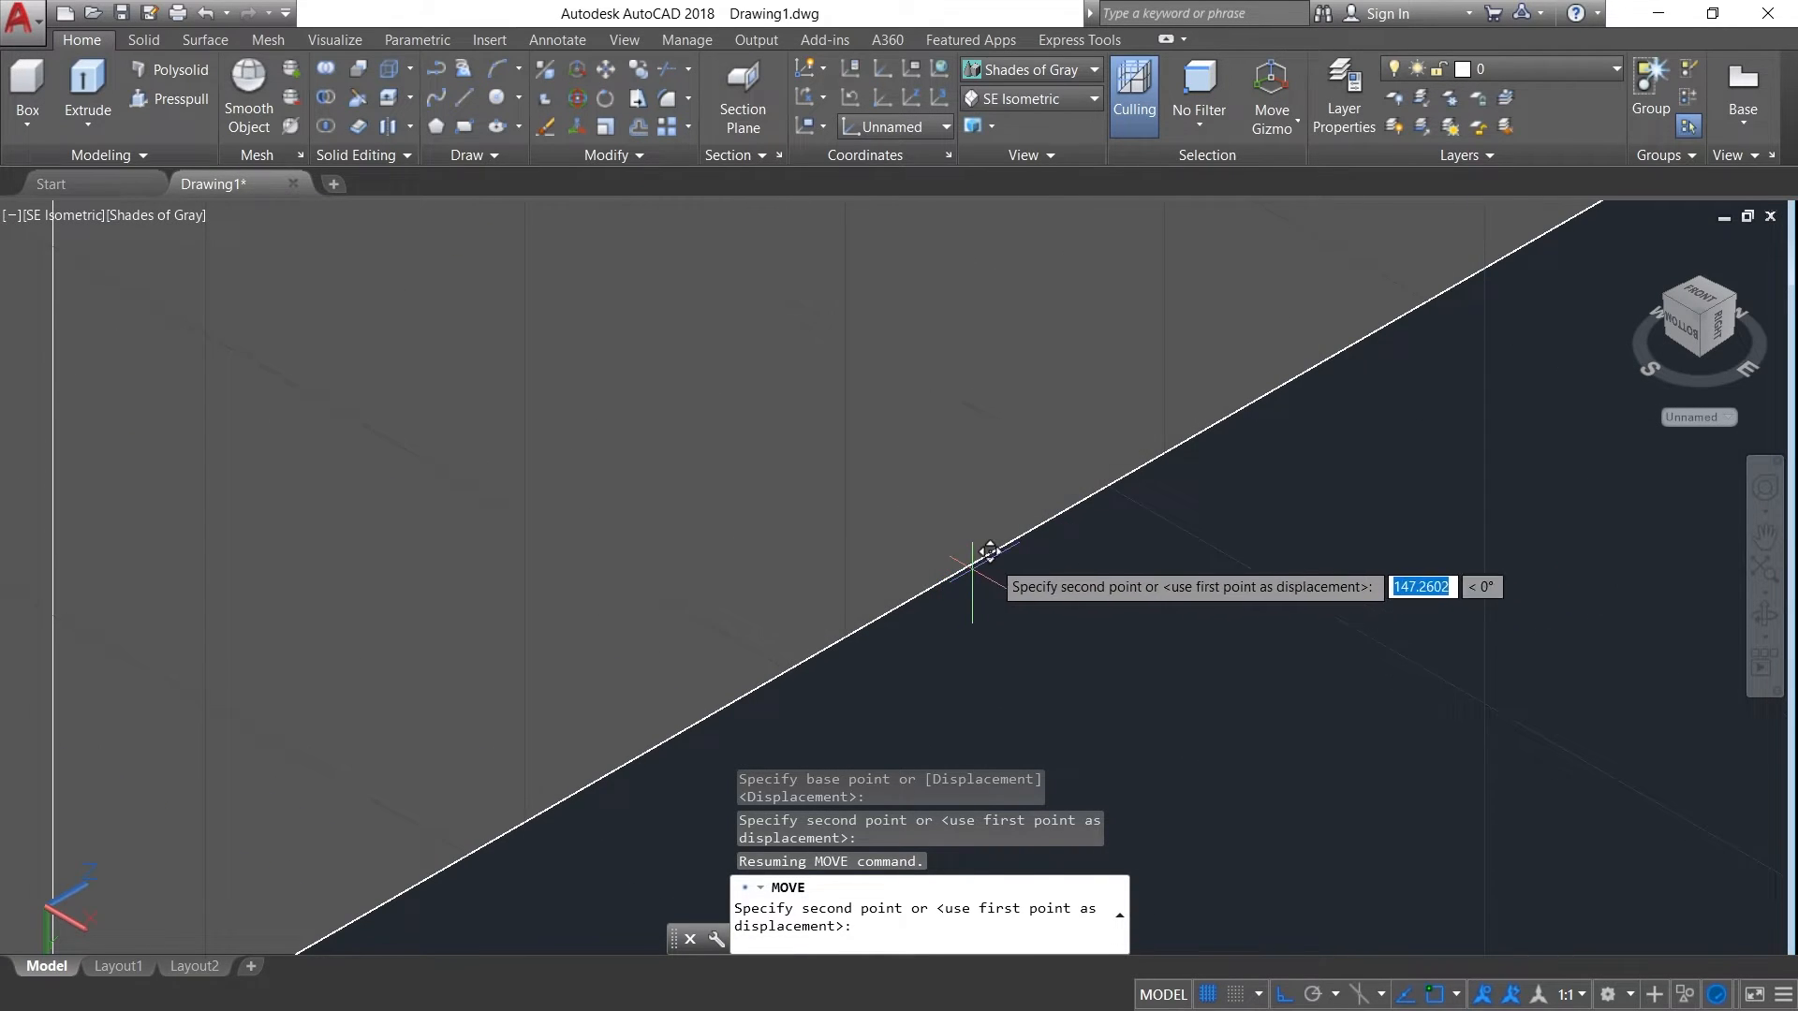
{"action": "left_click", "coordinate": [1030, 526]}
{"action": "scroll", "coordinate": [992, 543], "scroll_direction": "down", "scroll_amount": 5}
{"action": "scroll", "coordinate": [962, 562], "scroll_direction": "down", "scroll_amount": 1}
{"action": "scroll", "coordinate": [962, 562], "scroll_direction": "down", "scroll_amount": 4}
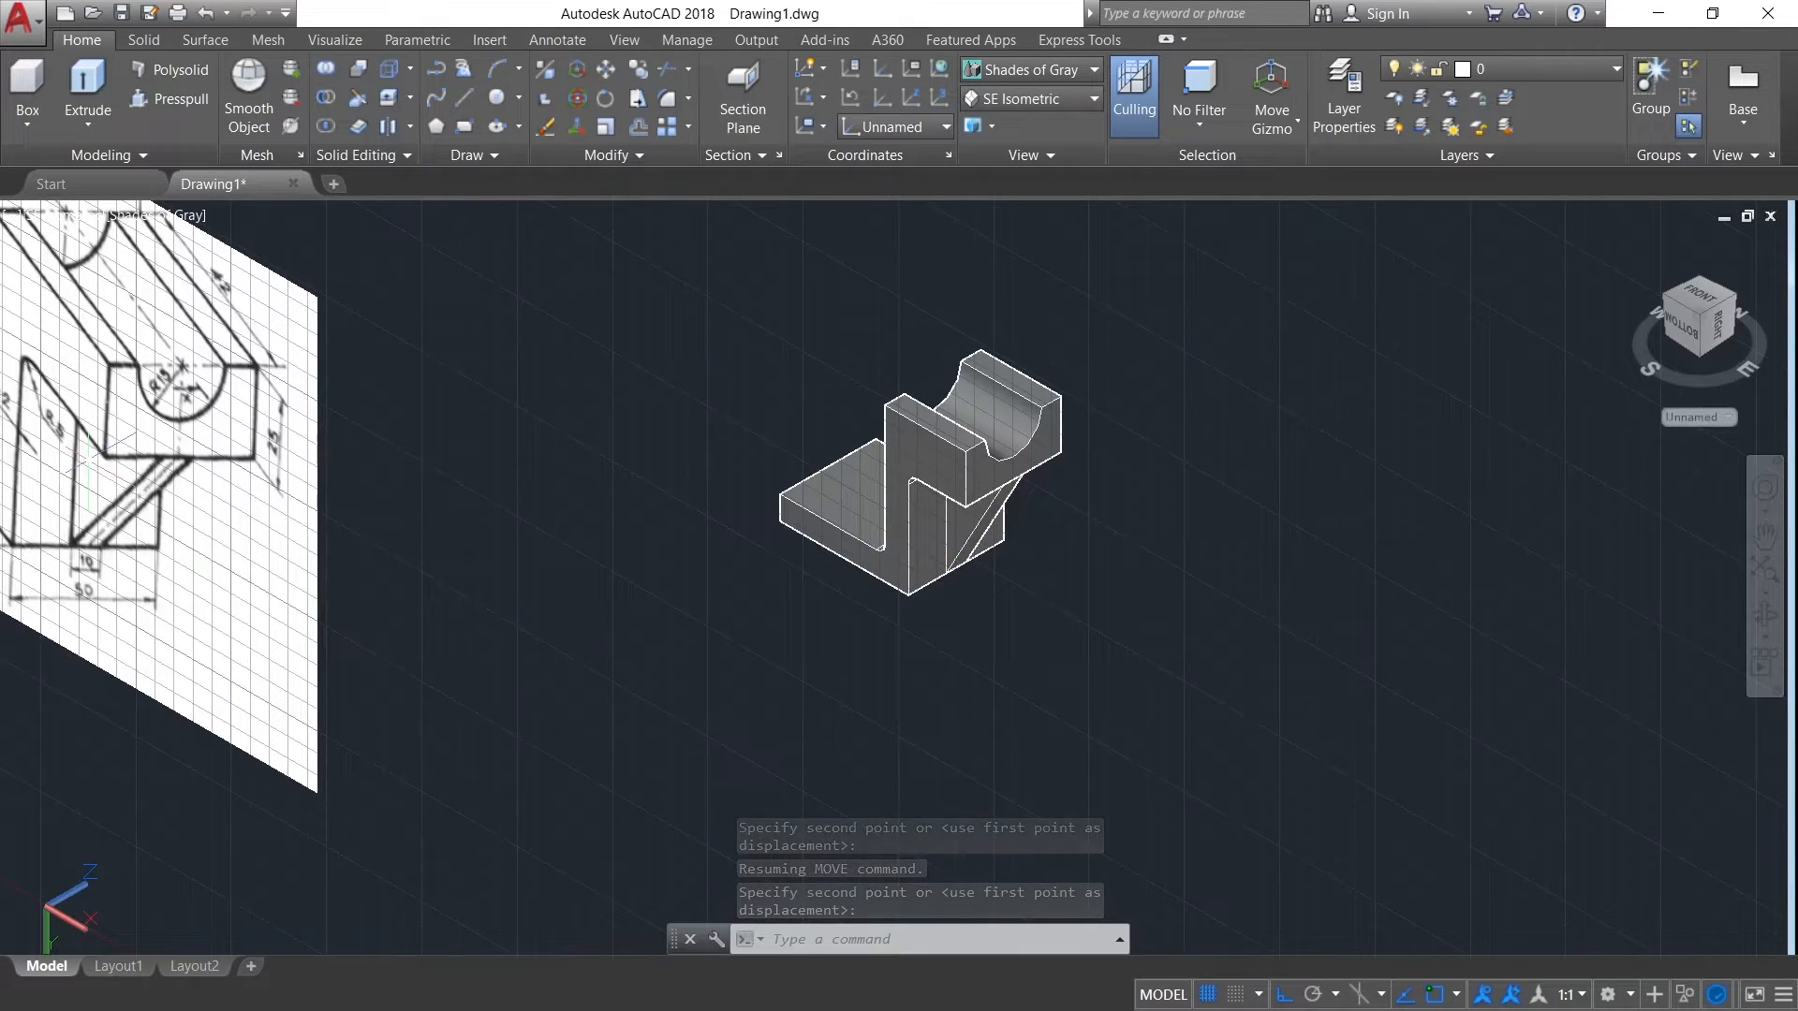
- Redirect the UCS Z axis vertically upward so the XY plane is parallel to the bracket's base
{"action": "type", "text": "p"}
{"action": "key", "text": "Return"}
{"action": "left_click_drag", "start_coordinate": [332, 398], "coordinate": [542, 522]}
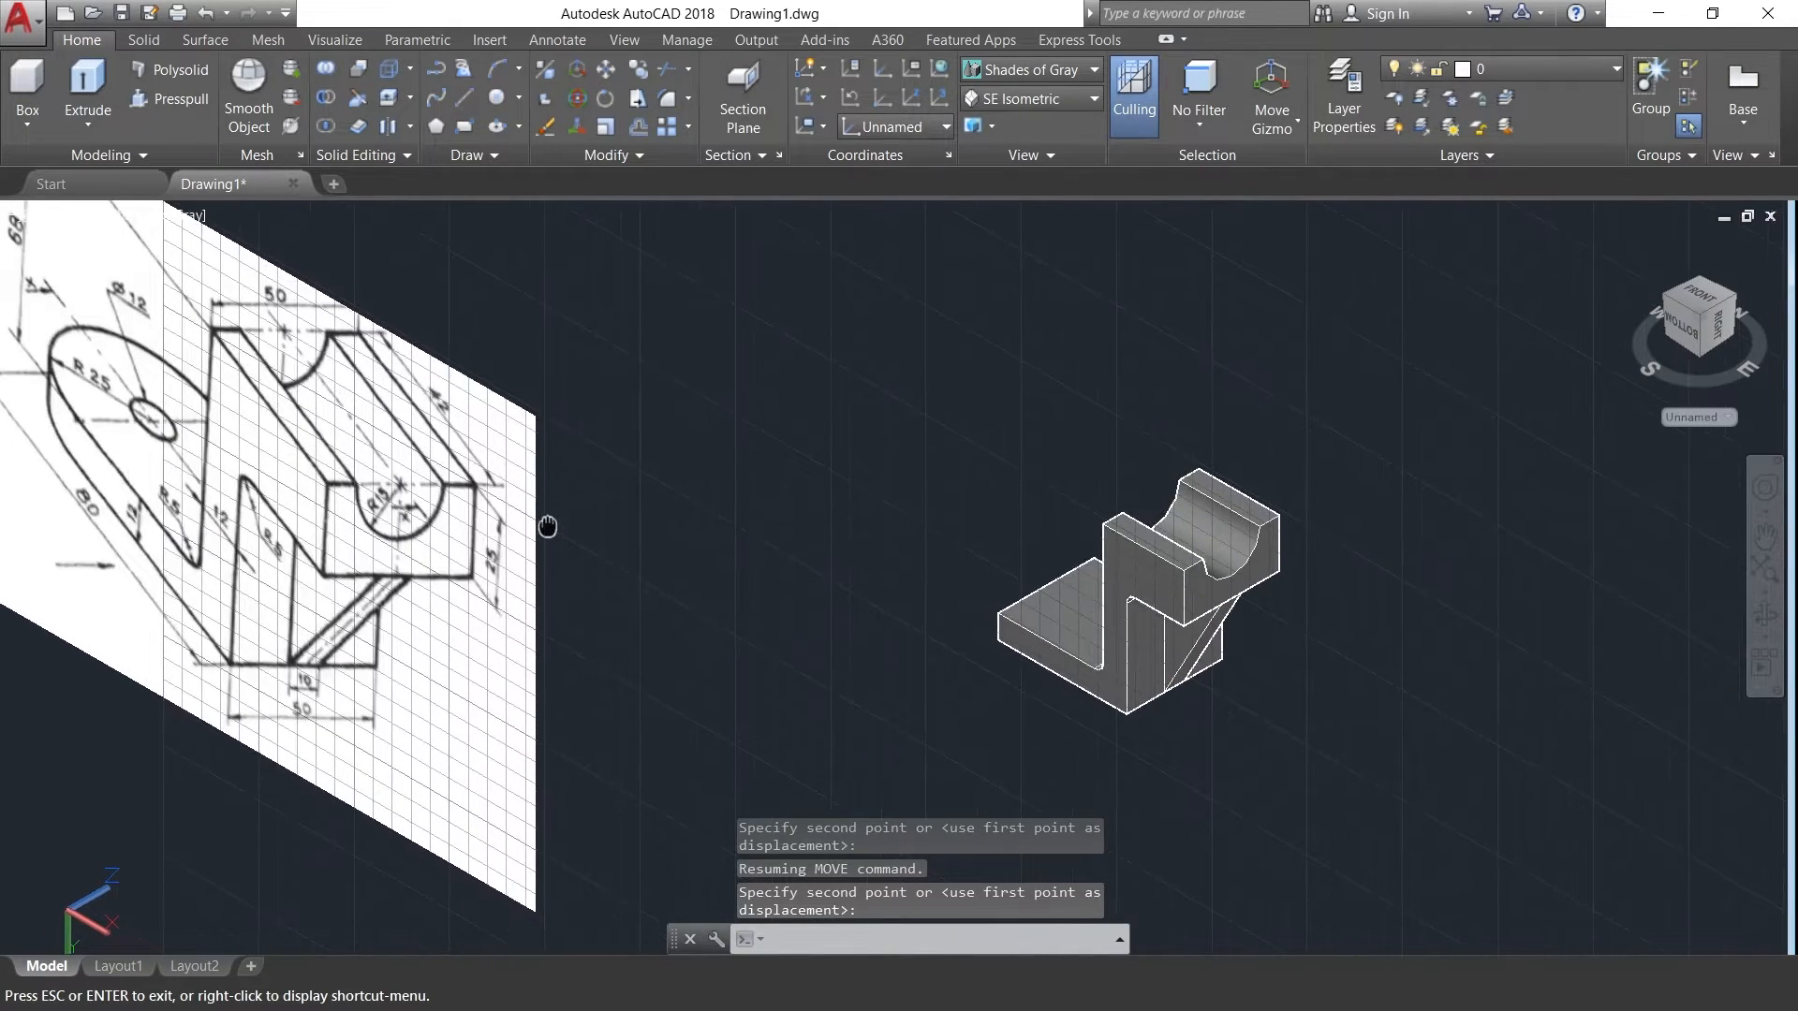
{"action": "key", "text": "Escape"}
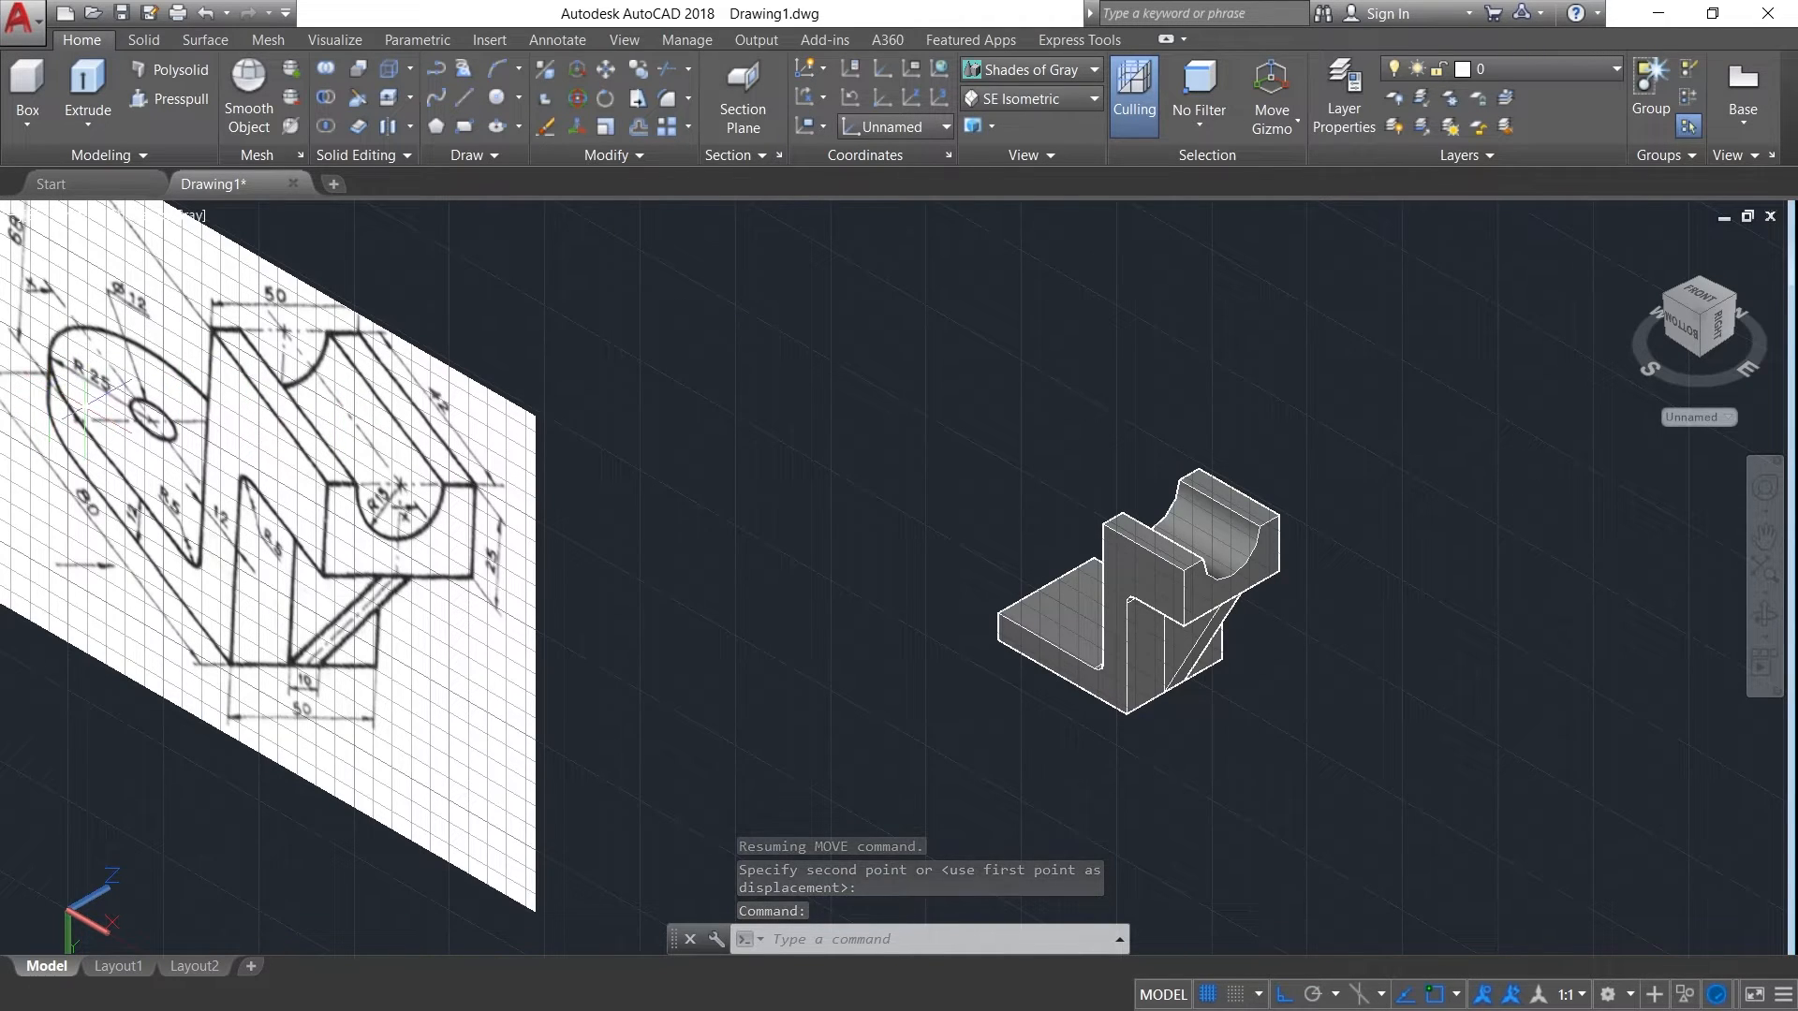
{"action": "scroll", "coordinate": [107, 805], "scroll_direction": "down", "scroll_amount": 1}
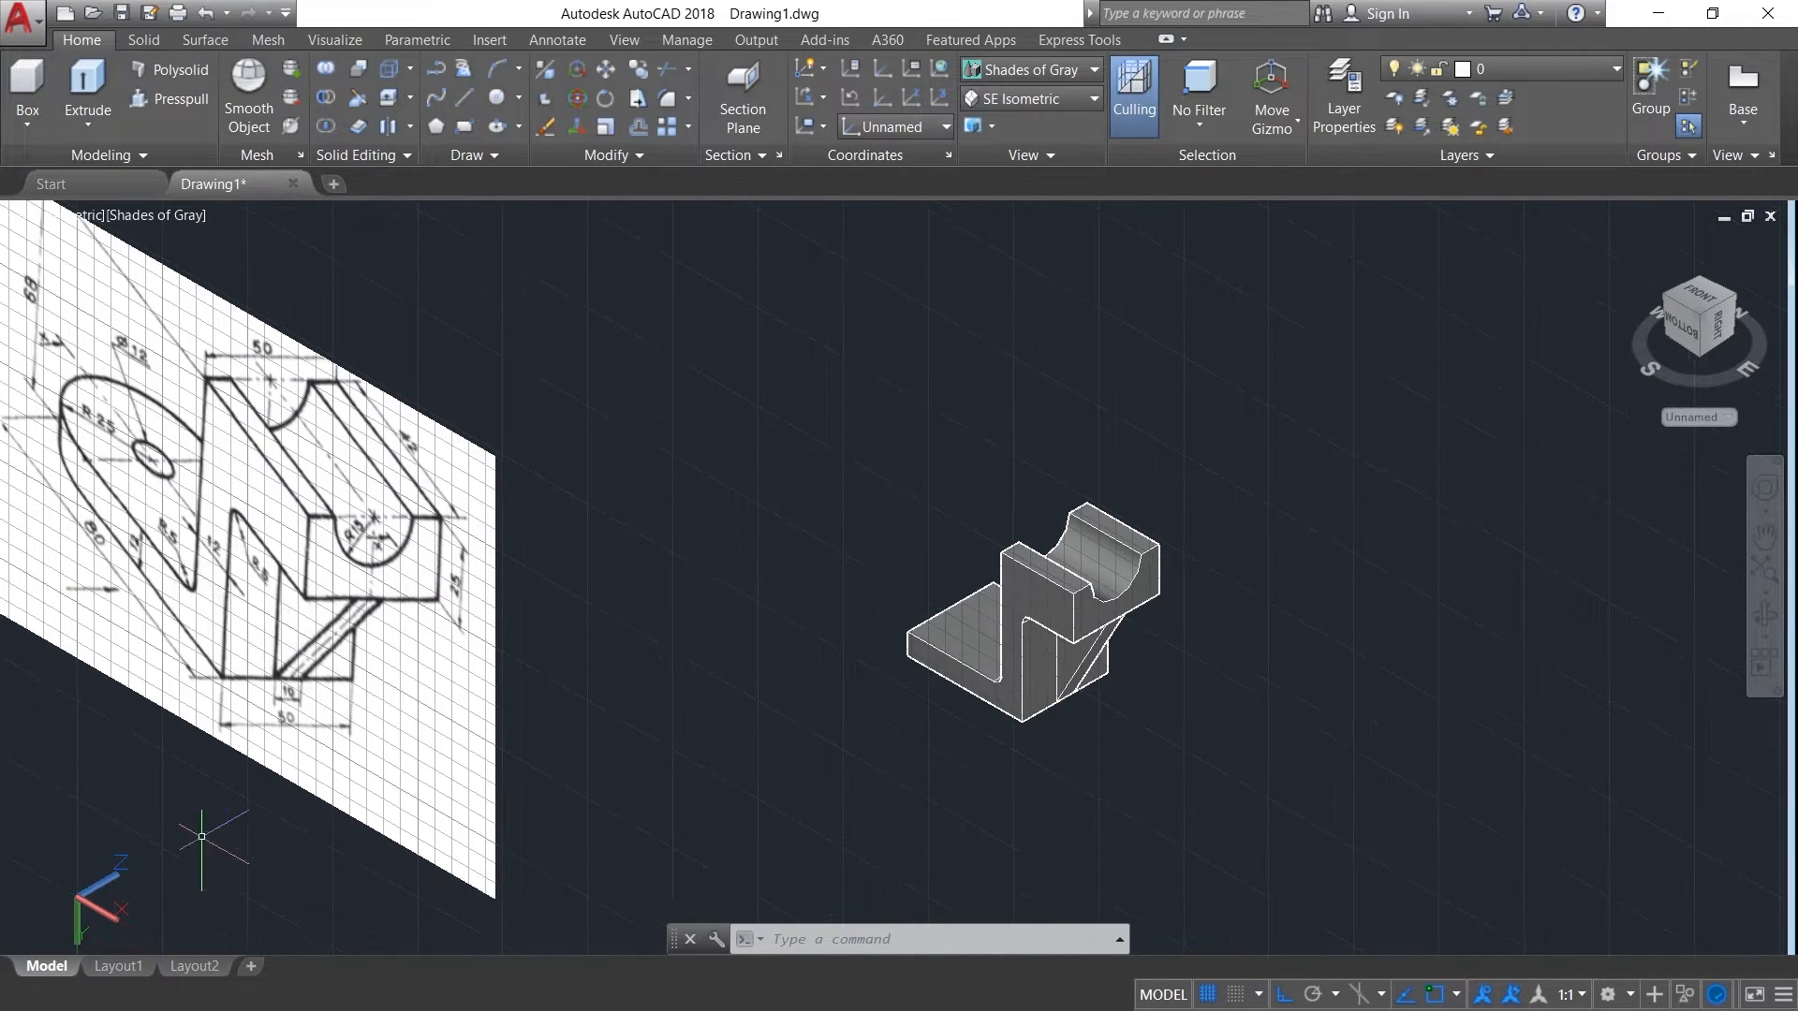
{"action": "left_click", "coordinate": [103, 882]}
{"action": "left_click", "coordinate": [114, 866]}
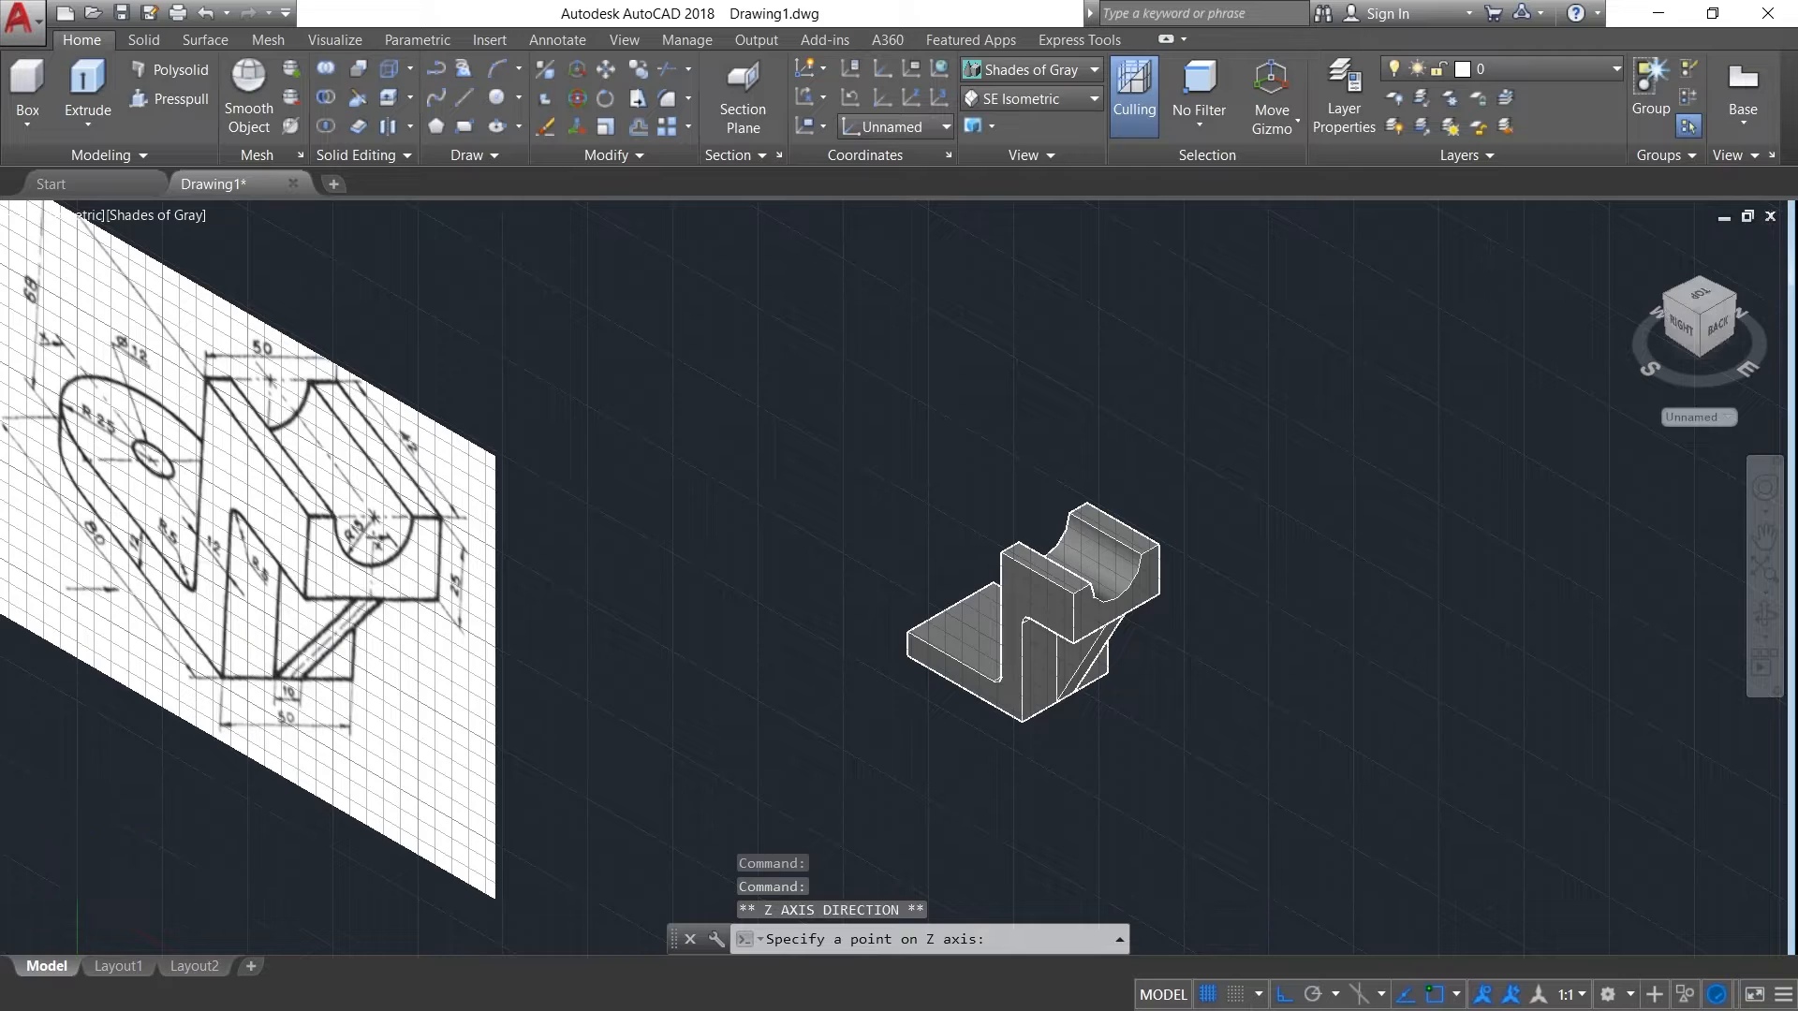
{"action": "left_click", "coordinate": [75, 804]}
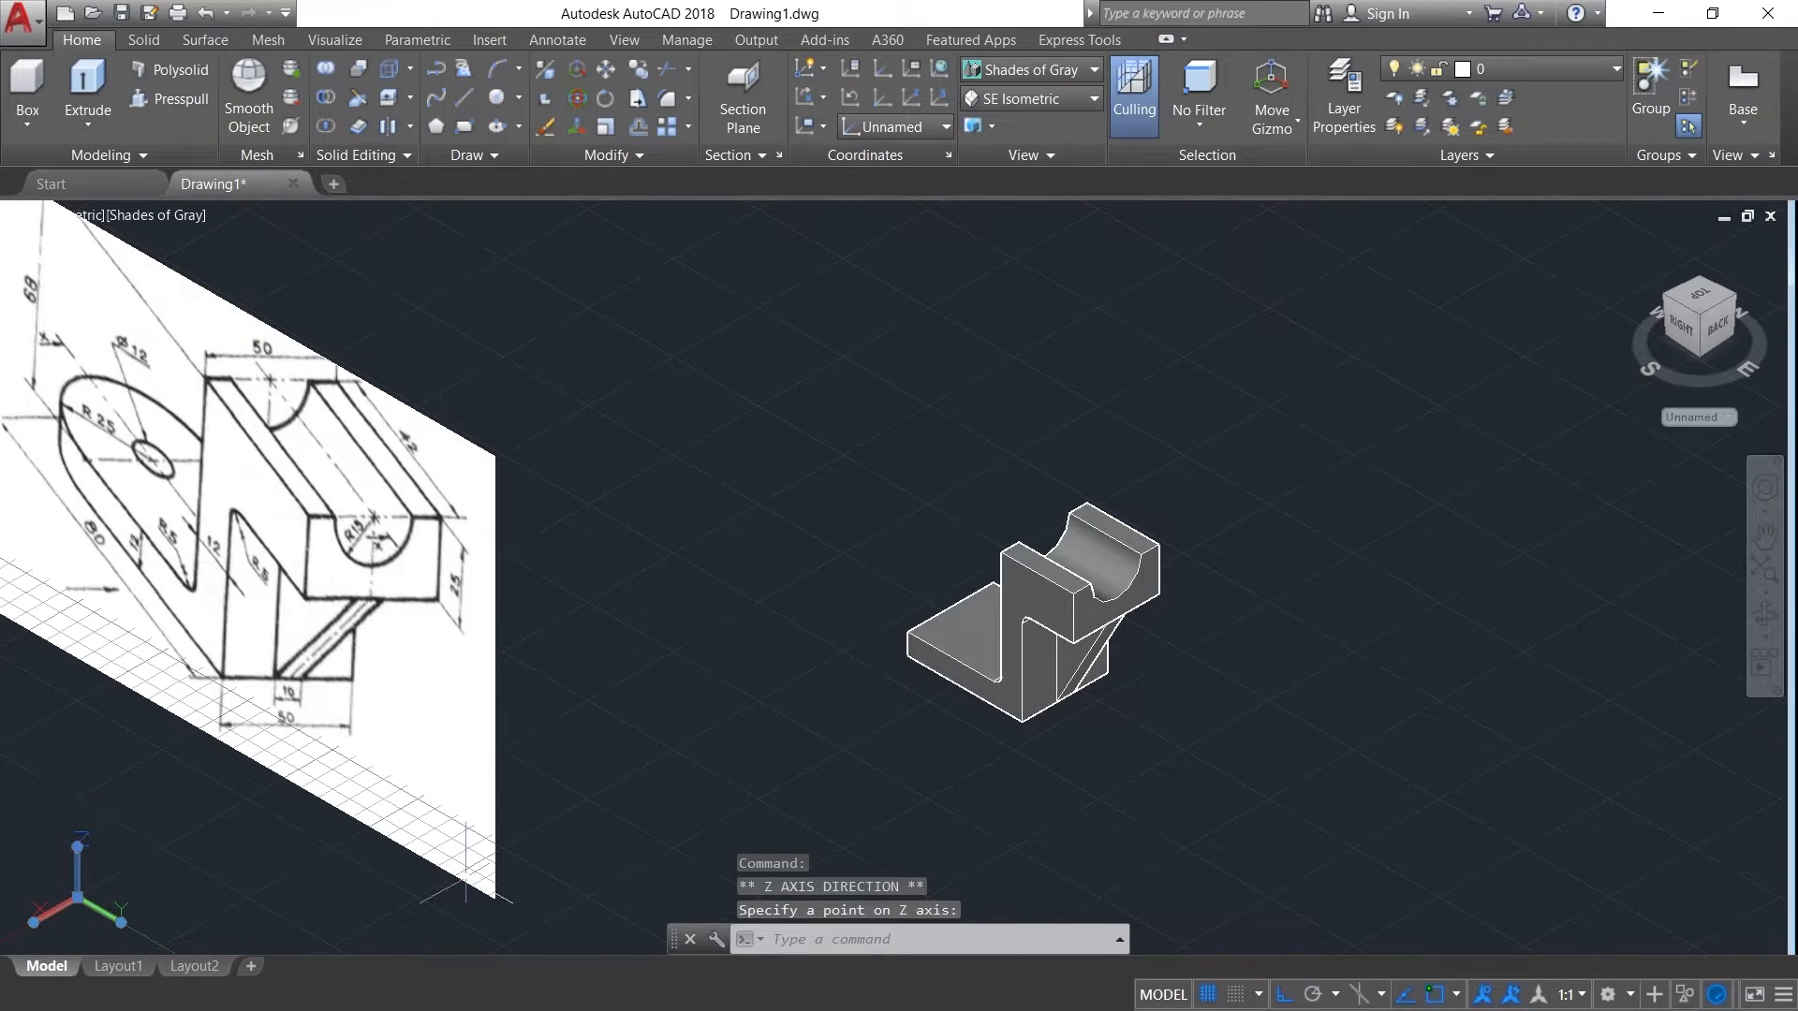
- Draw a single polyline segment 50 long in positive X in open space beside the bracket
{"action": "left_click", "coordinate": [436, 71]}
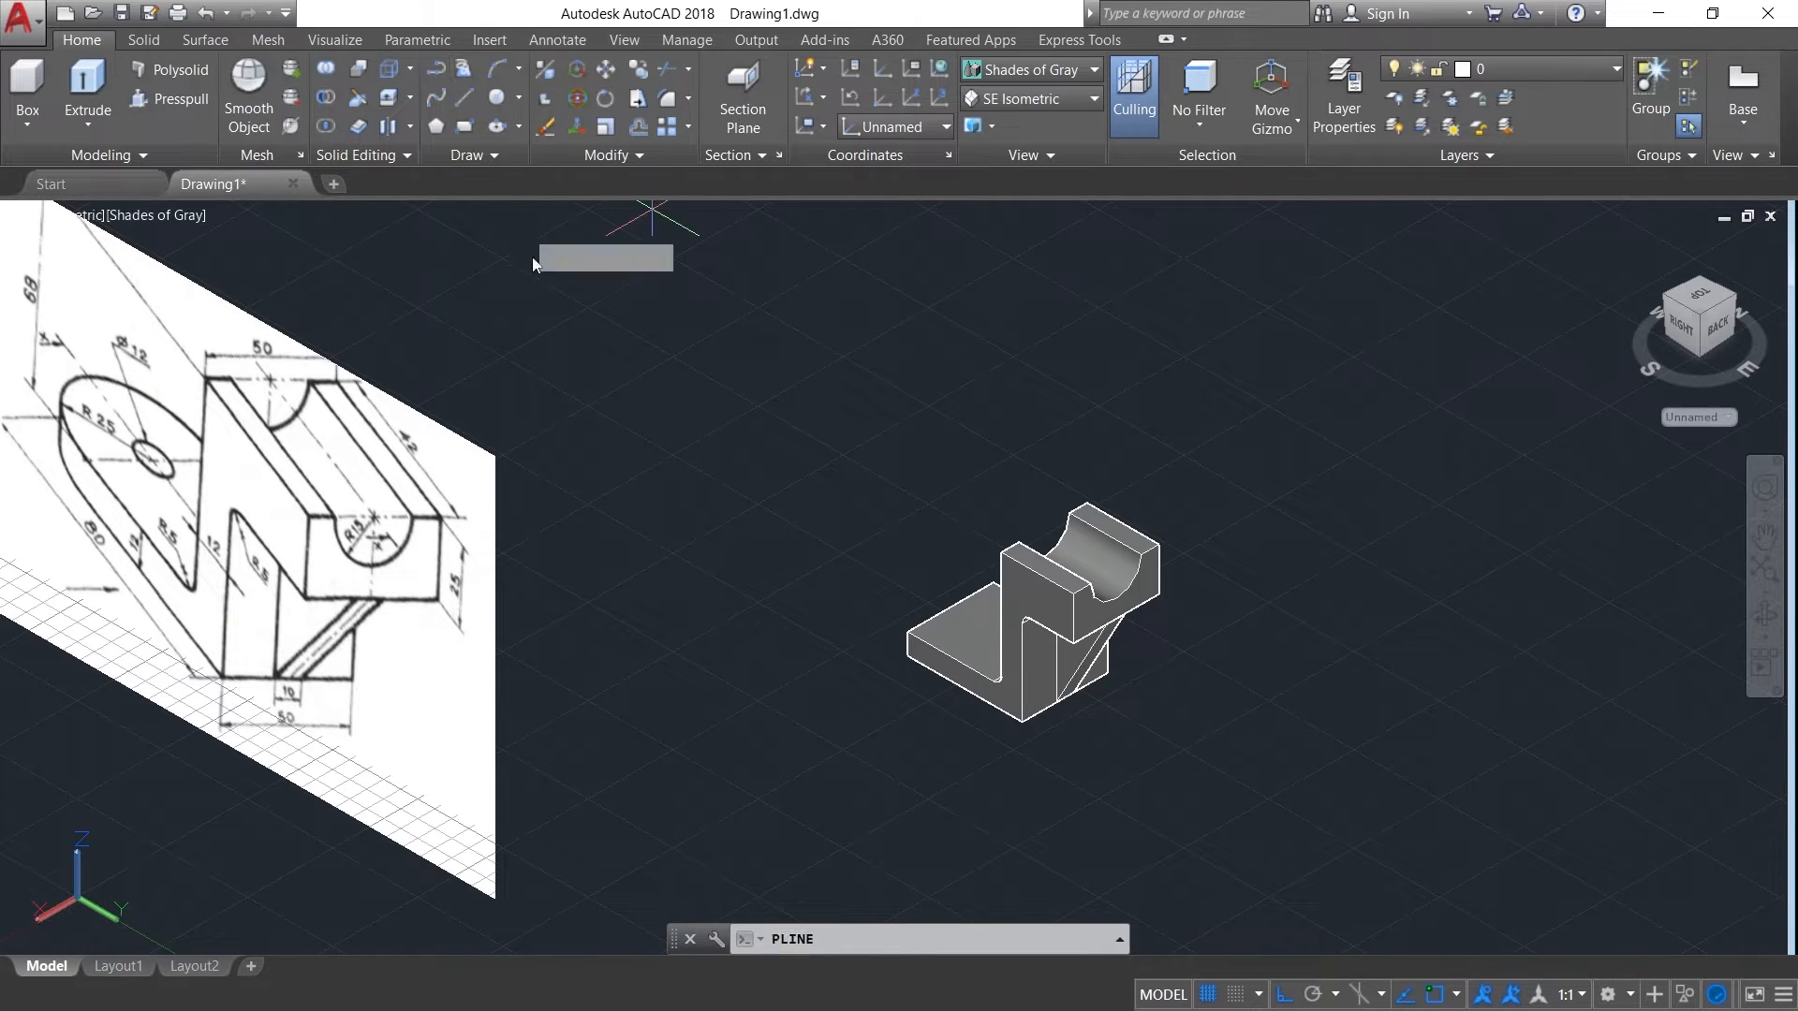
{"action": "left_click", "coordinate": [825, 388]}
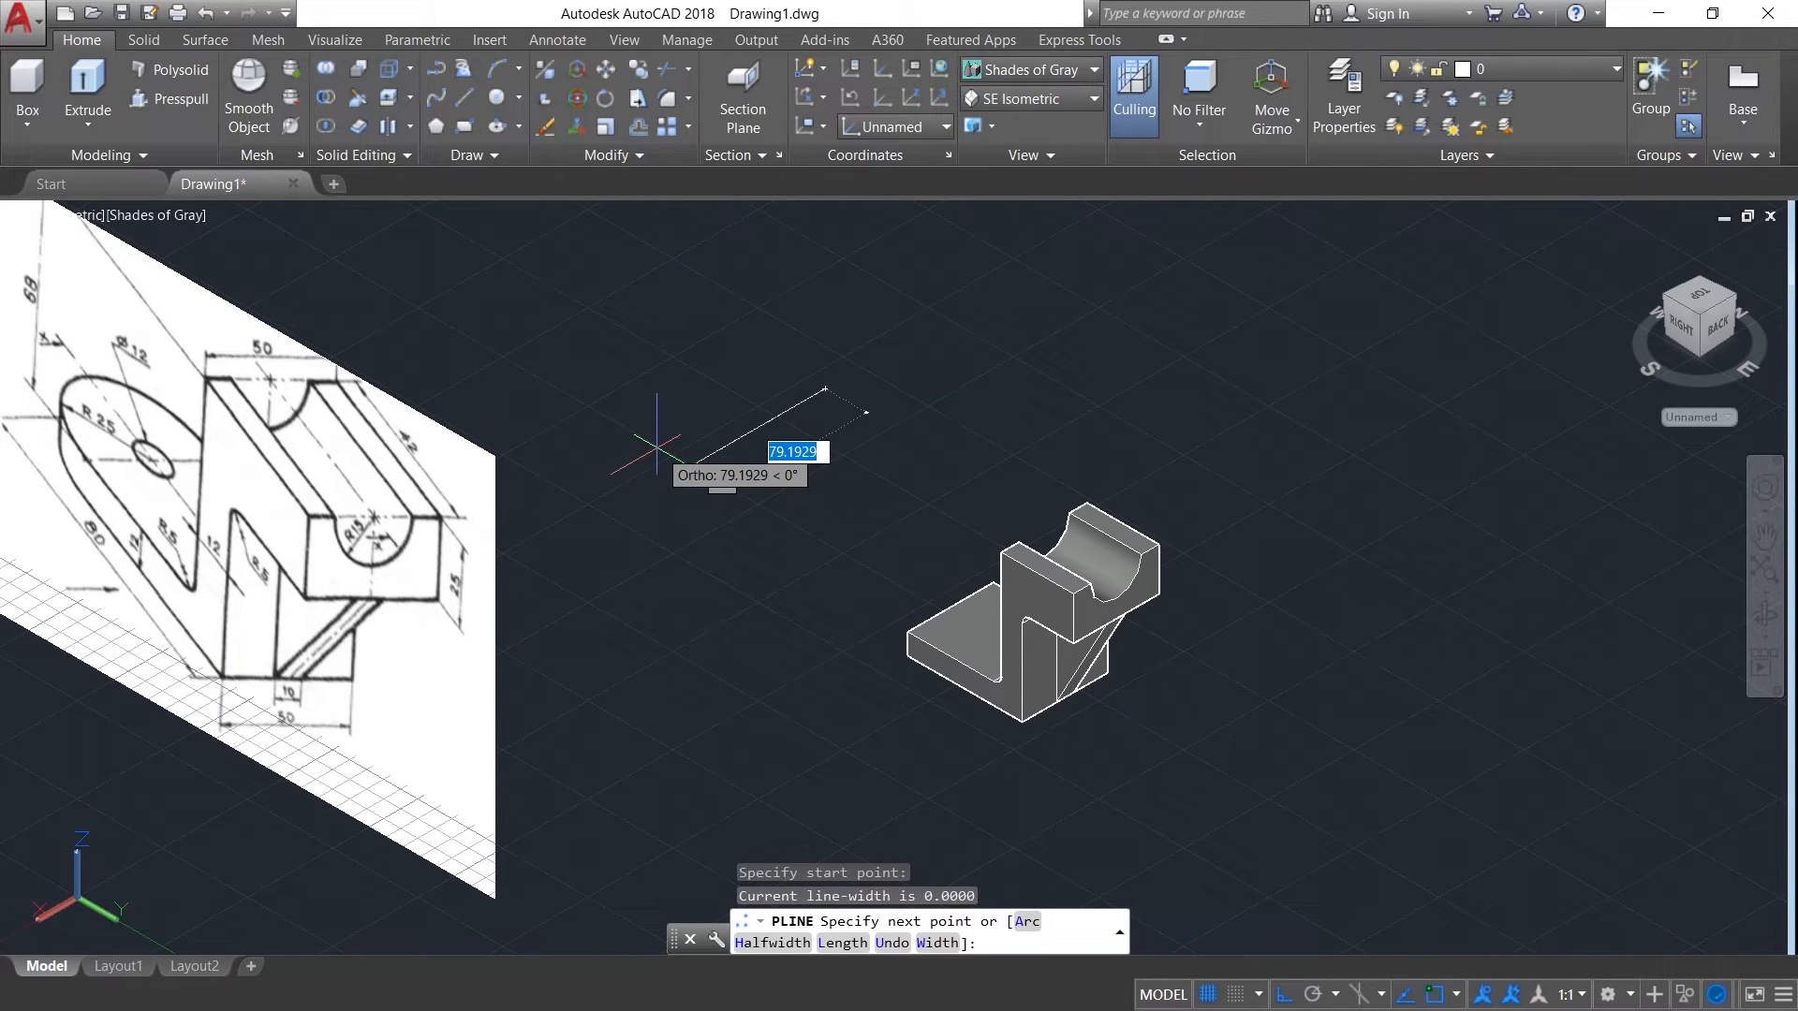
{"action": "type", "text": "50"}
{"action": "key", "text": "Return"}
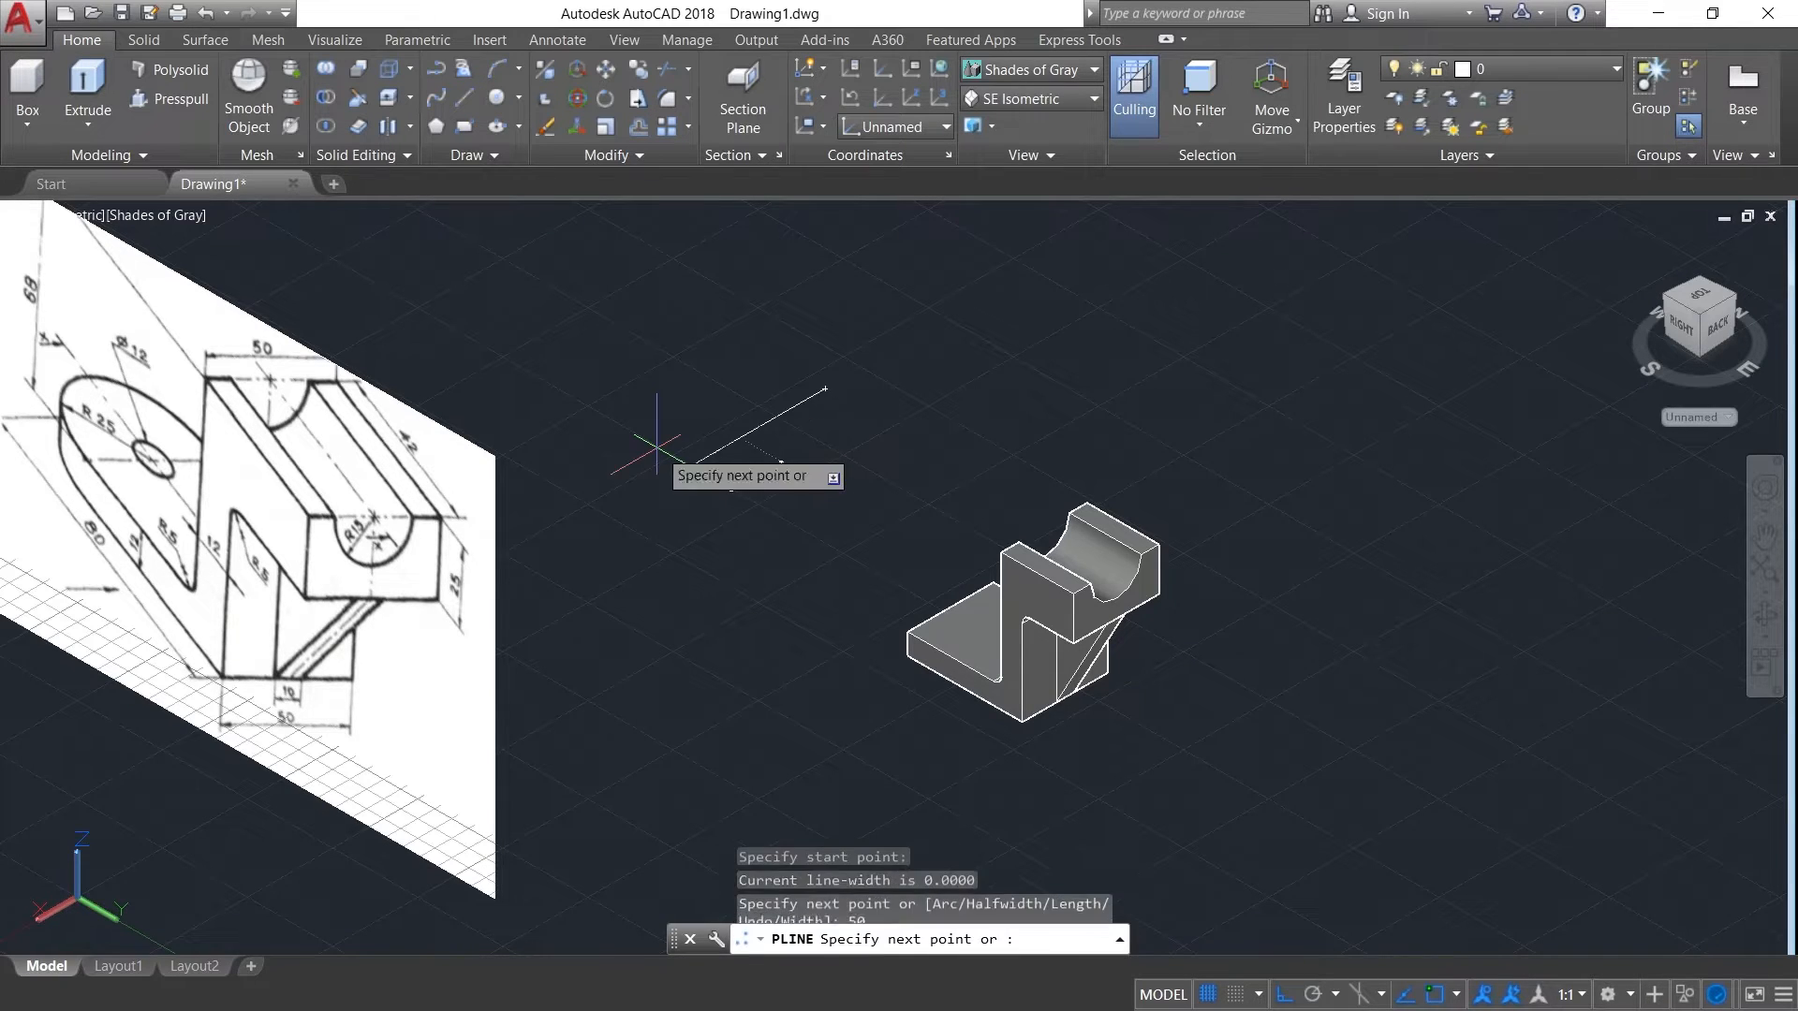
{"action": "key", "text": "Return"}
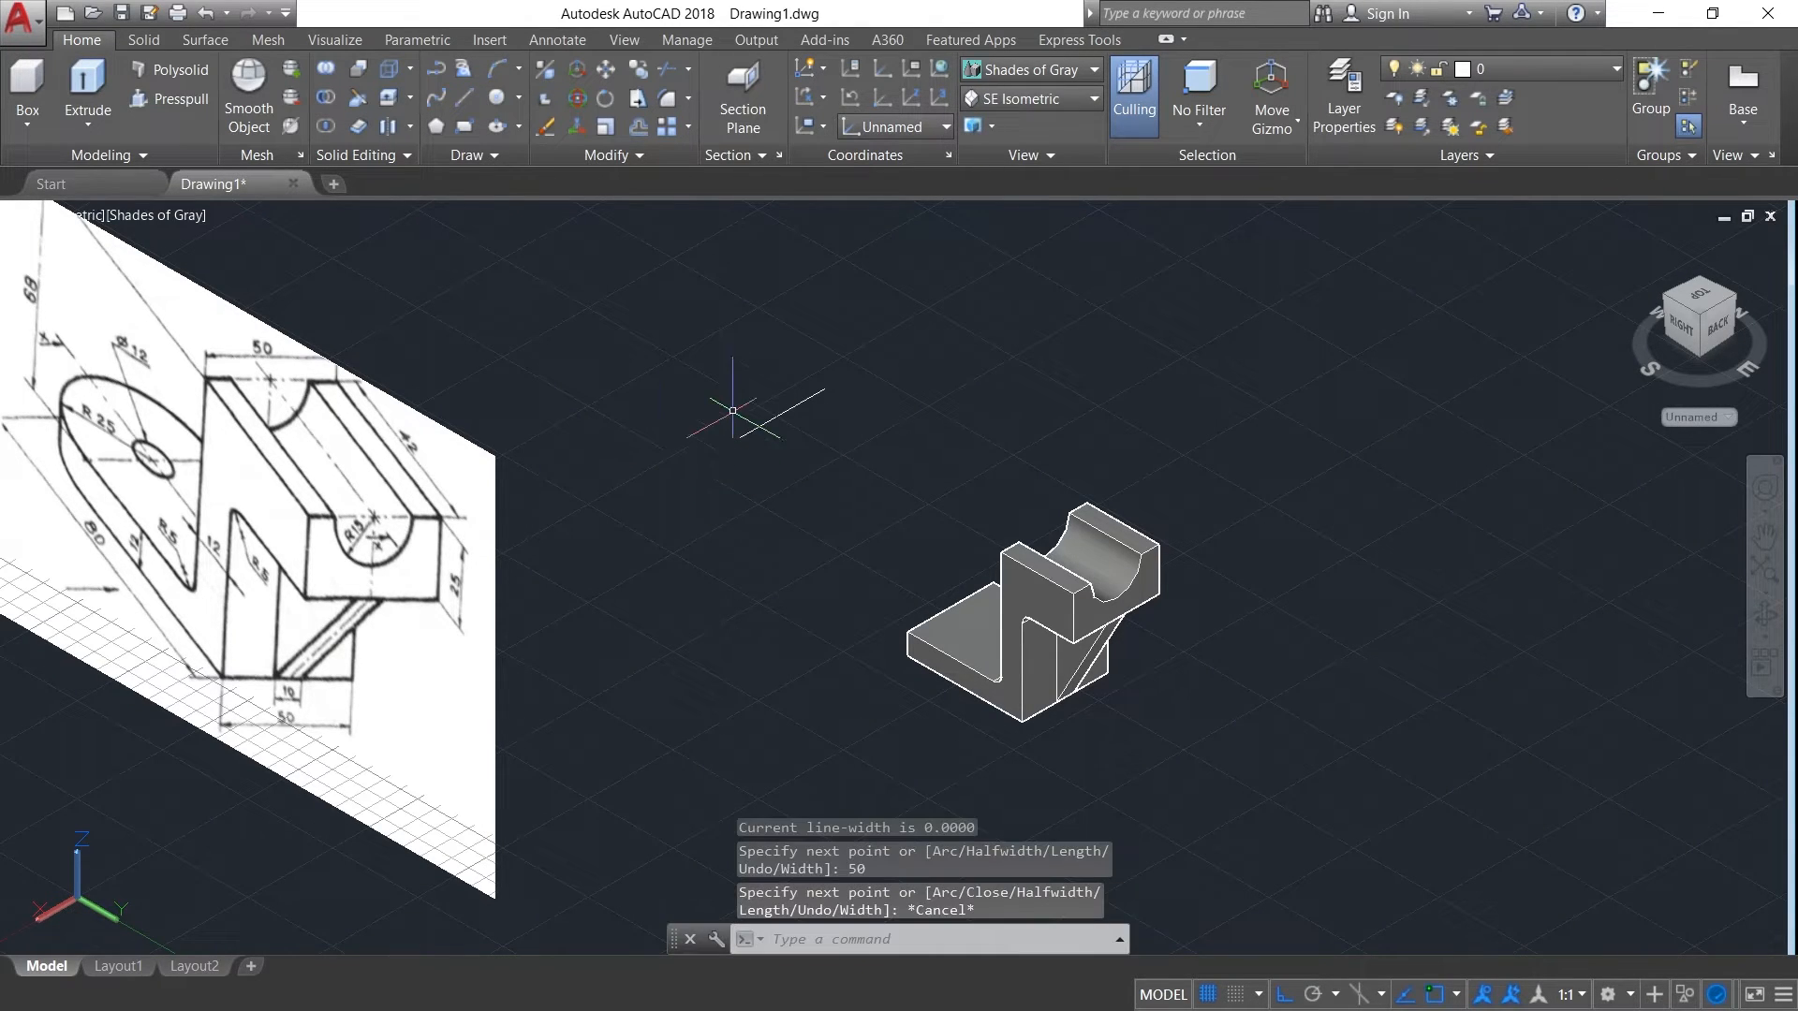
- Draw a radius 25 arc between the line's endpoints with the Start, End, Radius method to form a half circle
{"action": "scroll", "coordinate": [768, 374], "scroll_direction": "up", "scroll_amount": 2}
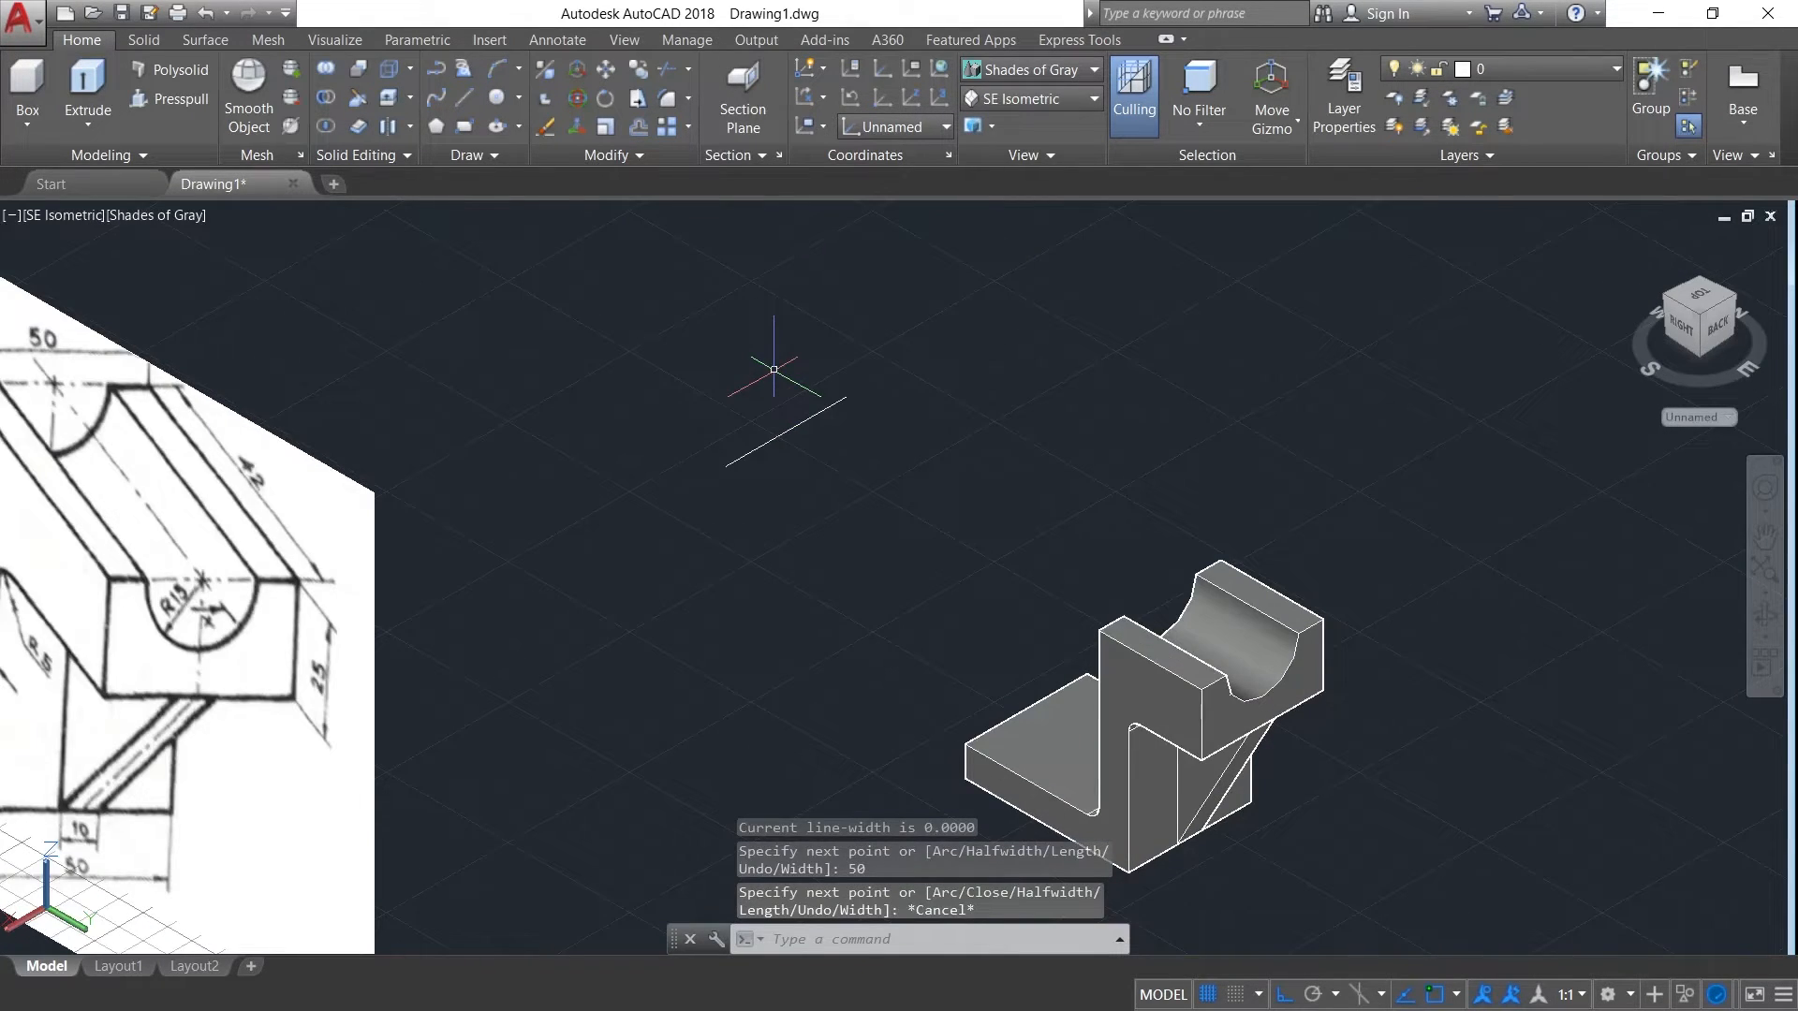
{"action": "left_click", "coordinate": [523, 72]}
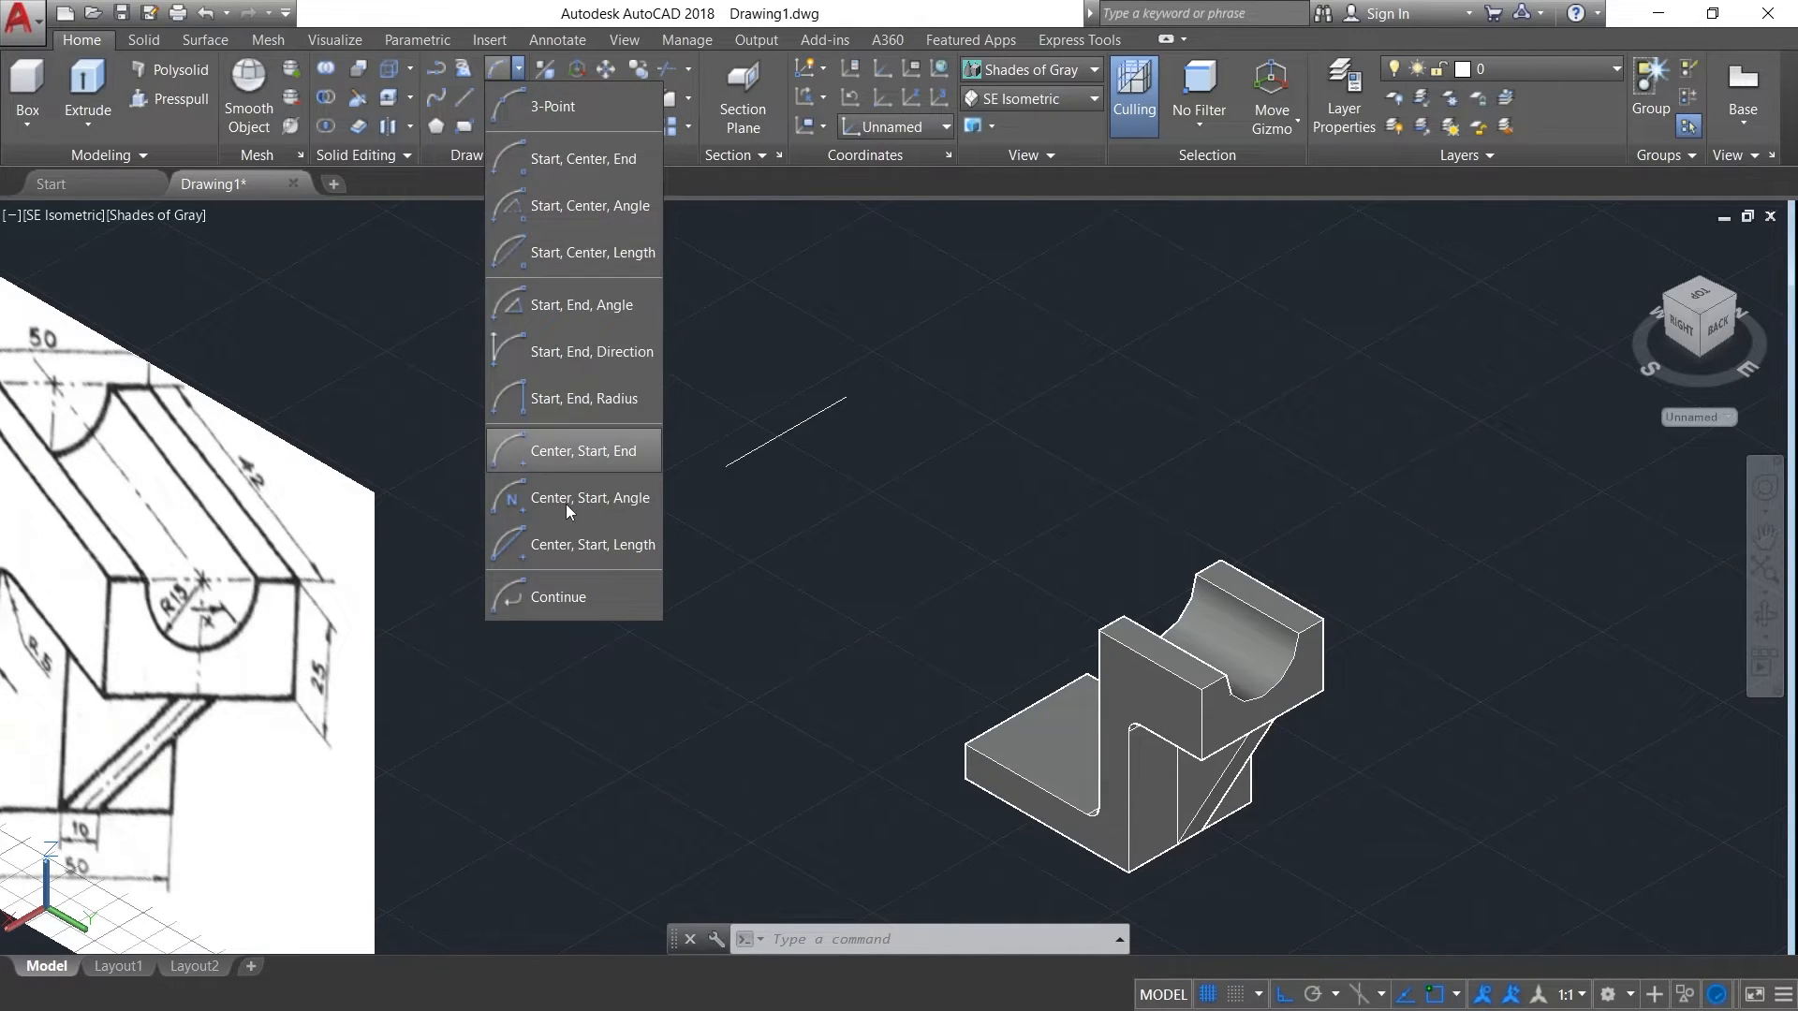
{"action": "left_click", "coordinate": [599, 396]}
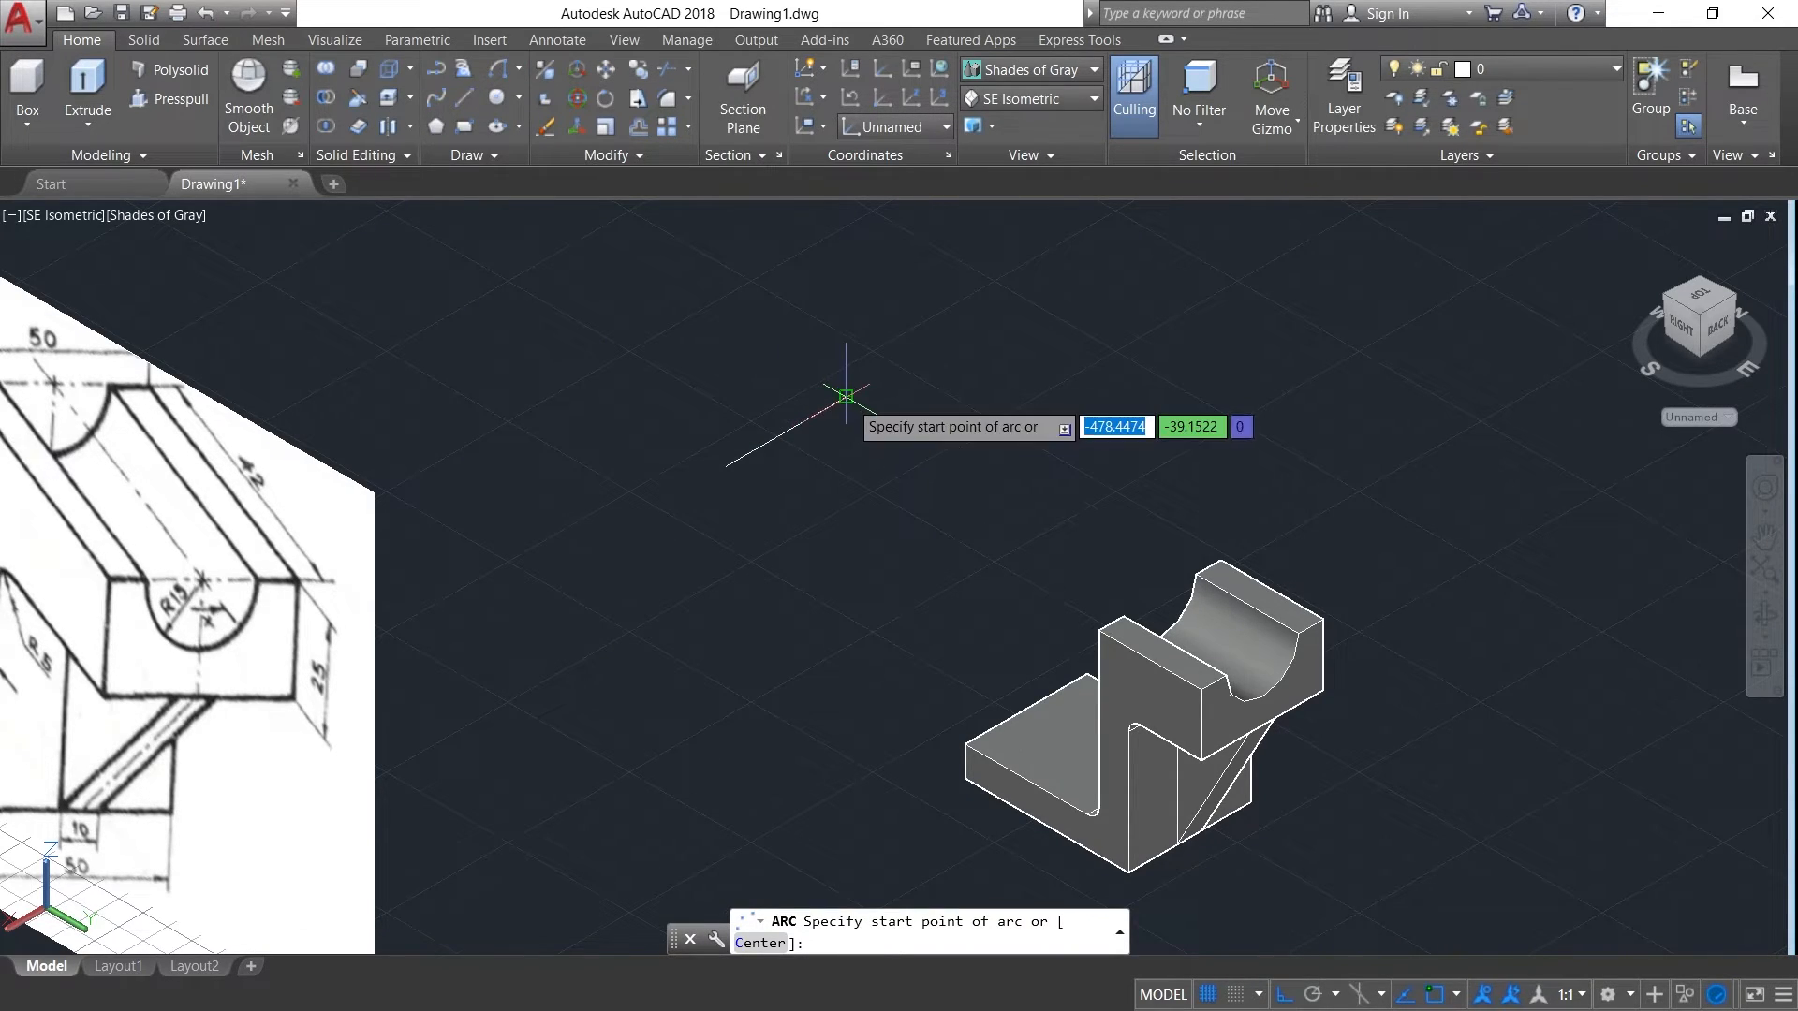
{"action": "left_click", "coordinate": [845, 397]}
{"action": "left_click", "coordinate": [725, 467]}
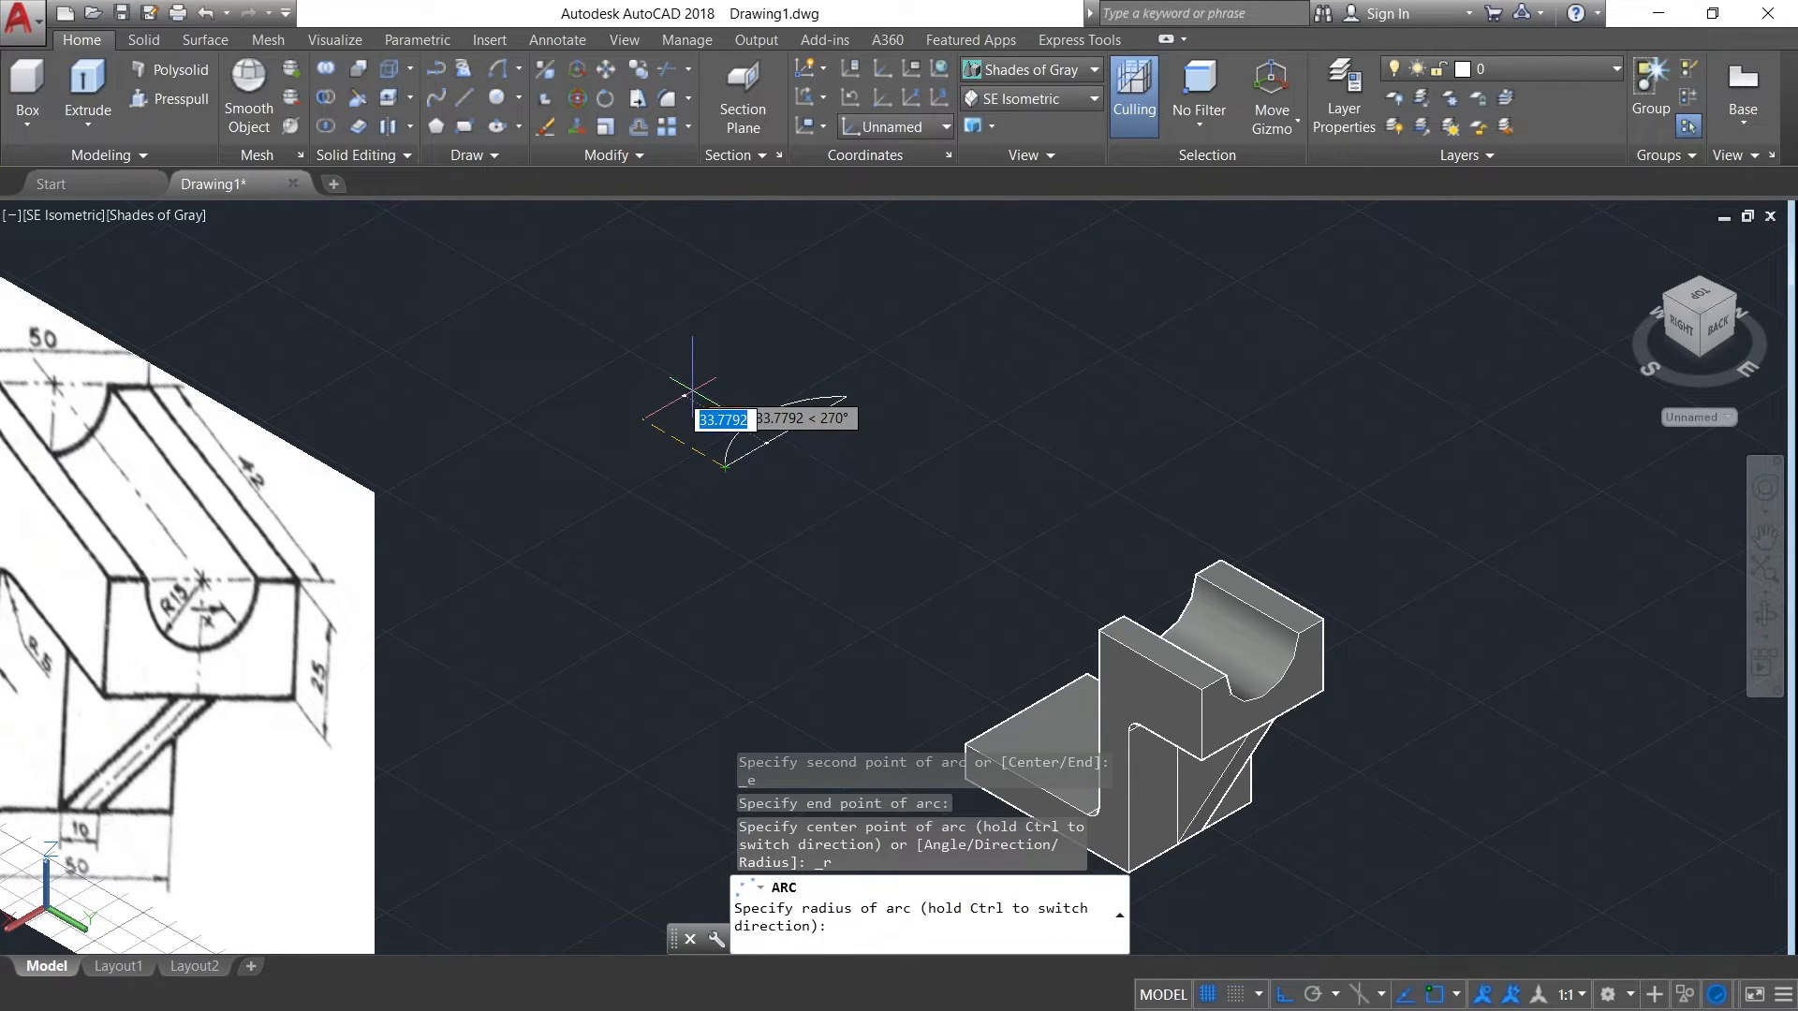
{"action": "type", "text": "2"}
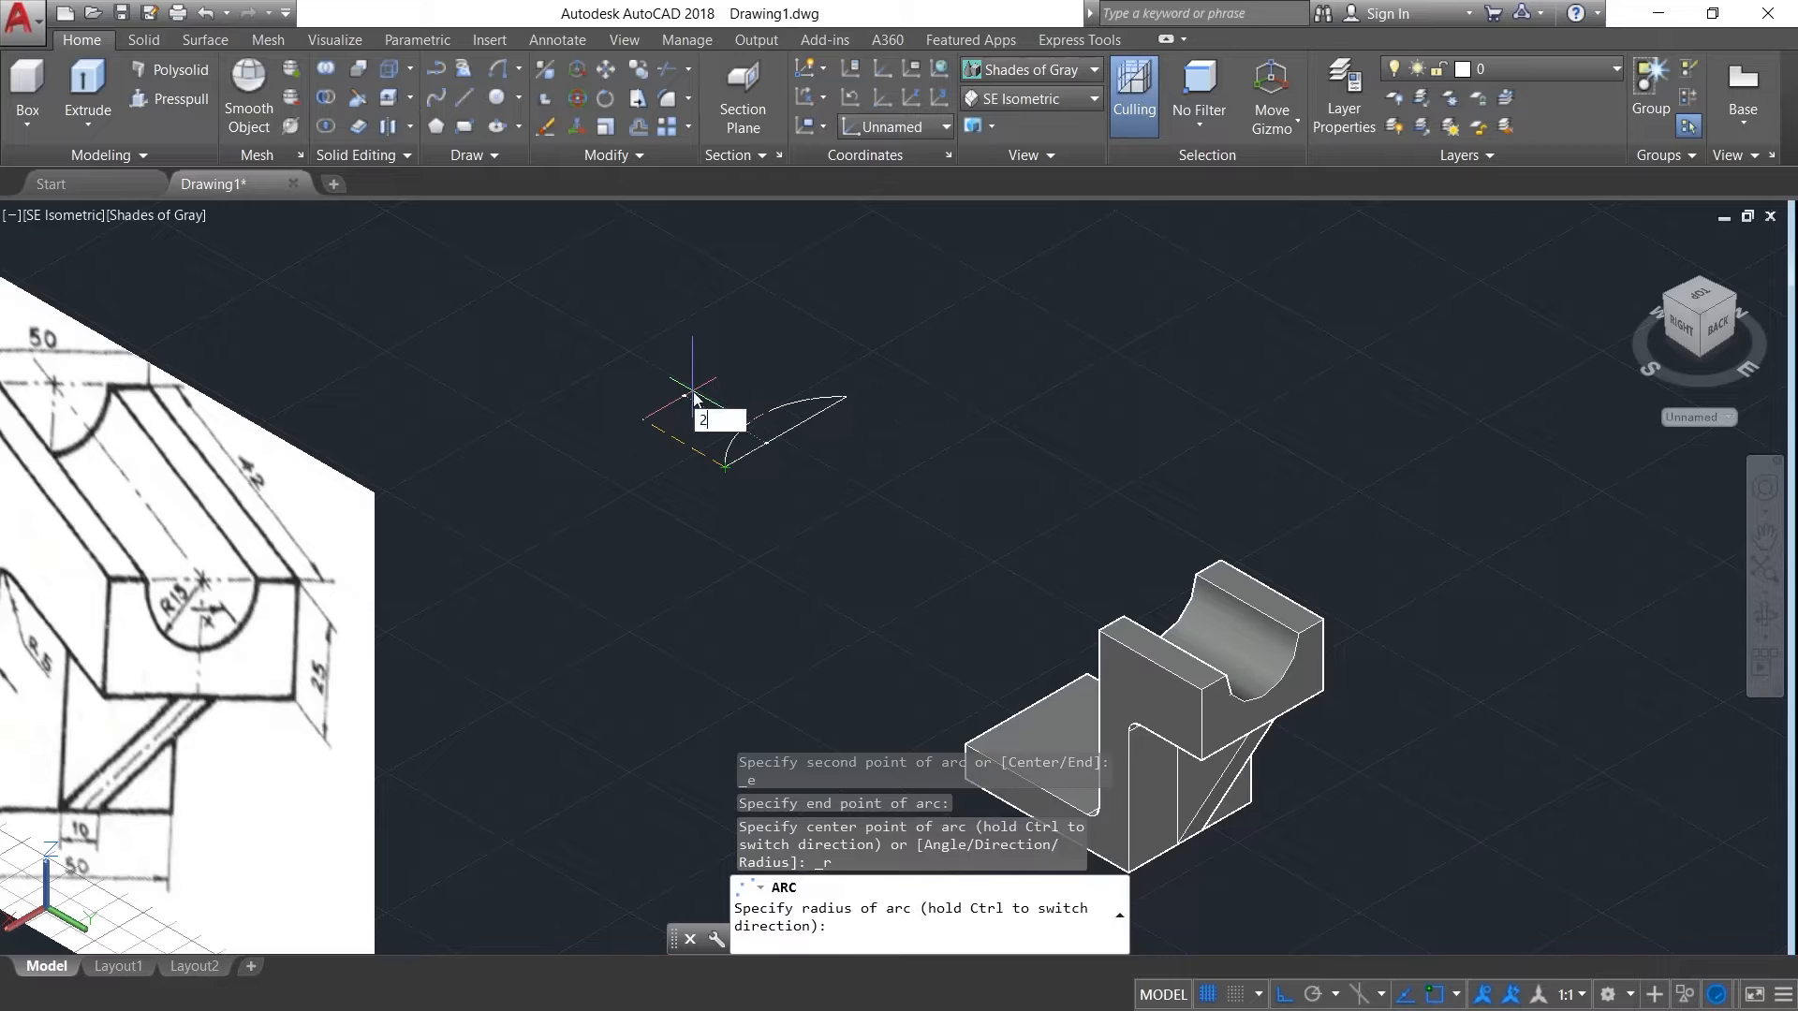
{"action": "type", "text": "5"}
{"action": "key", "text": "Return"}
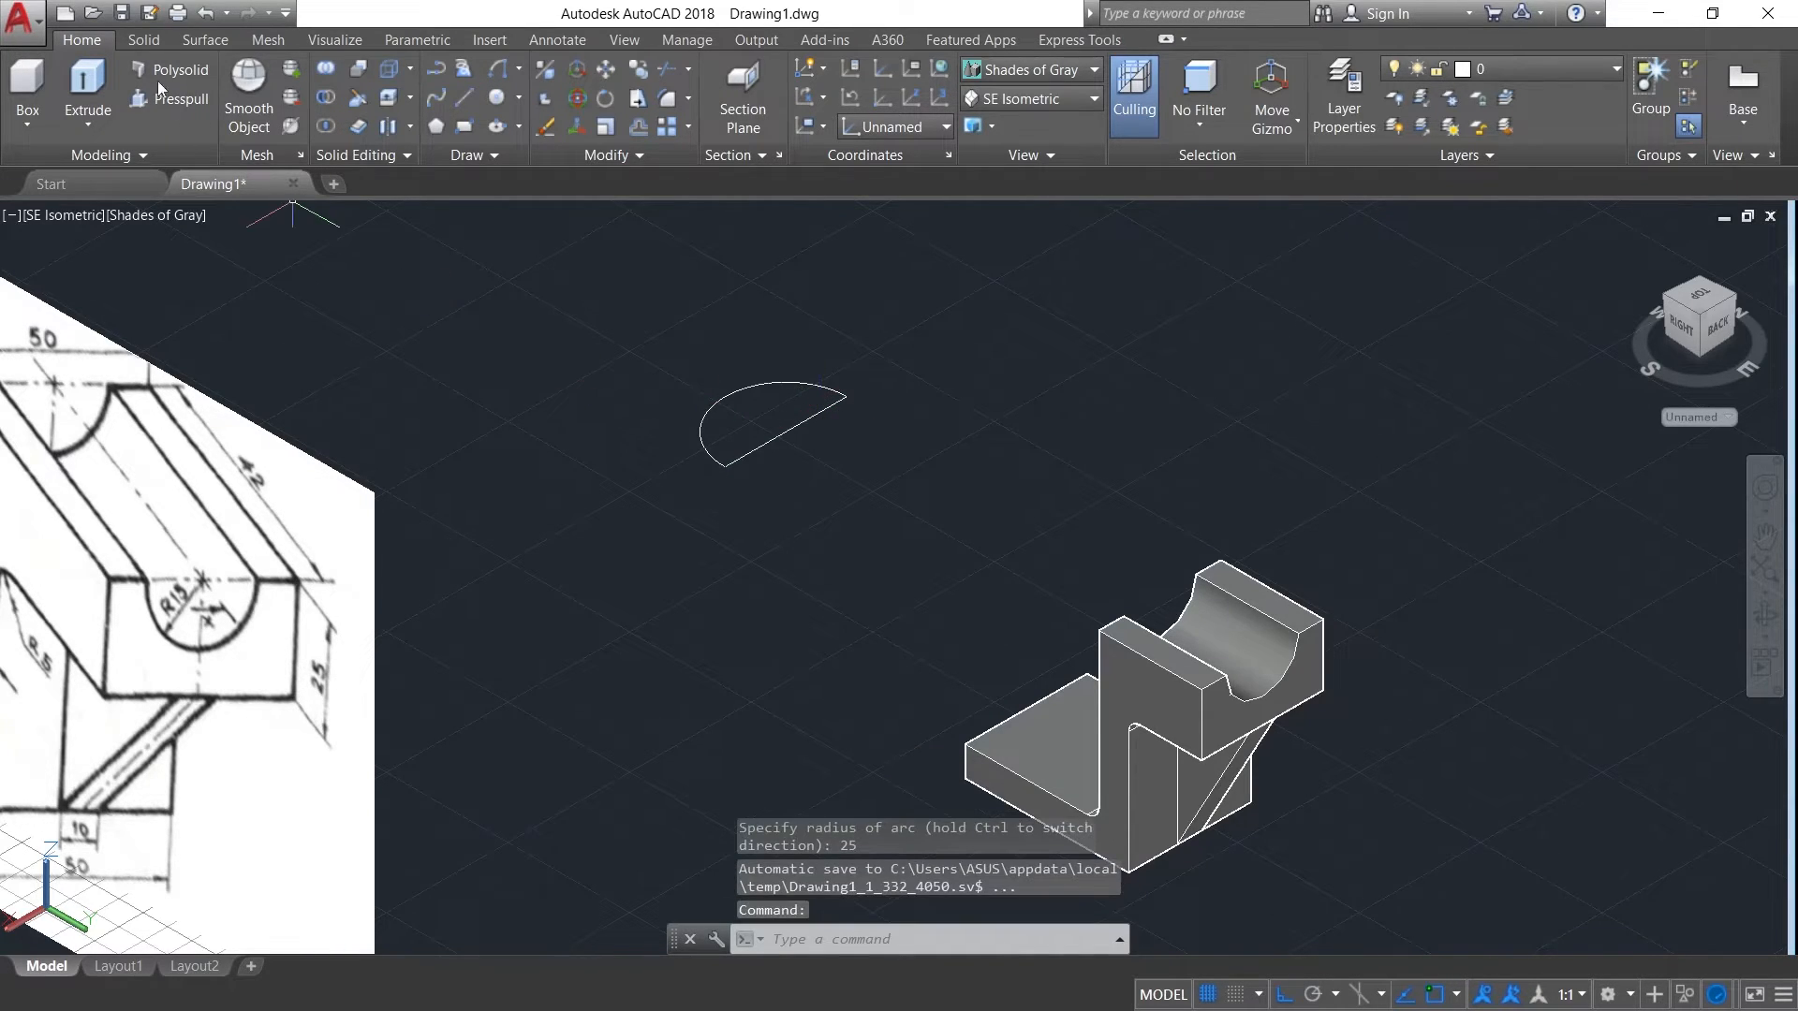
- Join the 50 line and the arc into one closed polyline
{"action": "left_click", "coordinate": [869, 321]}
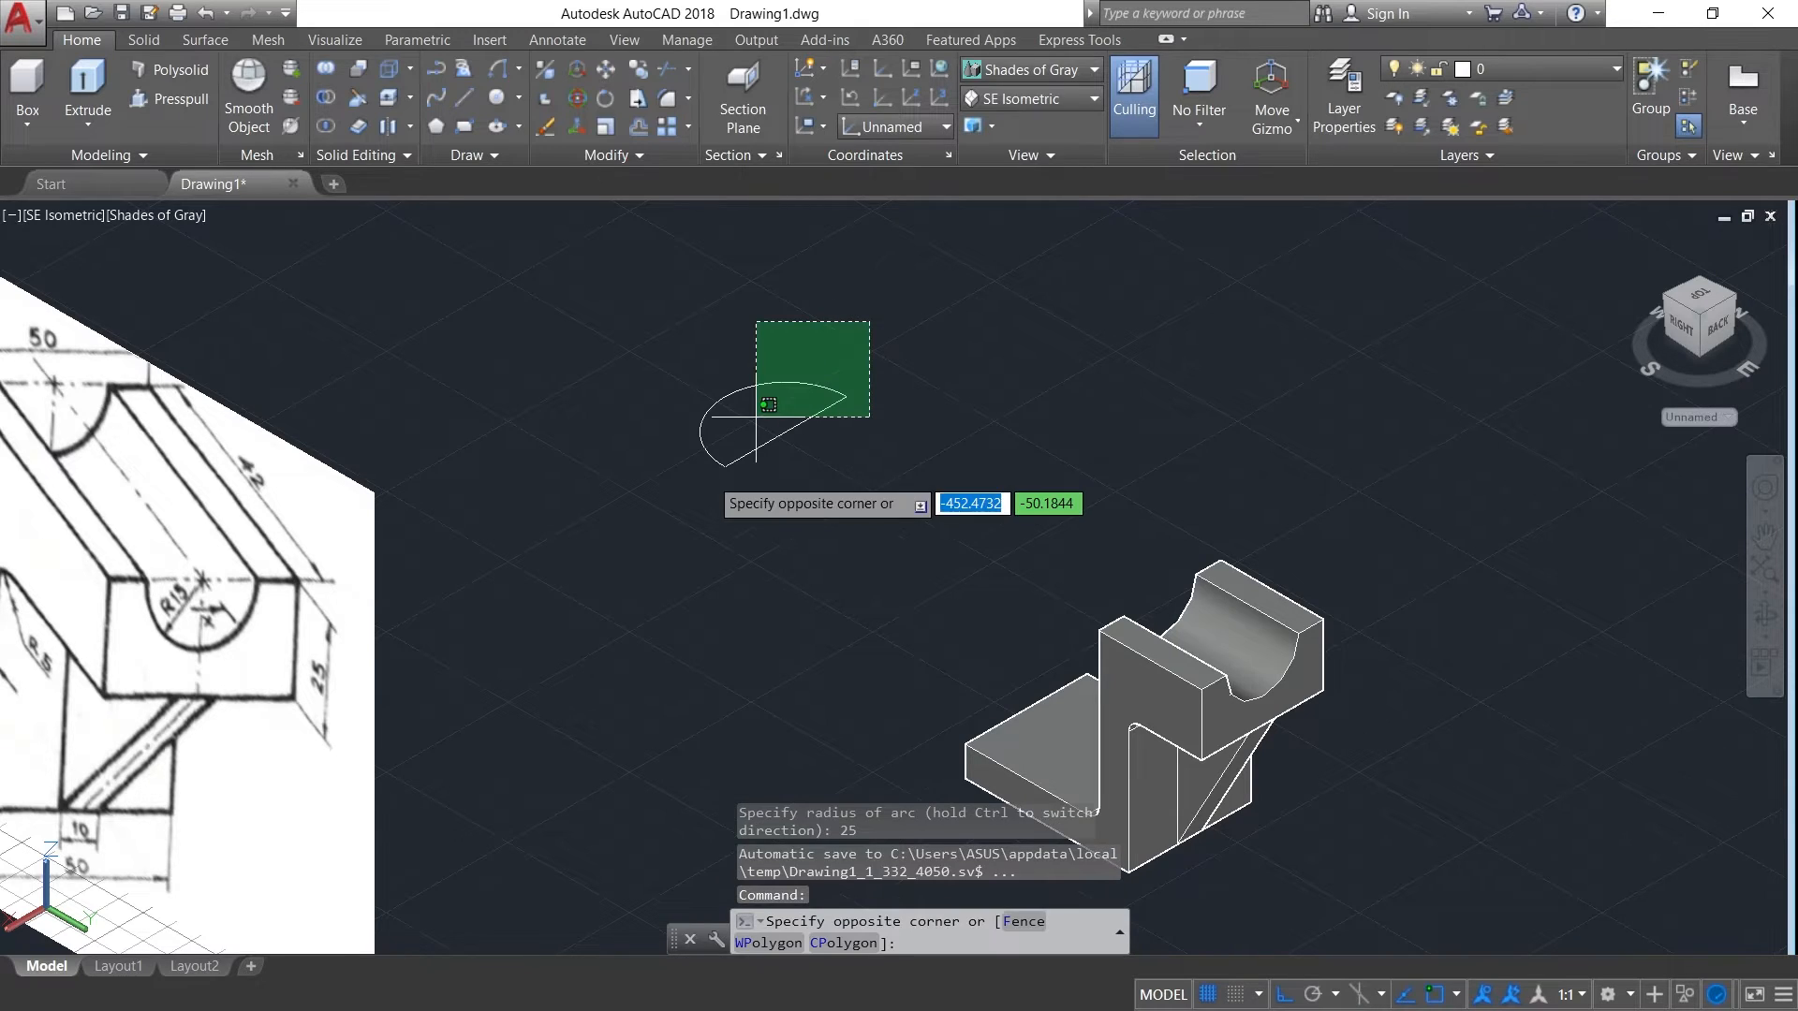
{"action": "left_click", "coordinate": [640, 546]}
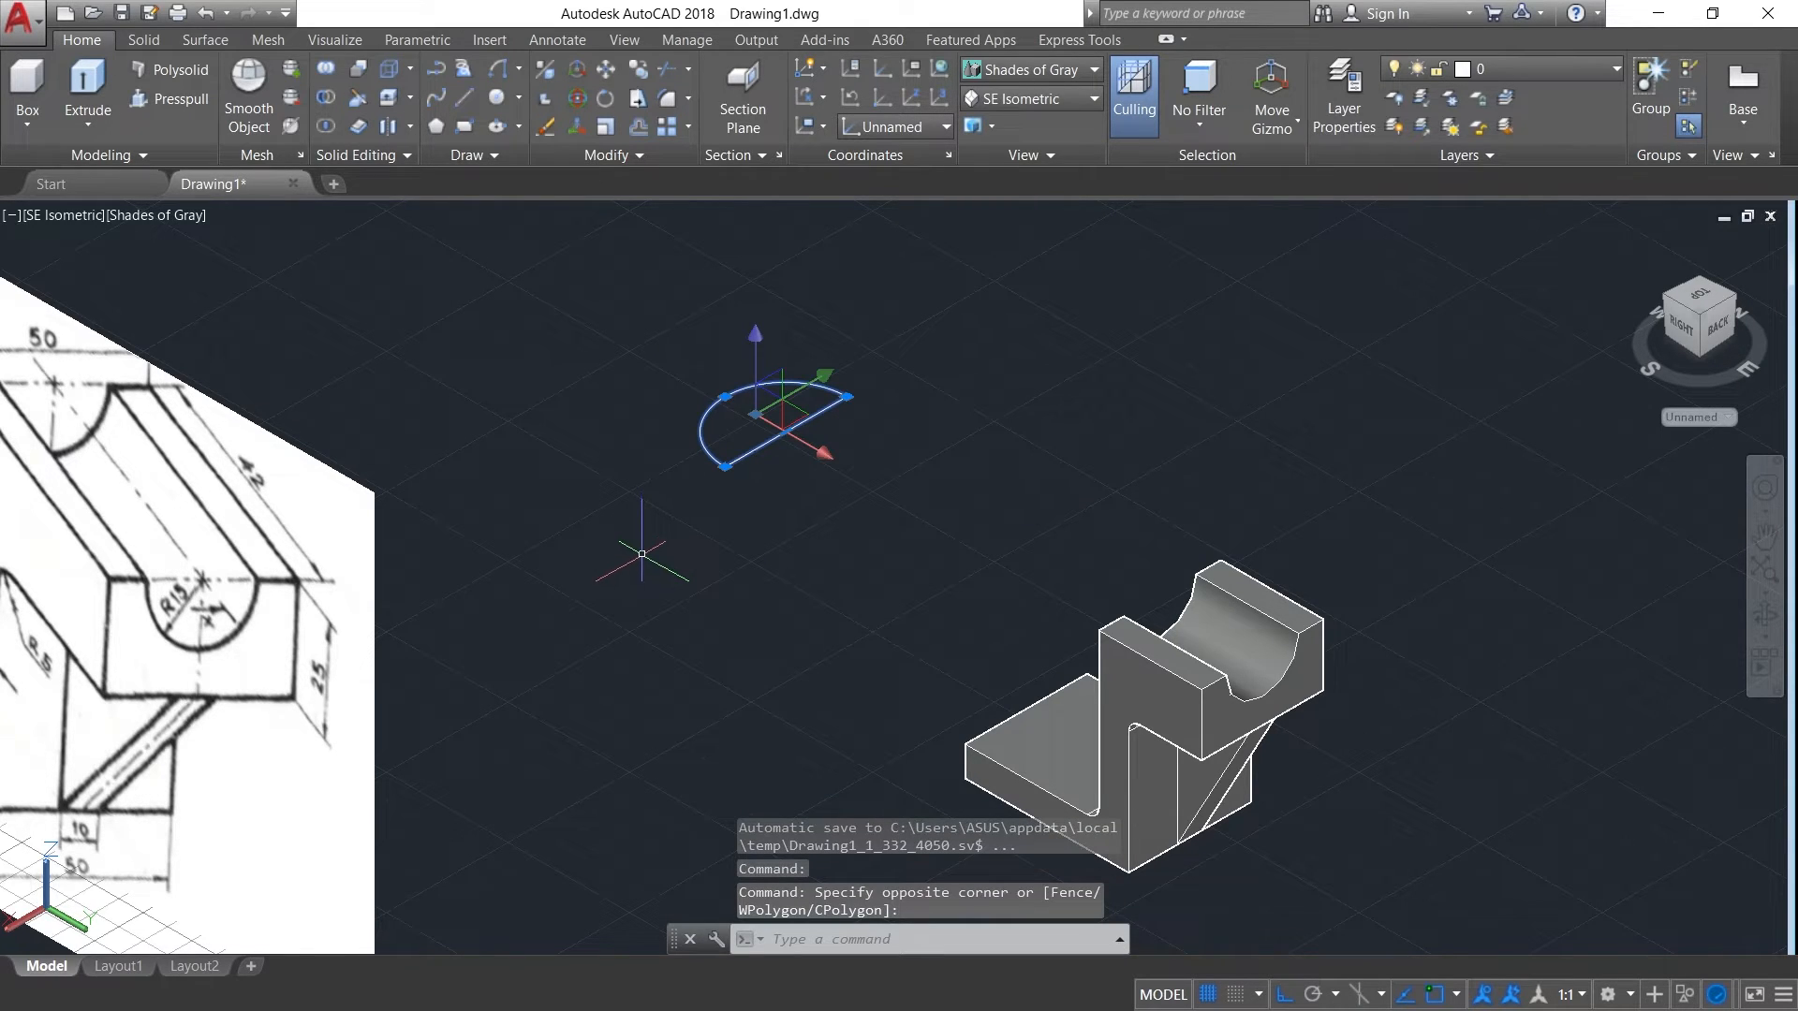
{"action": "type", "text": "J"}
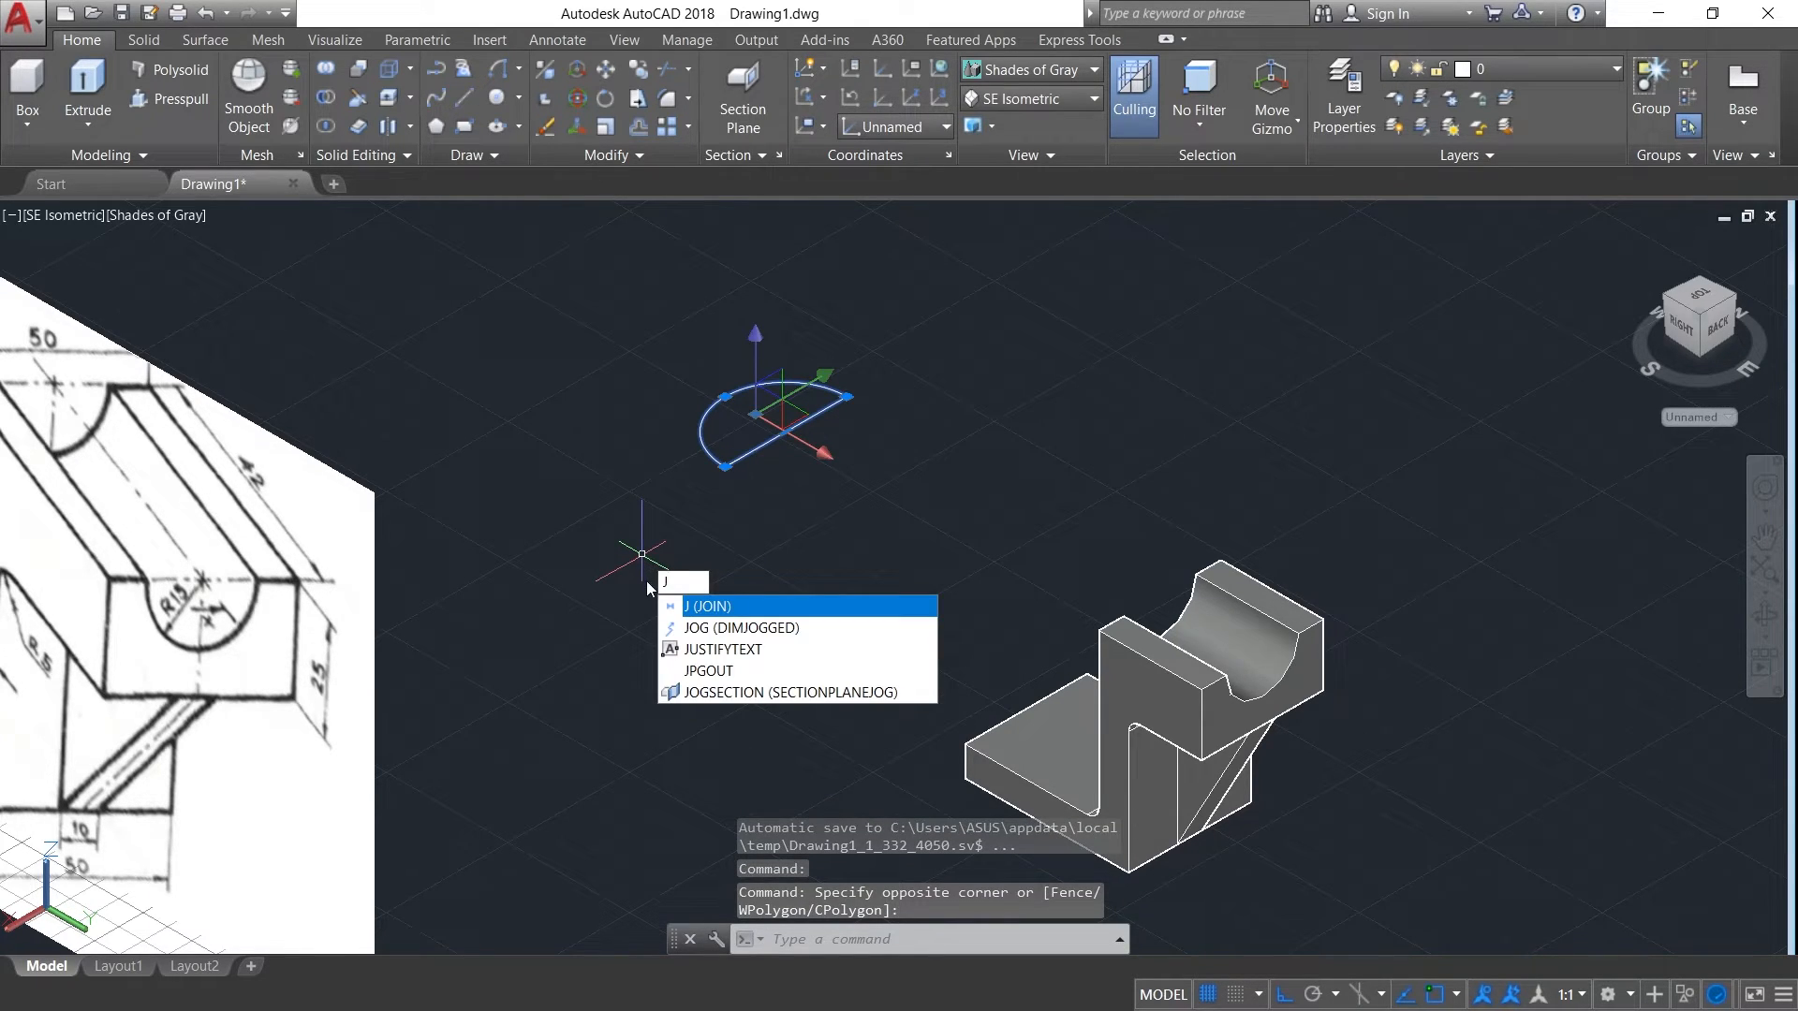
{"action": "key", "text": "Return"}
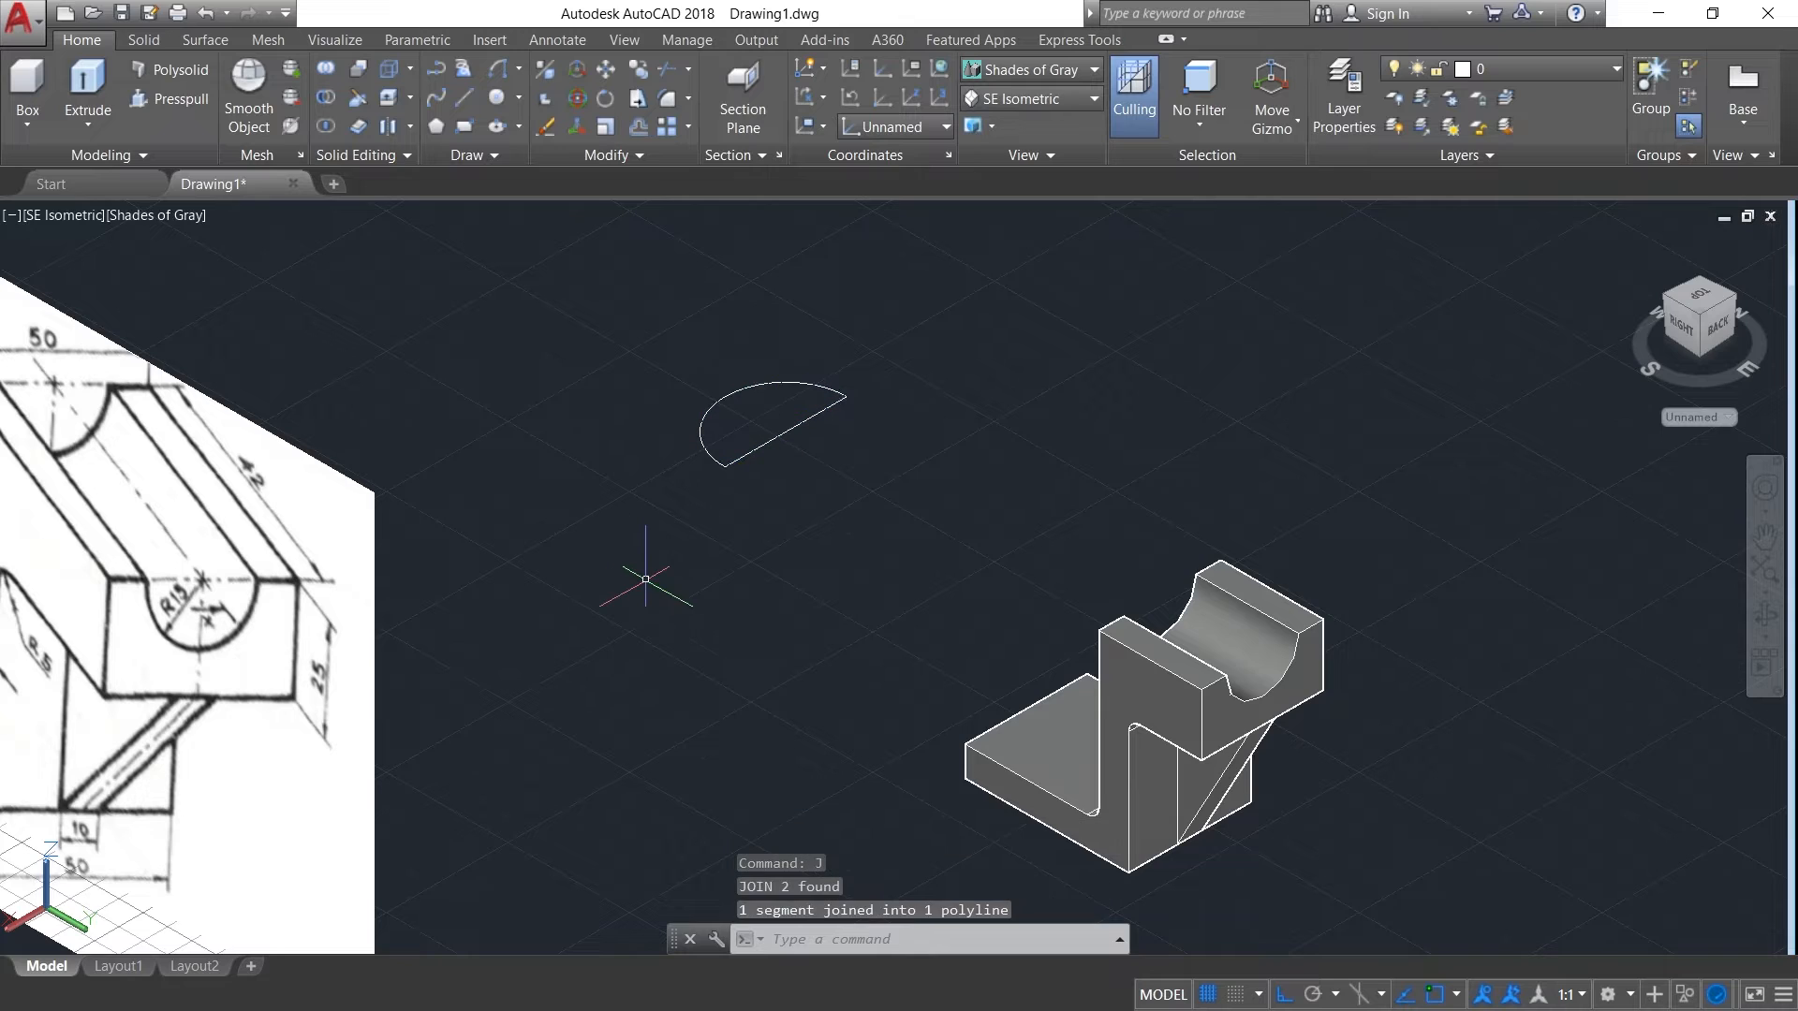
- Extrude the half-circle profile 12 upward with Presspull
{"action": "left_click", "coordinate": [188, 99]}
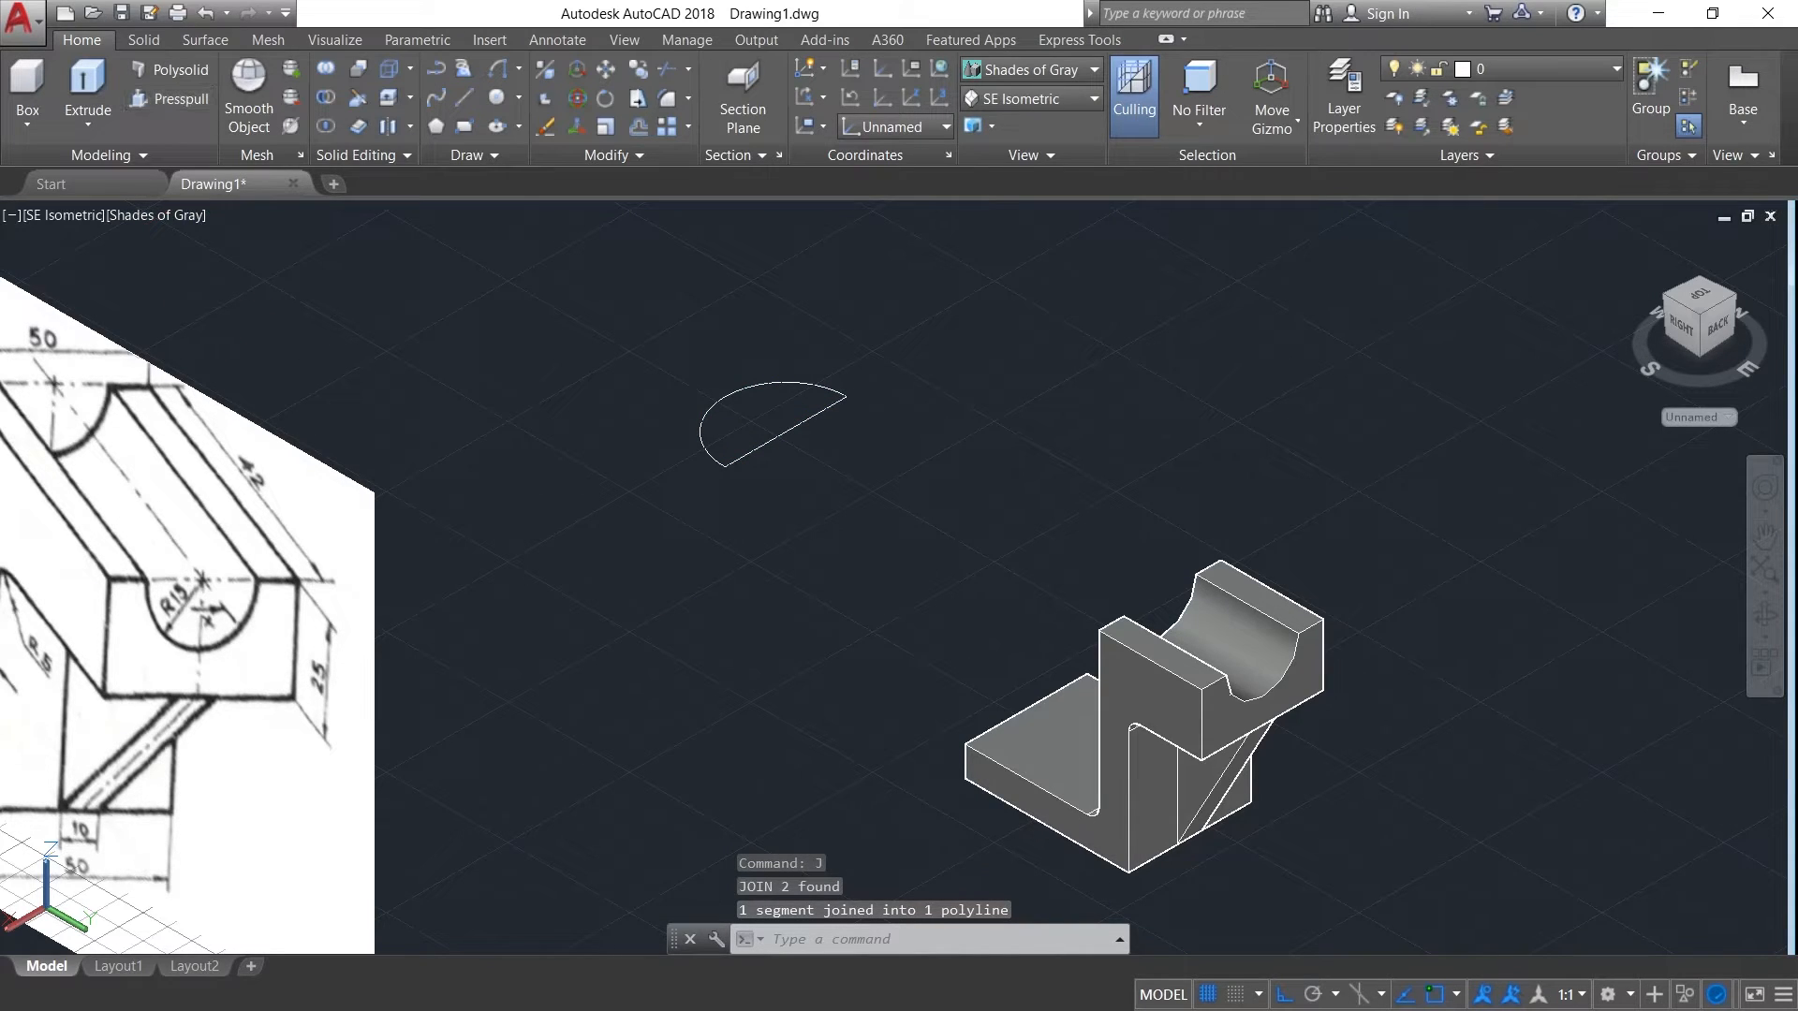
{"action": "left_click", "coordinate": [758, 403]}
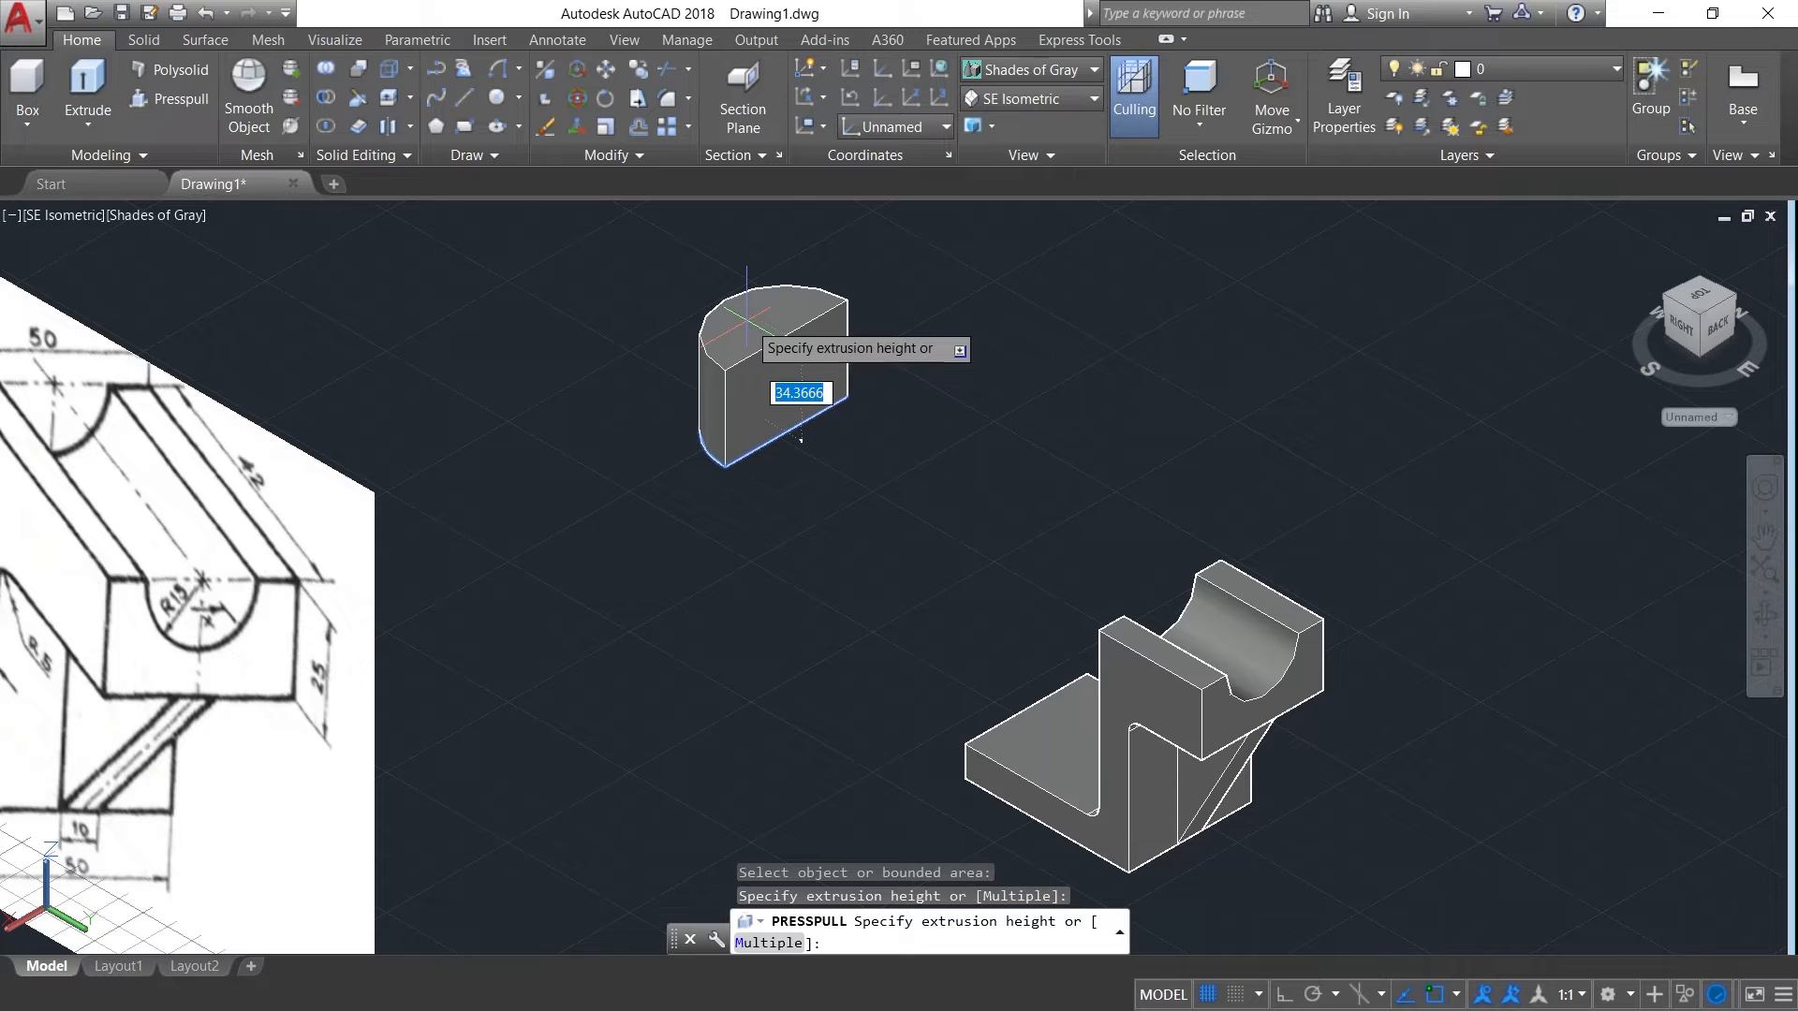
{"action": "type", "text": "12"}
{"action": "key", "text": "Return"}
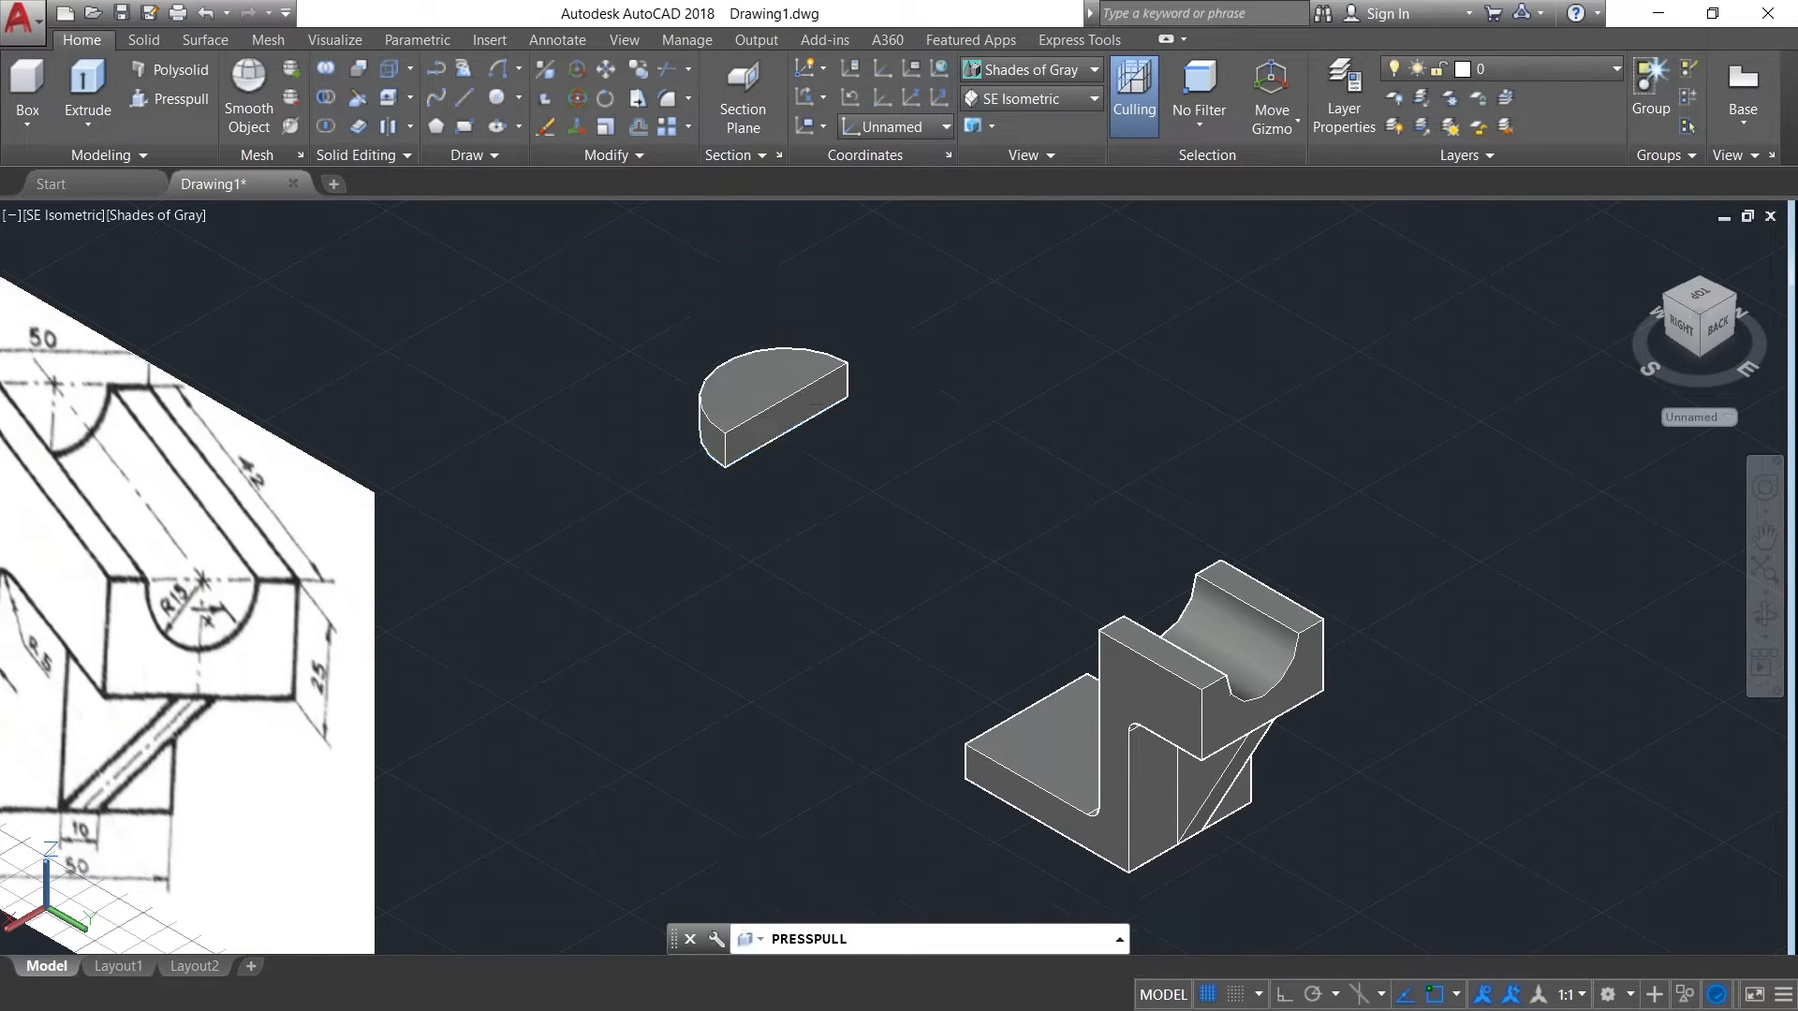
{"action": "key", "text": "Return"}
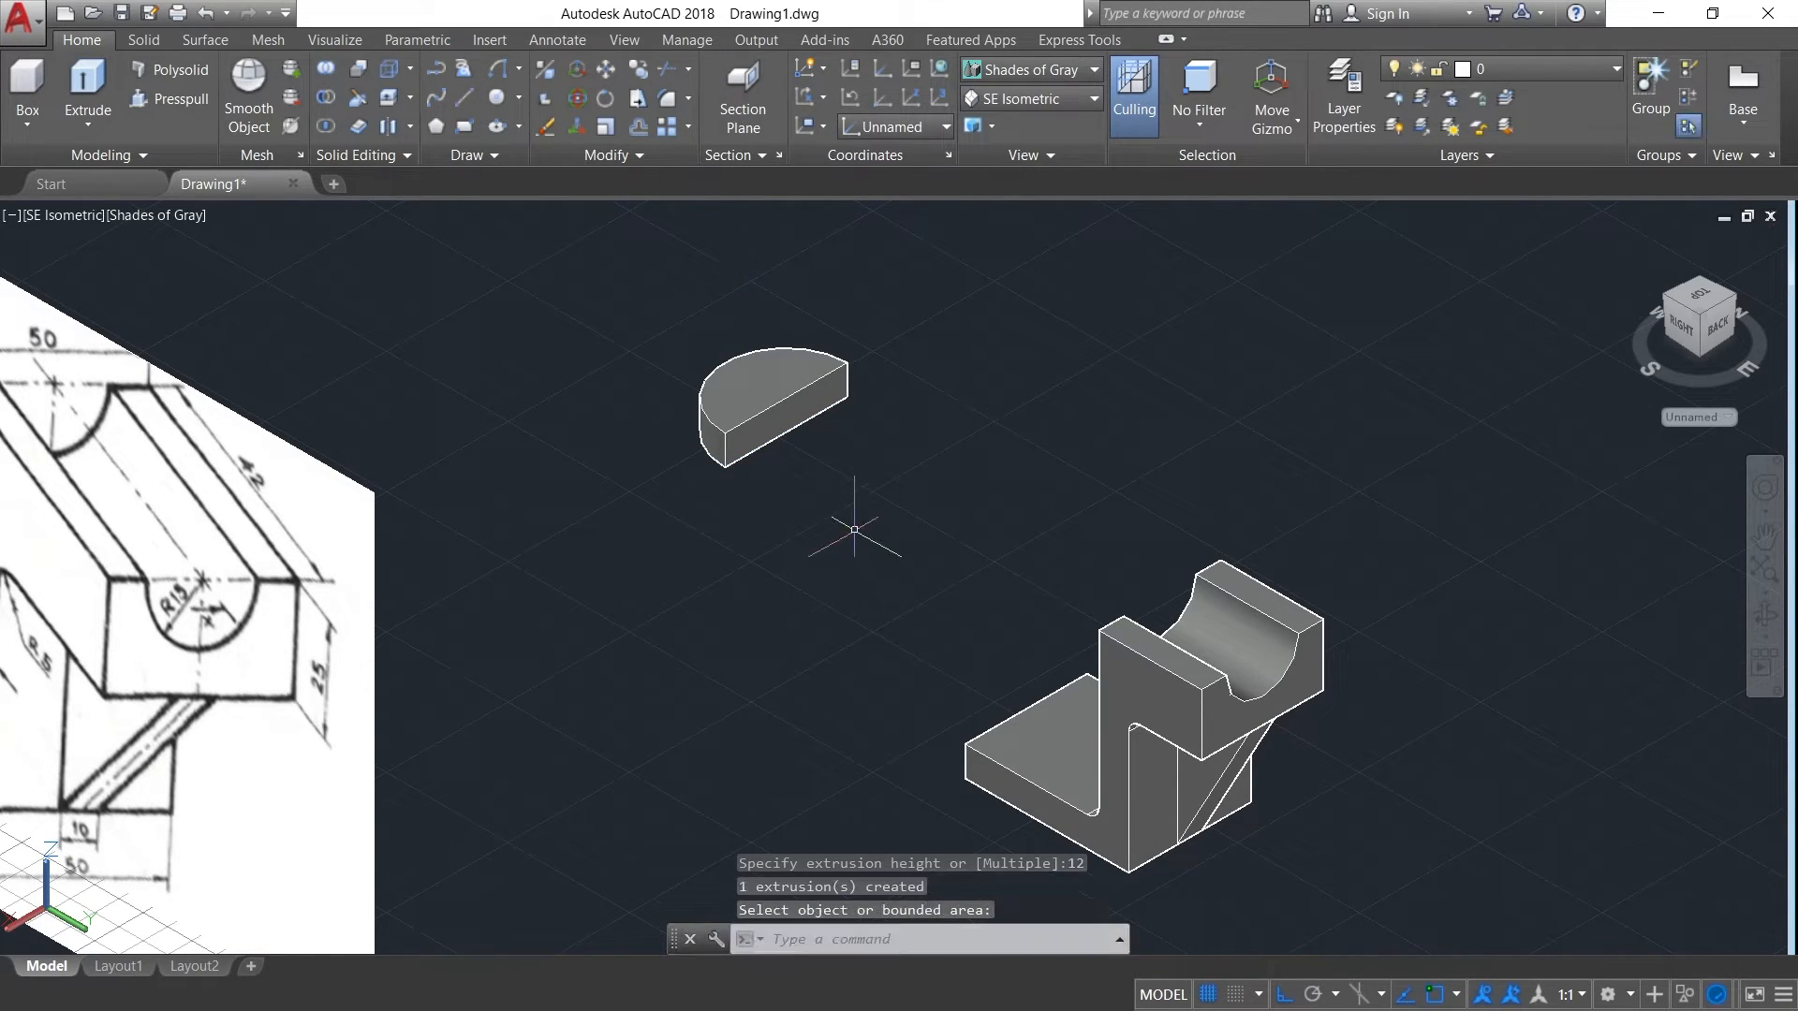
- Move the half-circle solid by its upper front corner onto the matching top corner of the bracket's base end
{"action": "left_click", "coordinate": [782, 356]}
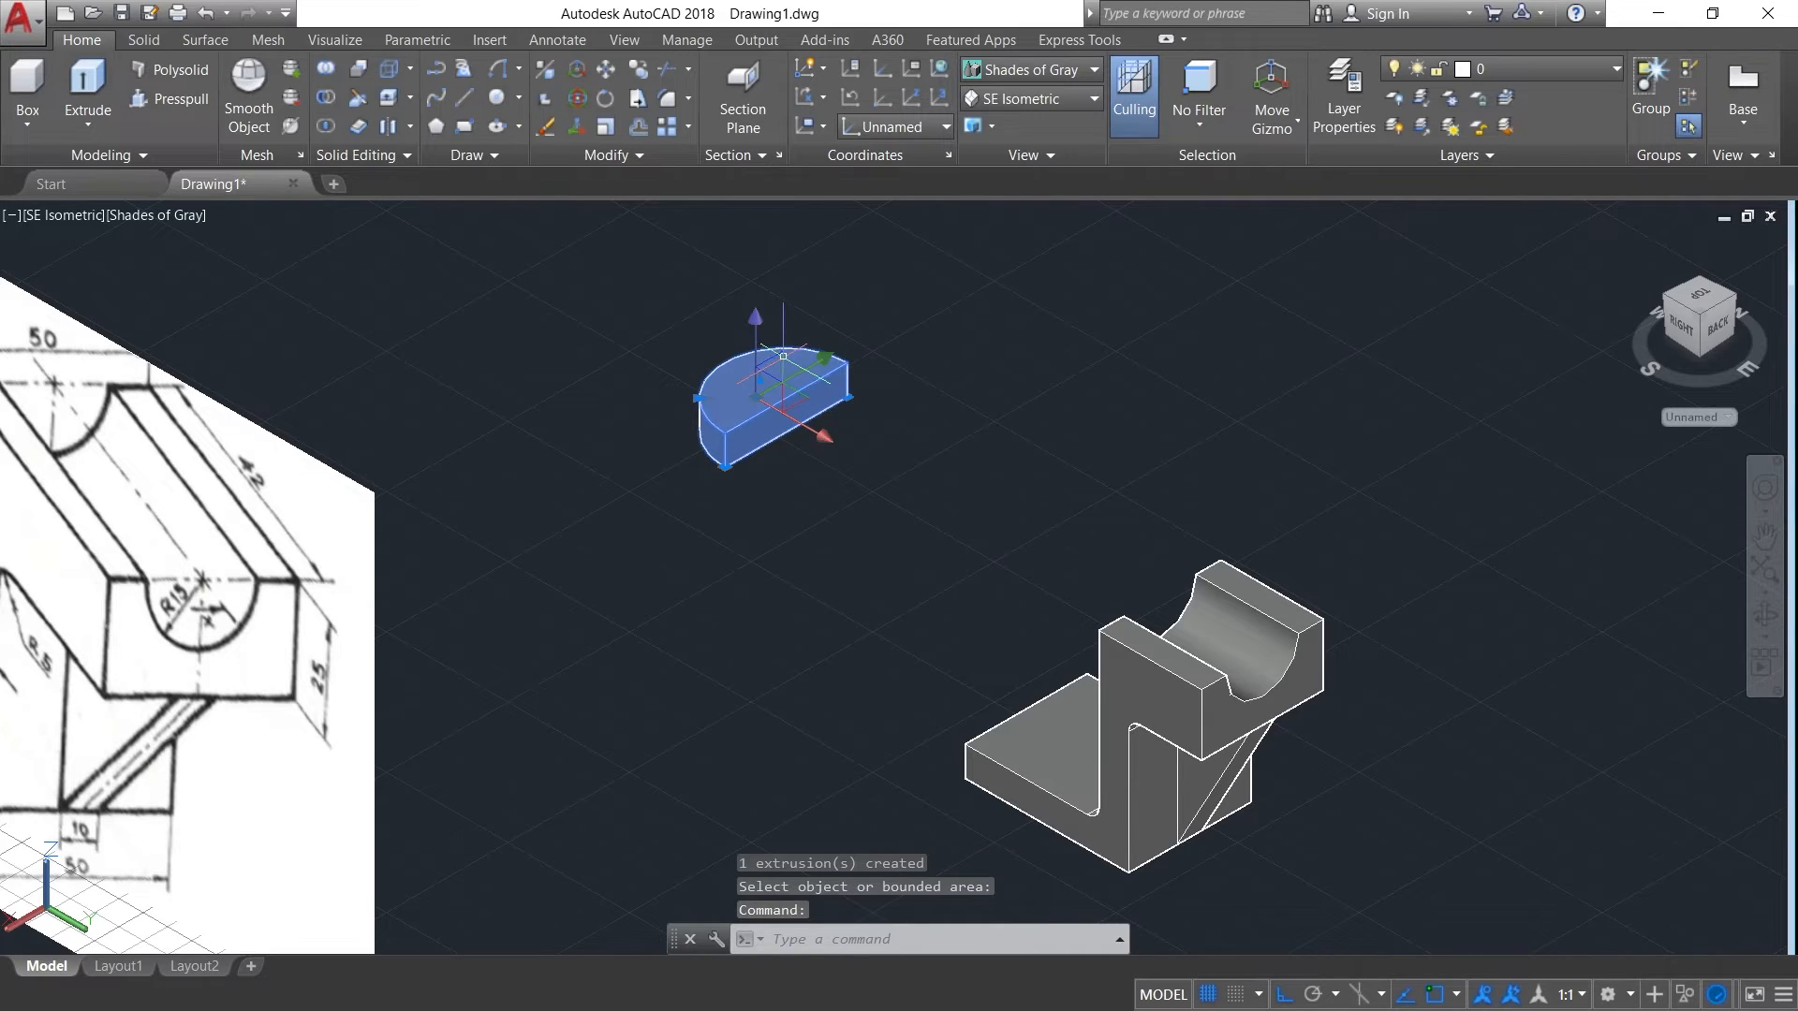
{"action": "left_click", "coordinate": [606, 69]}
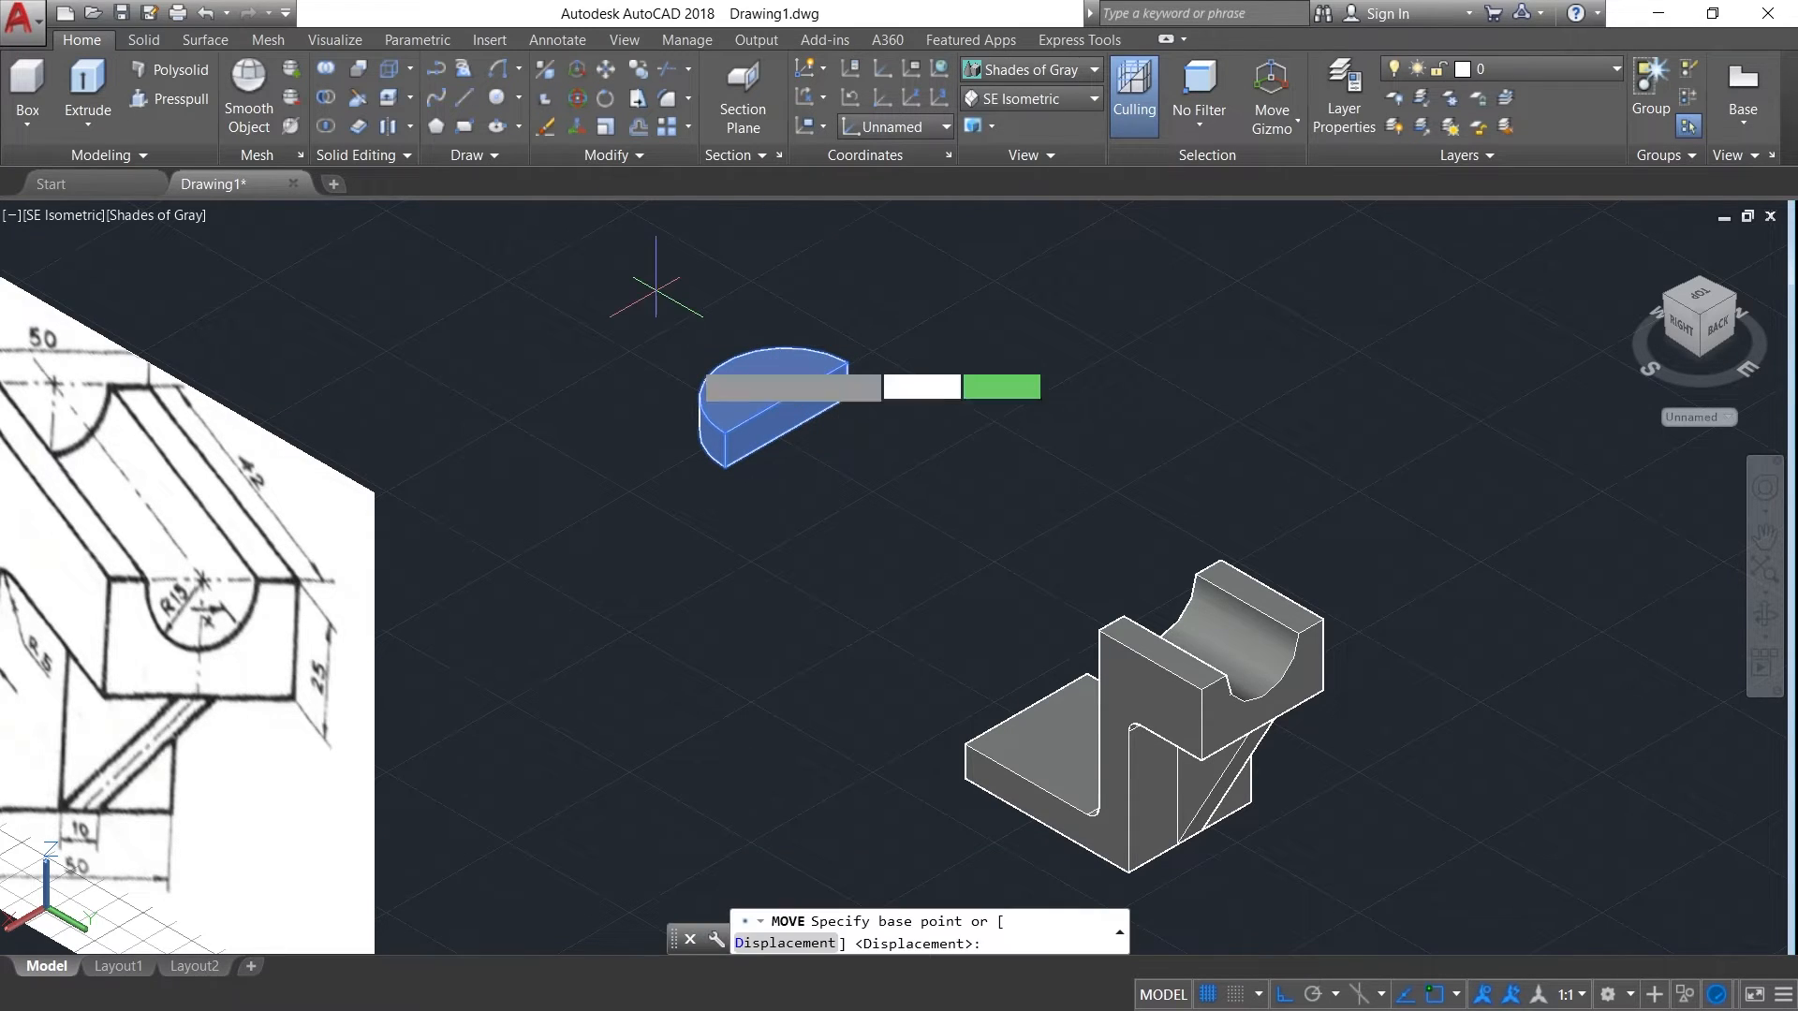
{"action": "left_click", "coordinate": [727, 432]}
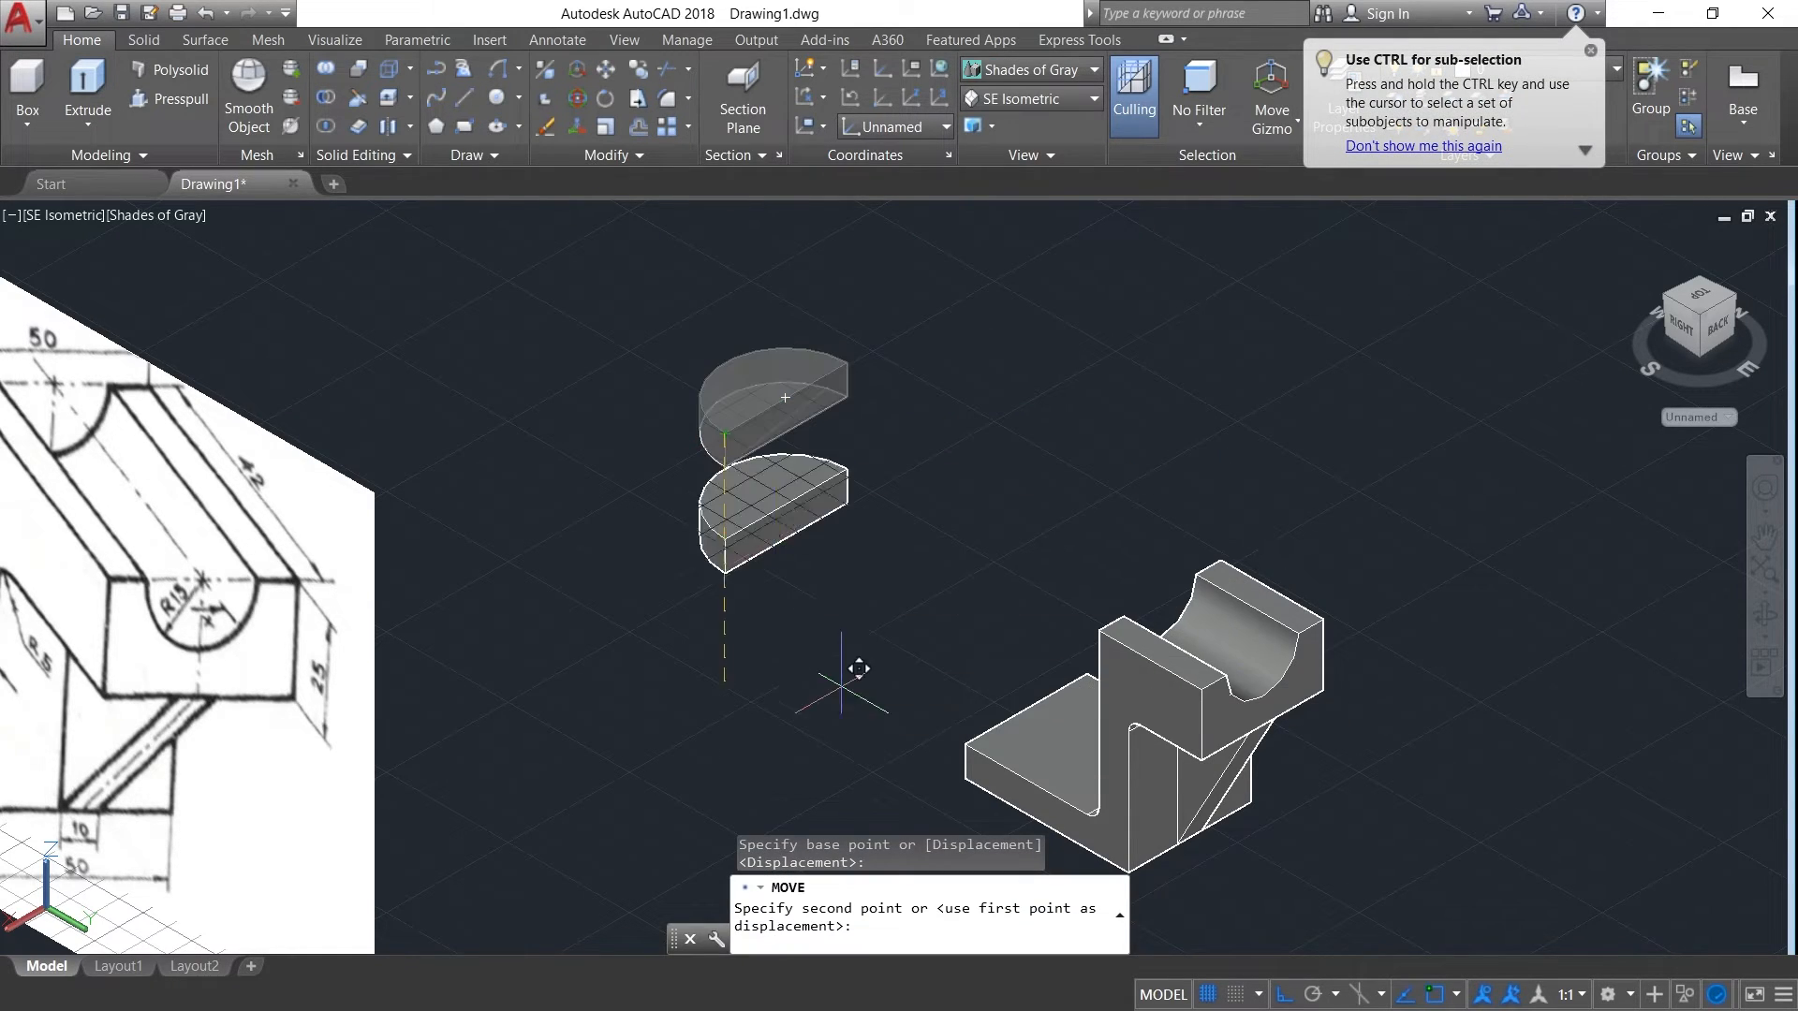
{"action": "left_click", "coordinate": [965, 745]}
{"action": "key", "text": "Escape"}
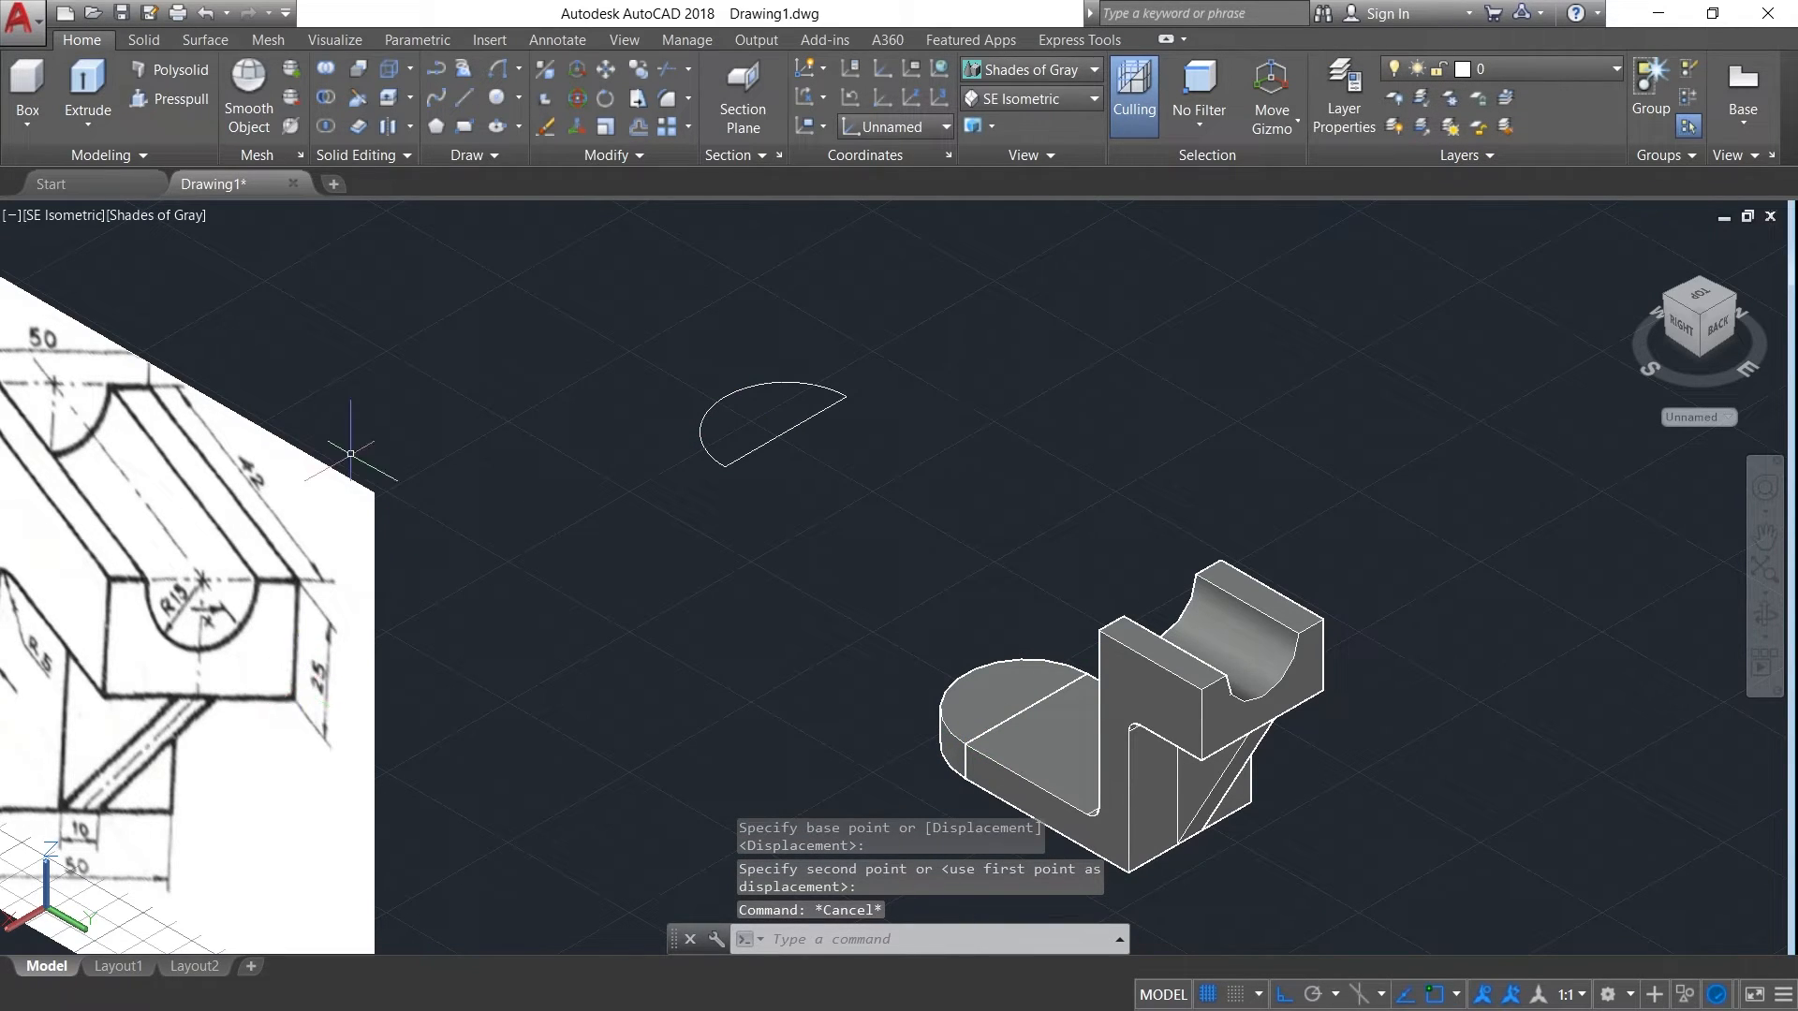
- Draw a circle of radius 6 in open space beside the bracket
{"action": "left_click", "coordinate": [502, 97]}
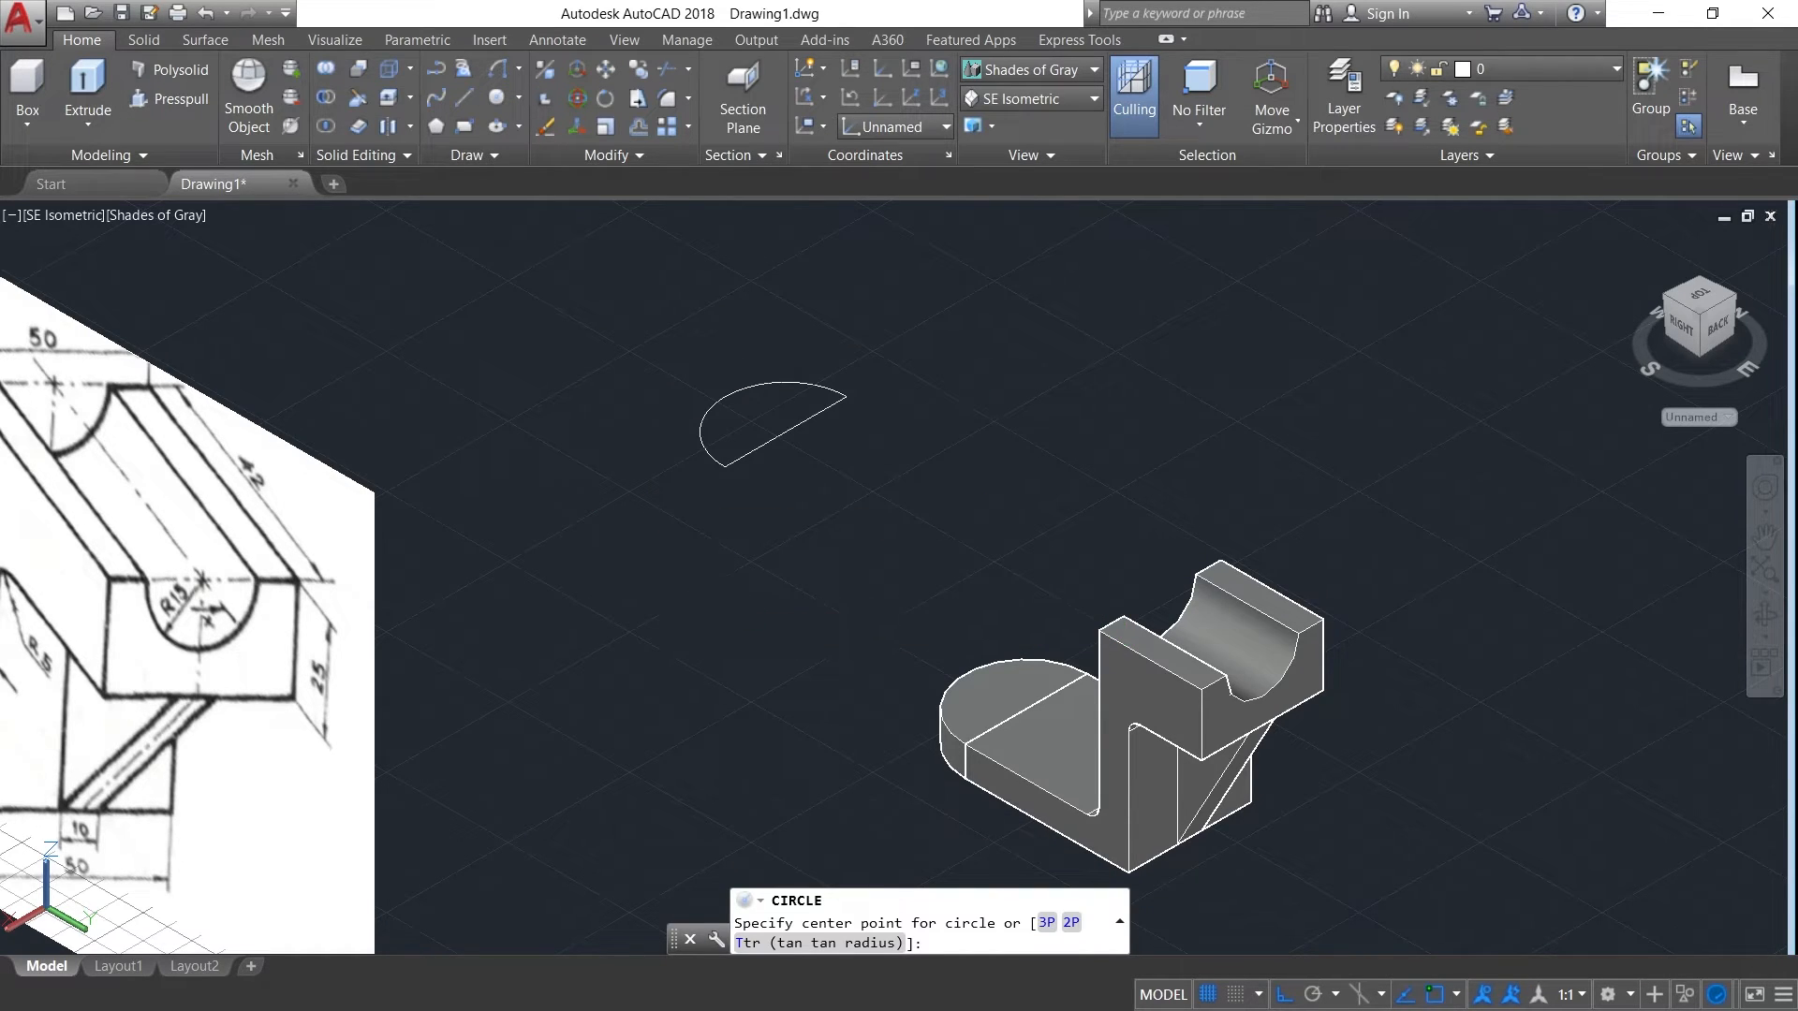
{"action": "left_click", "coordinate": [713, 600]}
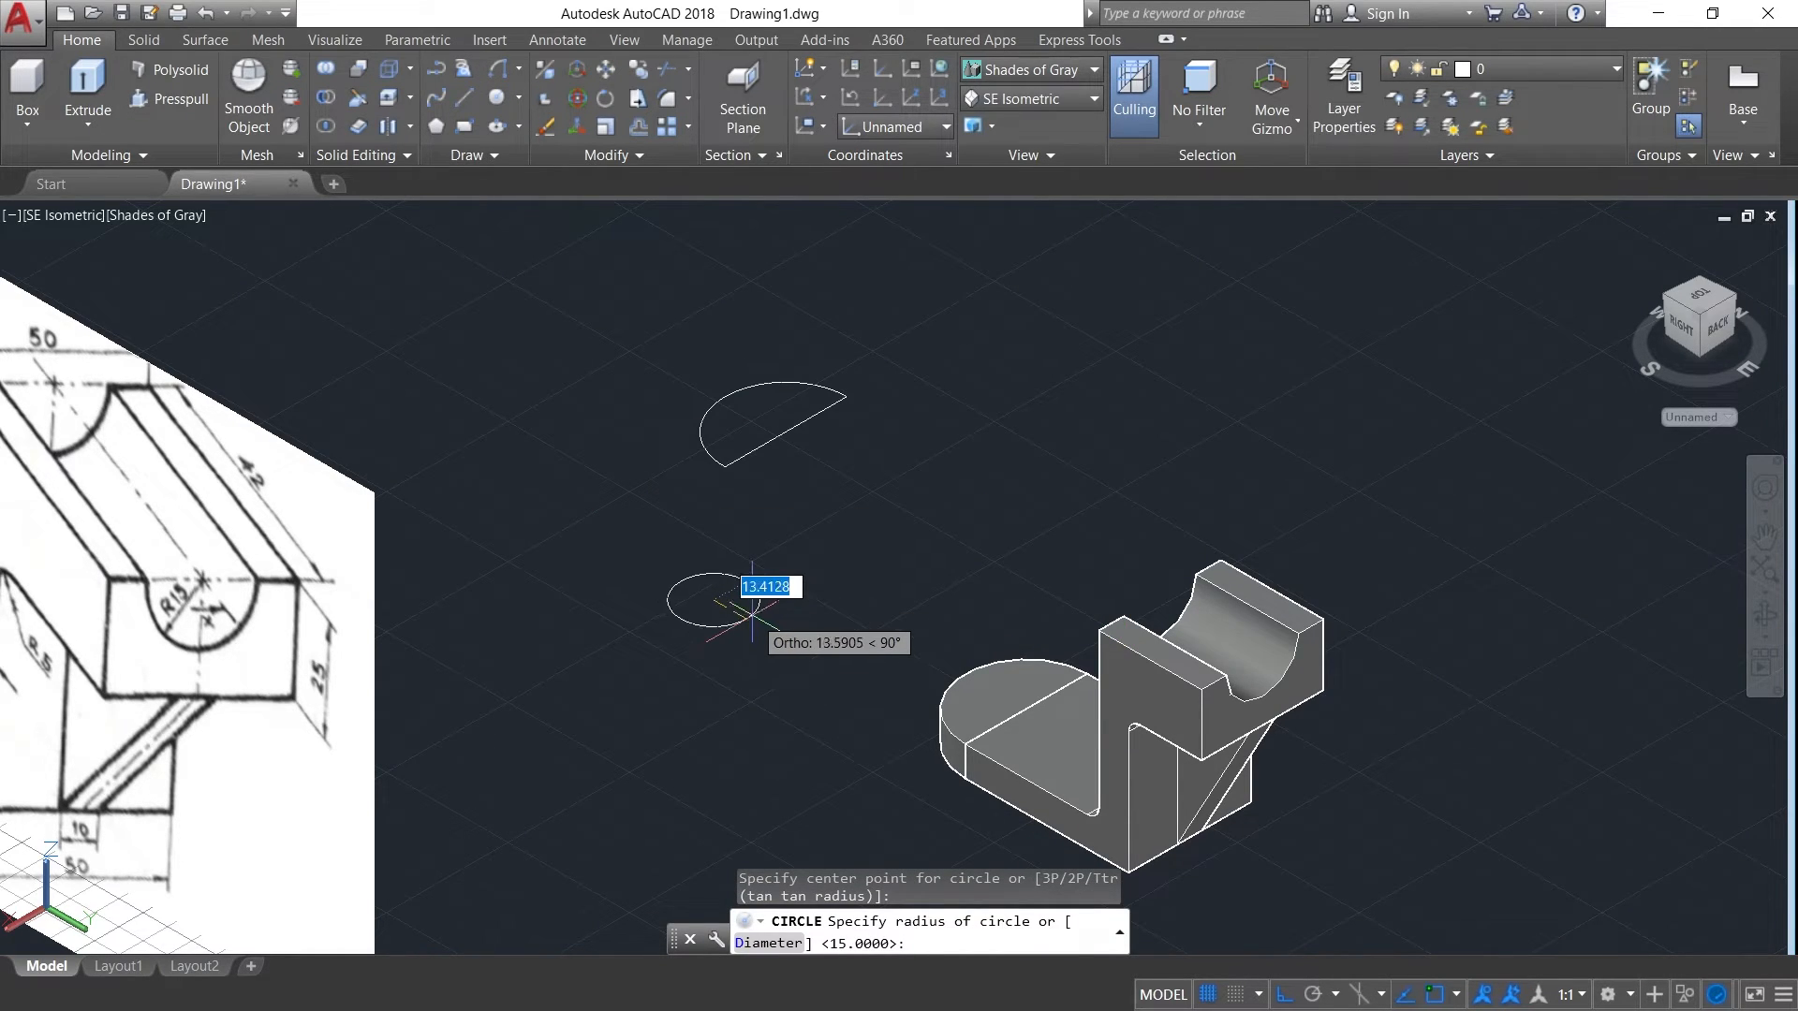
{"action": "type", "text": "6"}
{"action": "key", "text": "Return"}
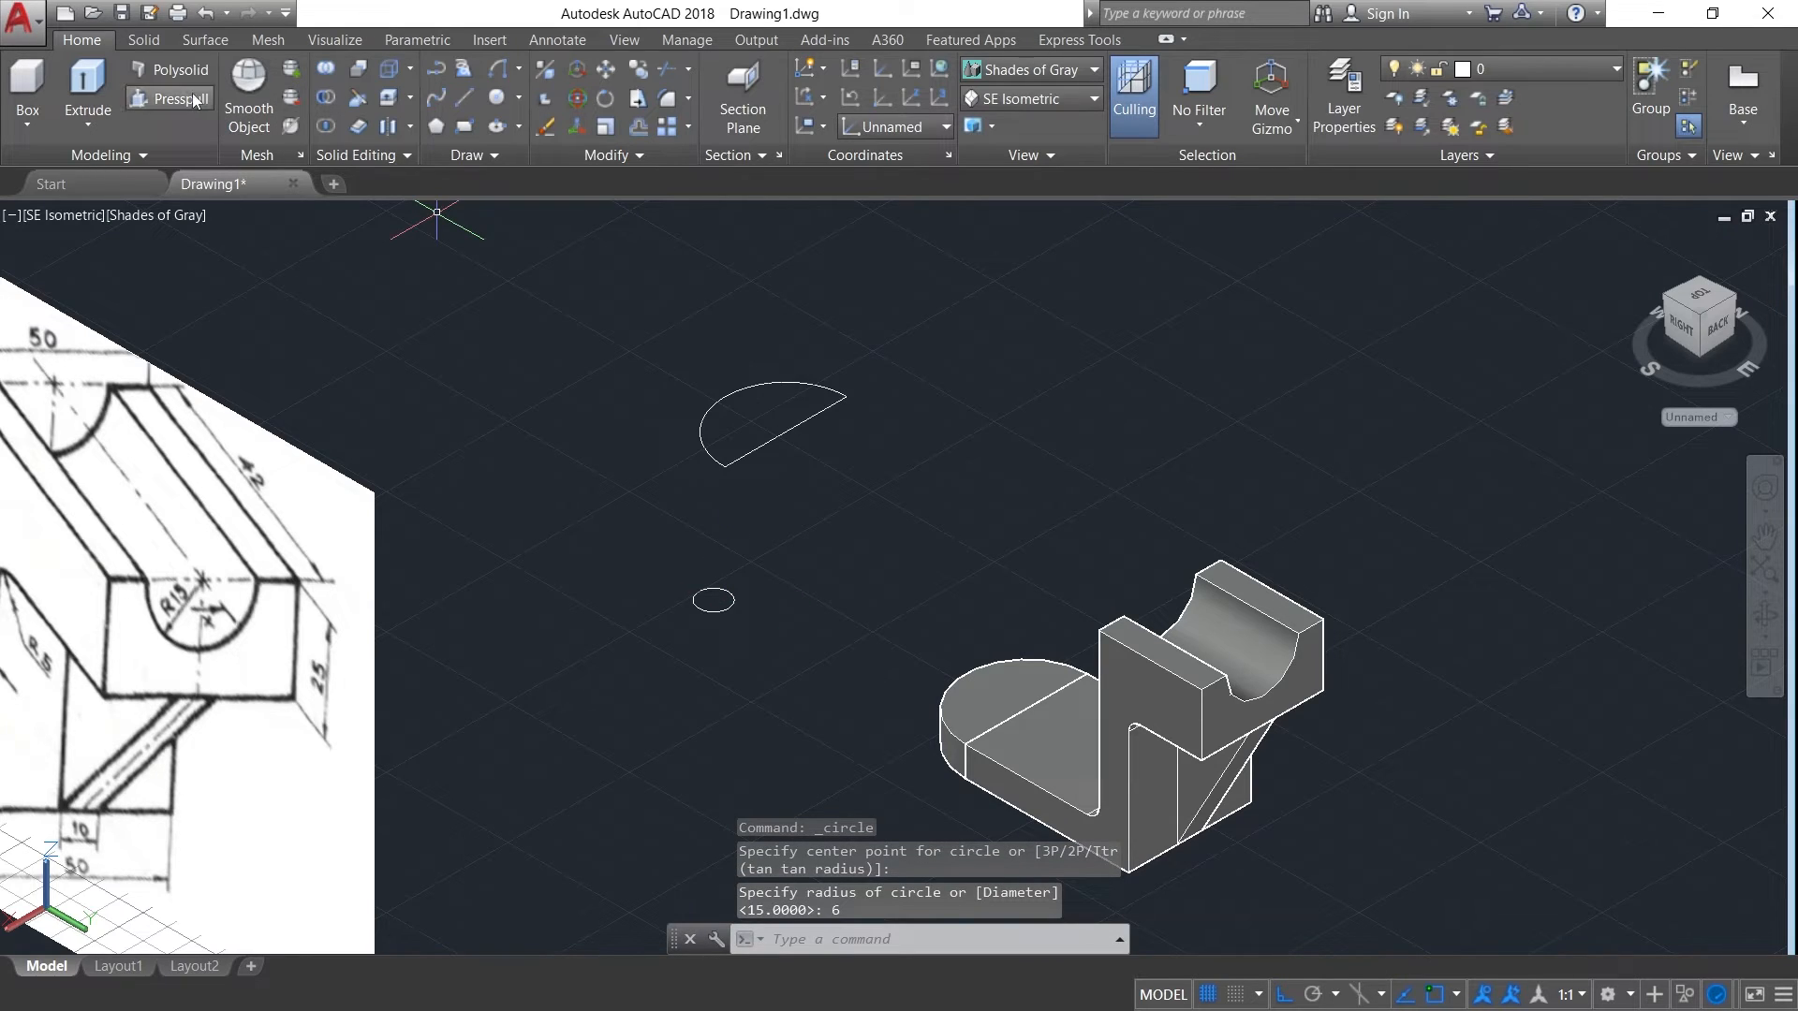
- Extrude the radius 6 circle 12 upward with Presspull to form a cylinder
{"action": "left_click", "coordinate": [192, 97]}
{"action": "left_click", "coordinate": [713, 601]}
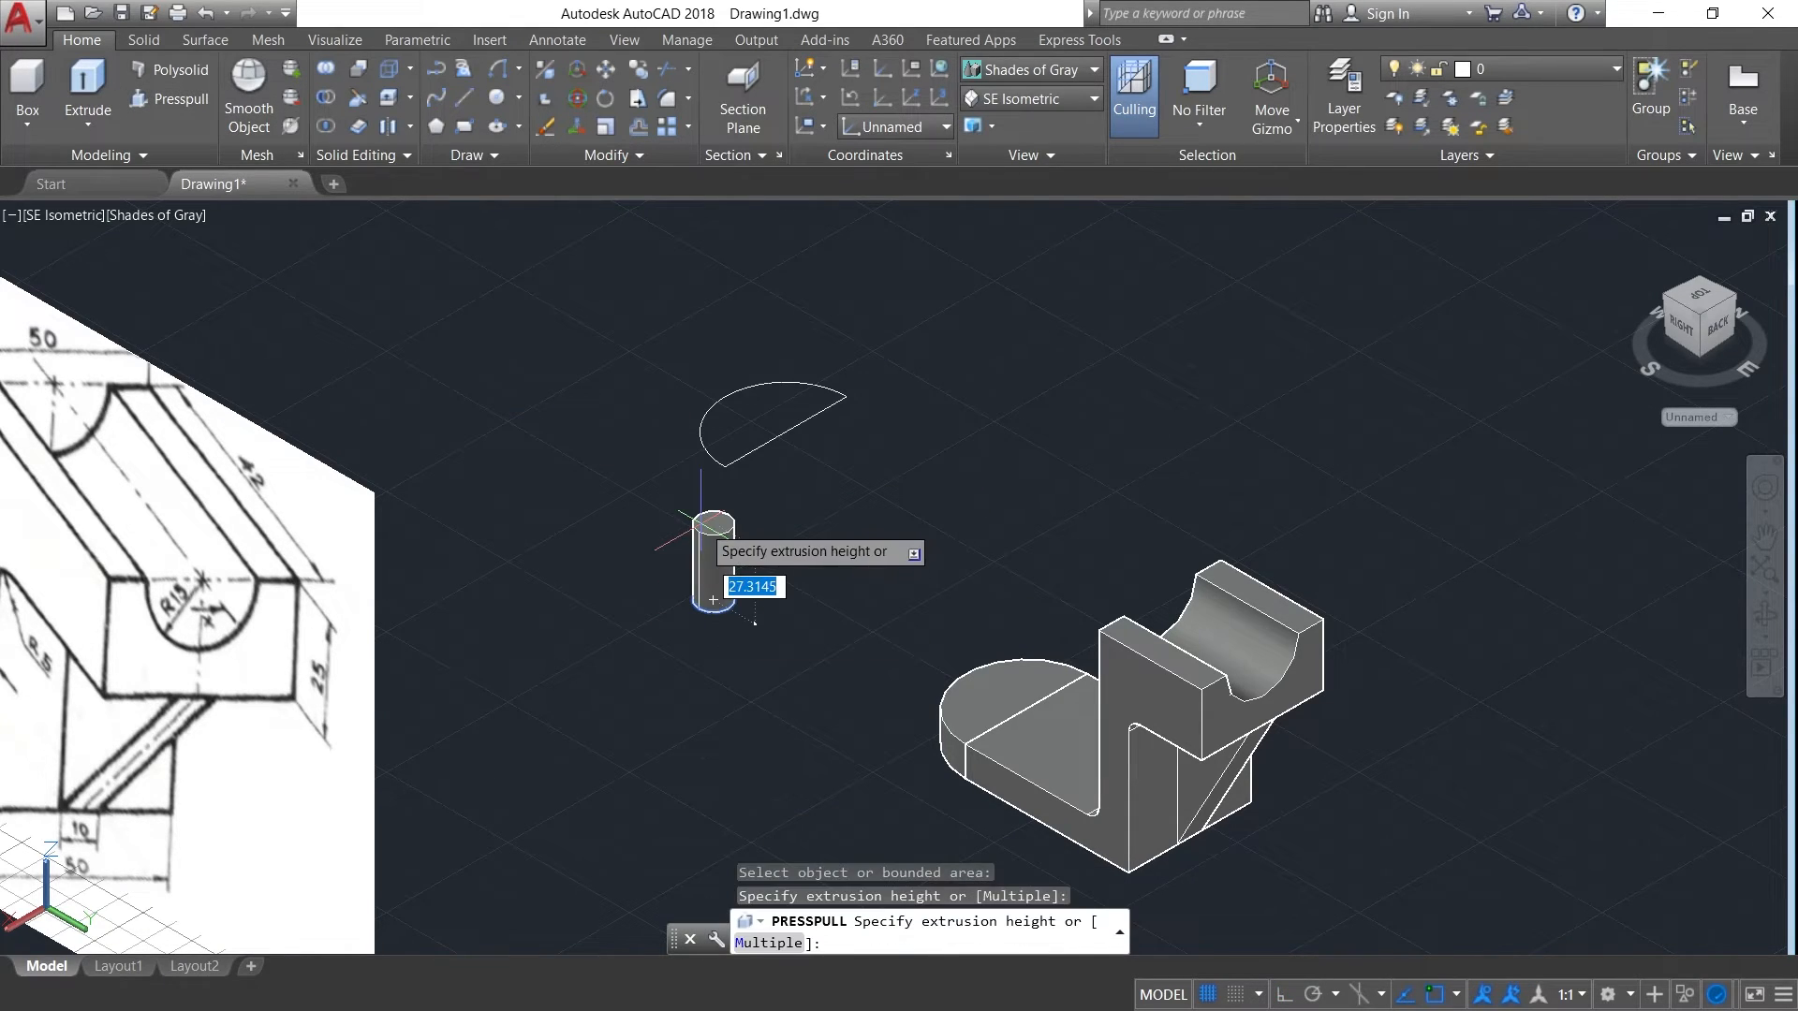
{"action": "type", "text": "12"}
{"action": "key", "text": "Return"}
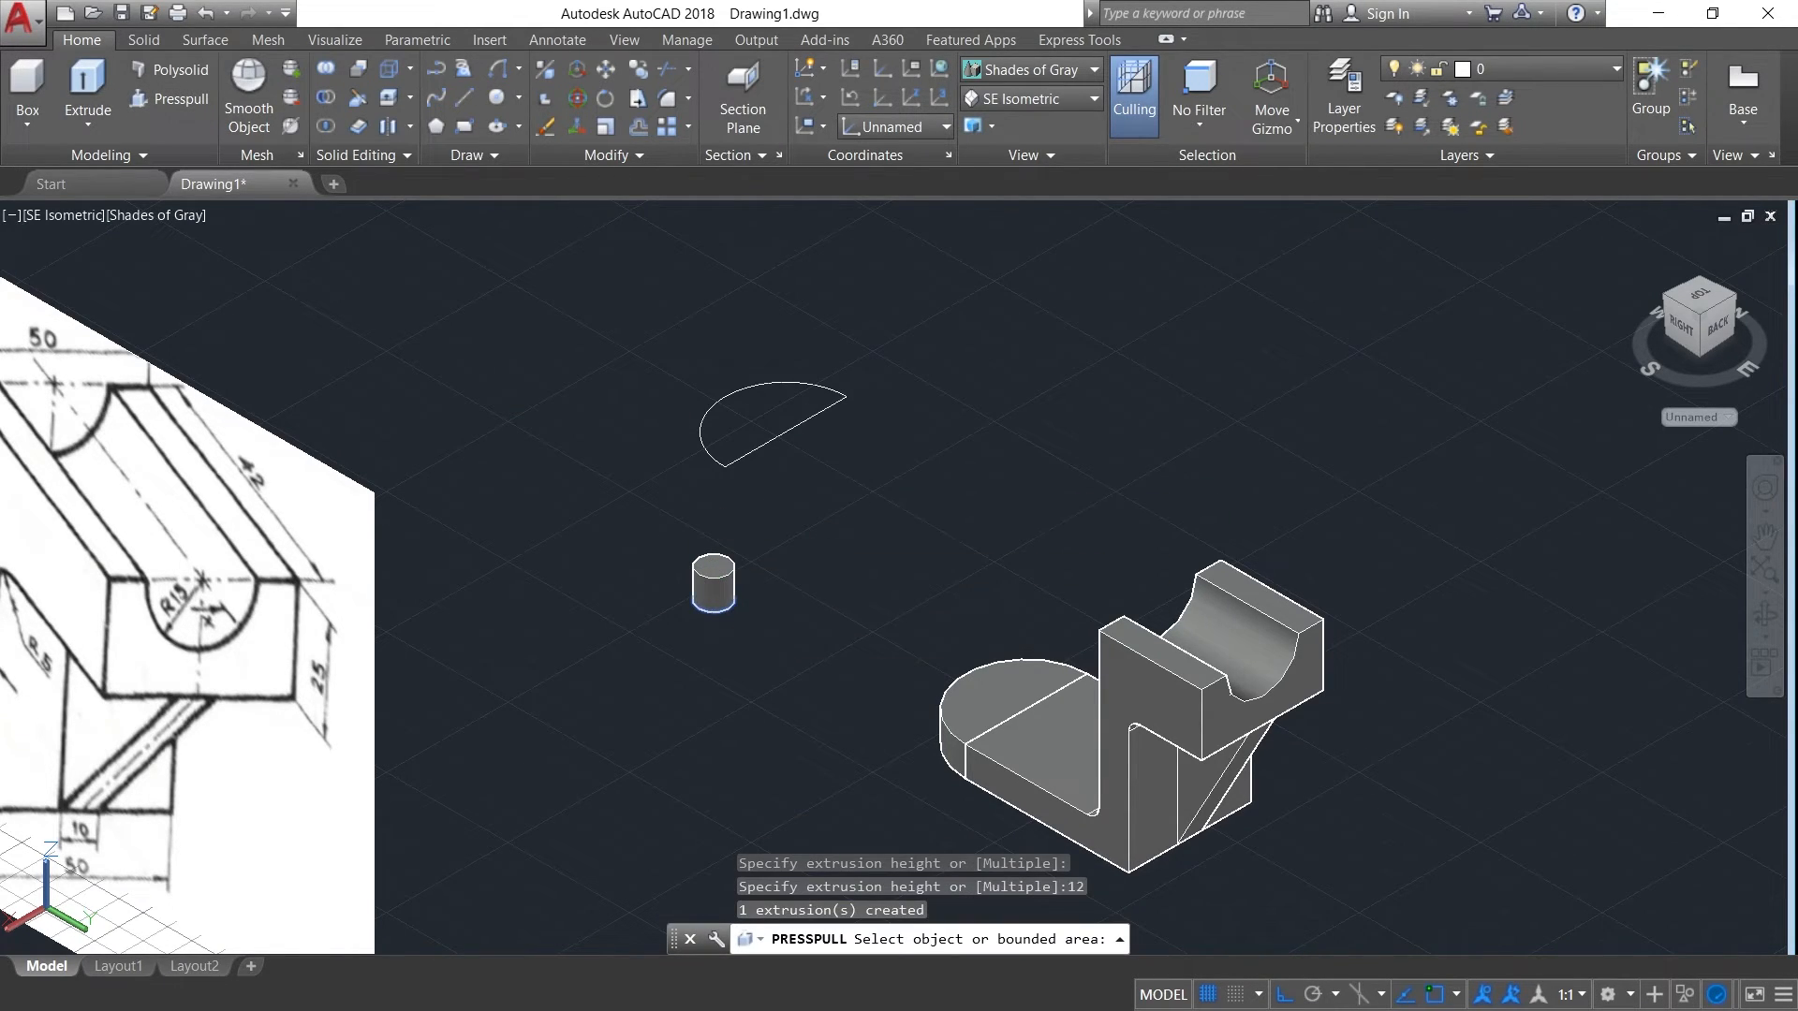
{"action": "key", "text": "Return"}
- Move the cylinder by its top centre to the midpoint of the edge between the base and its rounded end
{"action": "left_click", "coordinate": [713, 582]}
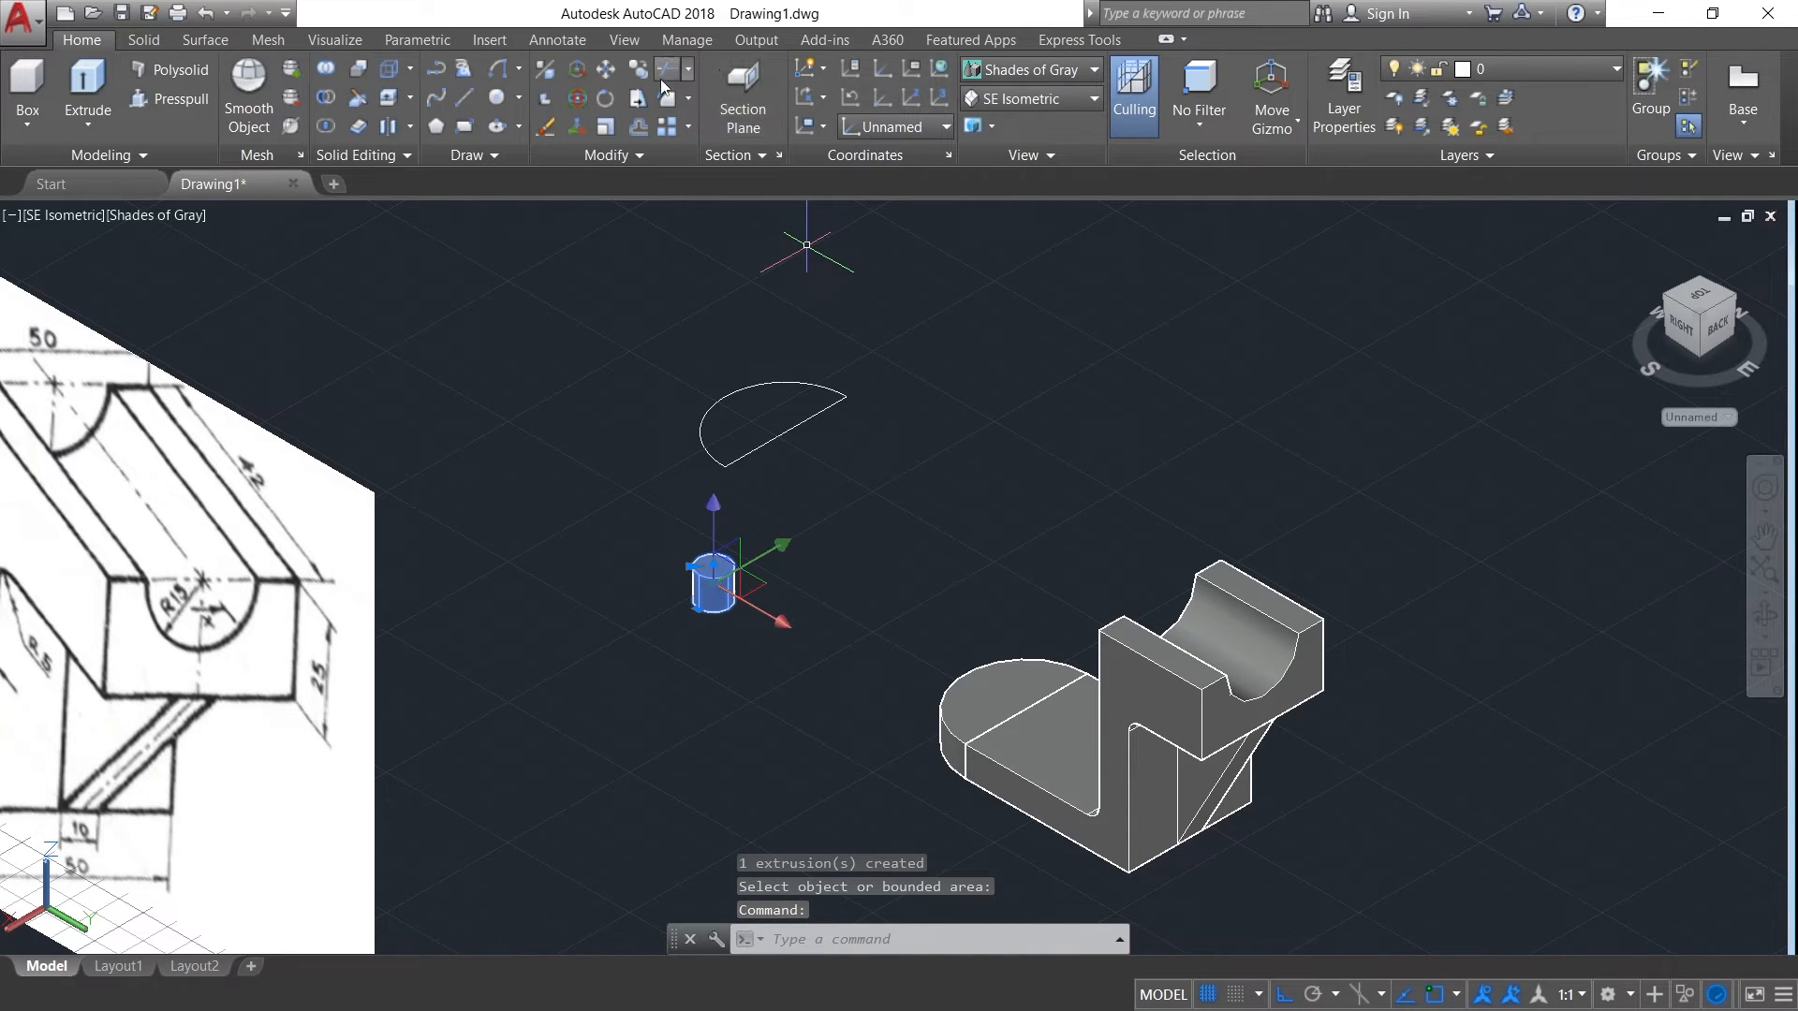
{"action": "left_click", "coordinate": [626, 74]}
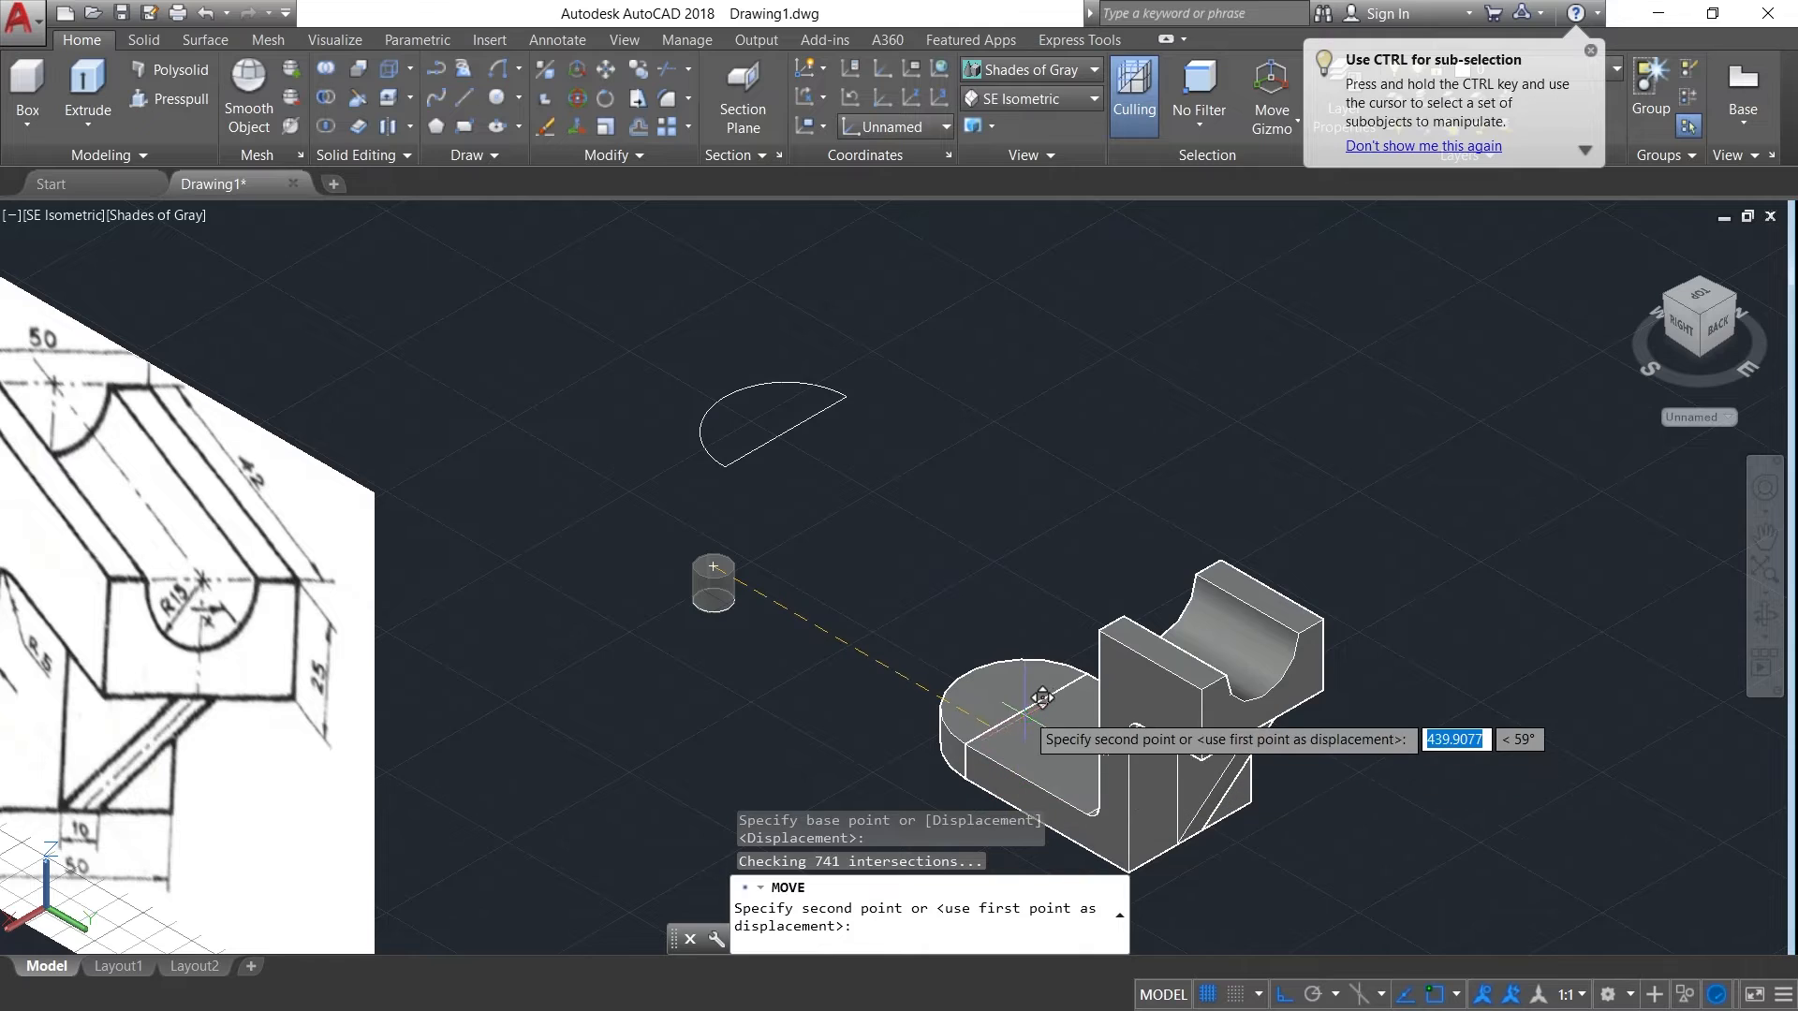
{"action": "scroll", "coordinate": [1026, 709], "scroll_direction": "up", "scroll_amount": 5}
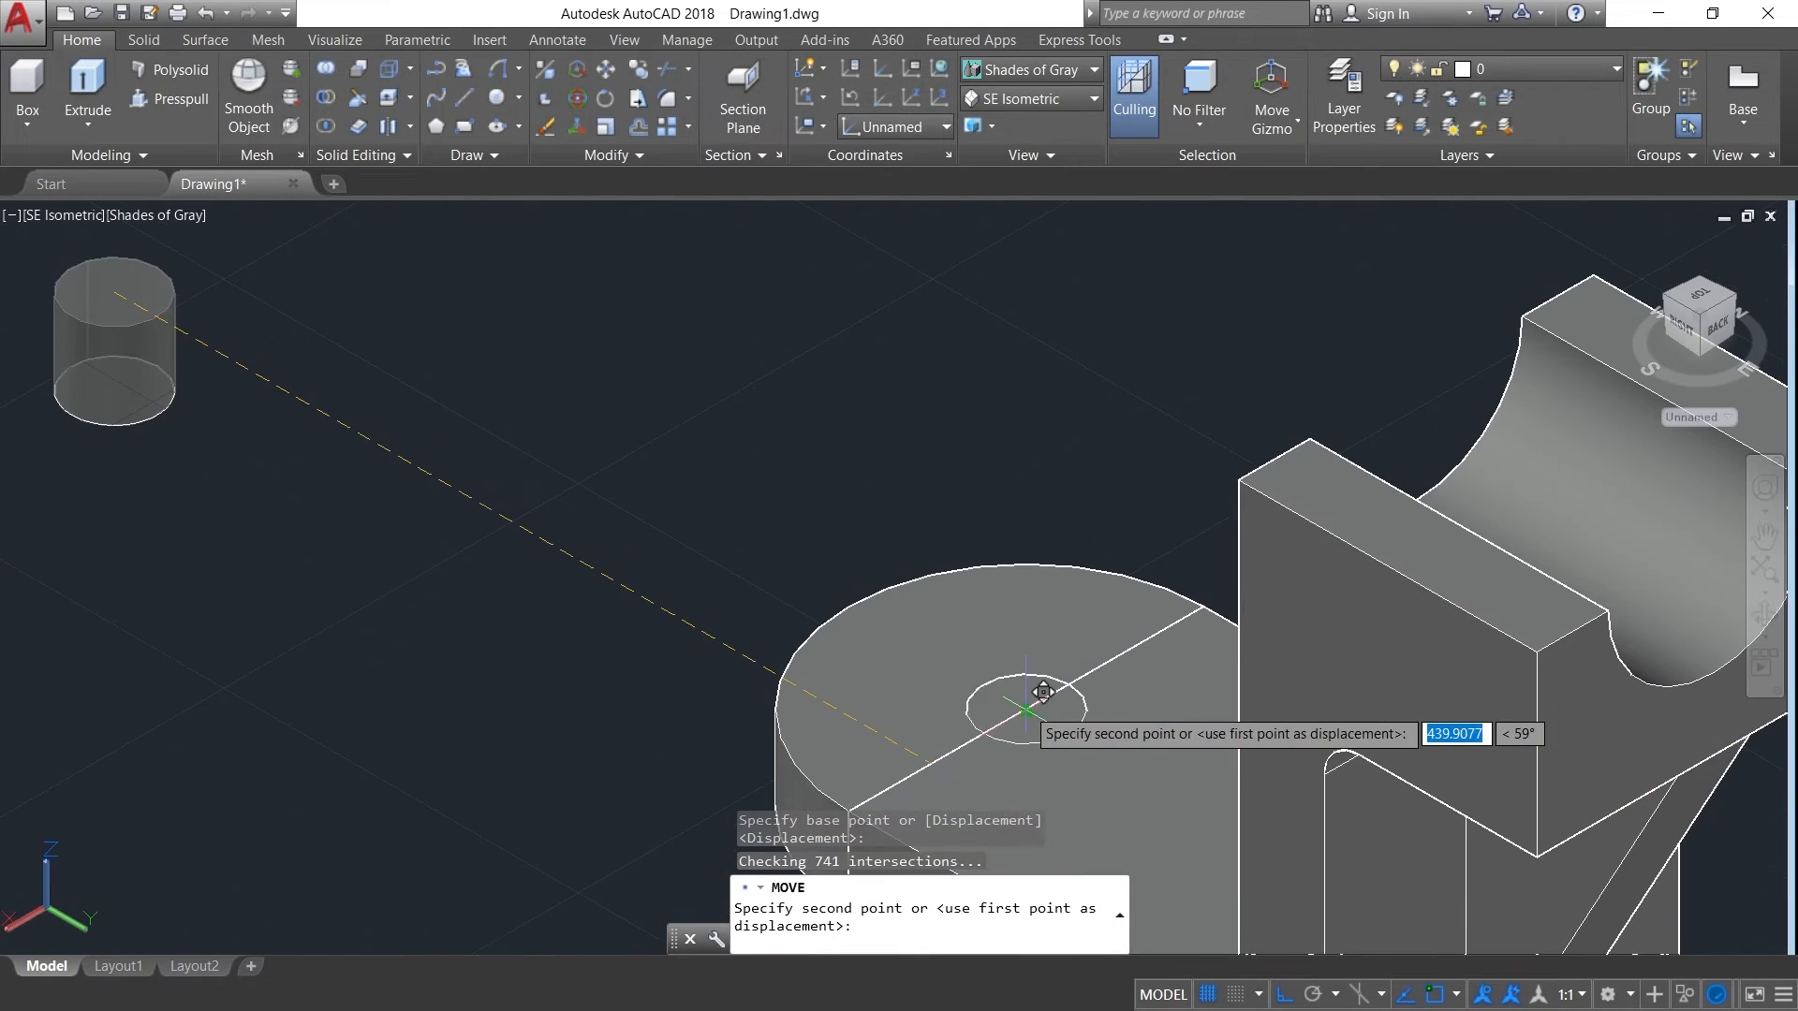
{"action": "left_click", "coordinate": [1026, 705]}
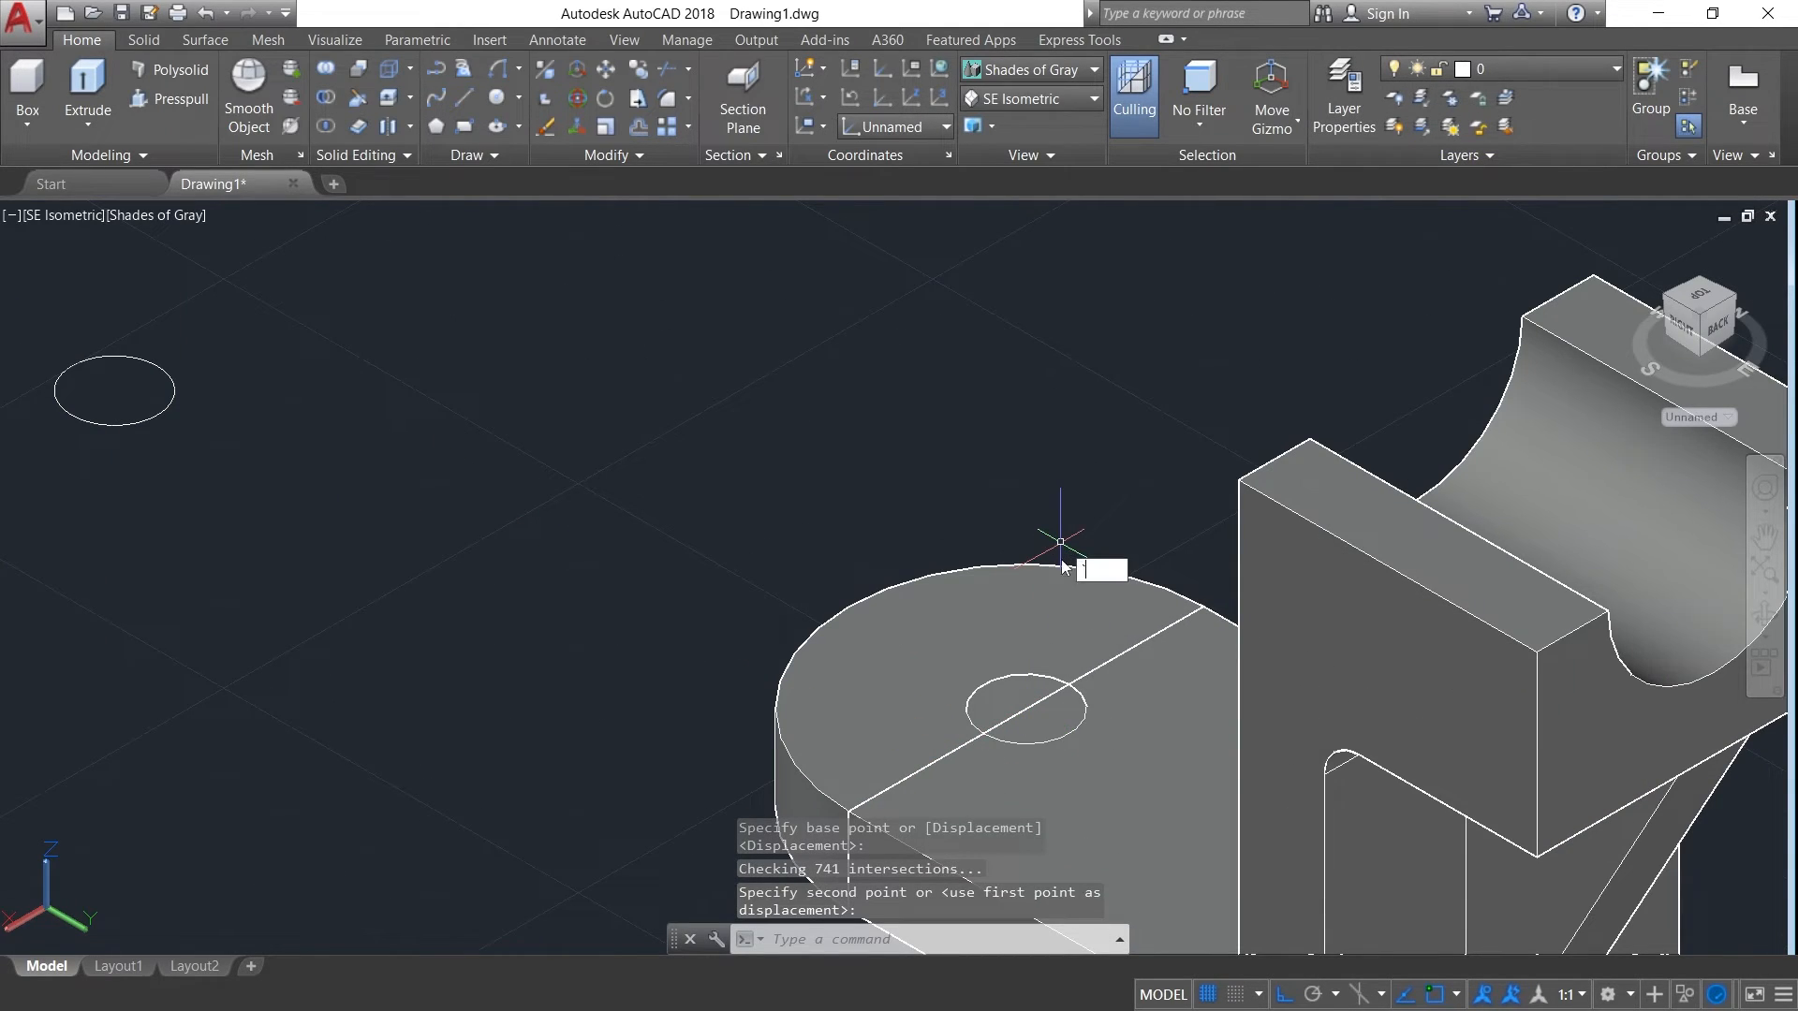
{"action": "key", "text": "Escape"}
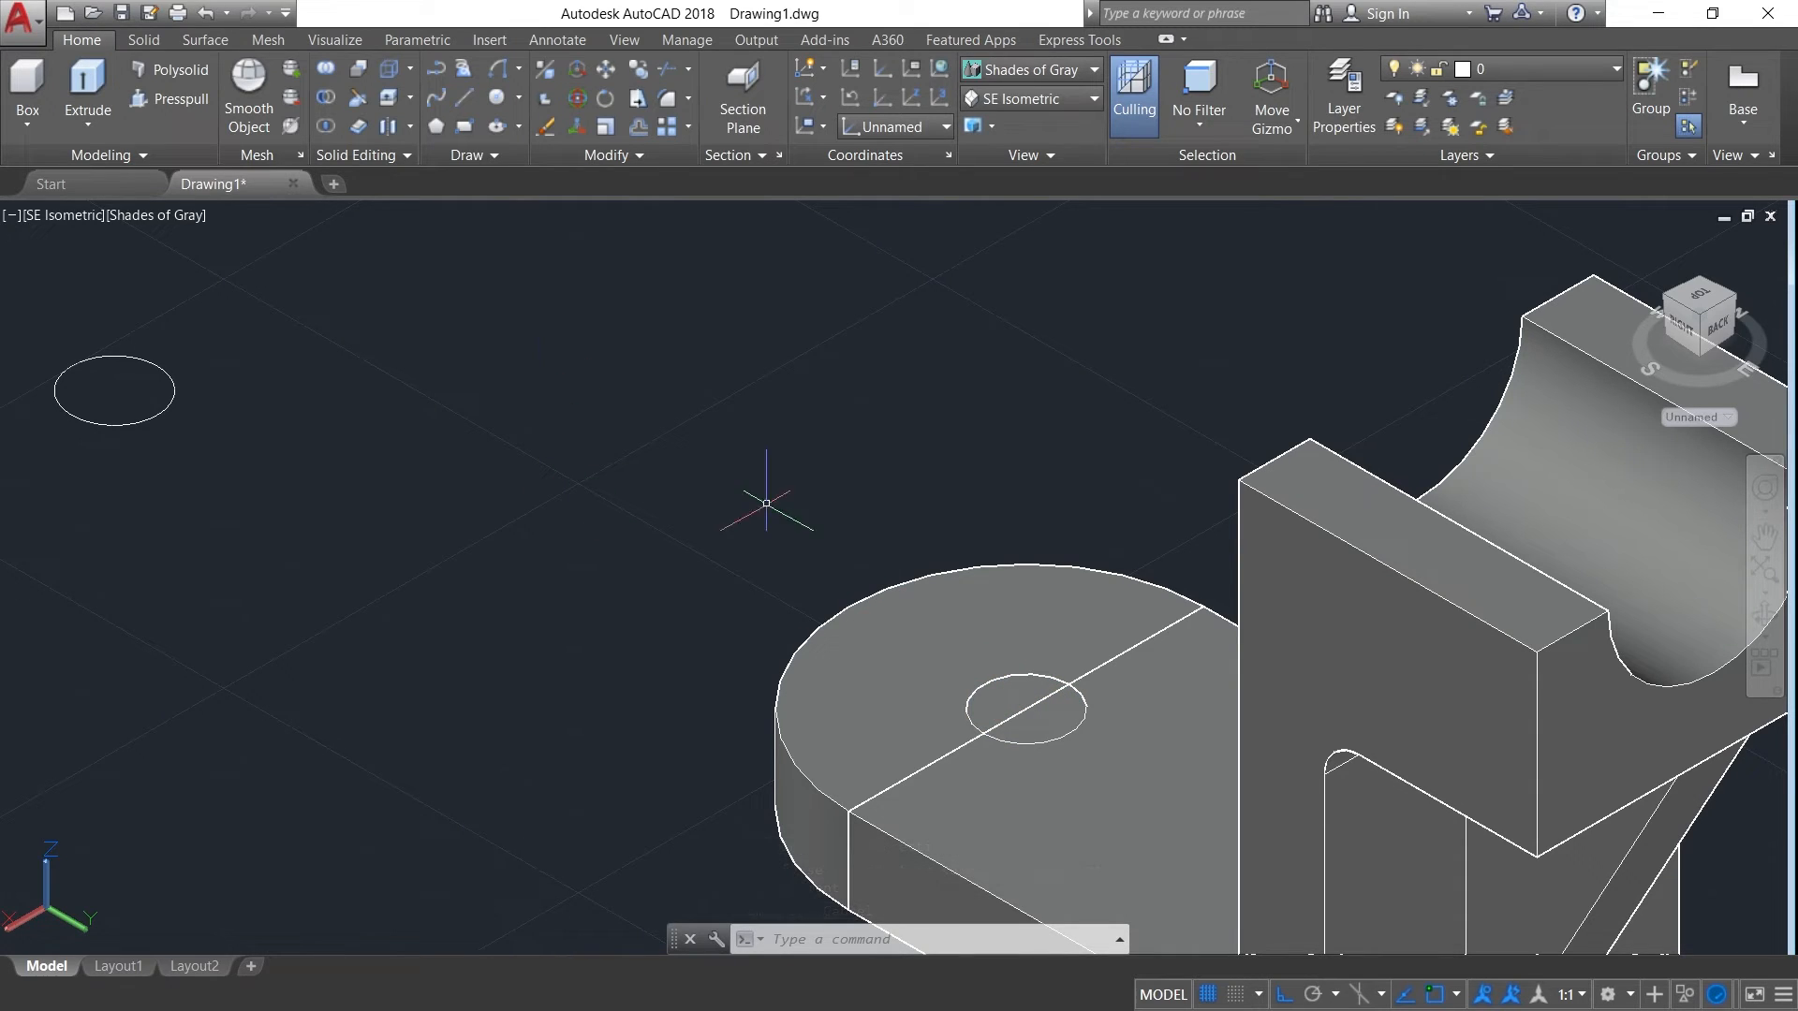
- Subtract the cylinder from the bracket body and the rounded end to cut the radius 6 through hole
{"action": "left_click", "coordinate": [324, 99]}
{"action": "scroll", "coordinate": [501, 299], "scroll_direction": "down", "scroll_amount": 2}
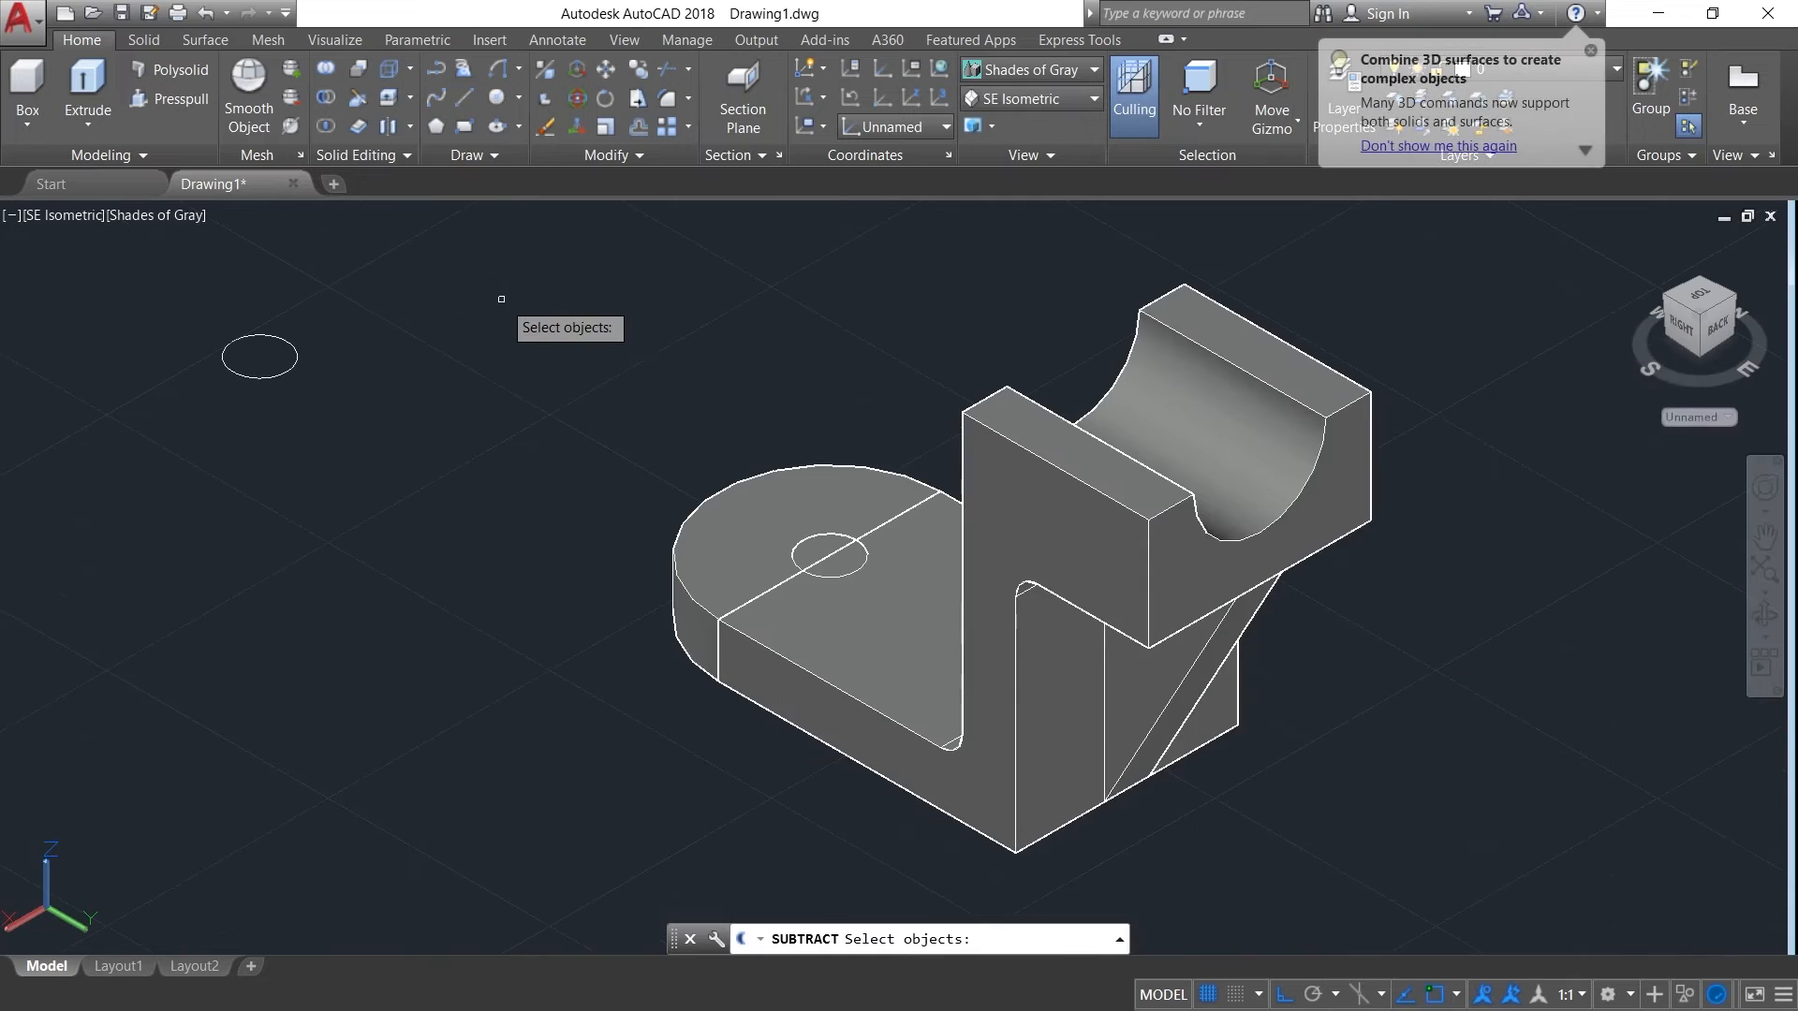
{"action": "left_click", "coordinate": [862, 633]}
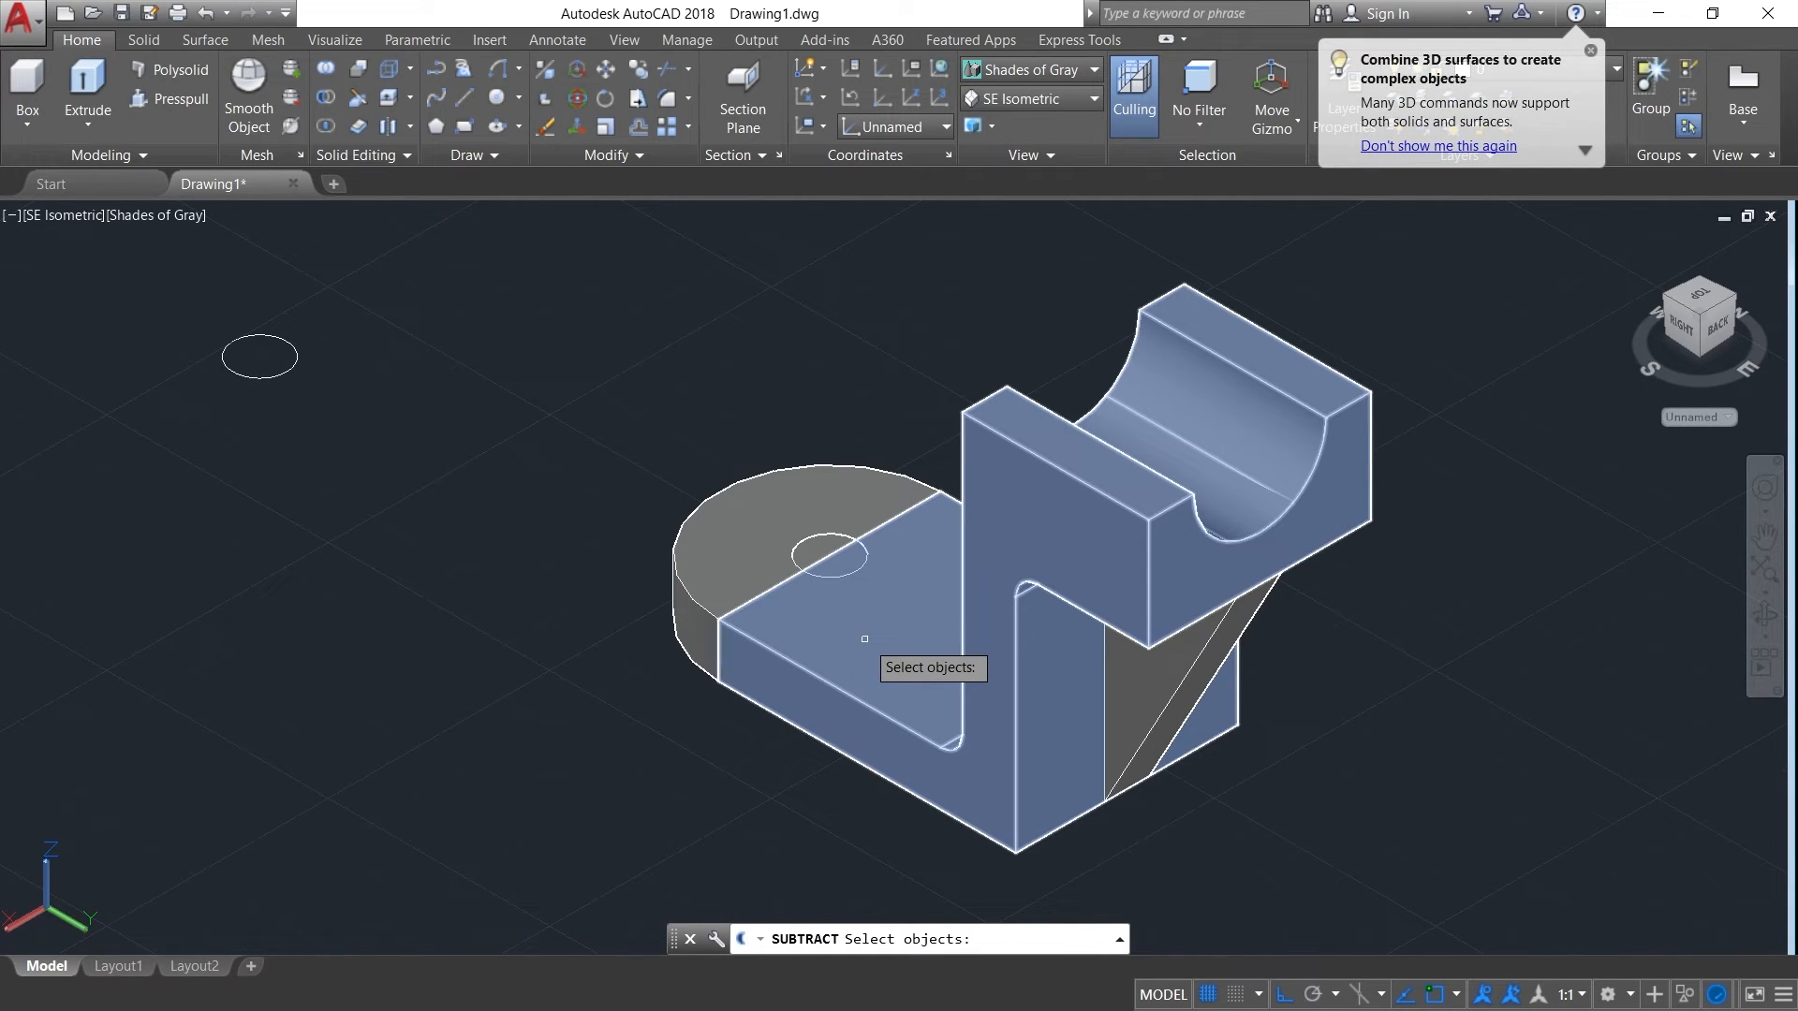
{"action": "left_click", "coordinate": [864, 639]}
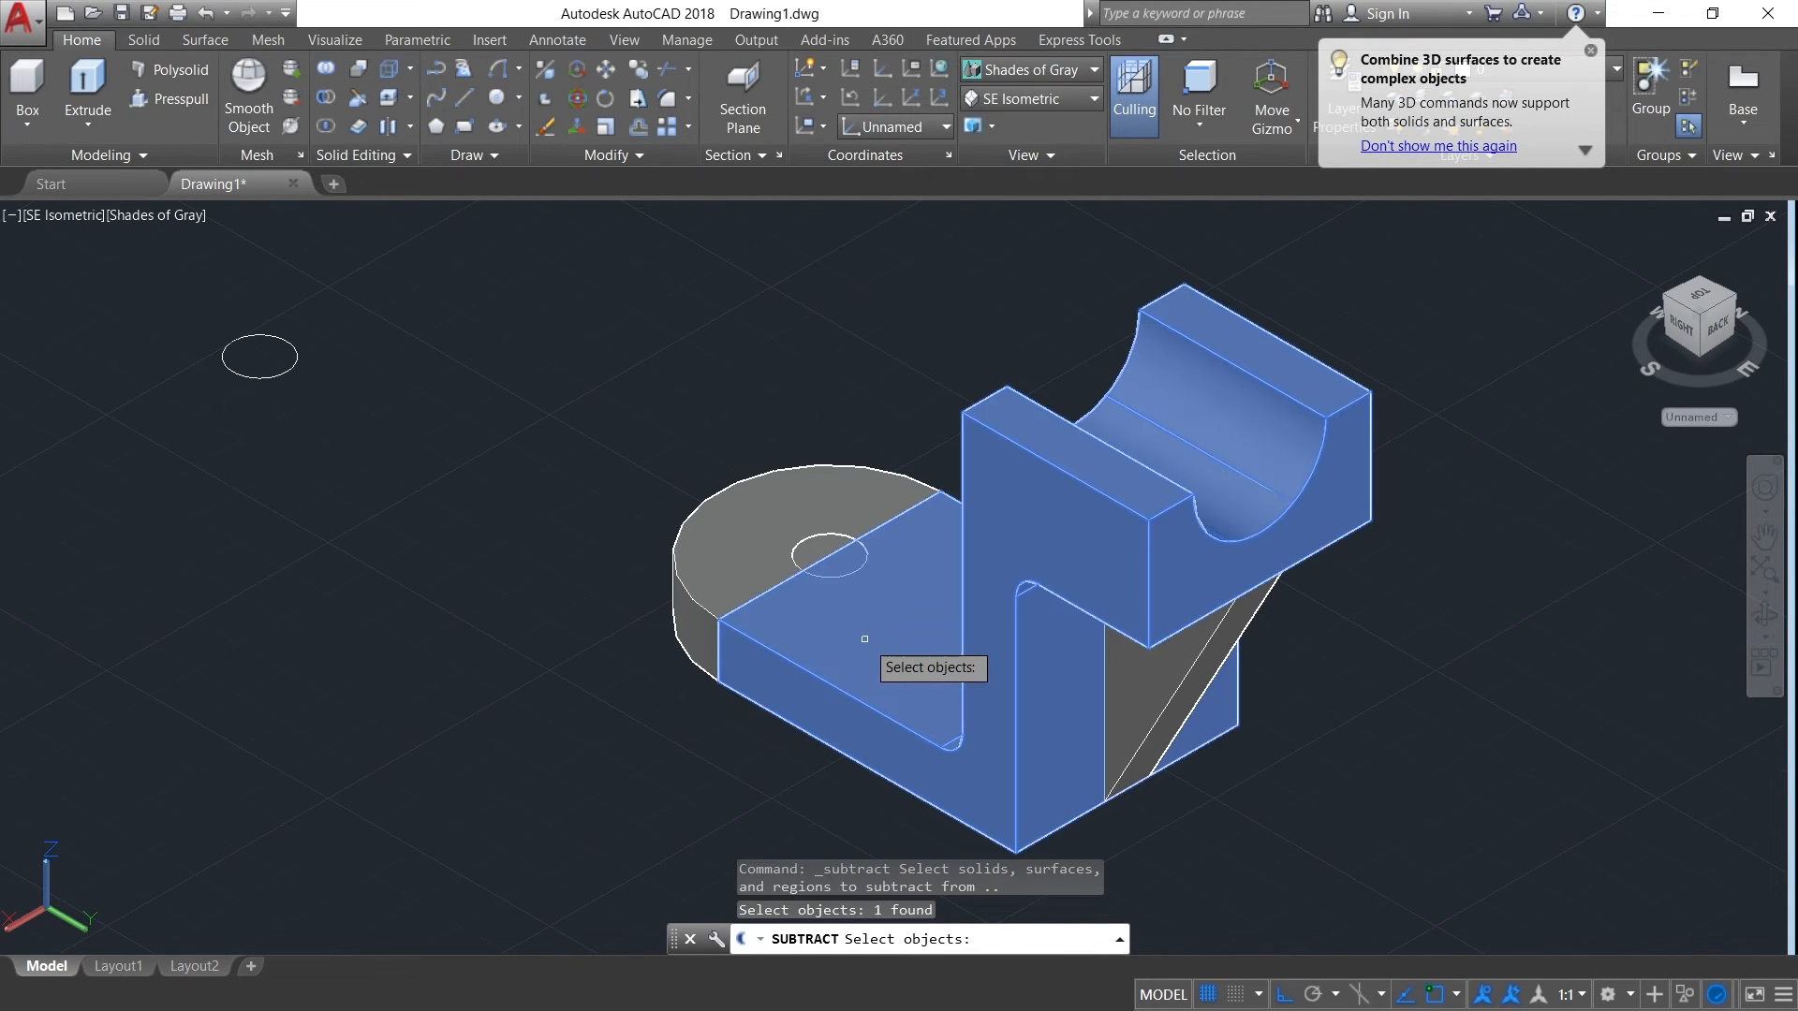
{"action": "left_click", "coordinate": [757, 563]}
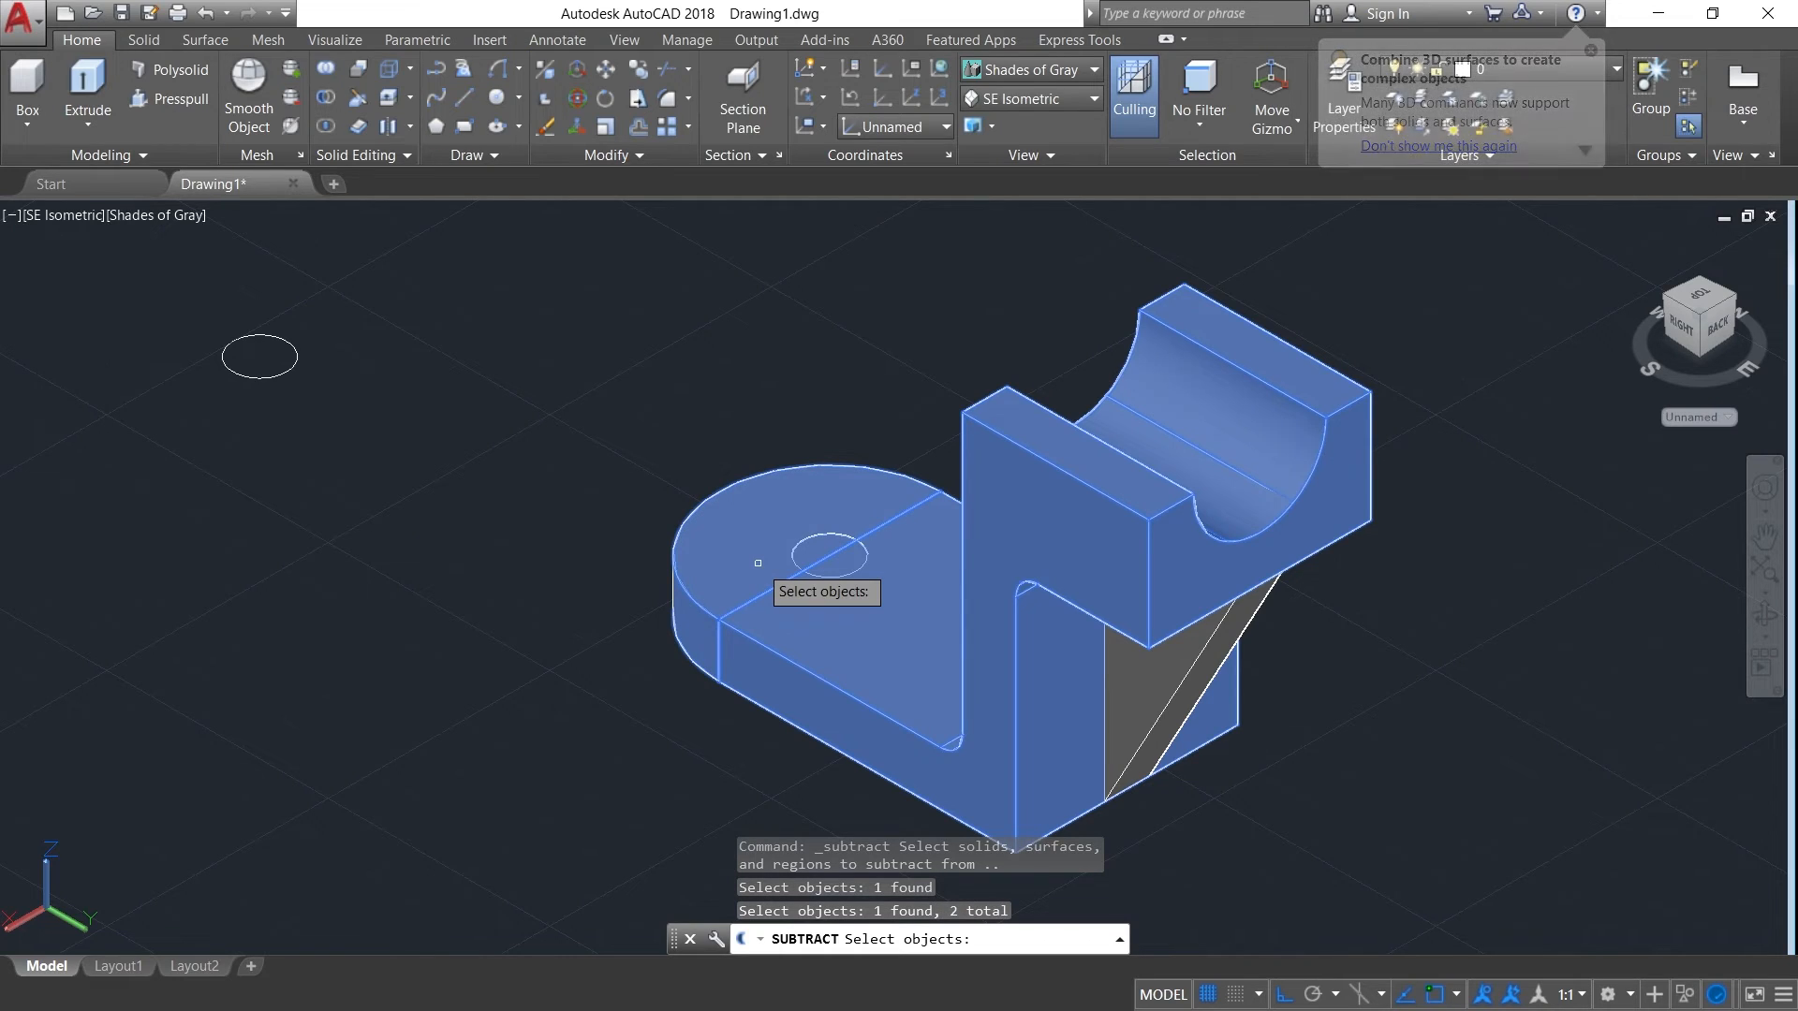
{"action": "key", "text": "Return"}
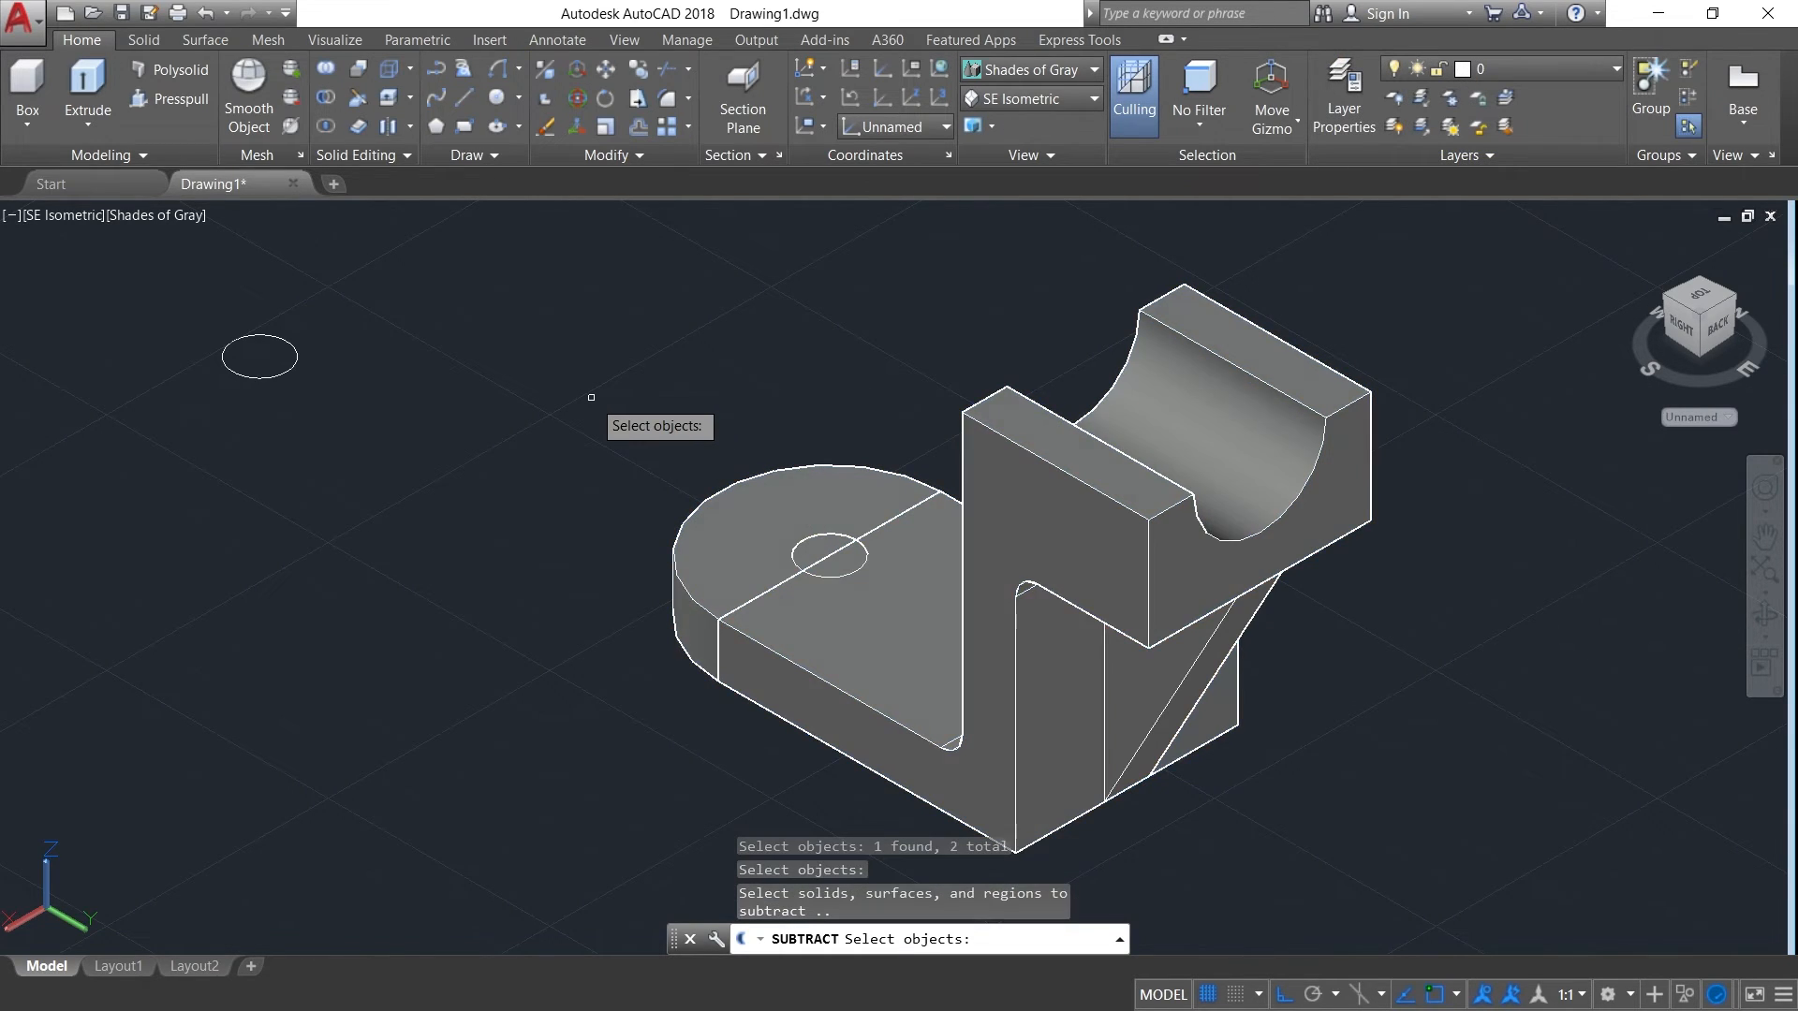
{"action": "left_click", "coordinate": [831, 569]}
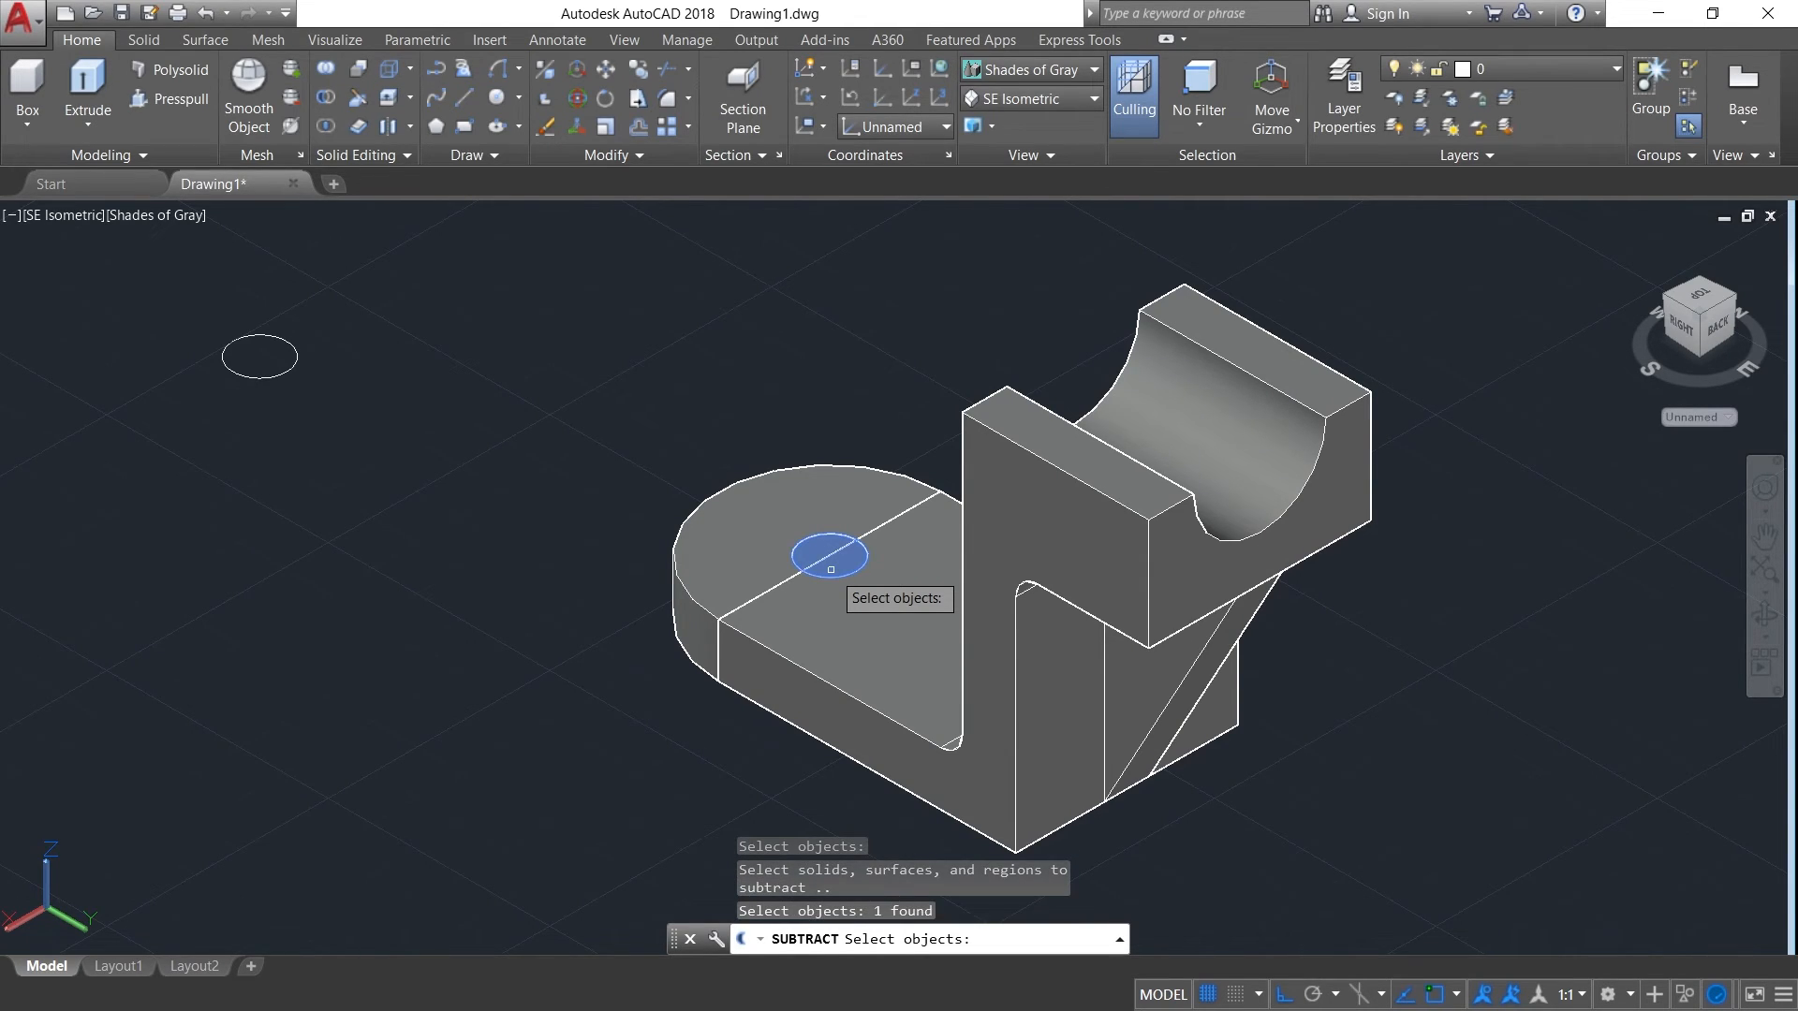
{"action": "key", "text": "Return"}
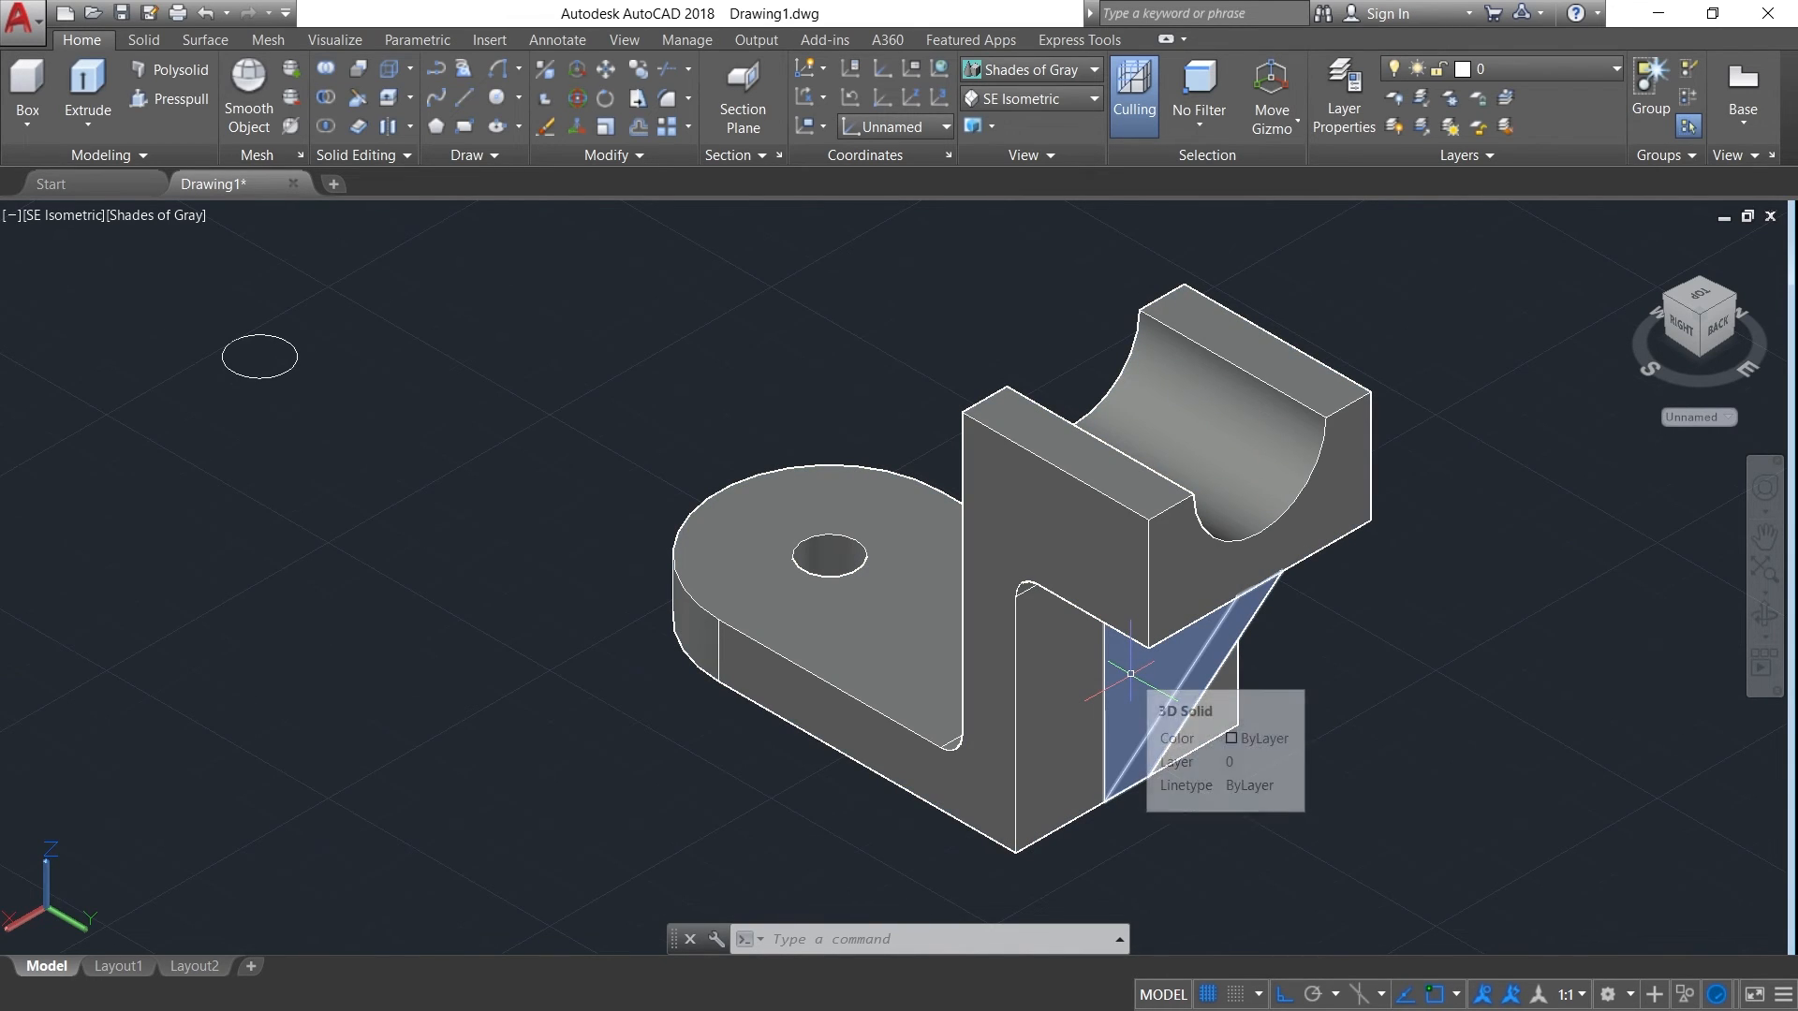
{"action": "key", "text": "Escape"}
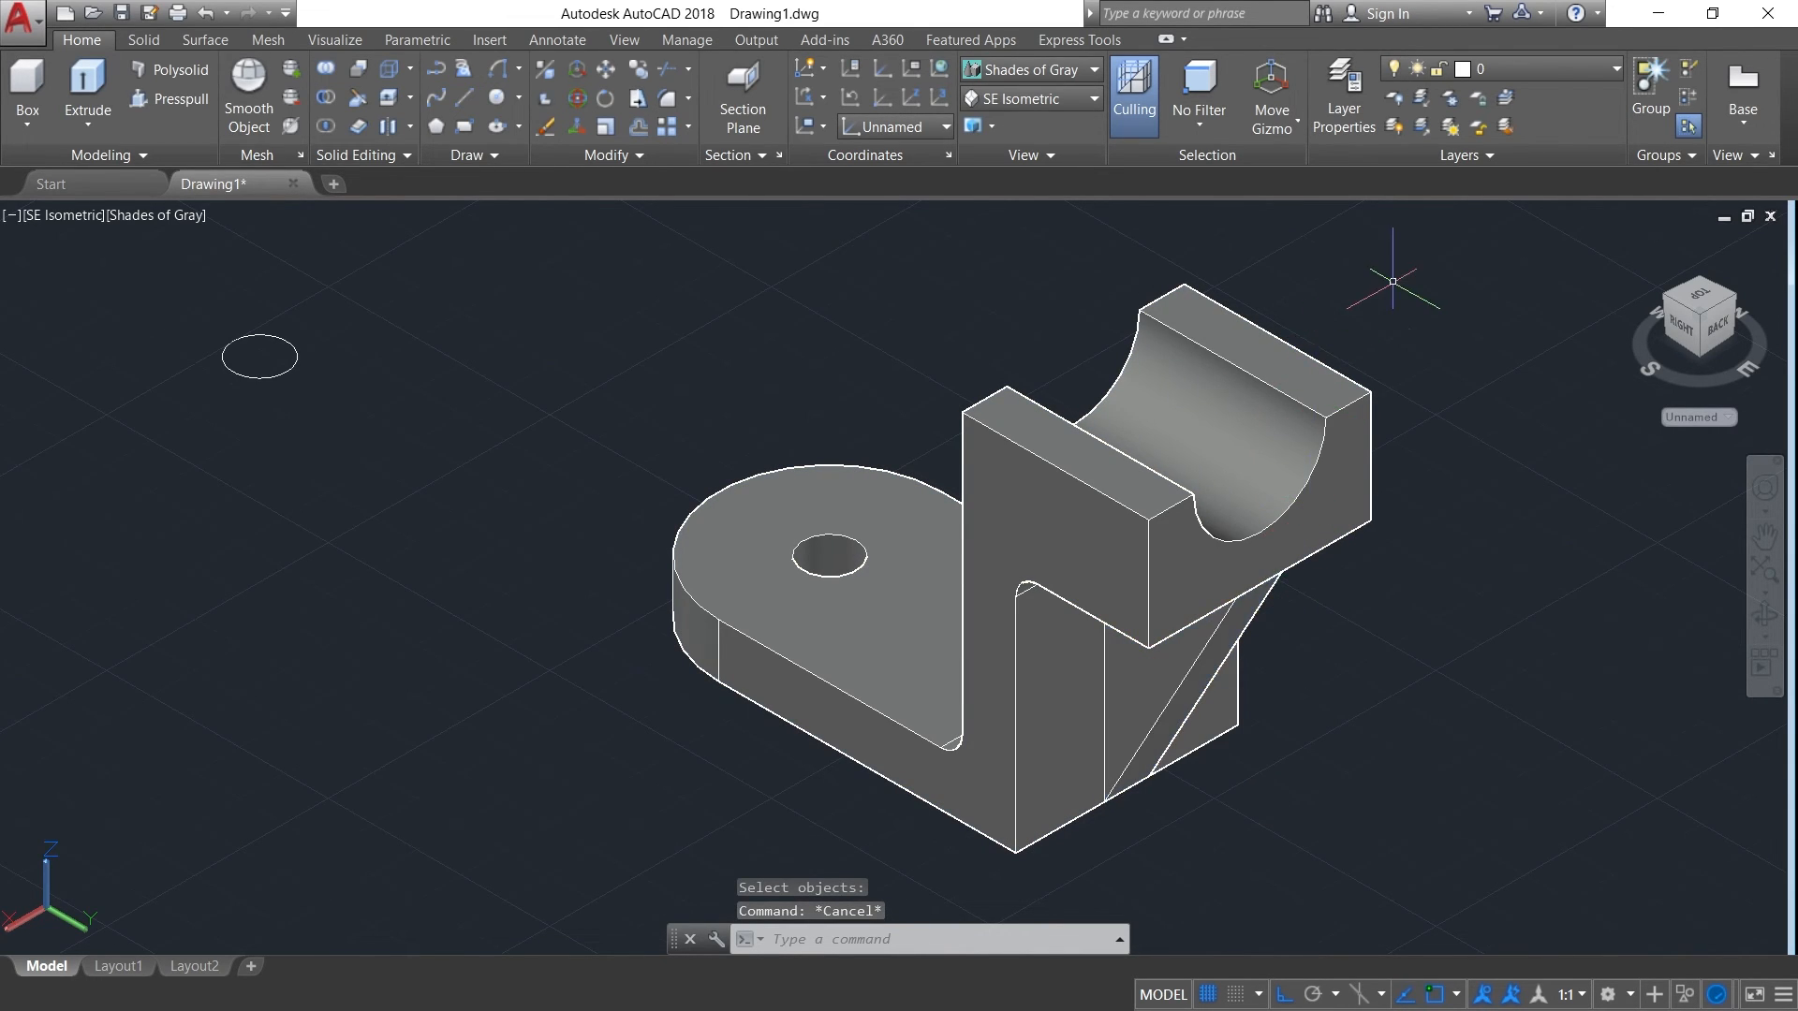
- Unite the bracket body, rounded end and rib into one solid with Union
{"action": "left_click", "coordinate": [325, 68]}
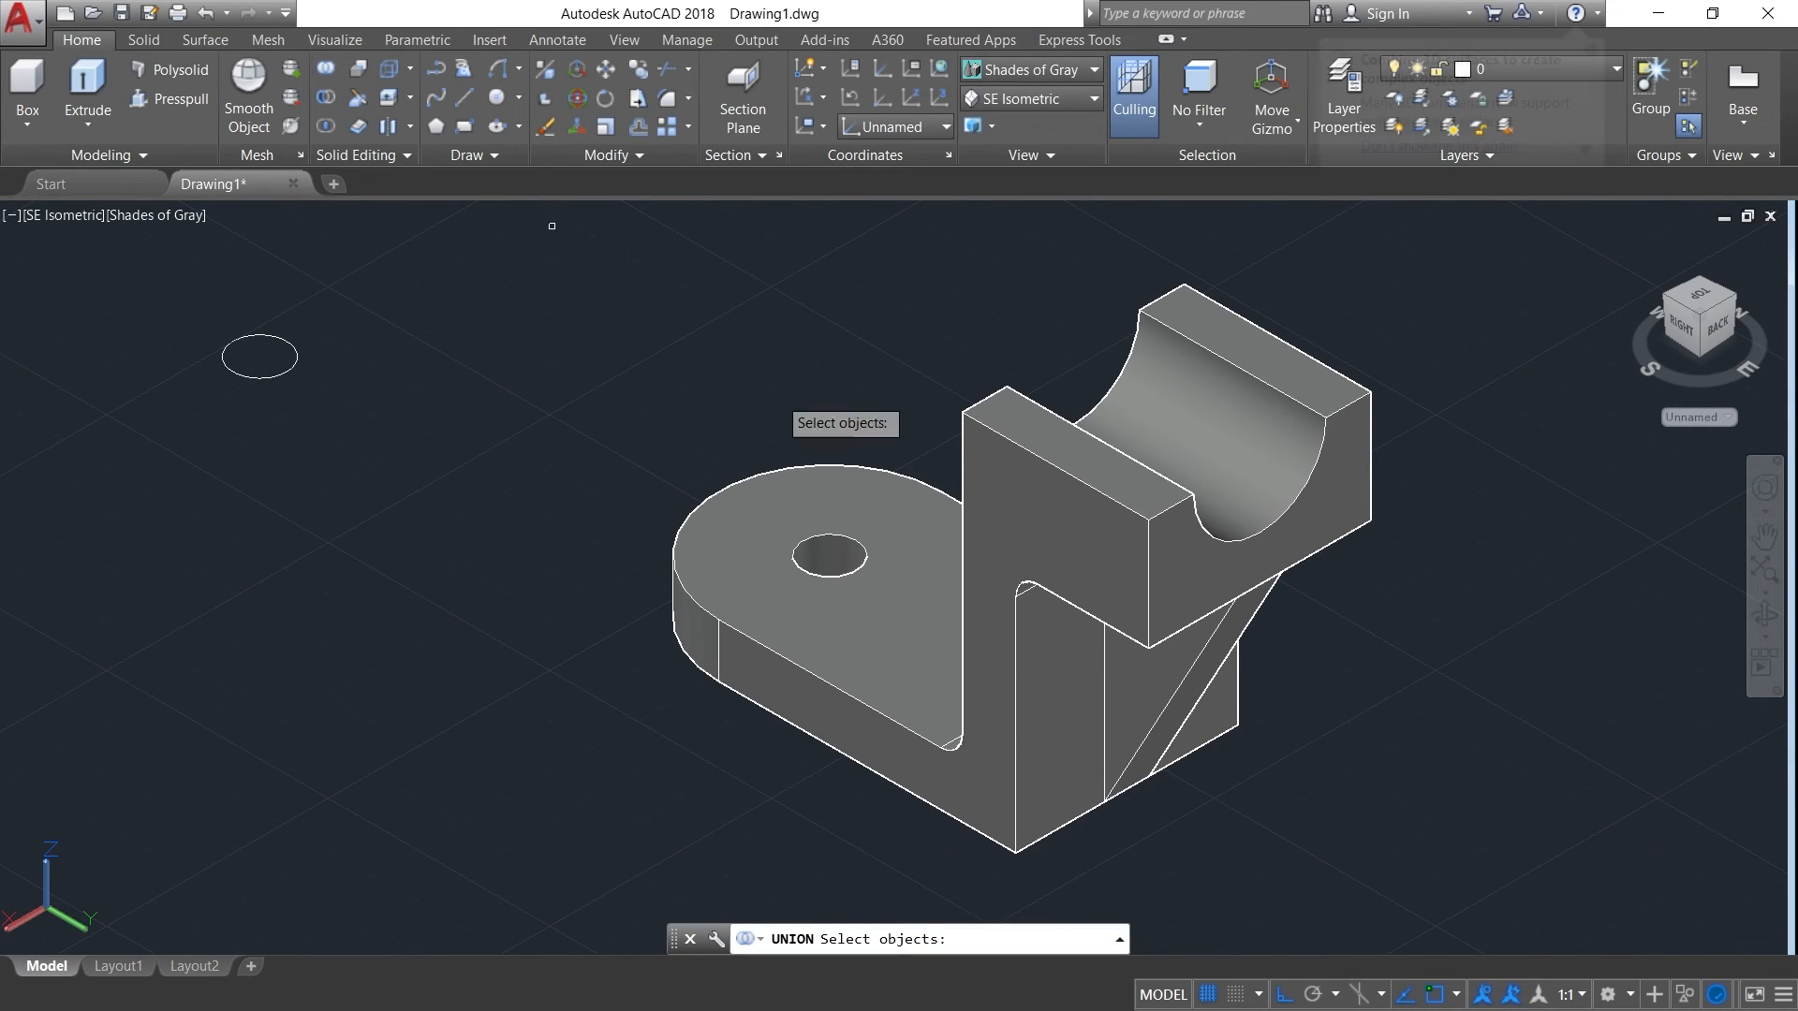
{"action": "left_click", "coordinate": [1364, 267]}
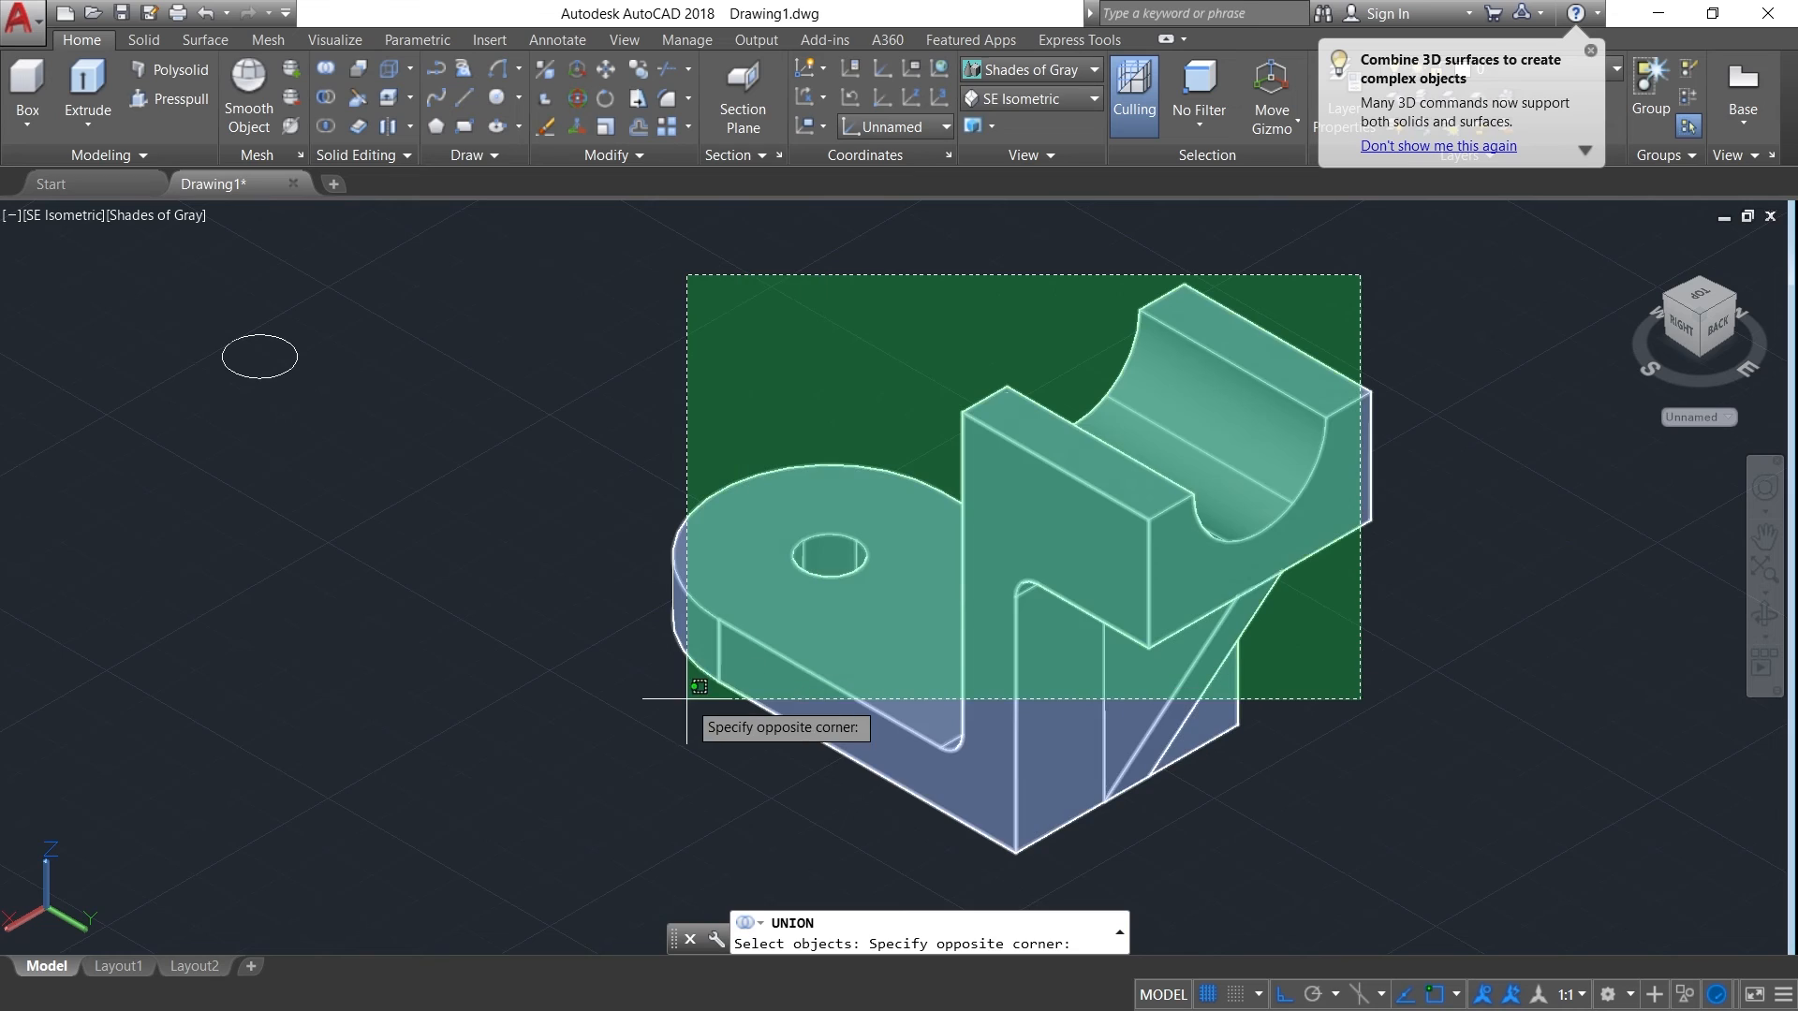
{"action": "left_click", "coordinate": [687, 698]}
{"action": "key", "text": "Return"}
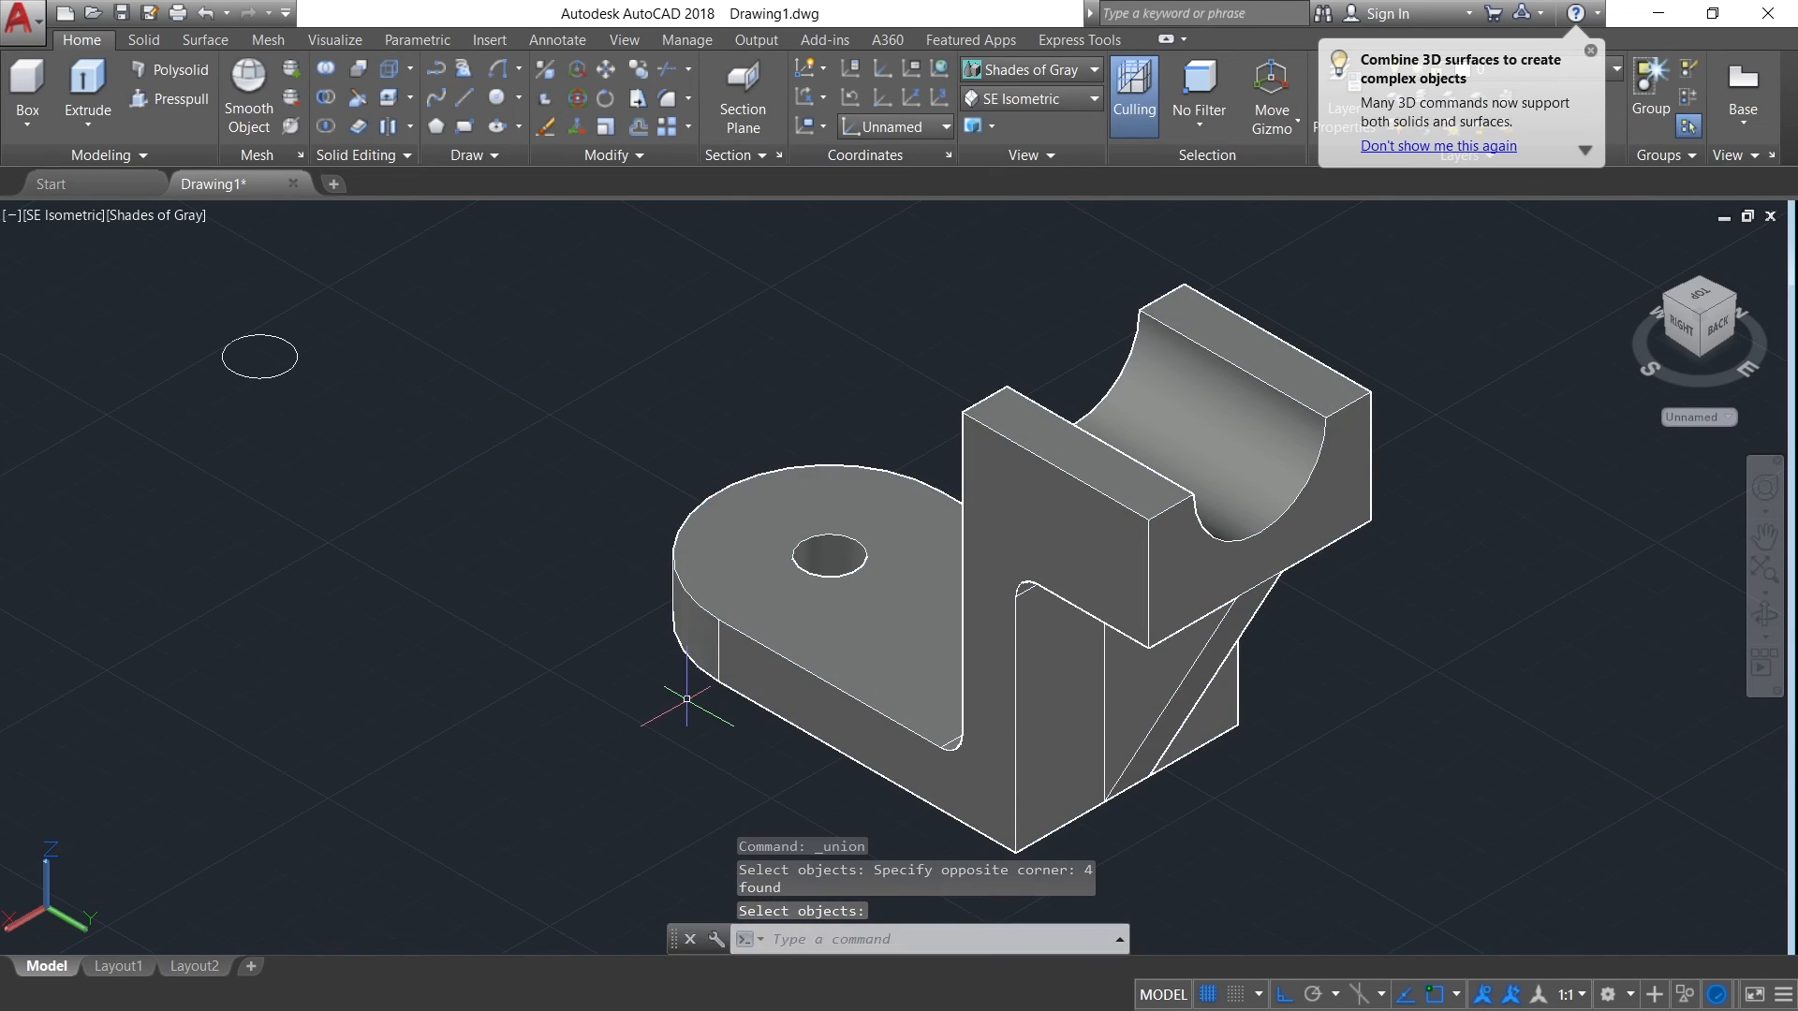
{"action": "left_click", "coordinate": [1127, 503]}
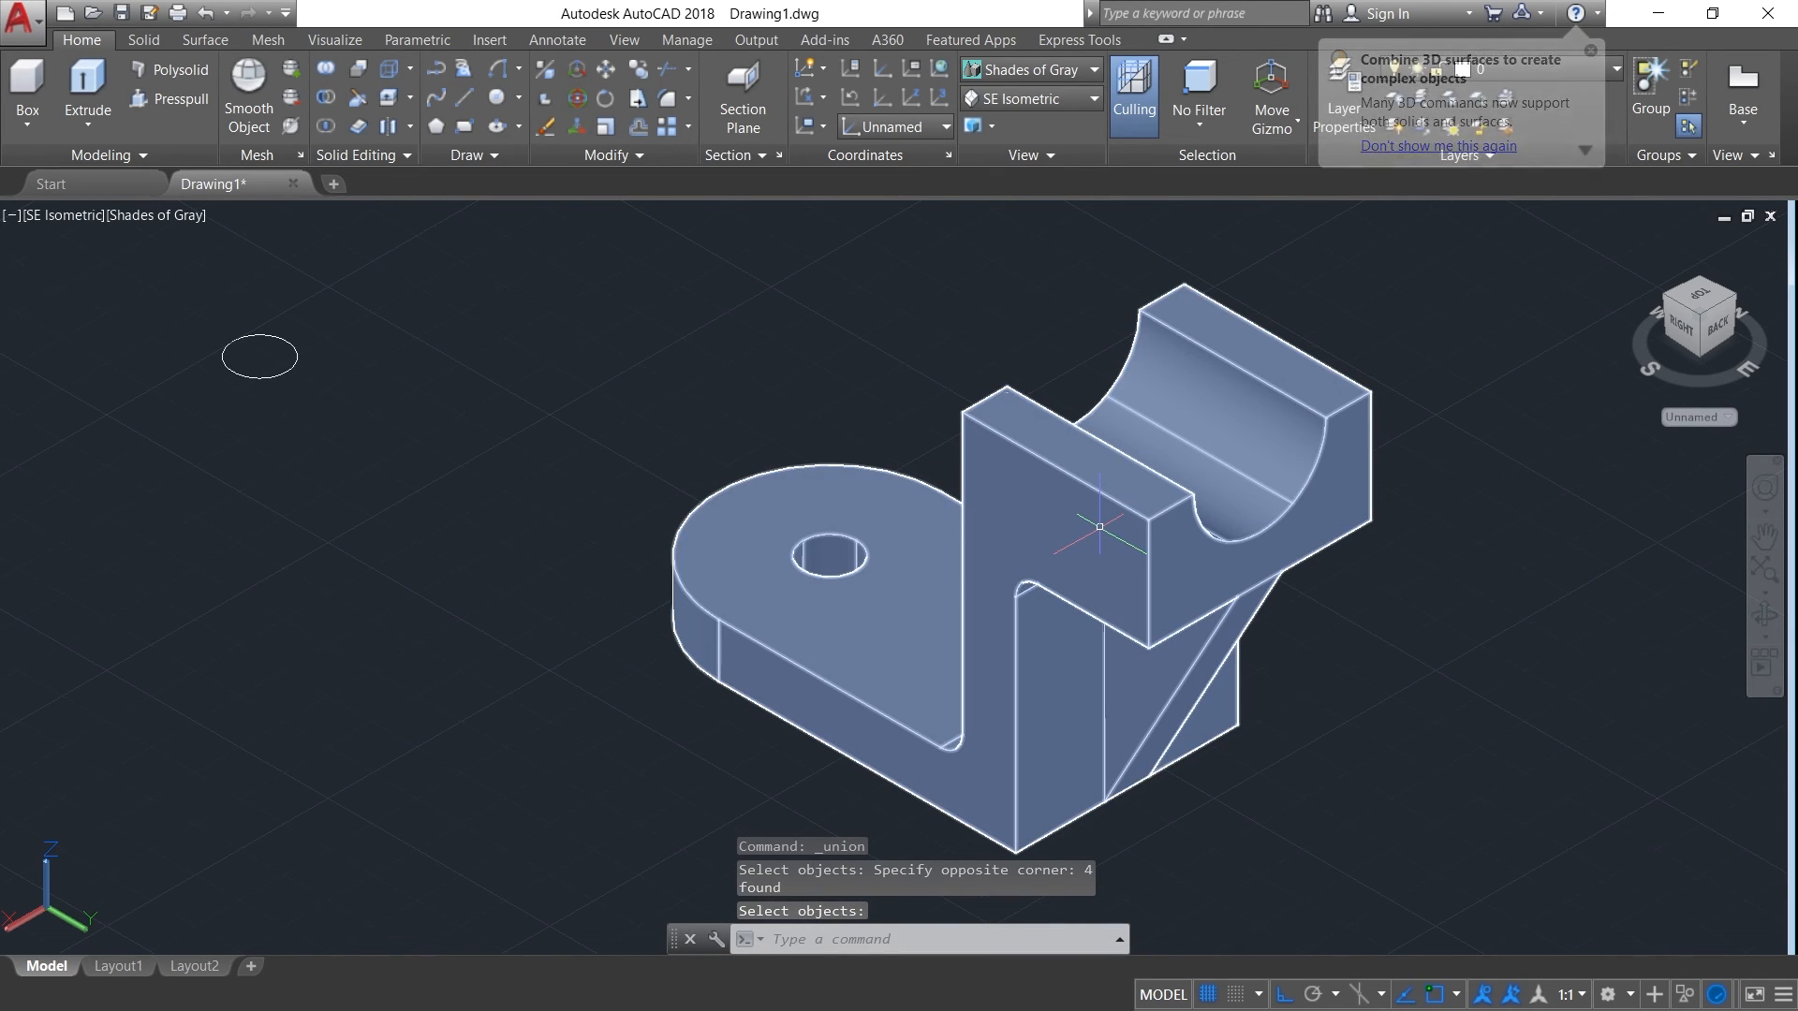
{"action": "key", "text": "Escape"}
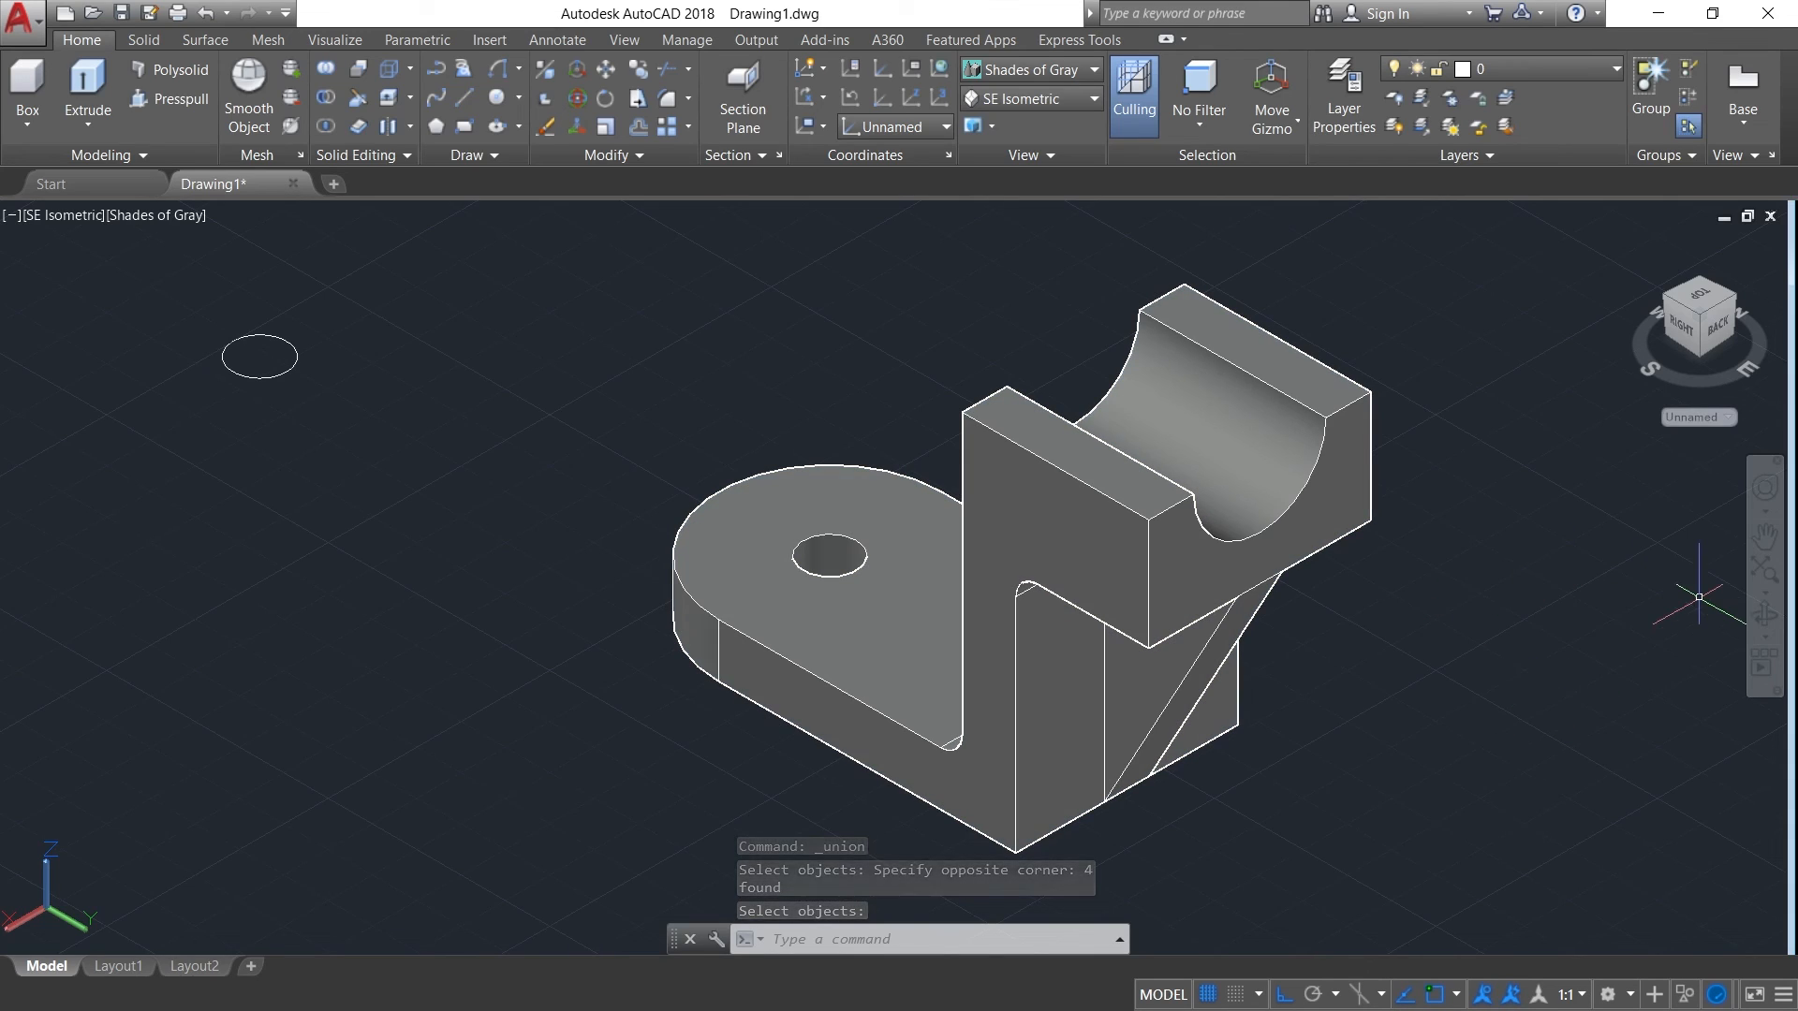
- Orbit the view around the bracket to examine it from other sides
{"action": "left_click", "coordinate": [1777, 620]}
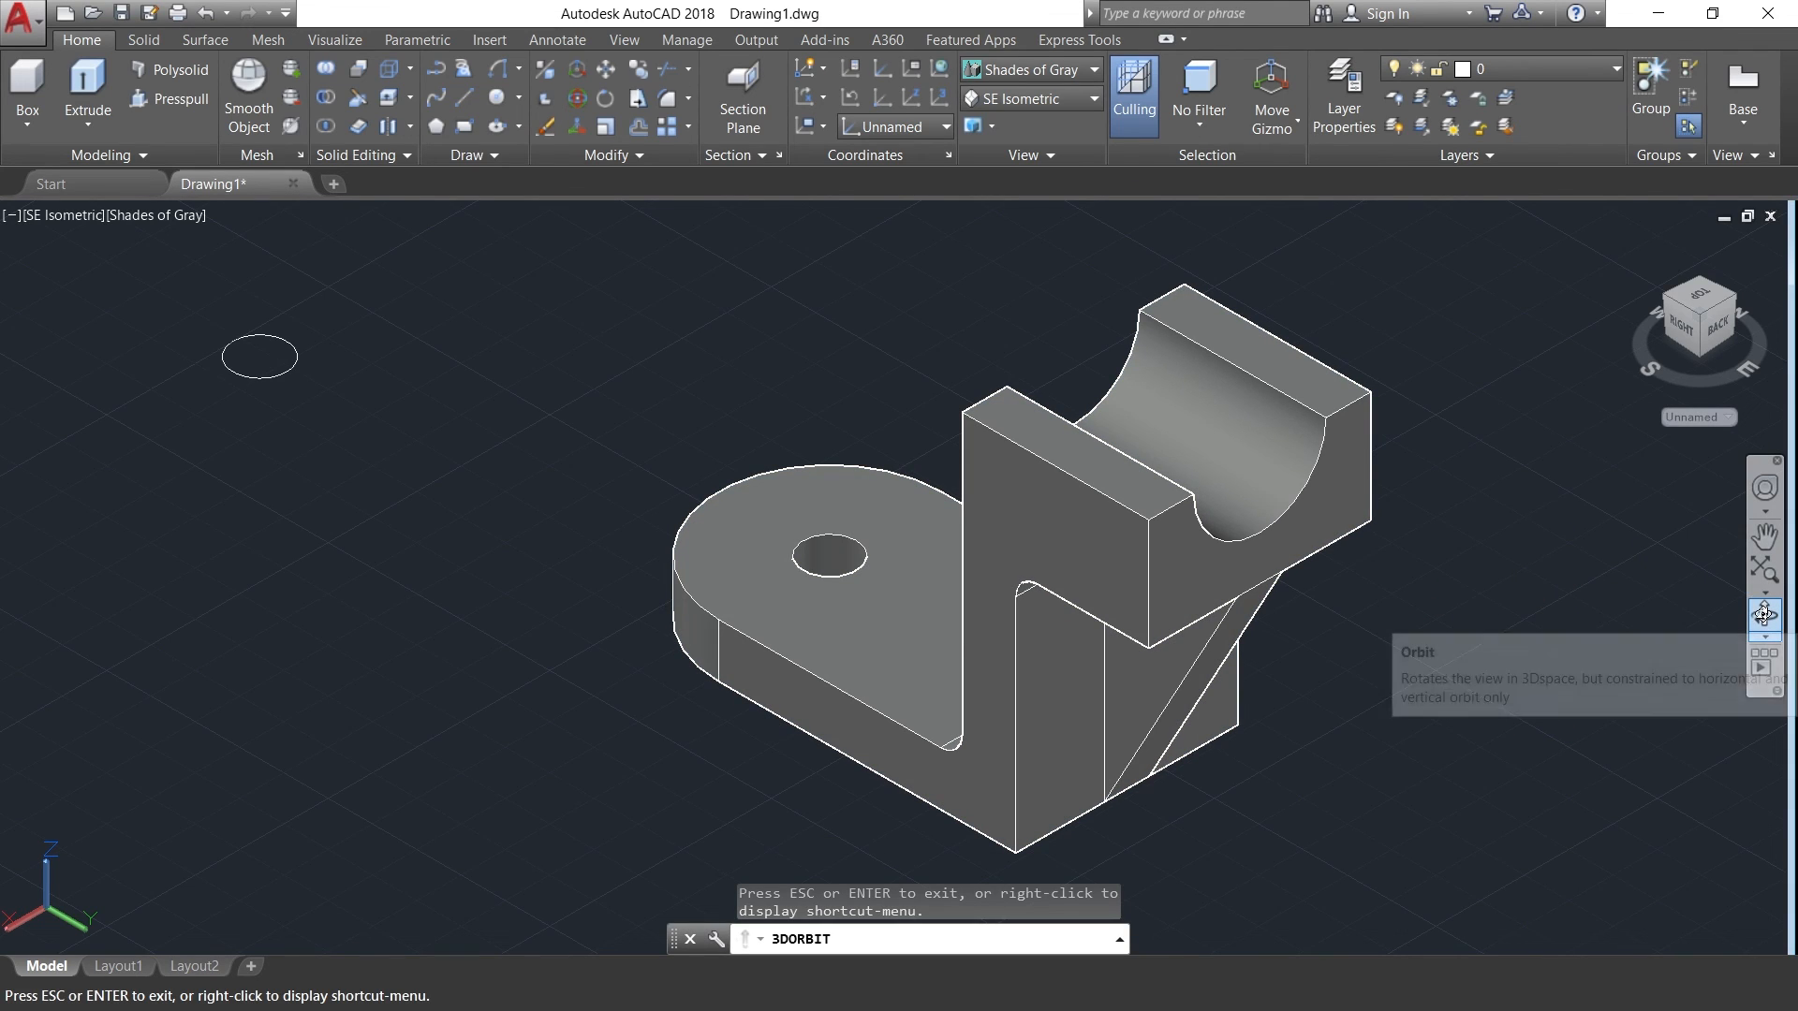